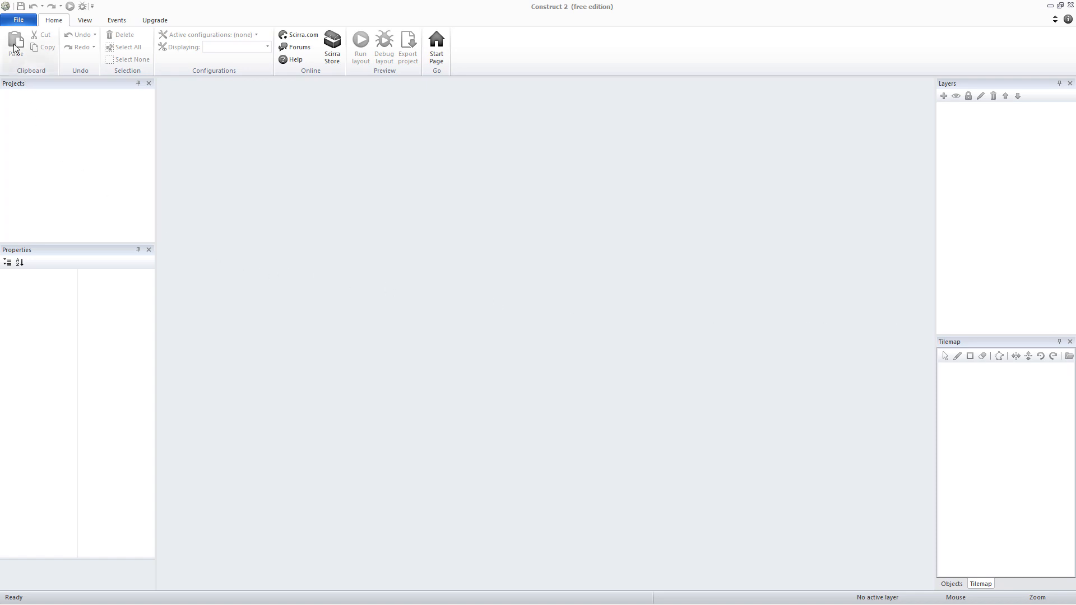
Create a new empty project with default settings.
click(18, 20)
click(19, 39)
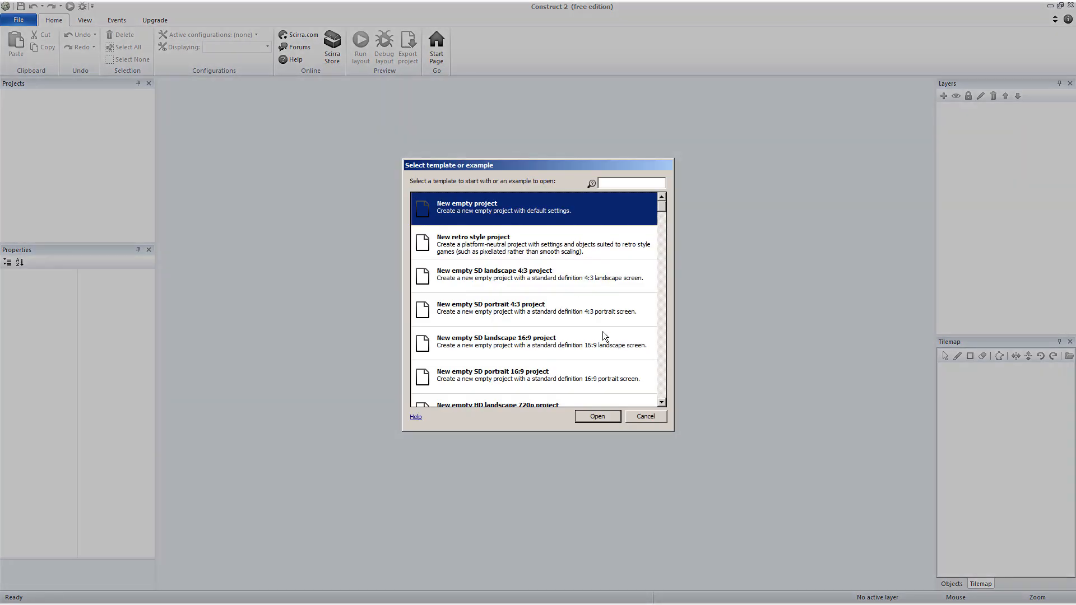
click(591, 417)
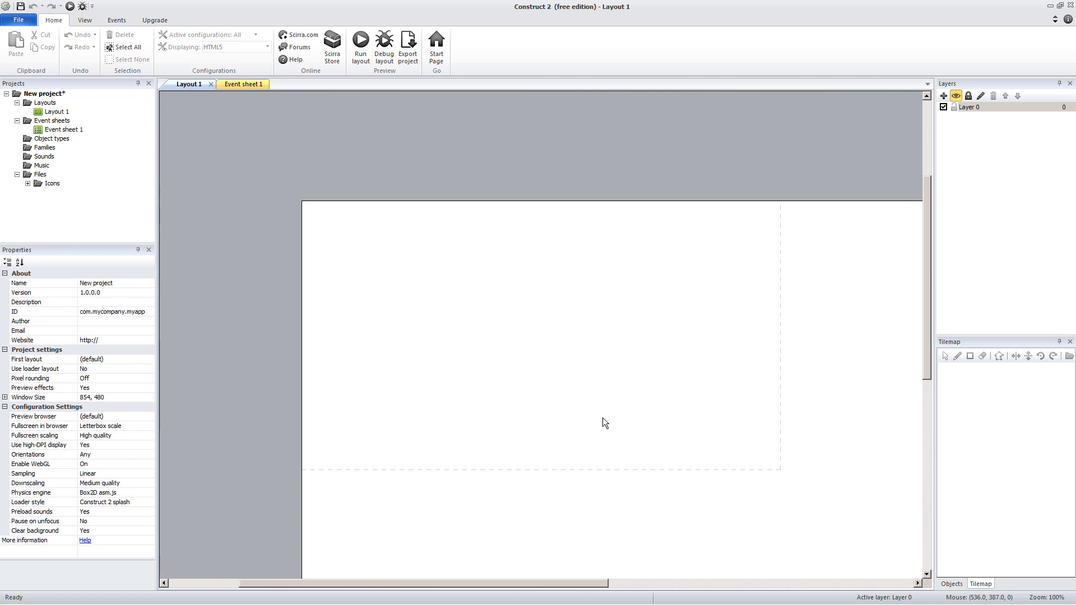
Insert a Sprite object named Player into Layout 1.
double_click(416, 185)
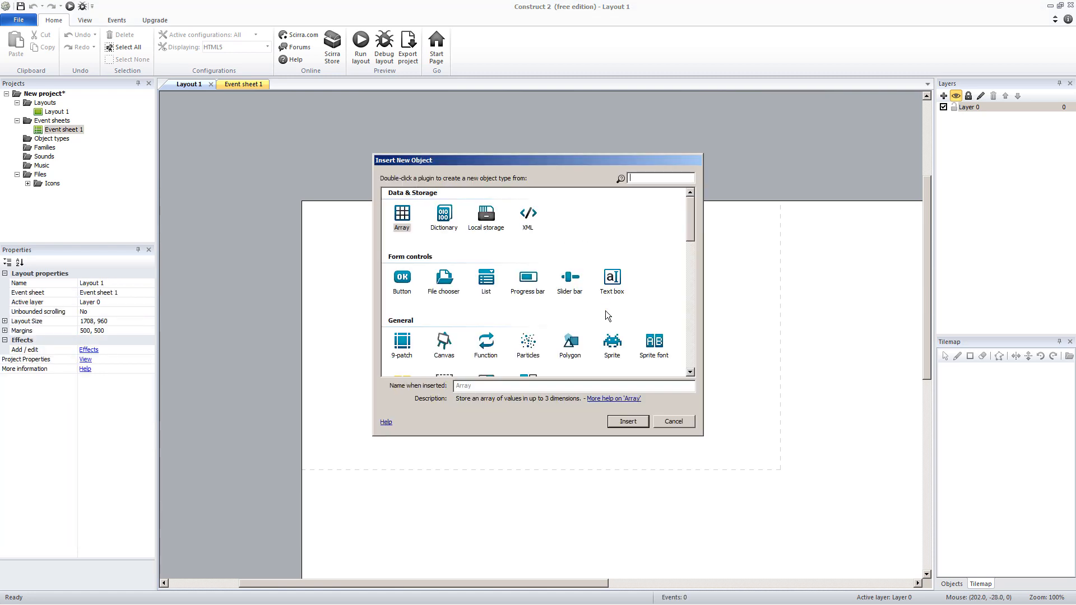
click(612, 342)
click(500, 384)
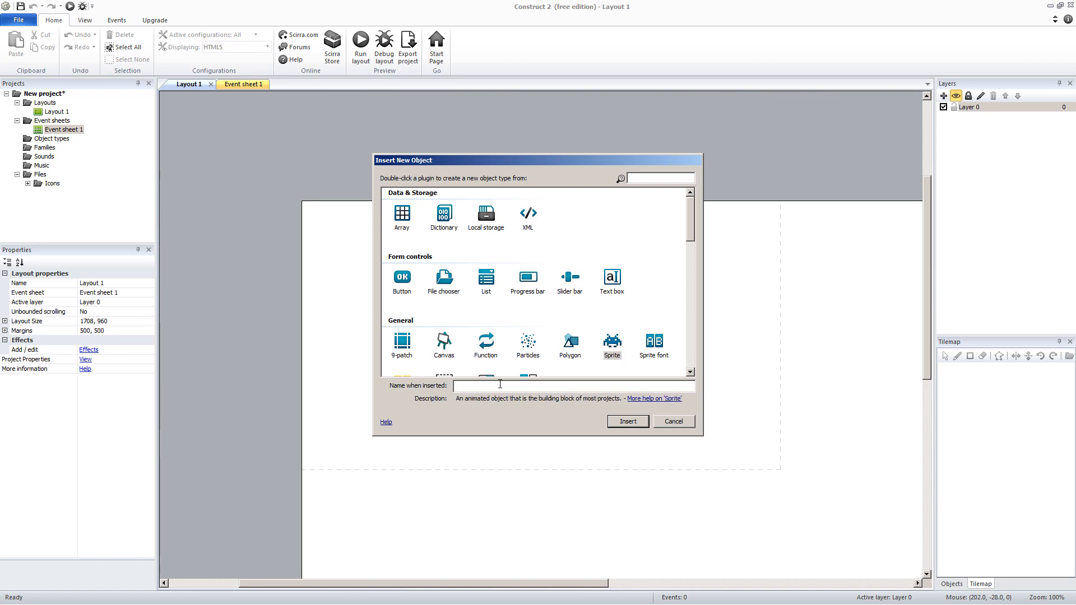
text(Player)
key(Return)
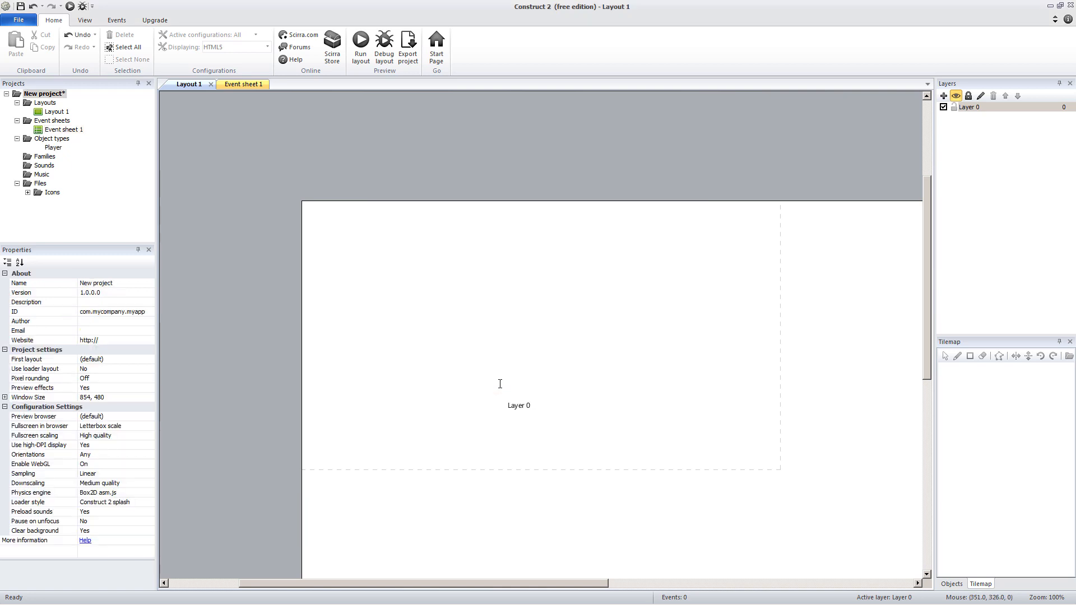
click(449, 295)
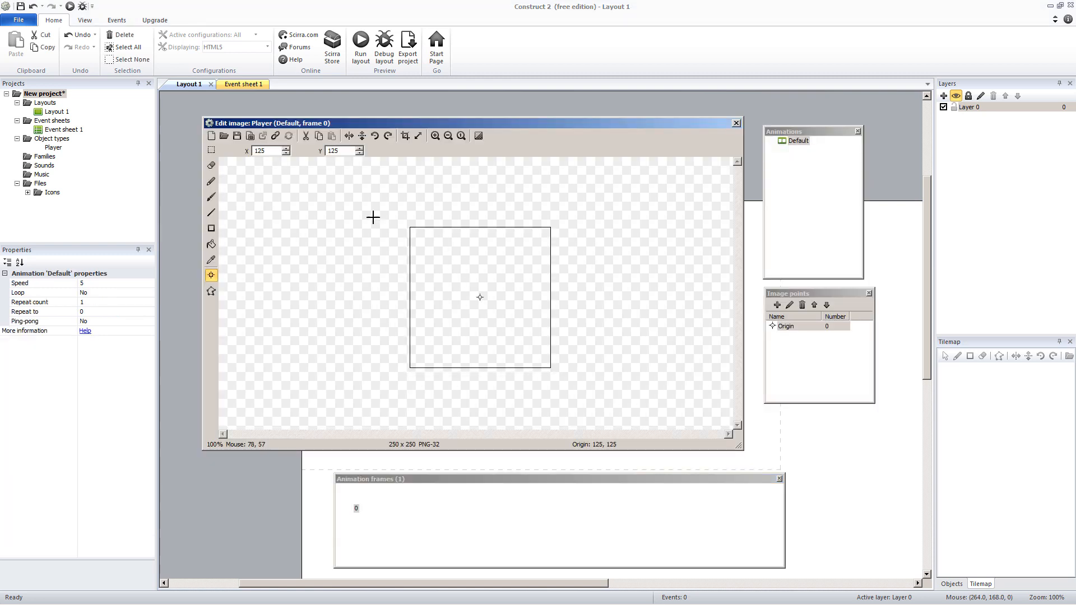
Fill the Player image with blue (red 15, green 1, blue 253) at alpha 55 and close the image editor.
click(211, 245)
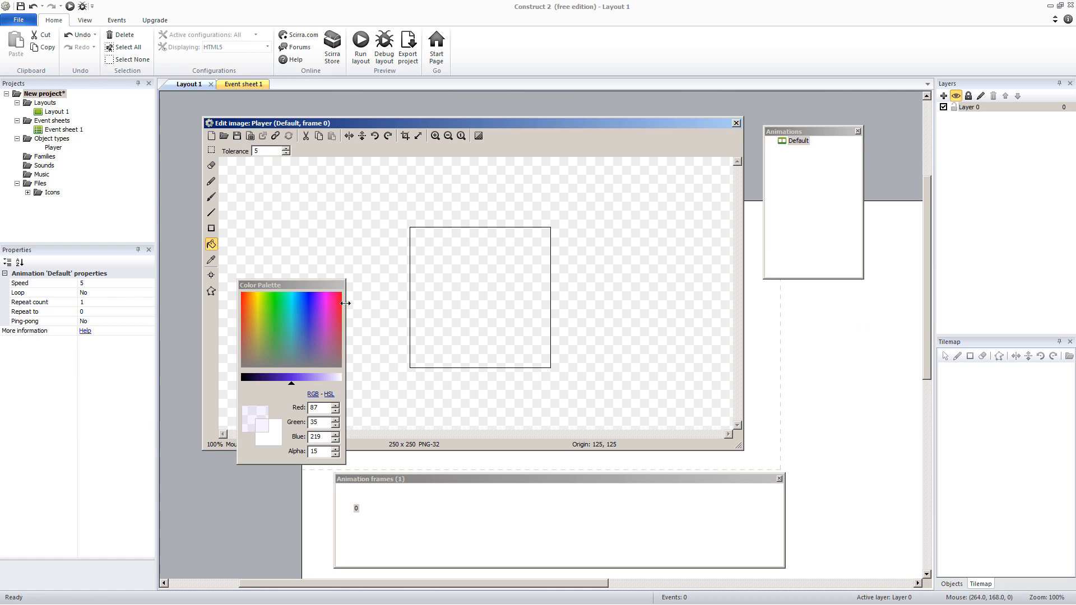
click(308, 294)
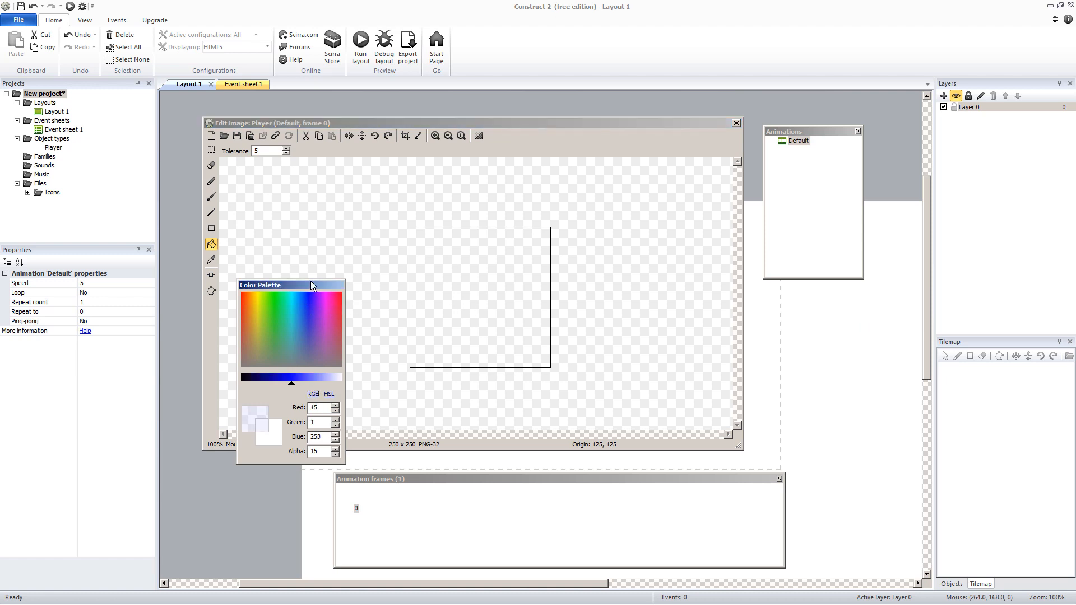
click(323, 451)
text(55)
click(465, 302)
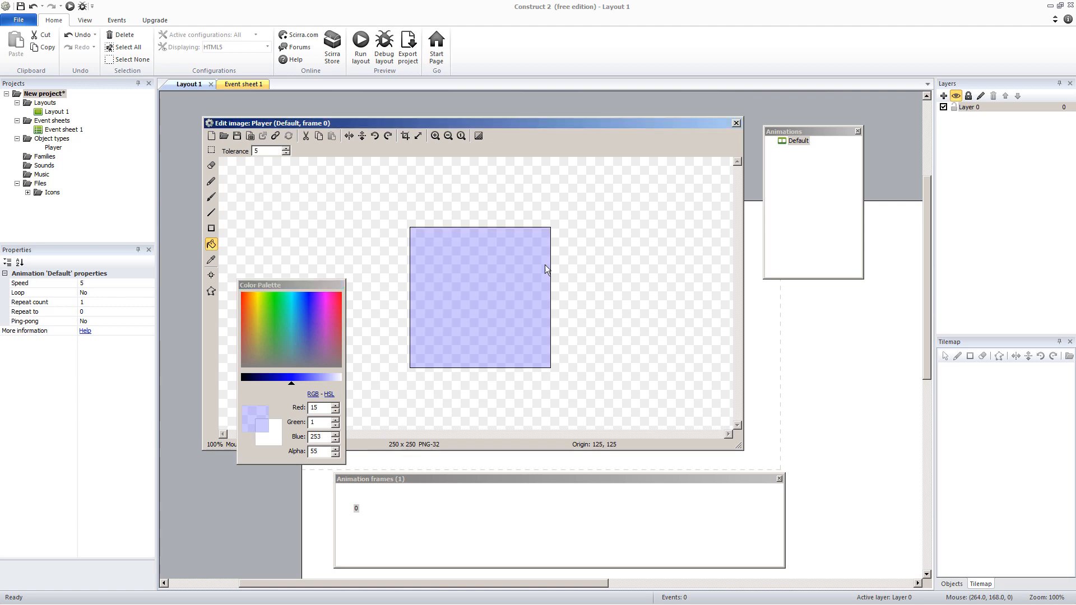
click(736, 123)
Move the Player sprite within the layout and shrink it to a flat rectangle of about 90 by 35.
drag(496, 319, 582, 359)
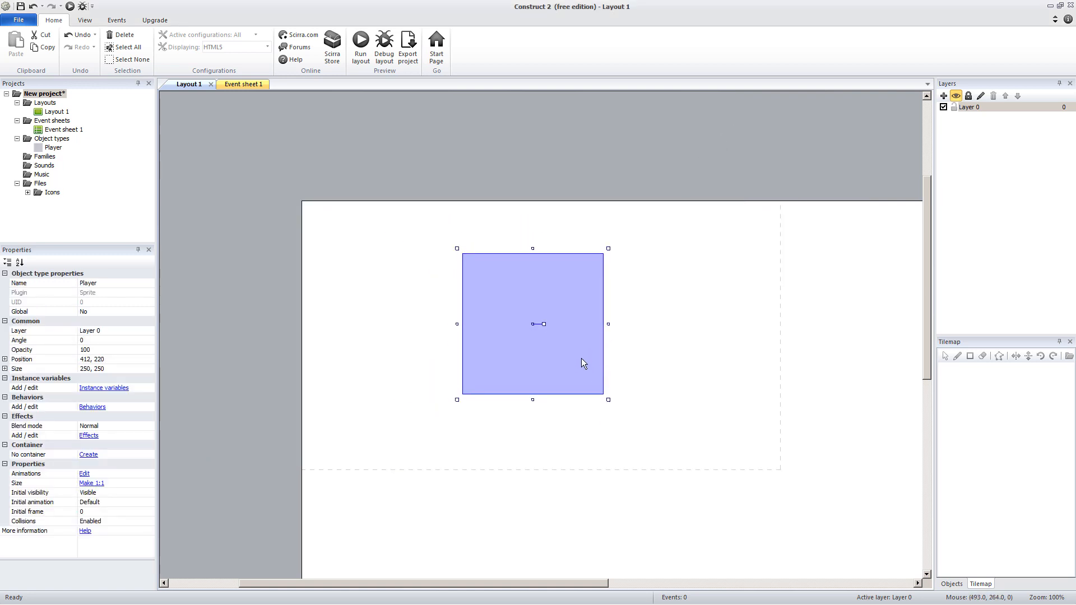
mouse_move(608, 400)
mouse_down()
mouse_move(504, 281)
mouse_move(535, 291)
mouse_move(523, 271)
mouse_move(504, 348)
mouse_move(512, 363)
mouse_move(479, 327)
mouse_move(730, 412)
mouse_move(478, 411)
mouse_move(591, 395)
mouse_up()
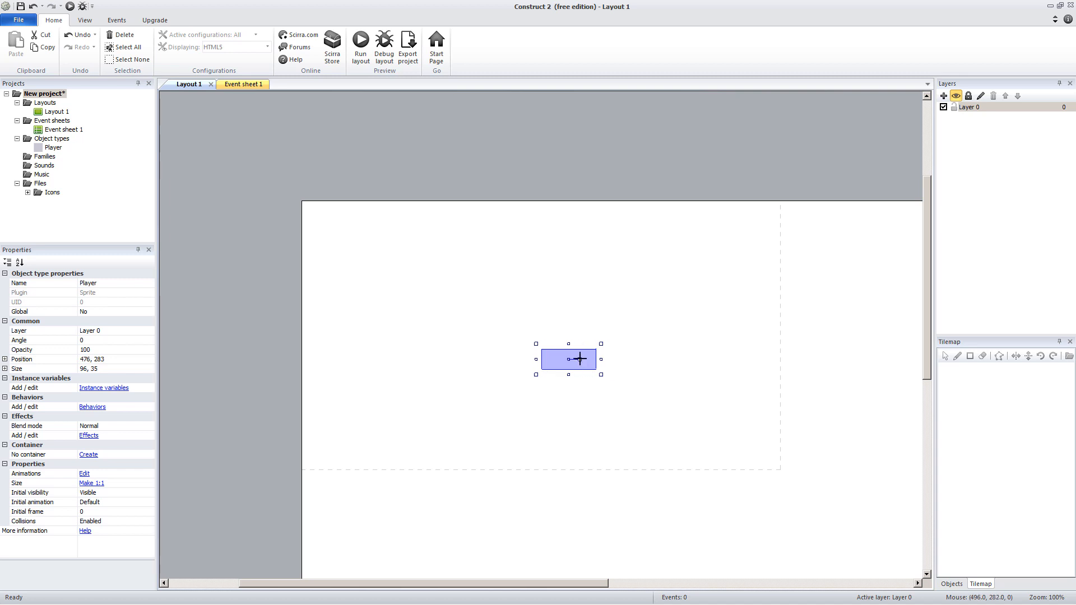
mouse_move(576, 356)
mouse_down()
mouse_move(561, 327)
mouse_move(524, 396)
mouse_move(620, 339)
mouse_move(555, 308)
mouse_move(551, 383)
mouse_move(600, 381)
mouse_move(600, 348)
mouse_move(661, 360)
mouse_move(585, 360)
mouse_move(701, 360)
mouse_move(593, 360)
mouse_up()
key(ctrl+z)
click(564, 342)
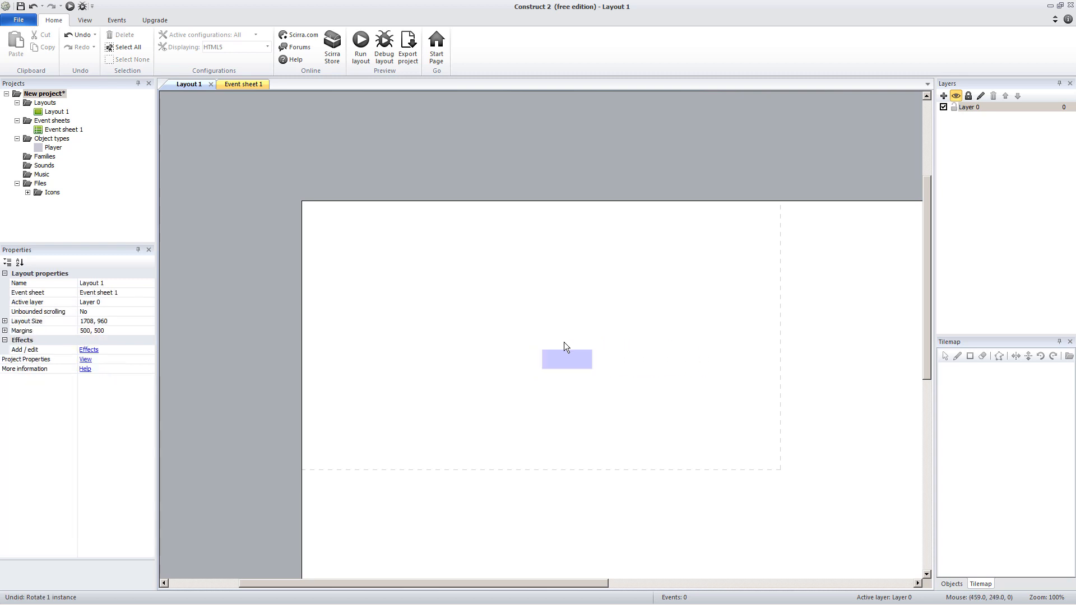
click(575, 361)
drag(569, 314, 569, 241)
key(ctrl+z)
drag(566, 344, 566, 264)
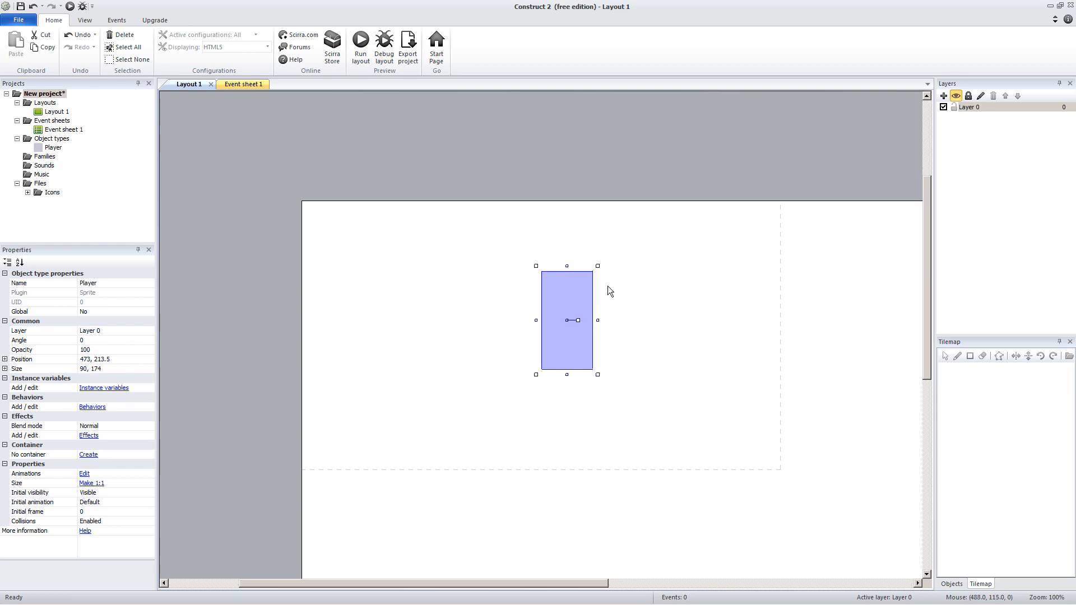
key(ctrl+z)
Move the Player sprite to about 424, 242, near the centre of the dashed window area.
drag(550, 359, 521, 336)
click(587, 413)
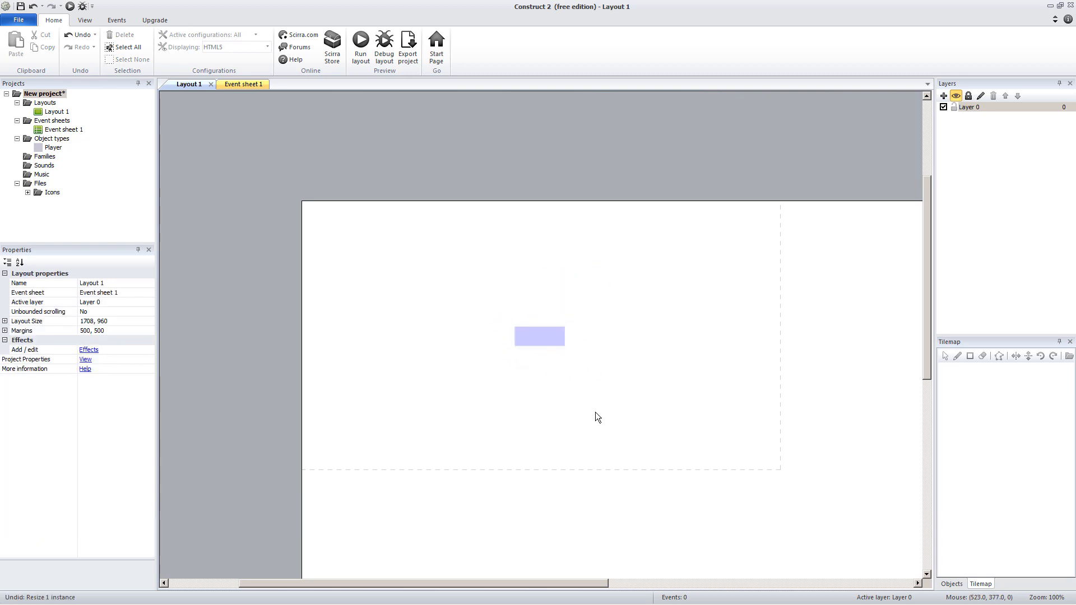
Add the Car movement behavior to the Player sprite.
key(ctrl+a)
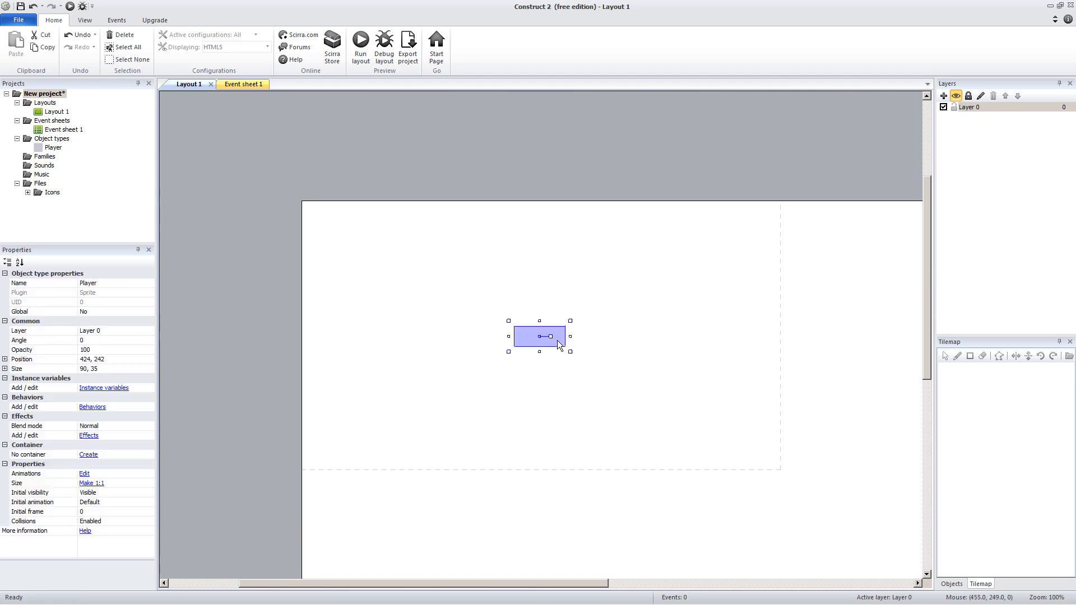
click(91, 409)
click(709, 434)
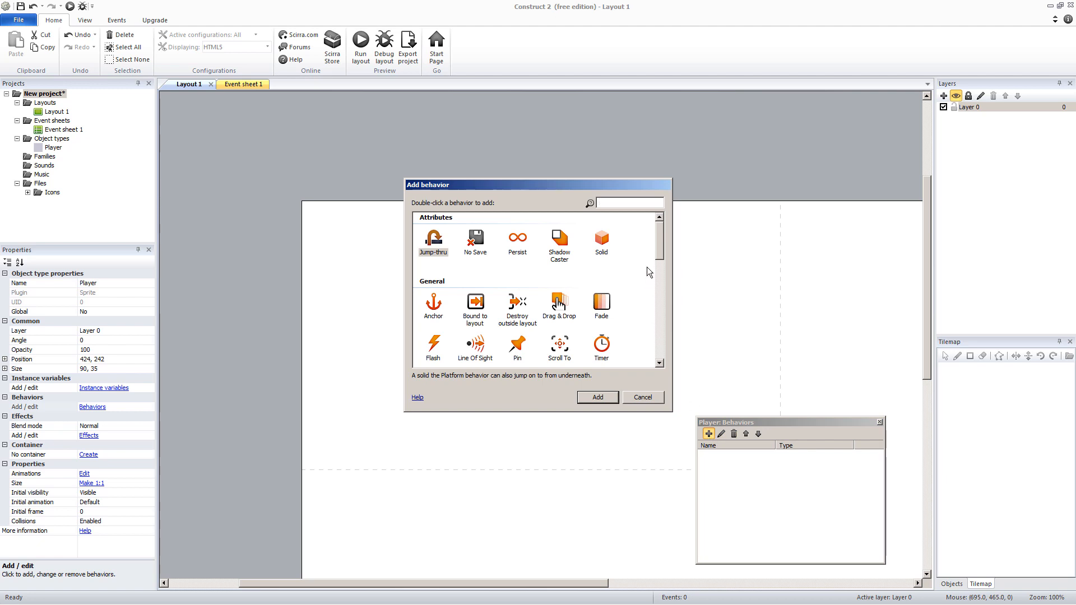
drag(660, 243, 664, 291)
click(526, 261)
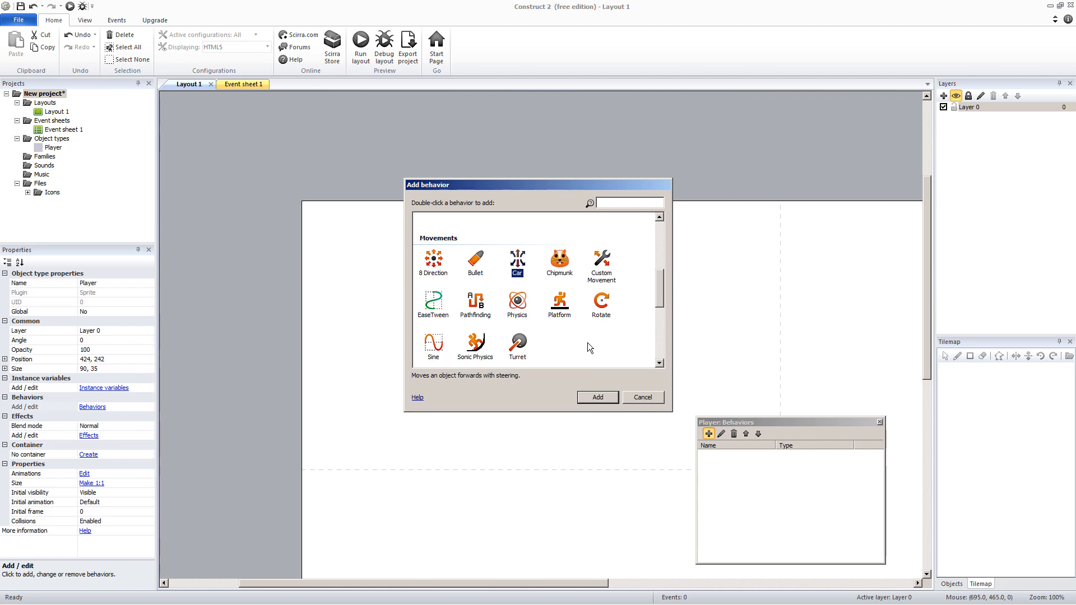
click(598, 396)
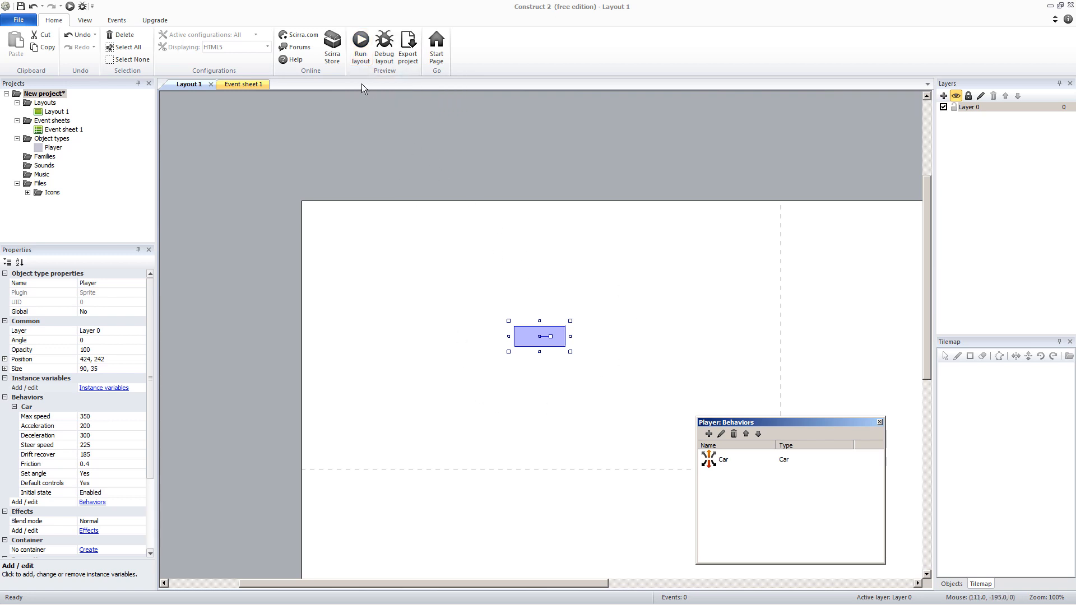
Preview the layout in the browser to test the car movement, and return to the layout editor.
click(362, 57)
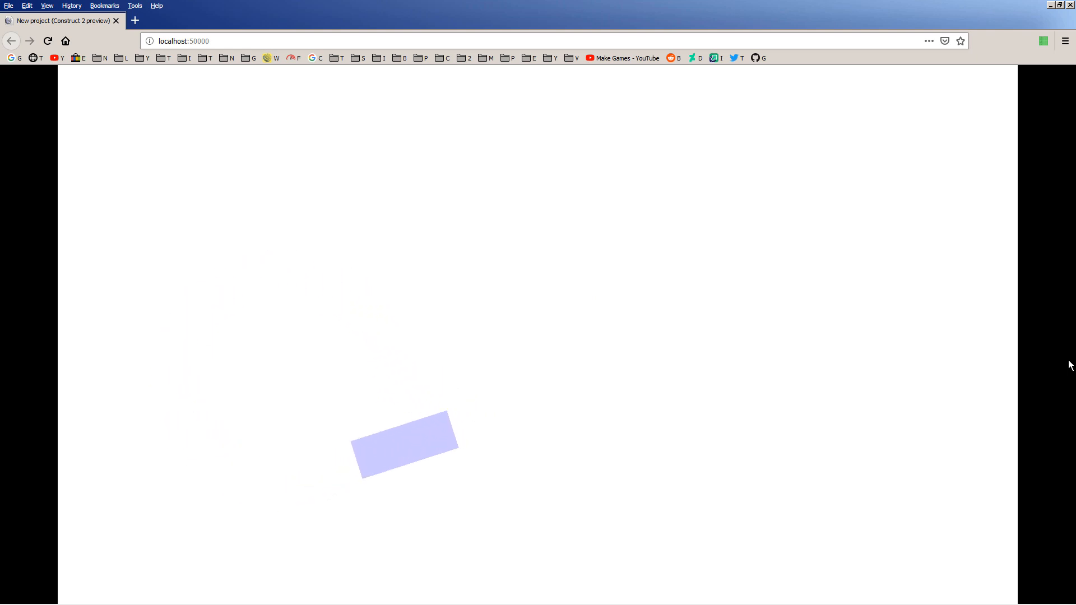
key(alt+Tab)
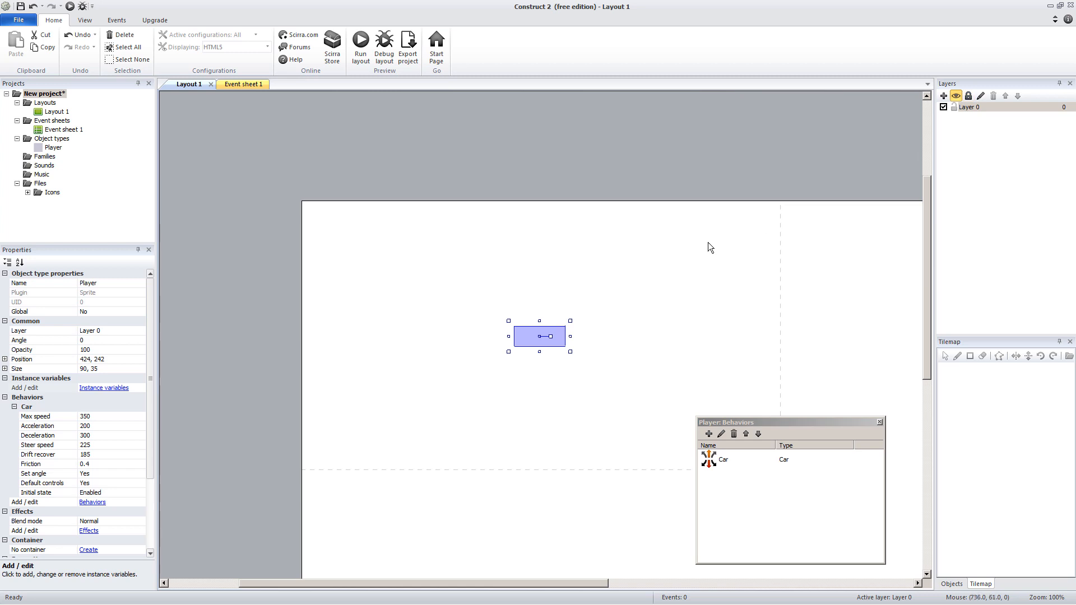
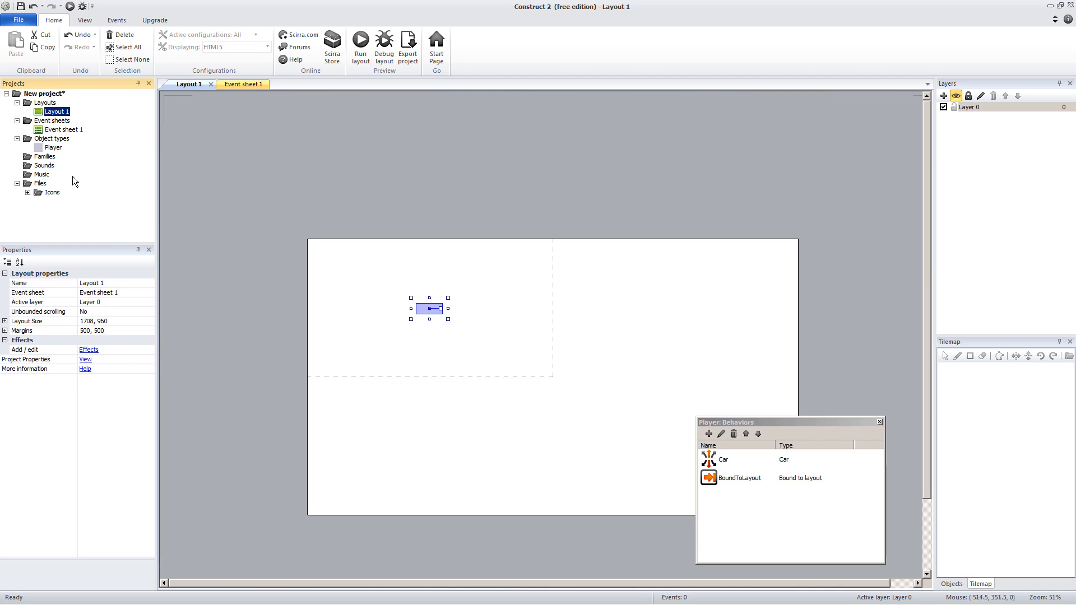
Set Layout 1's size and margins both to 854, 480, matching the project's window size.
click(44, 94)
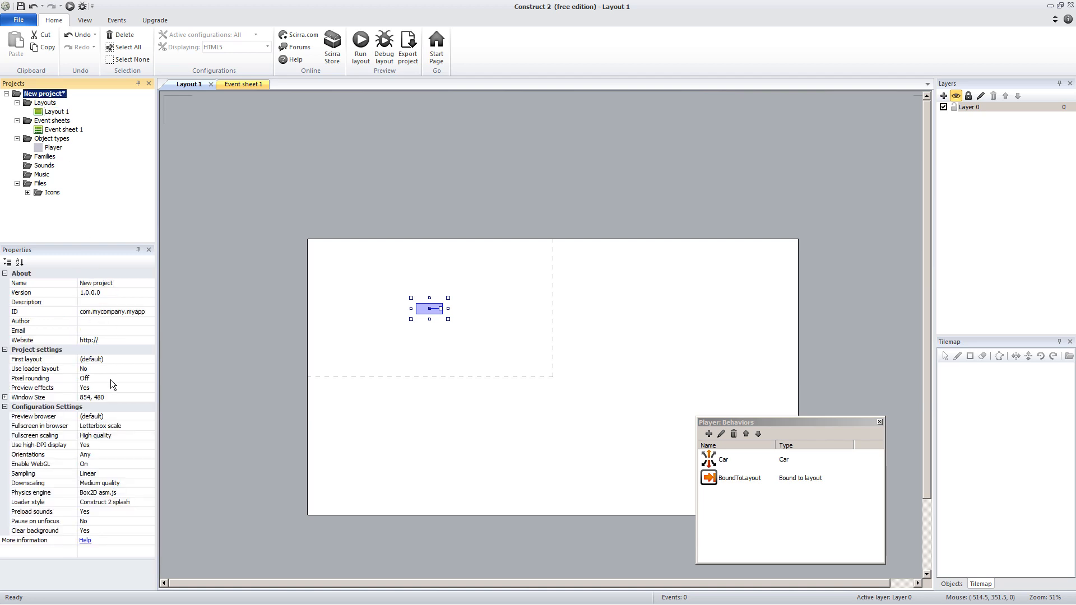
click(112, 398)
click(56, 111)
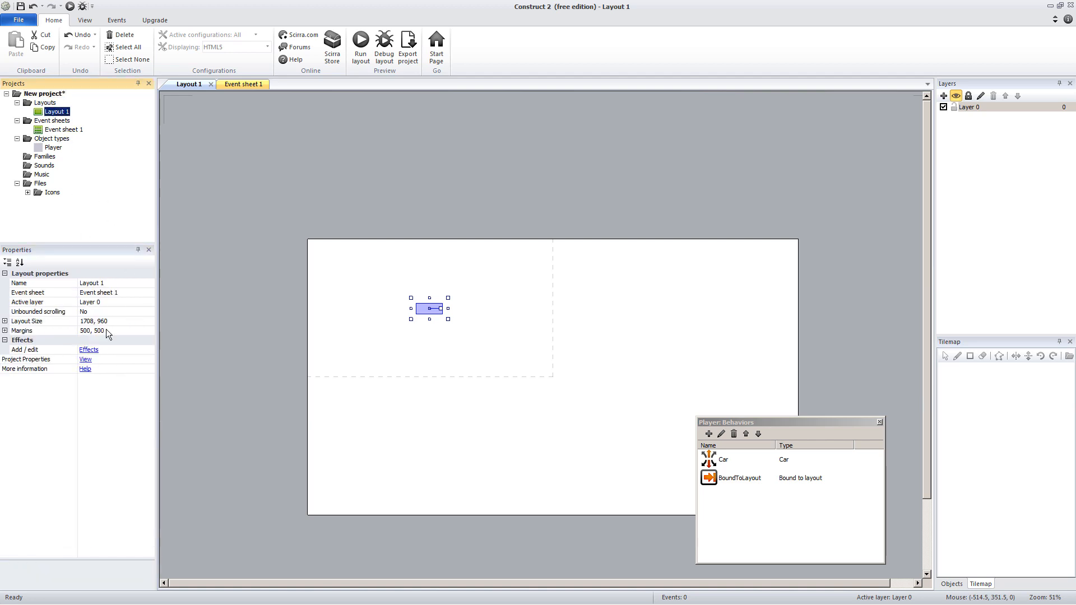
click(94, 321)
text(854, 480)
click(120, 329)
text(854, 480)
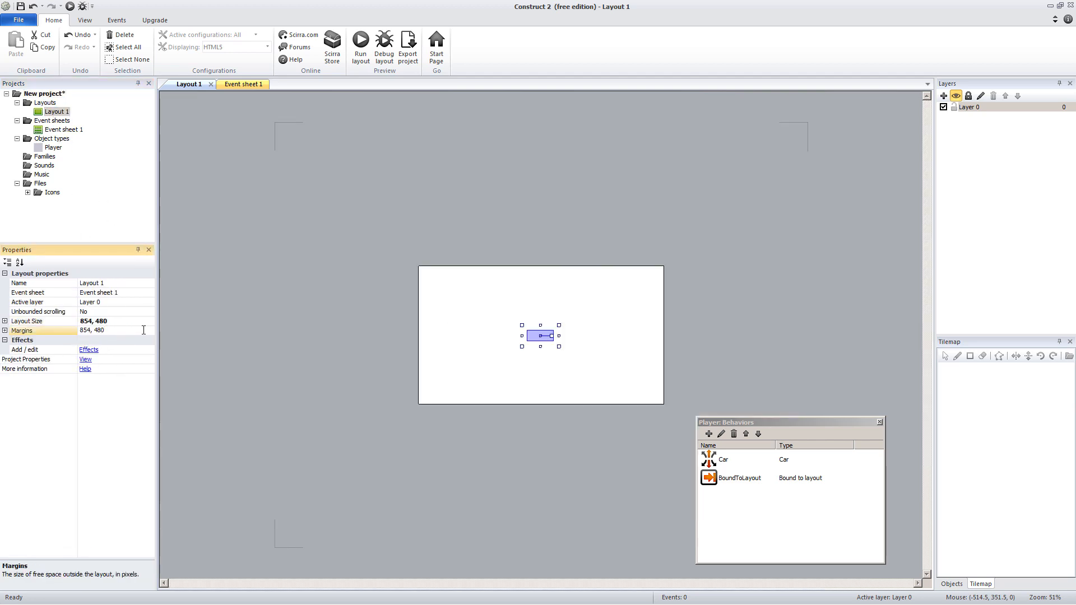
click(227, 306)
Preview the layout, steer the Player around against the layout edges, and return to the layout editor.
key(F5)
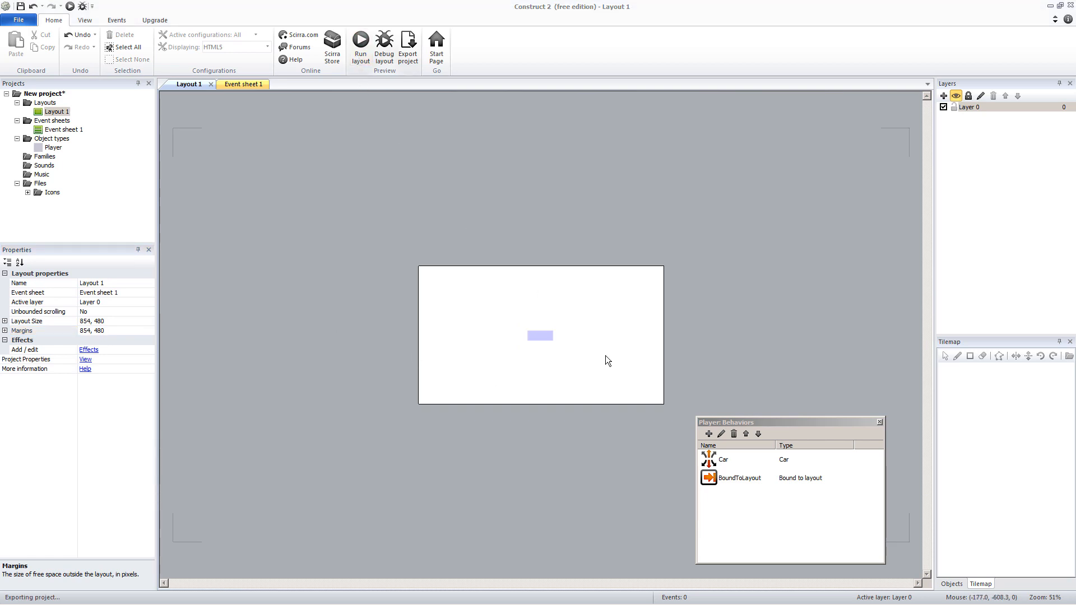
key(Right)
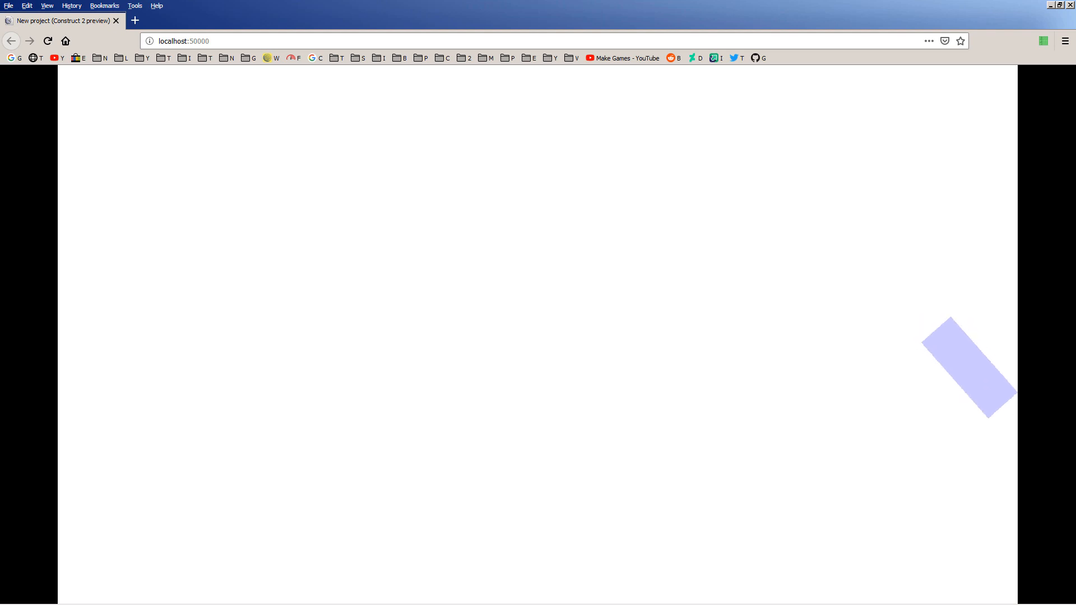
key(Right)
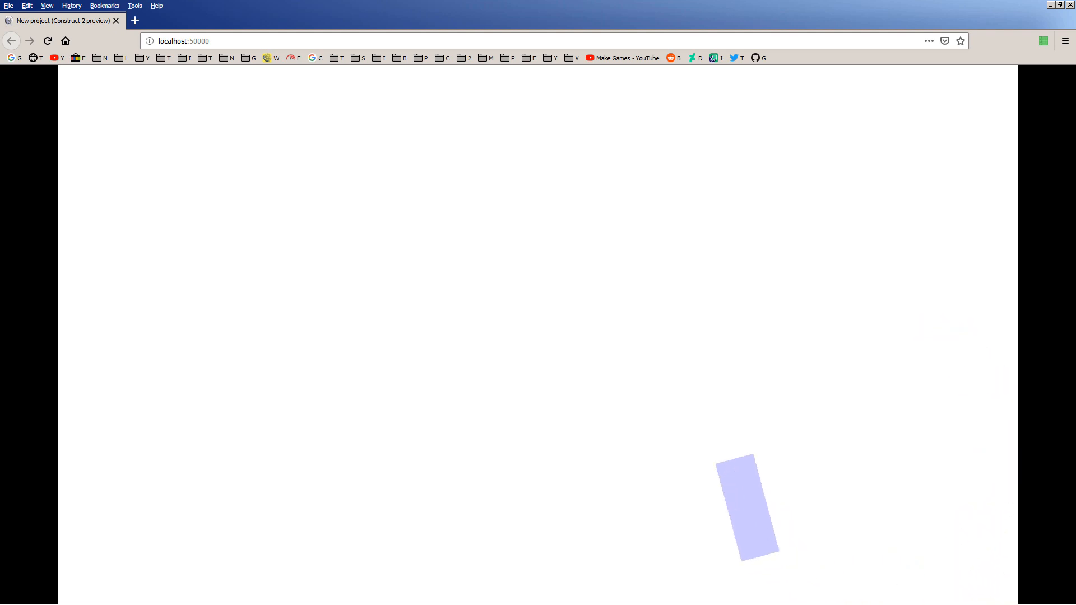
key(Left)
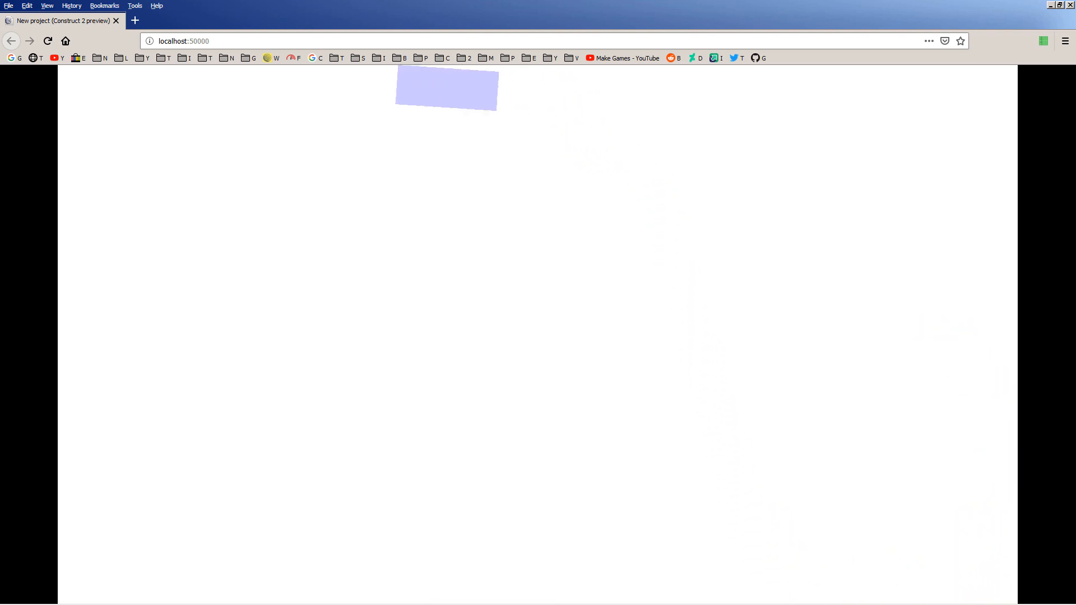
key(Left)
key(Left)
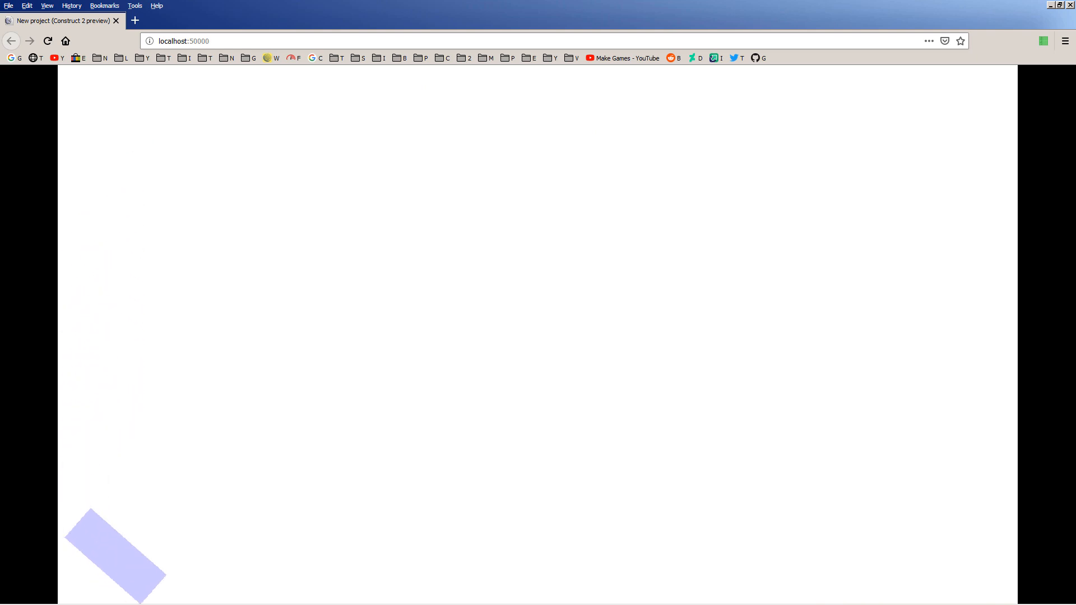
key(Left)
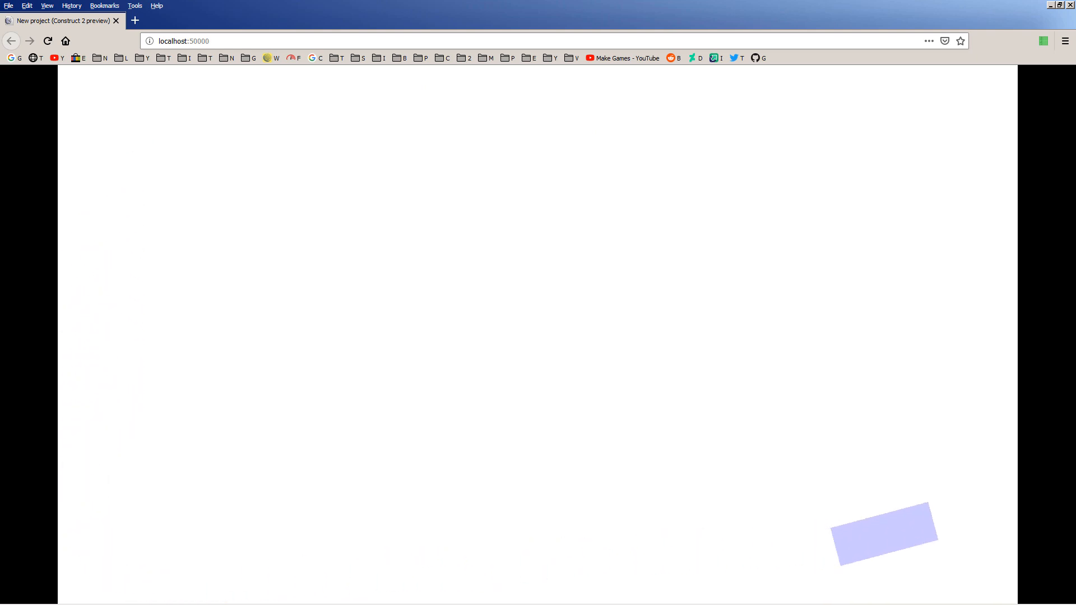
key(Left)
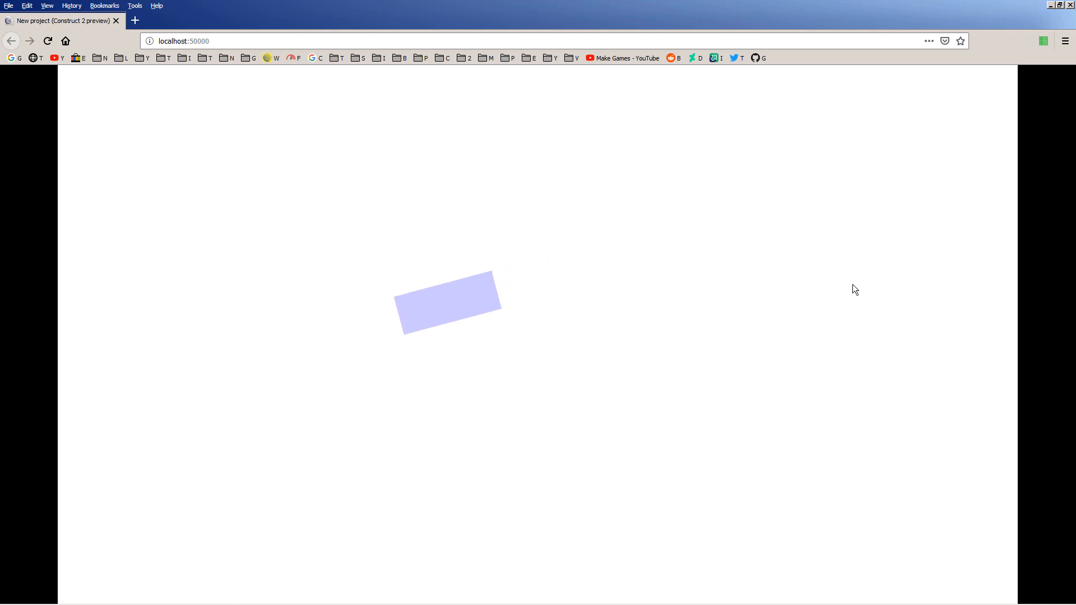
key(alt+Tab)
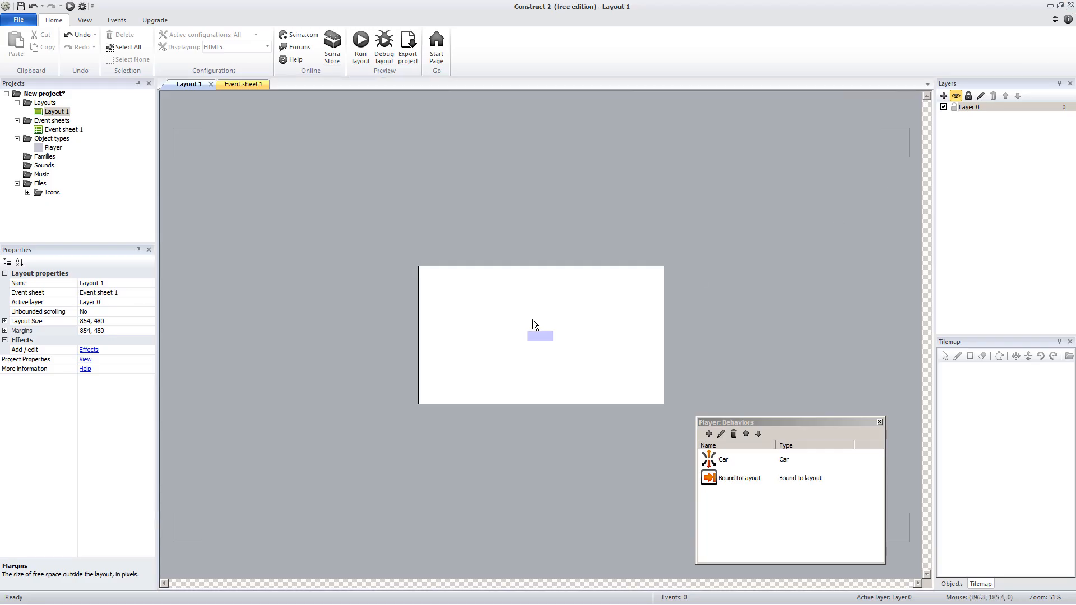
Remove the Car behavior from the Player and select the sprite in the layout.
click(728, 461)
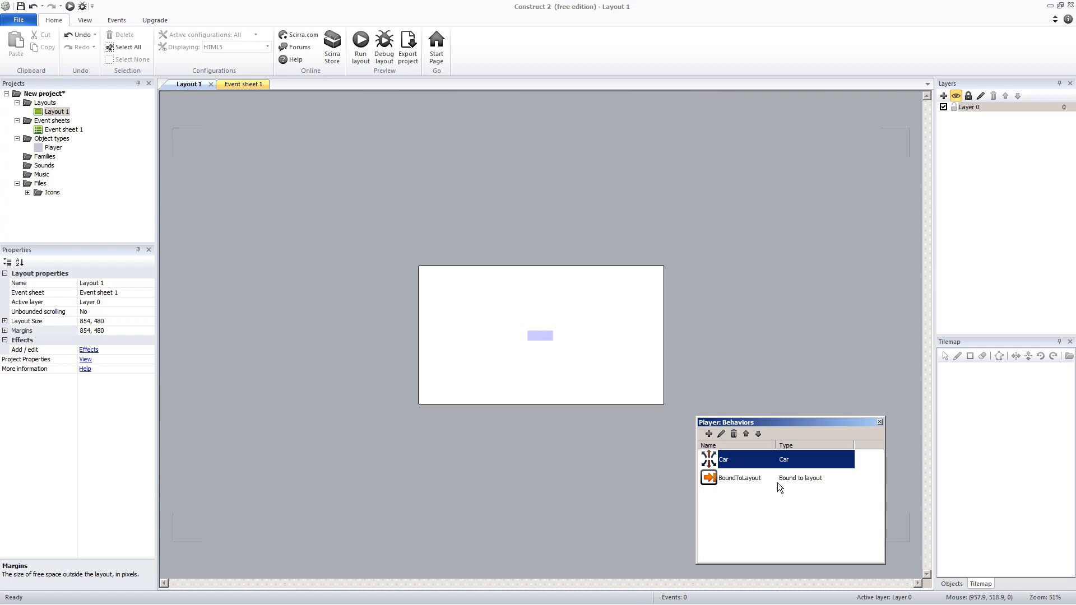
click(734, 434)
click(830, 517)
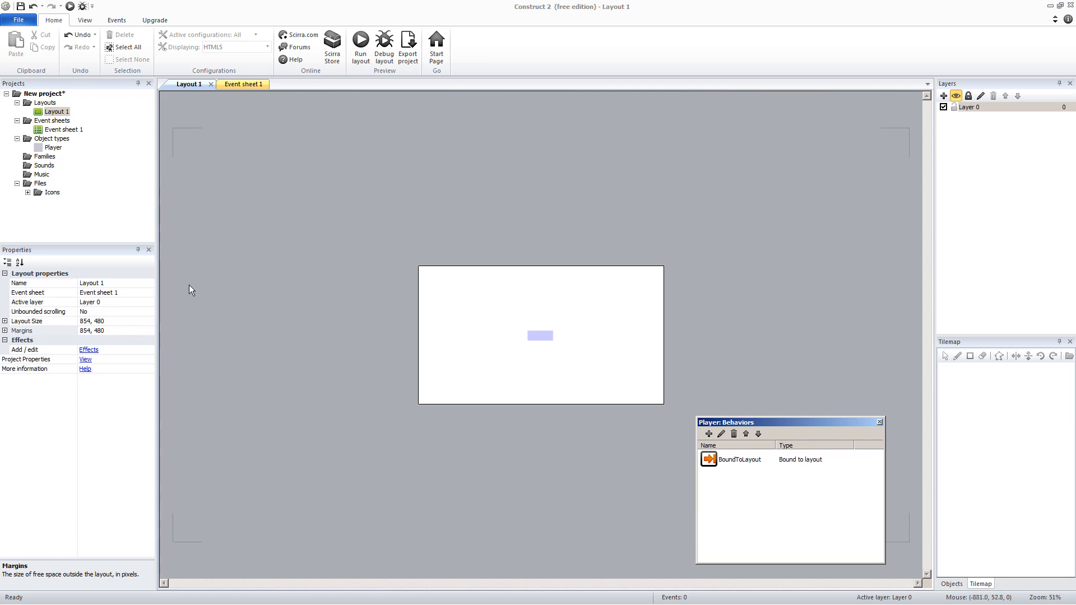
click(540, 335)
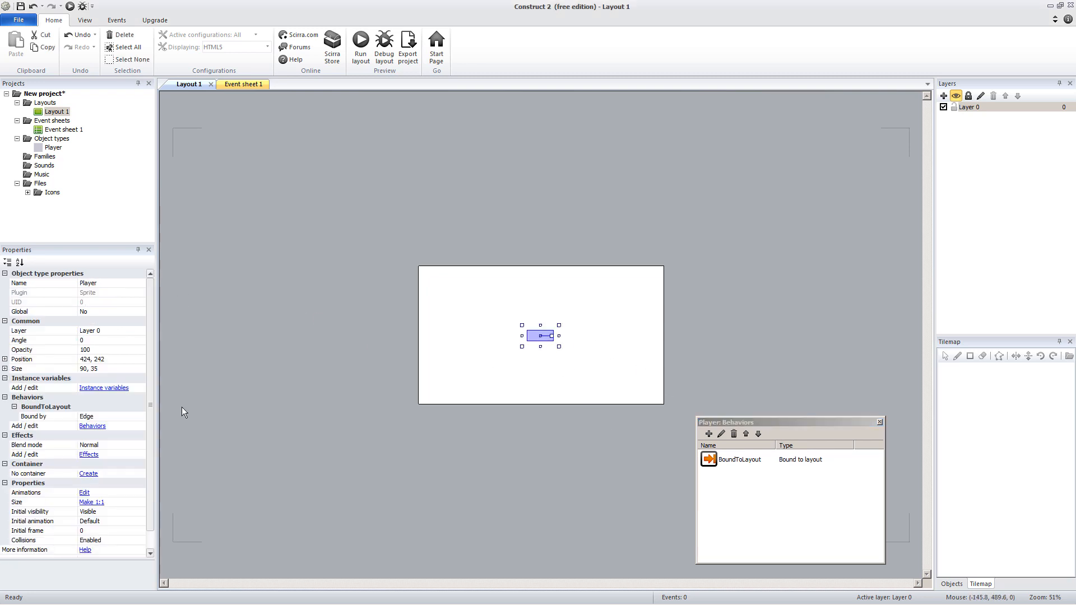
Add the 8 Direction movement behavior to the Player.
click(709, 434)
click(655, 269)
click(661, 270)
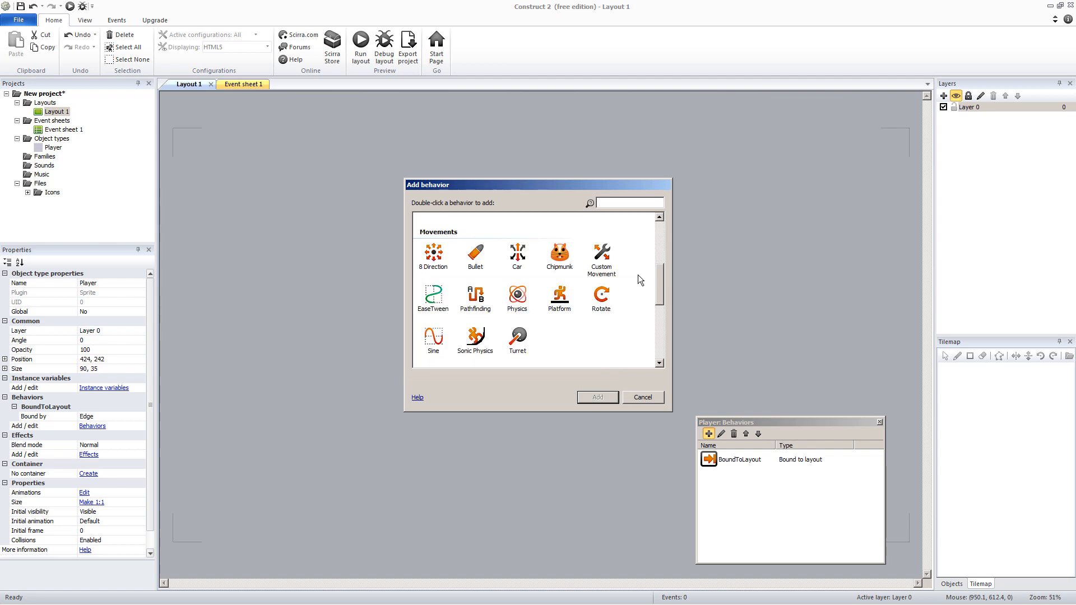
click(435, 259)
click(593, 399)
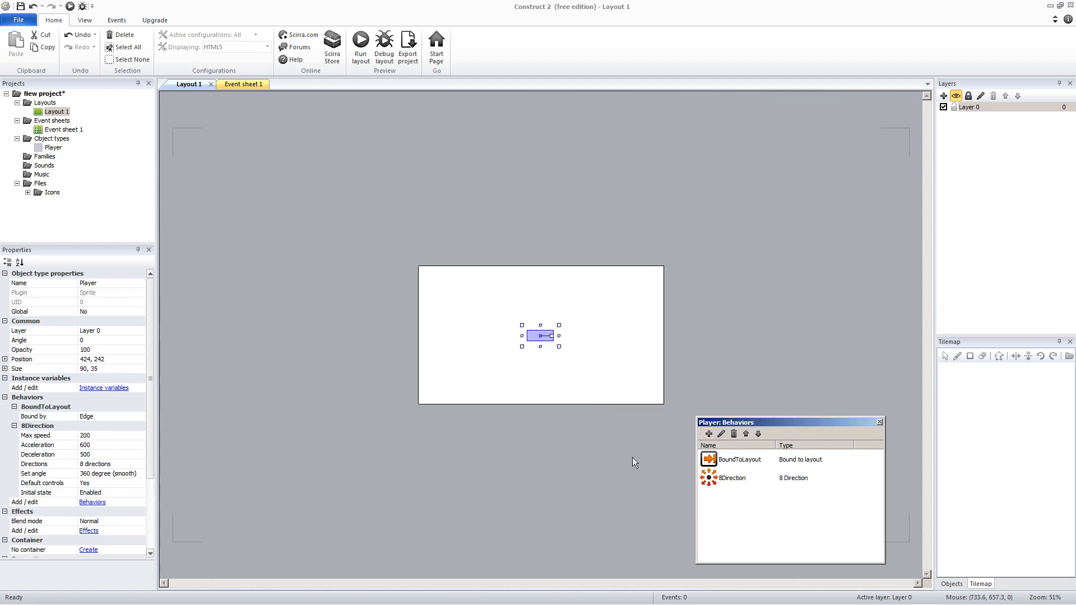
Preview the layout, move the Player around in all eight directions, and return to the layout editor.
click(360, 40)
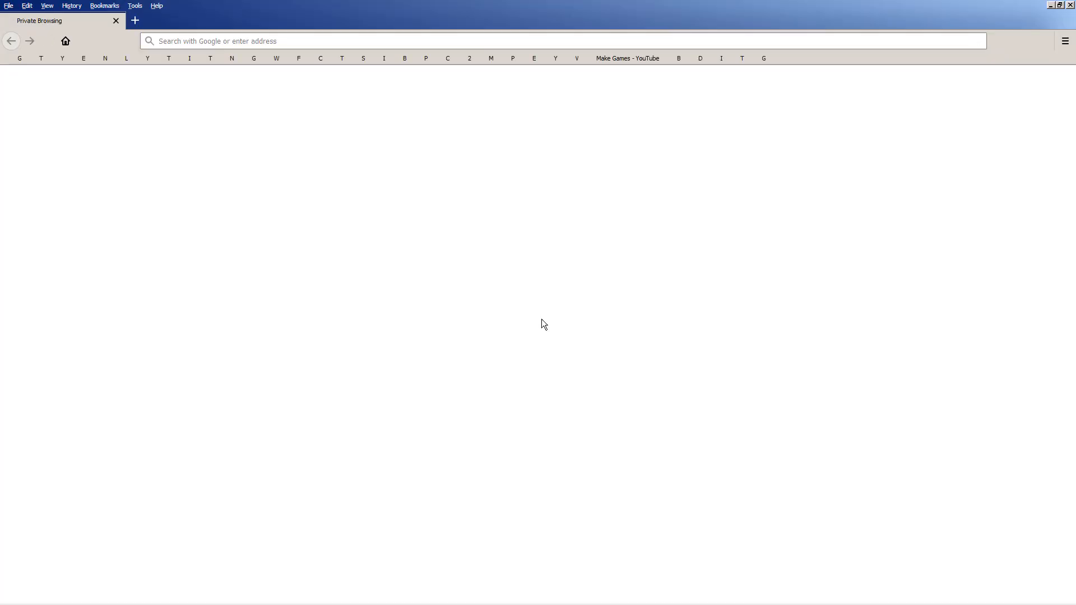
key(Up)
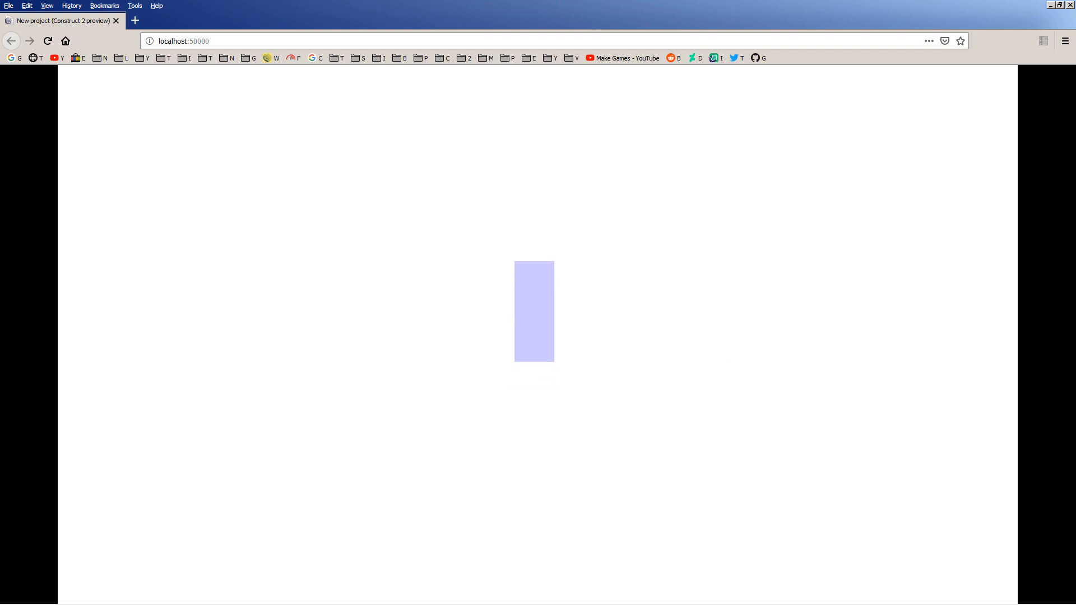
key(Left)
key(Down)
key(Right)
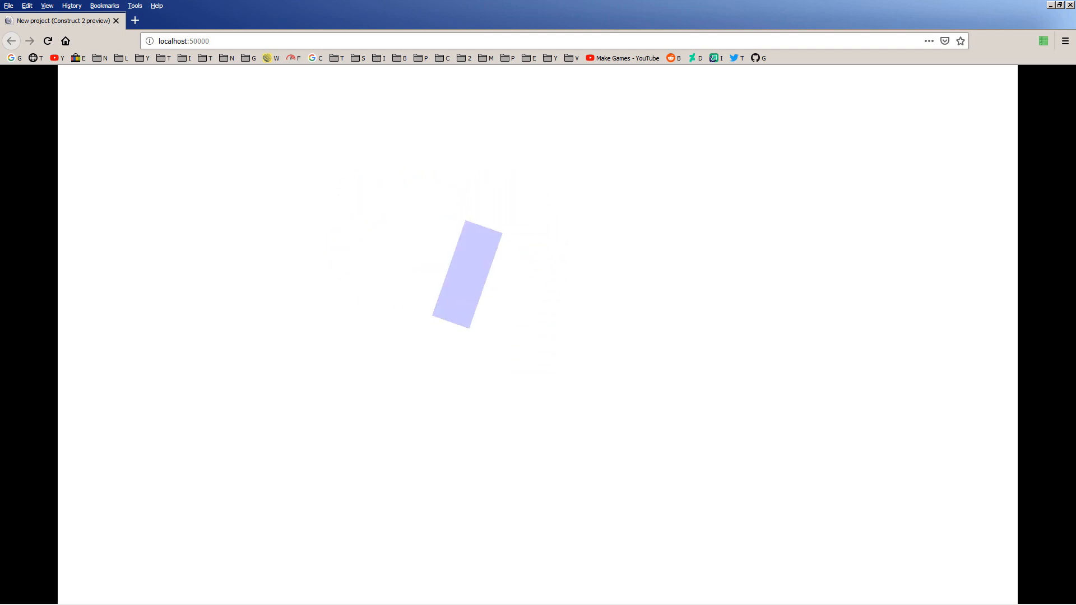
key(Up)
key(Left)
key(Down)
key(Right)
key(Up)
key(Left)
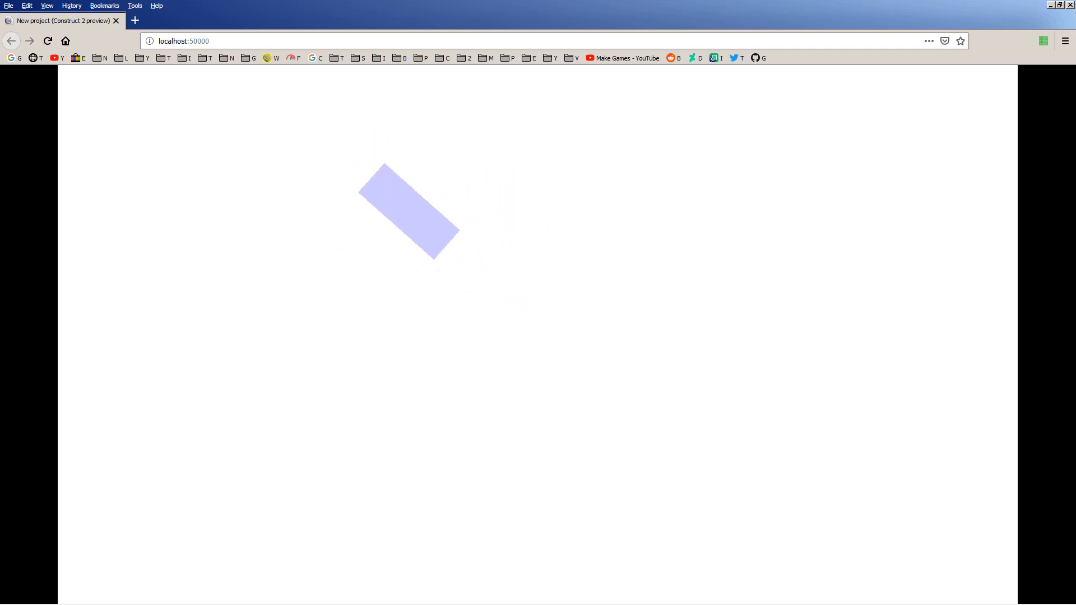
key(Down)
key(Right)
key(Up)
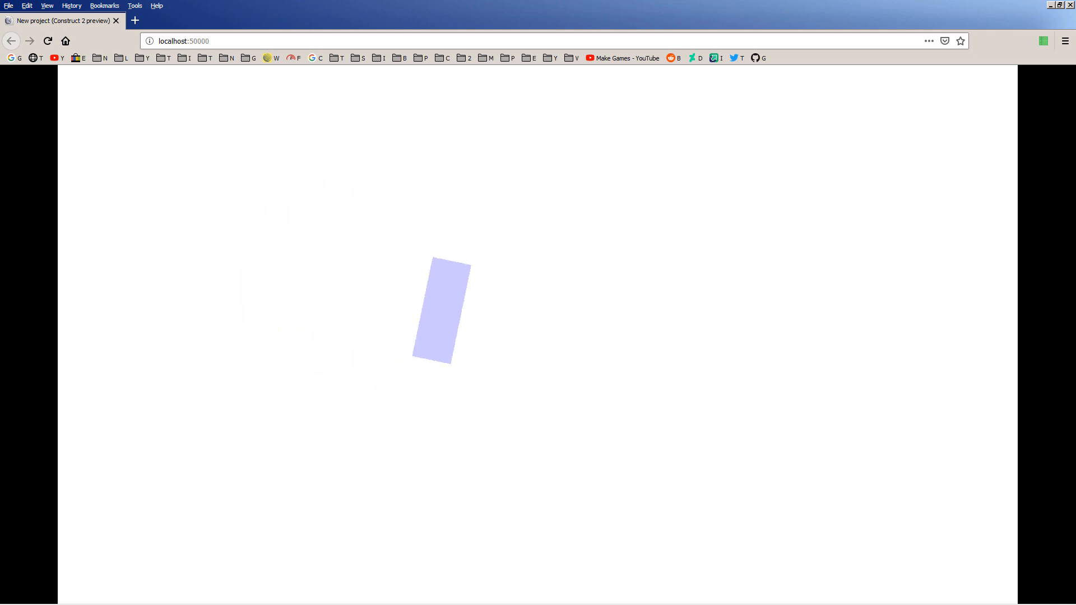
key(Left)
key(Right)
key(Down)
key(Right)
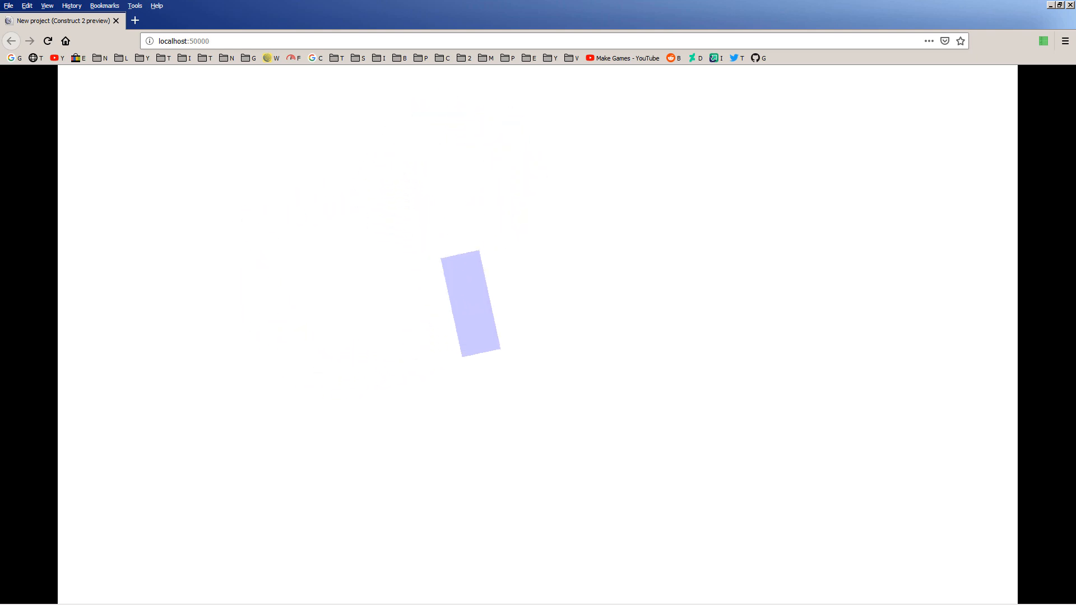
key(Left)
key(Up)
key(Left)
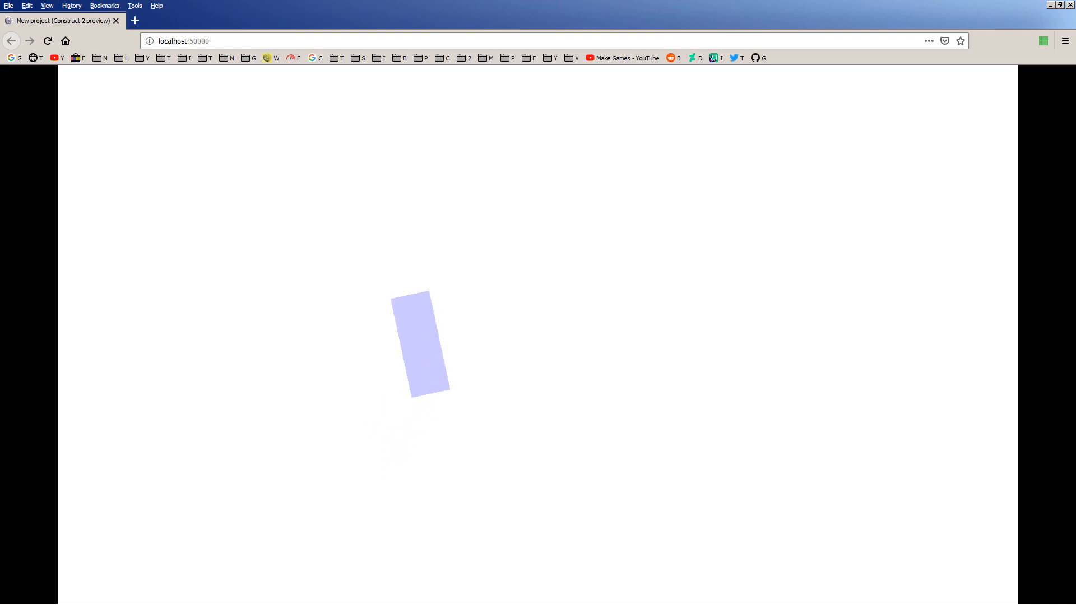
key(Right)
key(Down)
key(Up)
key(Left)
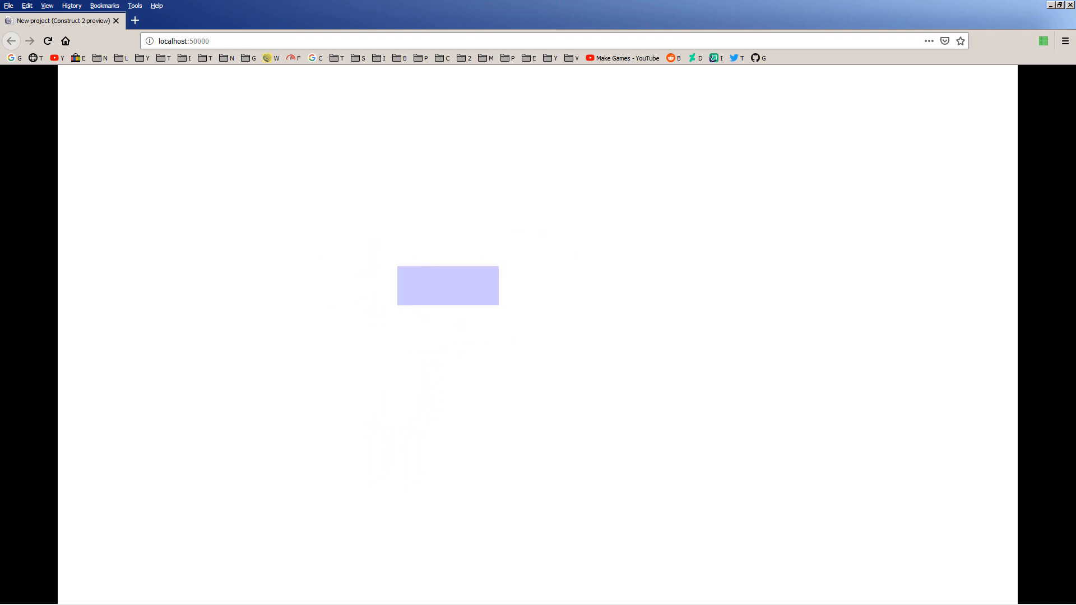
key(Right)
key(Left)
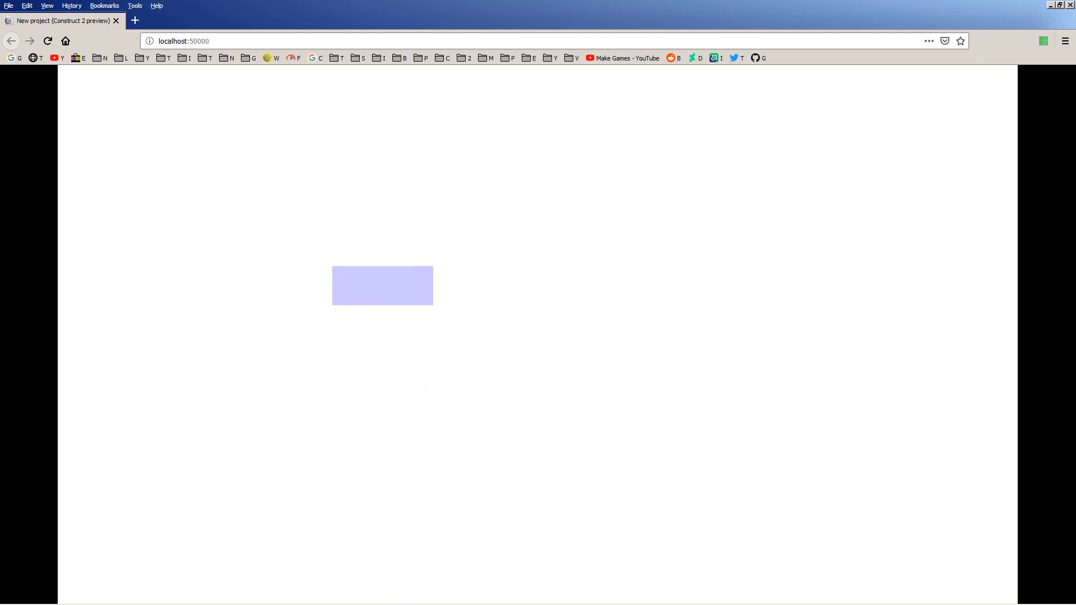
key(Up)
key(Right)
key(Down)
key(Left)
key(Up)
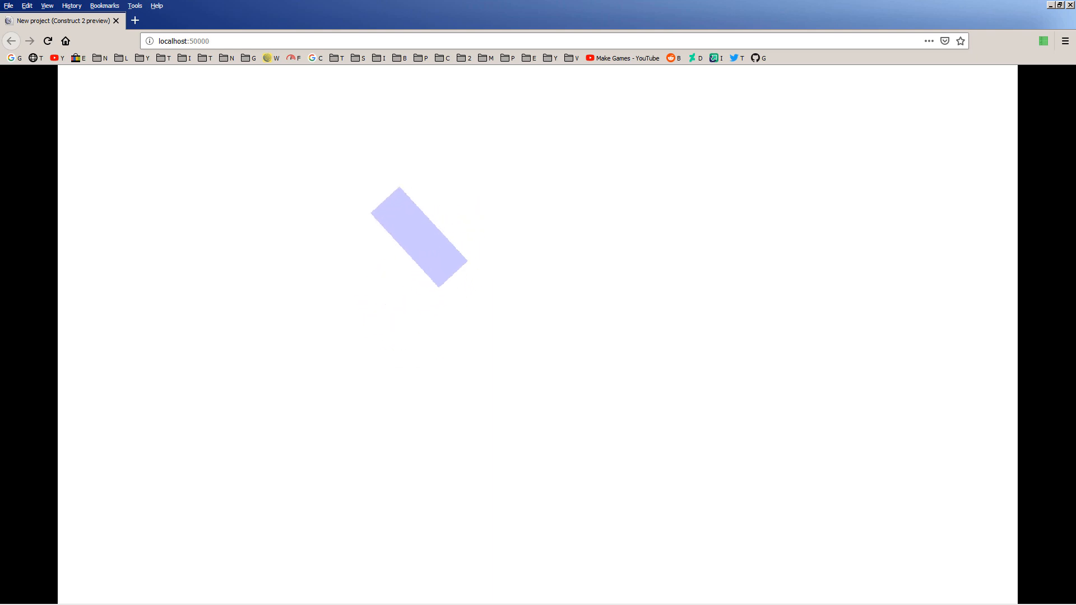
key(Left)
key(Right)
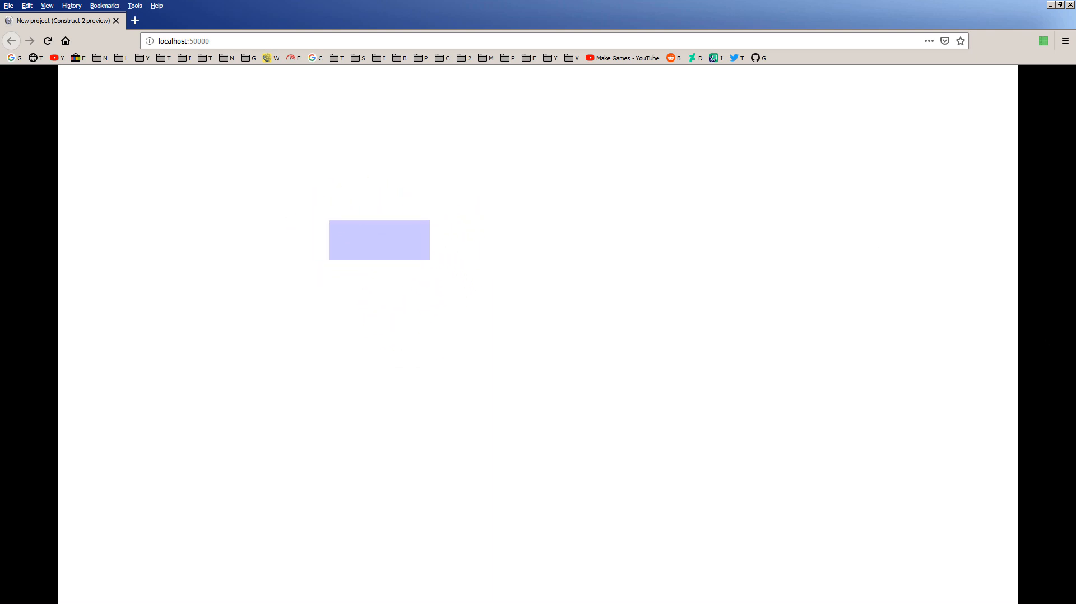
click(1070, 4)
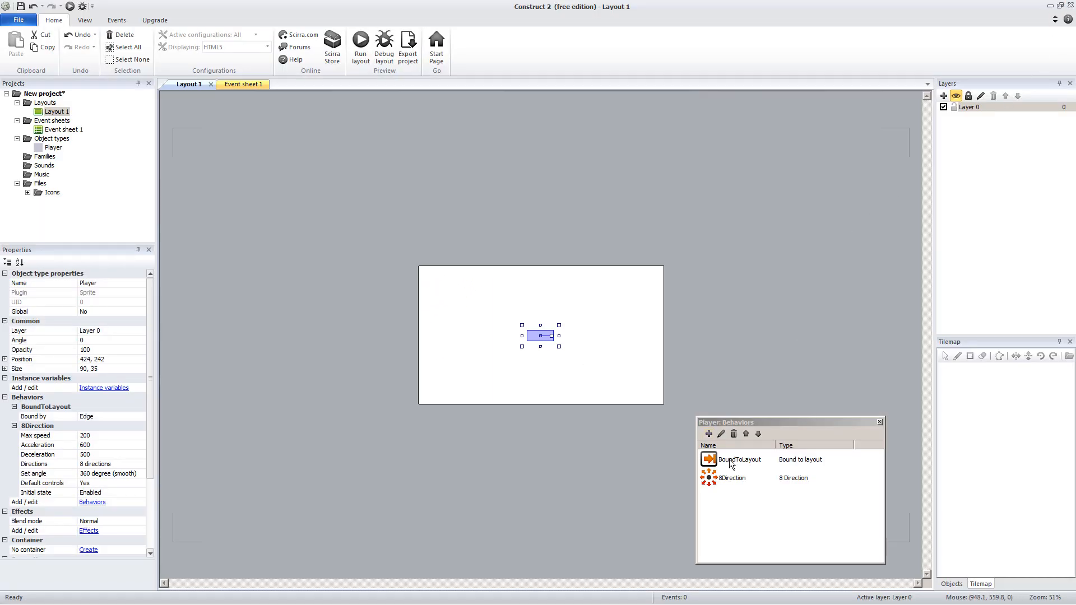
Limit the Player's 8Direction behavior to 4 directions.
click(734, 480)
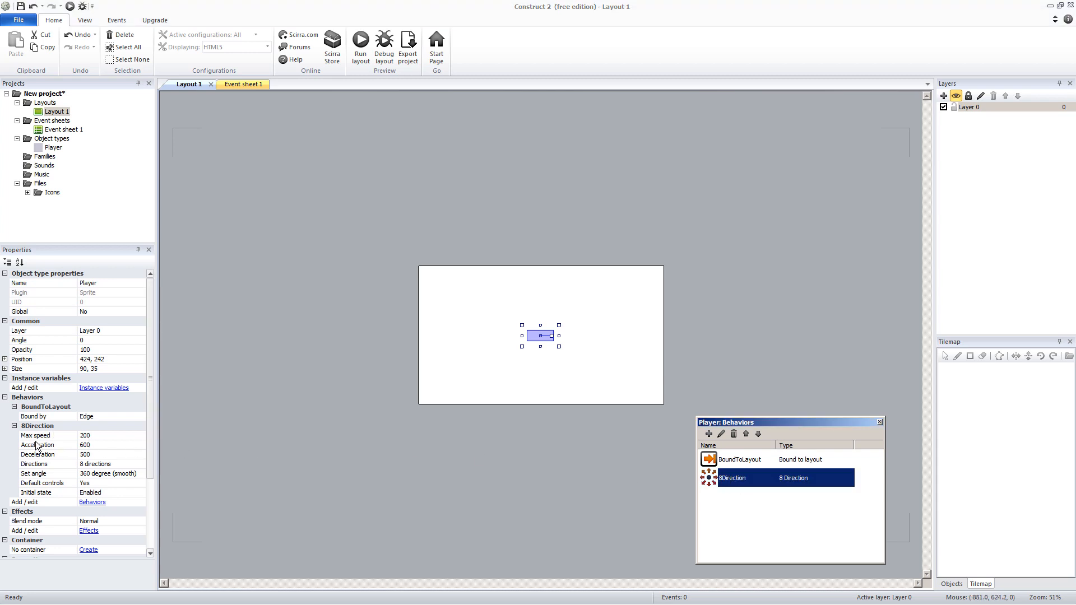
click(101, 465)
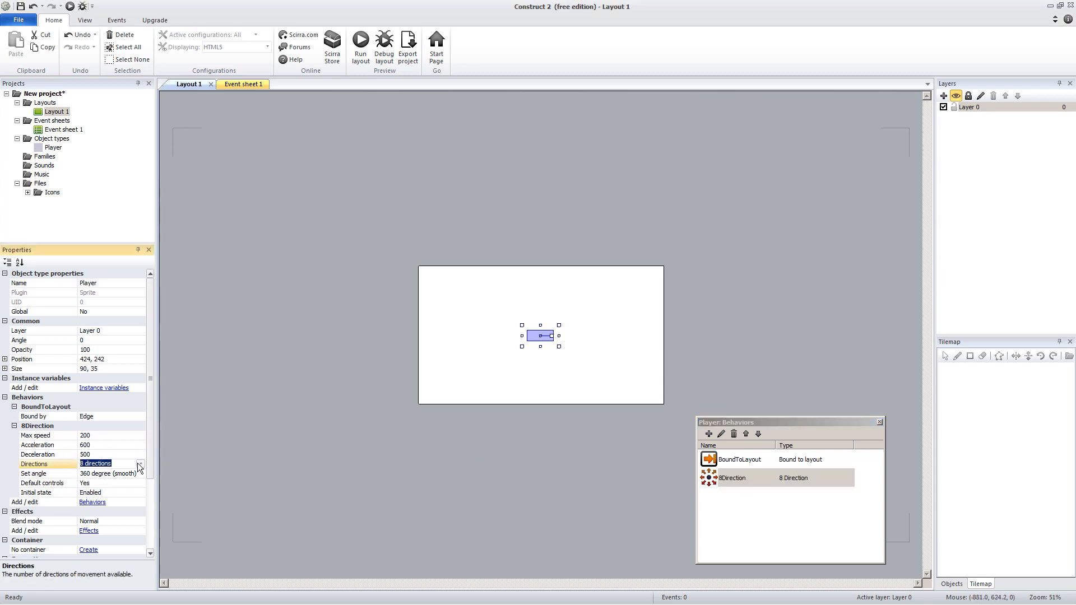
click(140, 464)
click(110, 486)
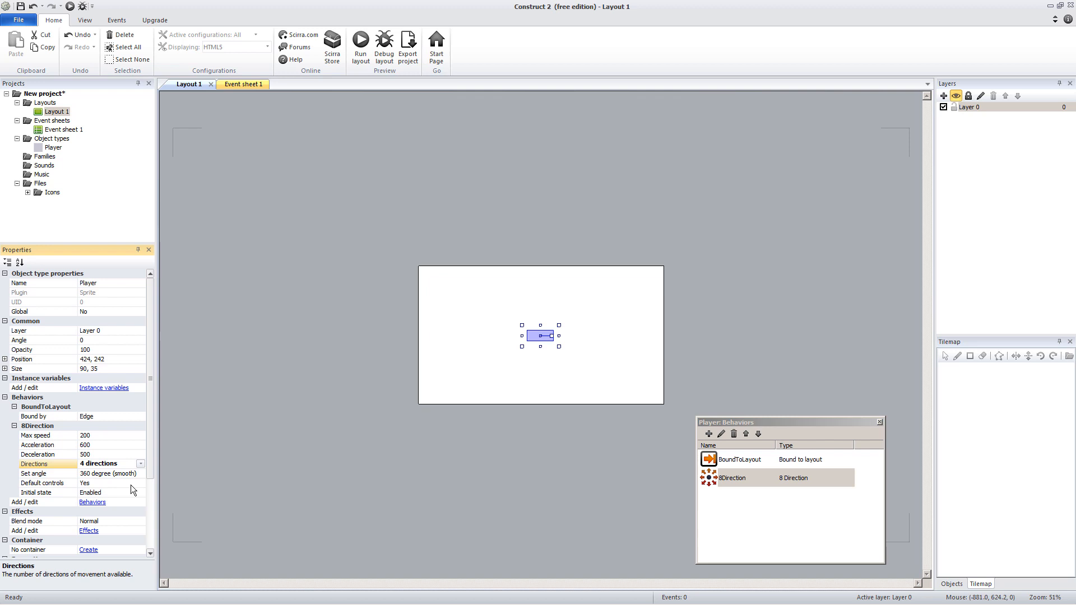
Preview the layout to test the Player's four-direction movement, and close the preview.
click(360, 56)
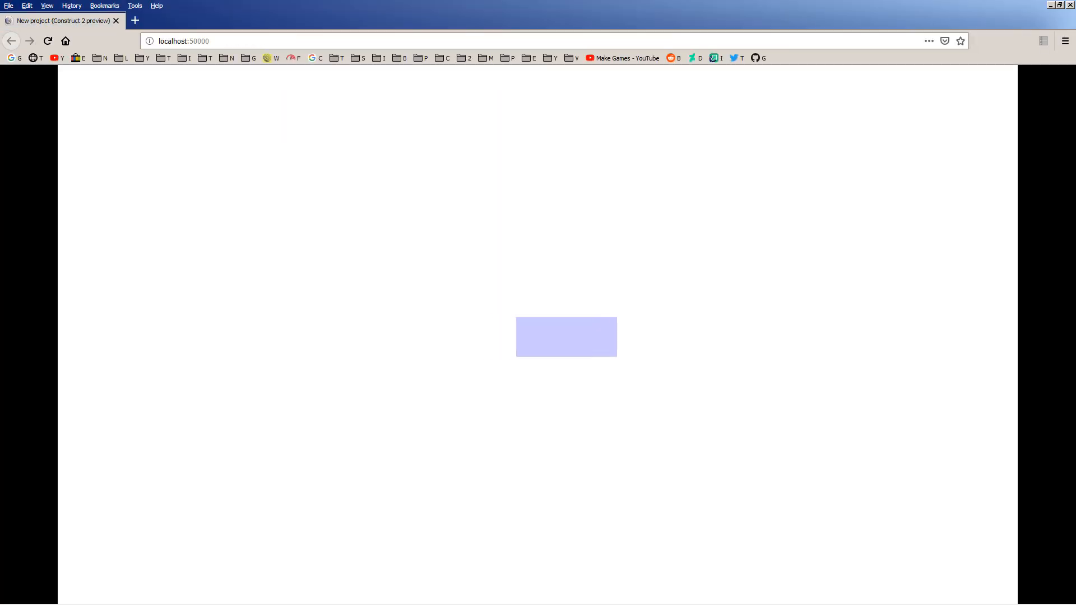
key(Right)
key(Up)
key(Left)
key(Down)
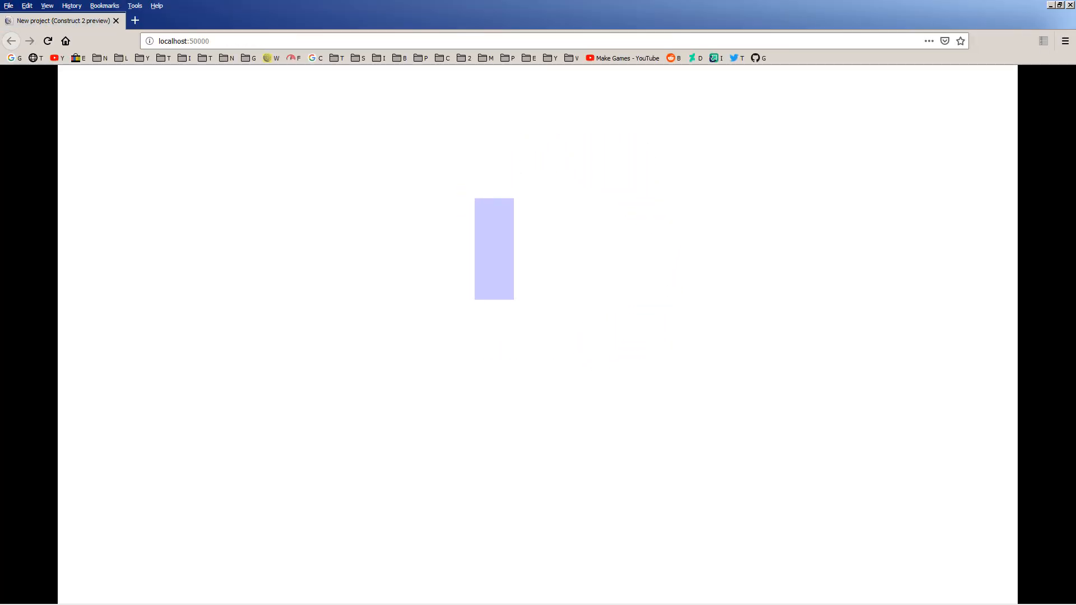
key(Right)
key(Up)
key(Right)
key(Down)
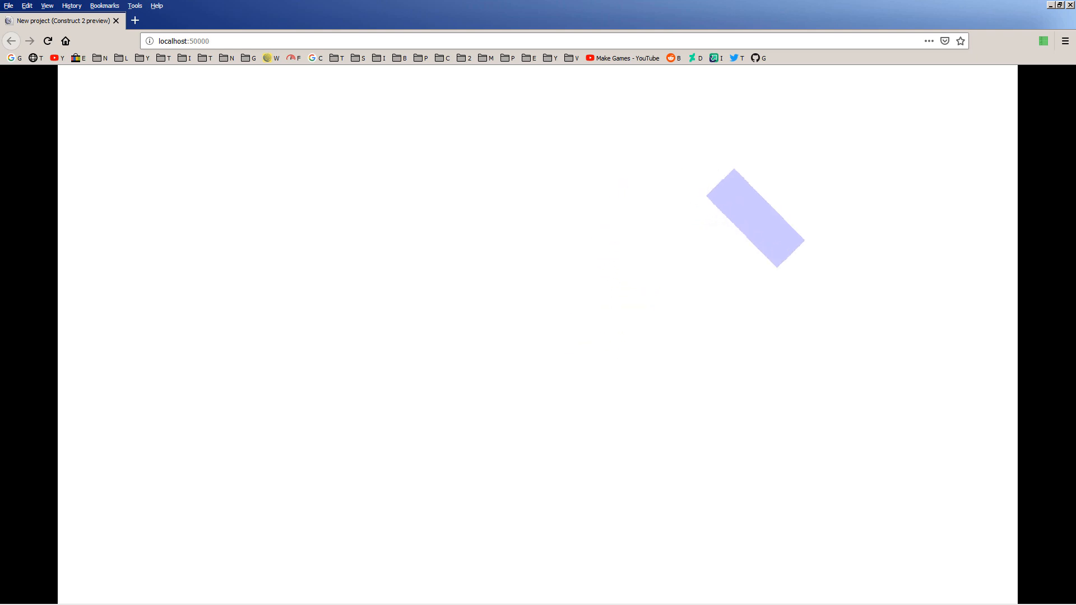
key(Left)
click(1070, 5)
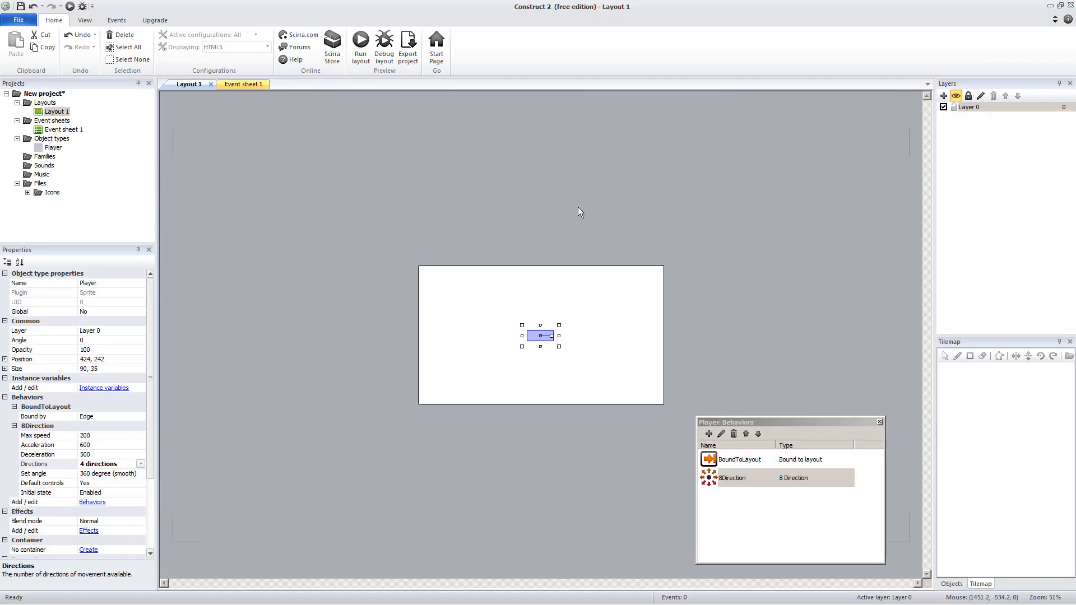
Set the 8Direction behavior's Directions to Left & right, and test the horizontal movement in a preview.
click(139, 464)
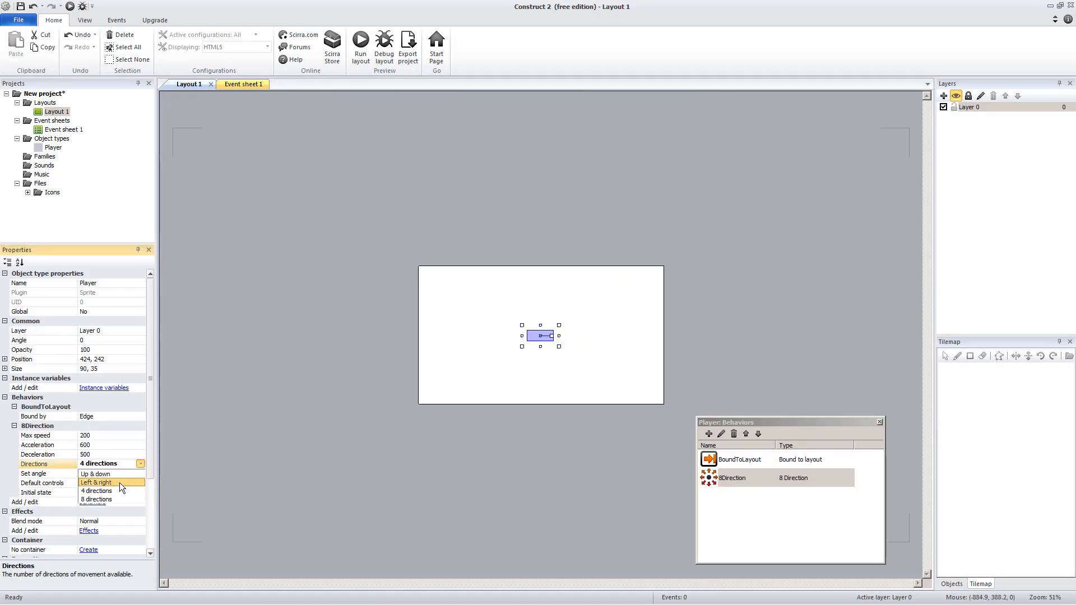
click(119, 482)
click(361, 45)
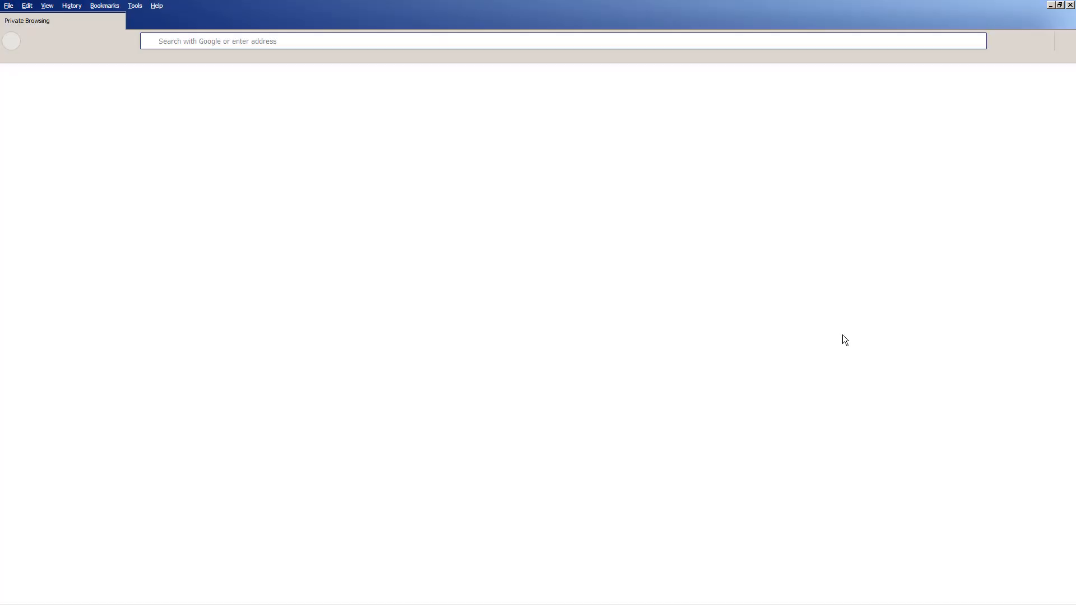
key(Left)
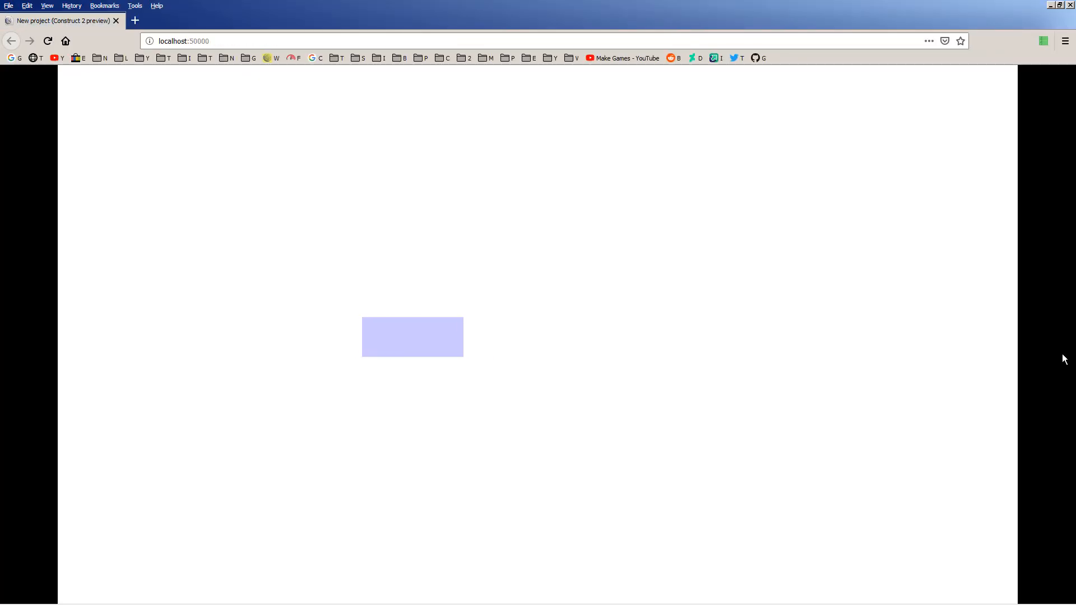
key(Right)
key(Left)
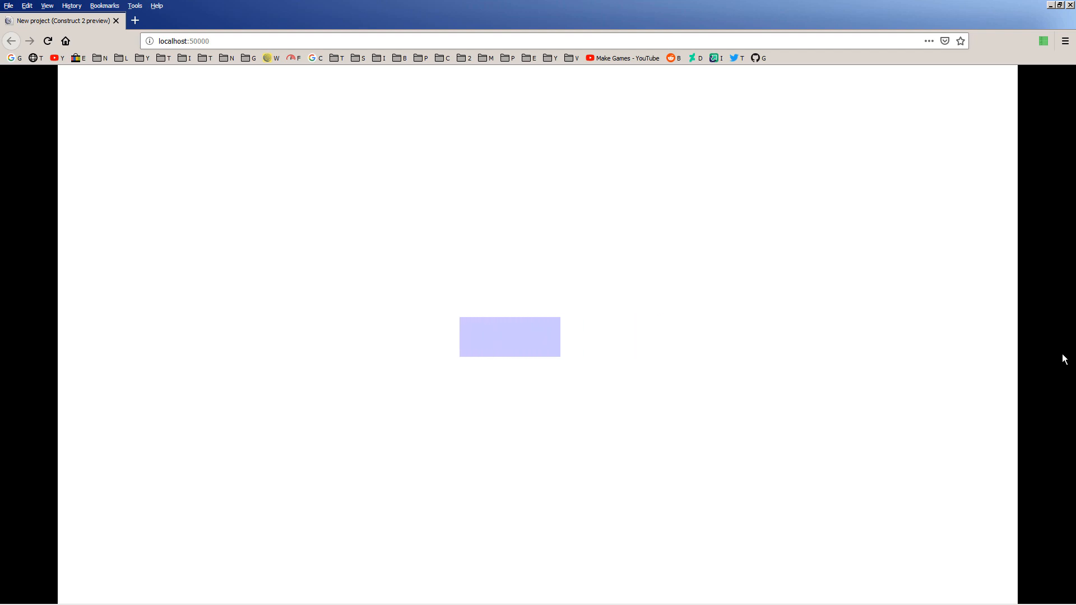
key(Right)
click(1070, 5)
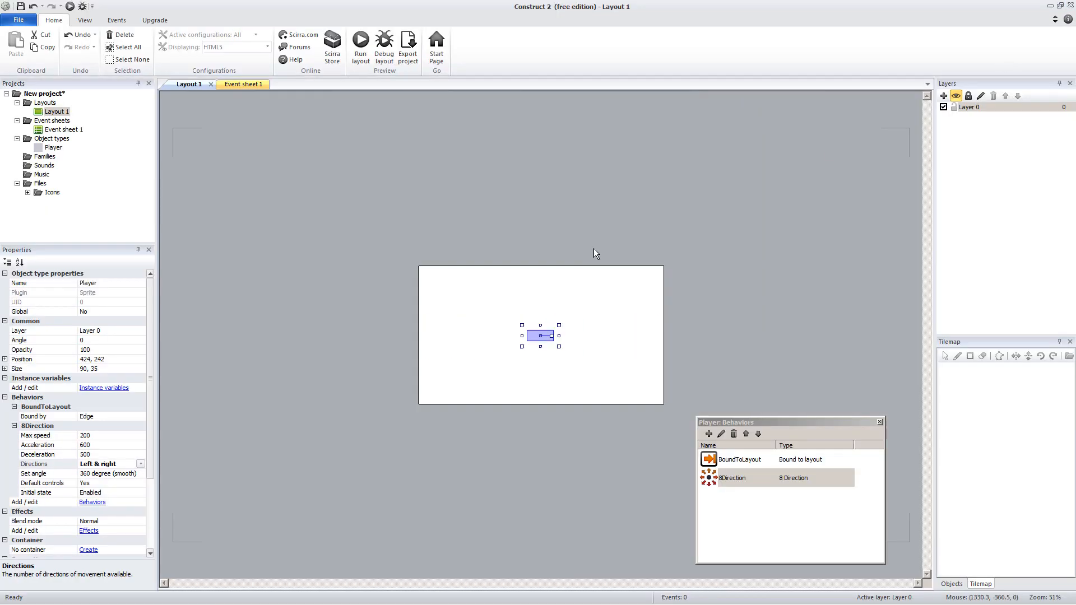
Set the 8Direction behavior's Directions to Up & down, and test the vertical movement in a preview.
click(136, 463)
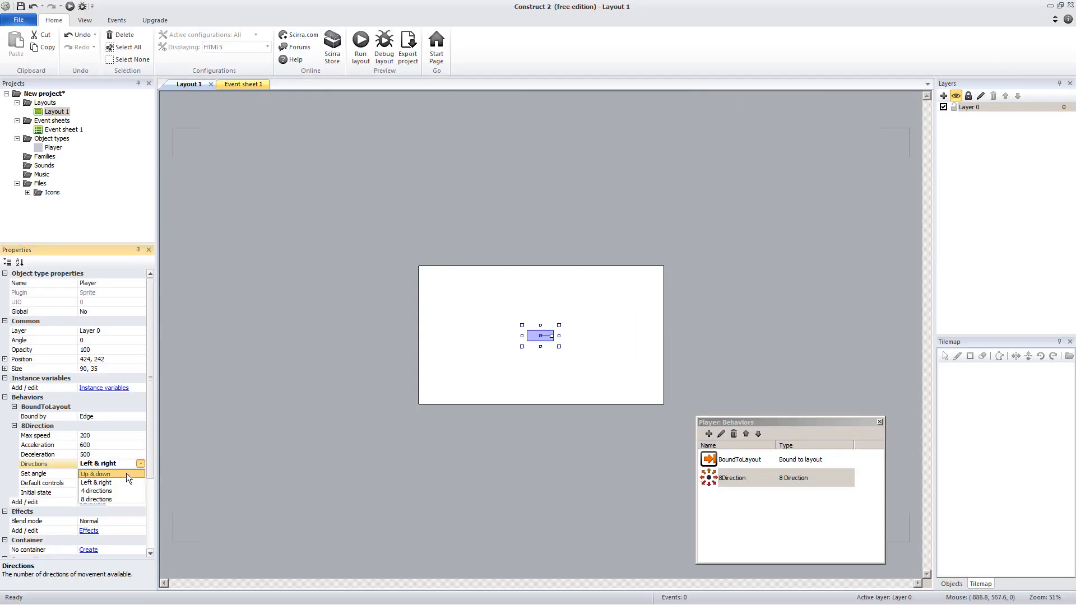
click(126, 474)
click(361, 42)
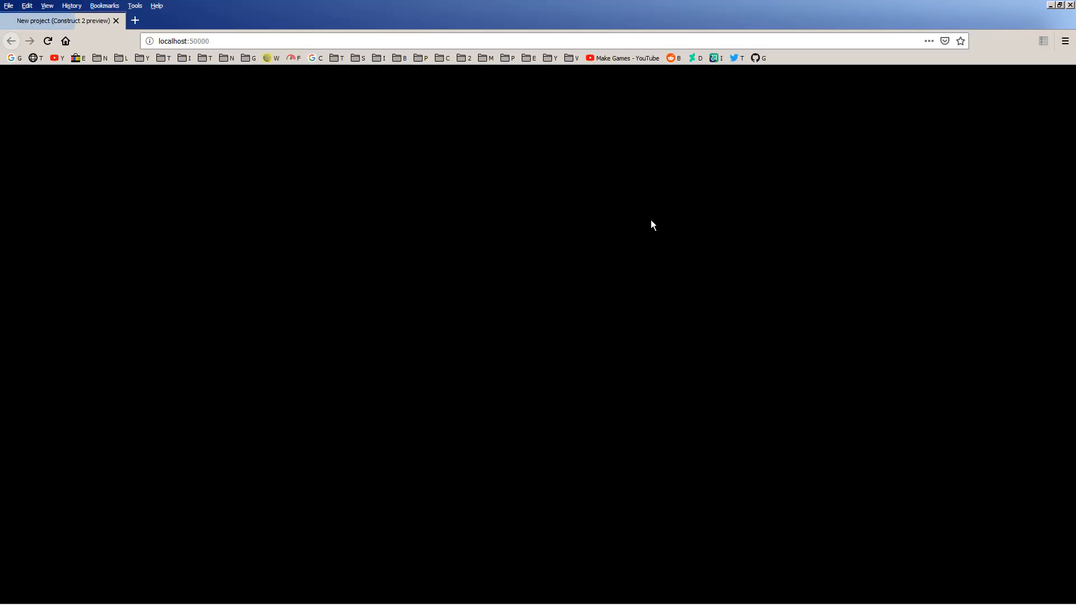
key(Up)
key(Down)
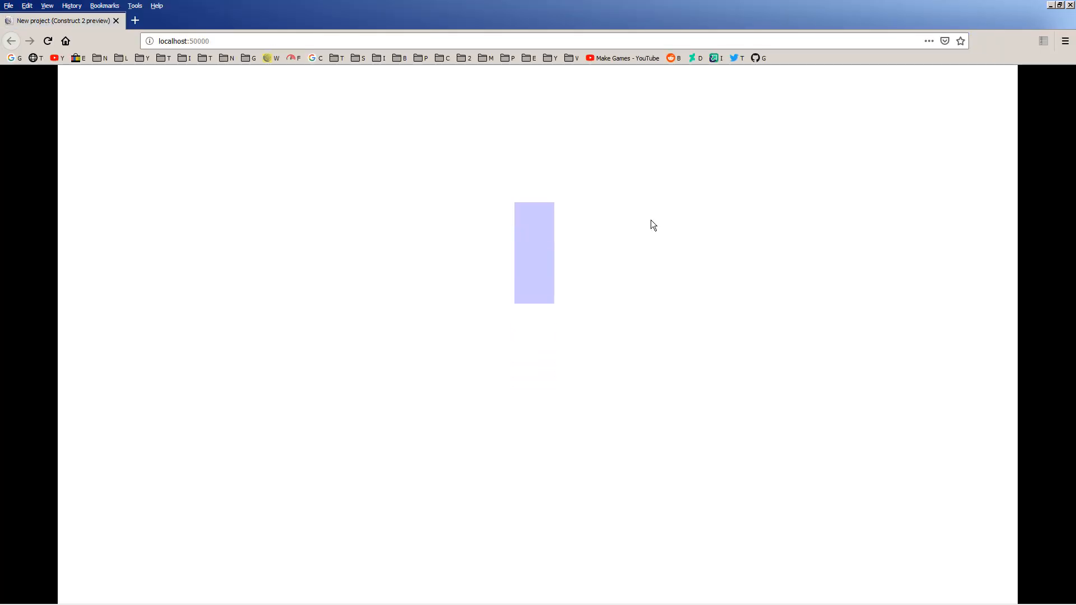
key(Up)
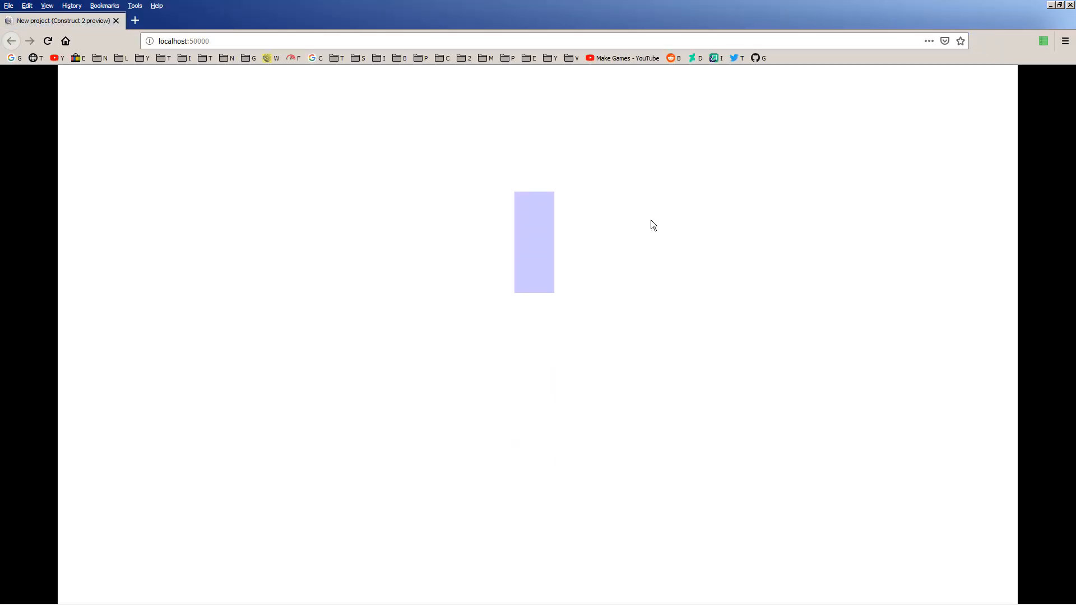
key(Down)
key(alt+Tab)
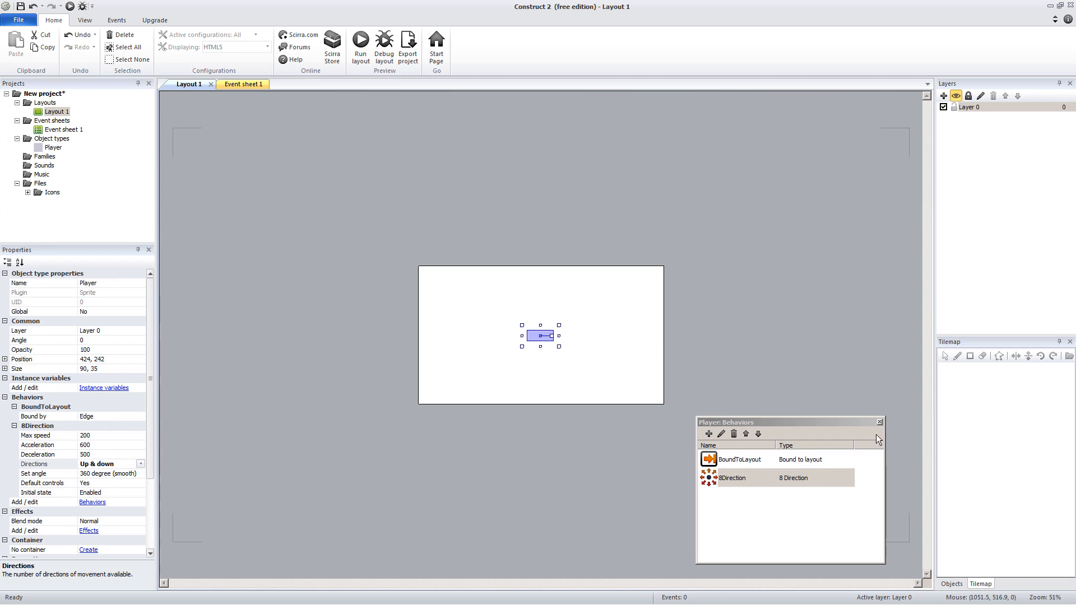
Delete the Player instance from the layout and remove the Player object type from the project.
key(Delete)
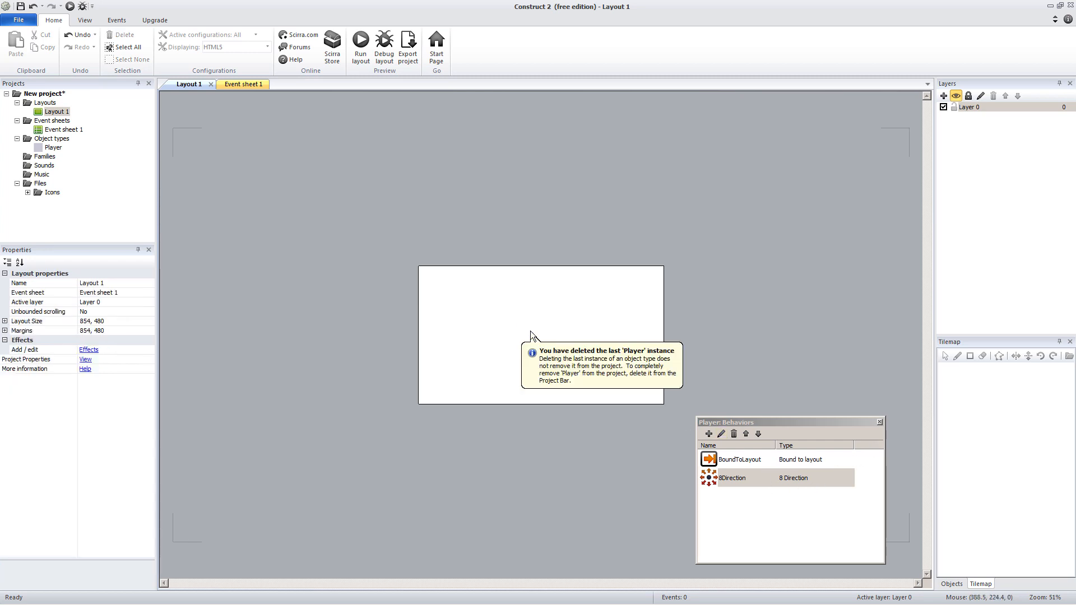
click(880, 422)
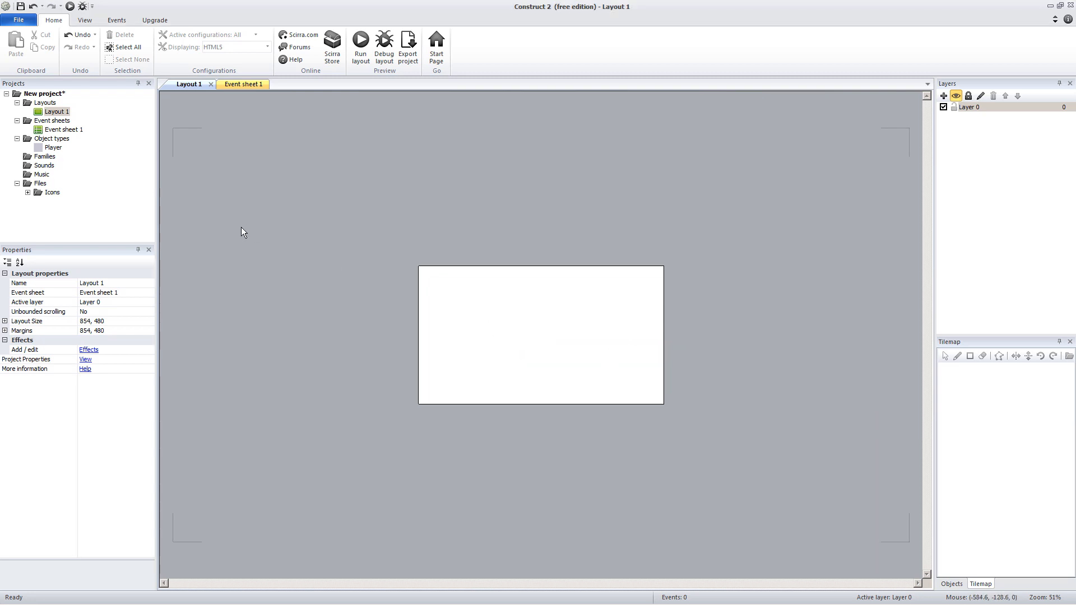
click(53, 147)
key(Delete)
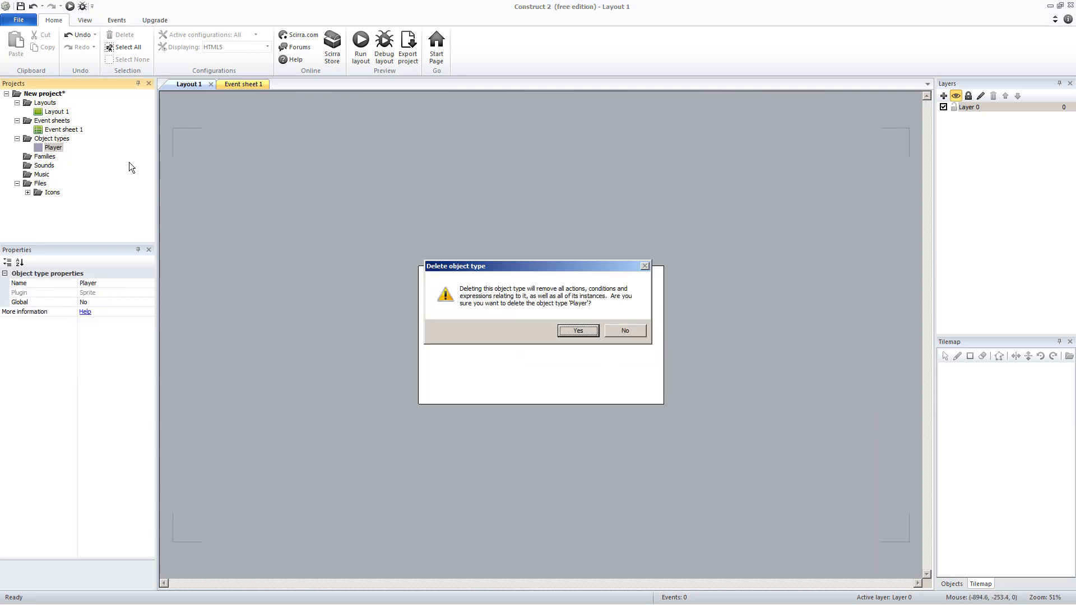
key(Return)
click(475, 210)
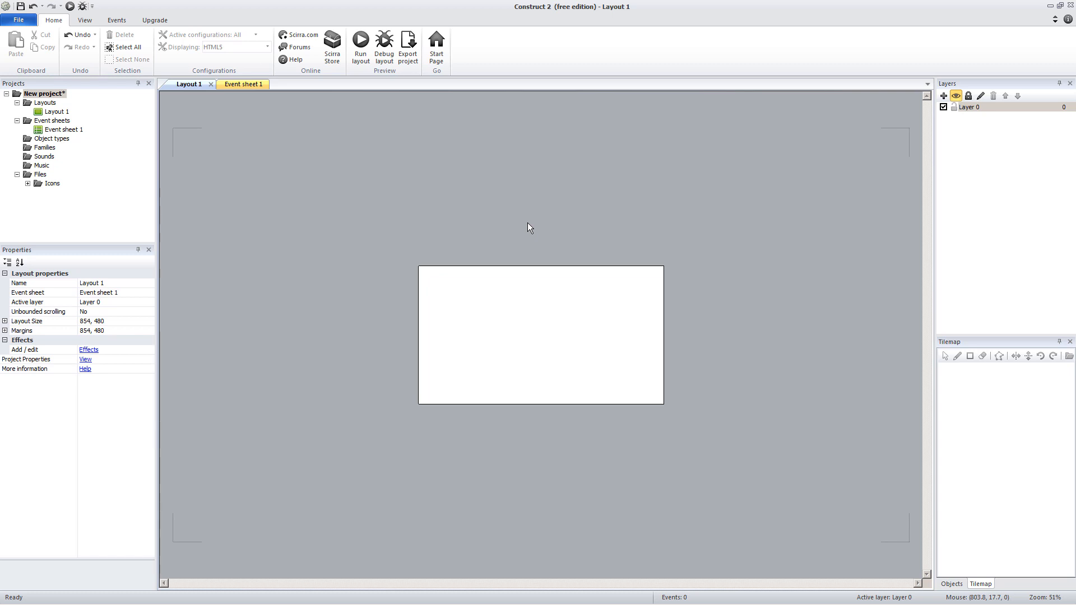
Rename Layout 1 as game in the project tree.
click(57, 111)
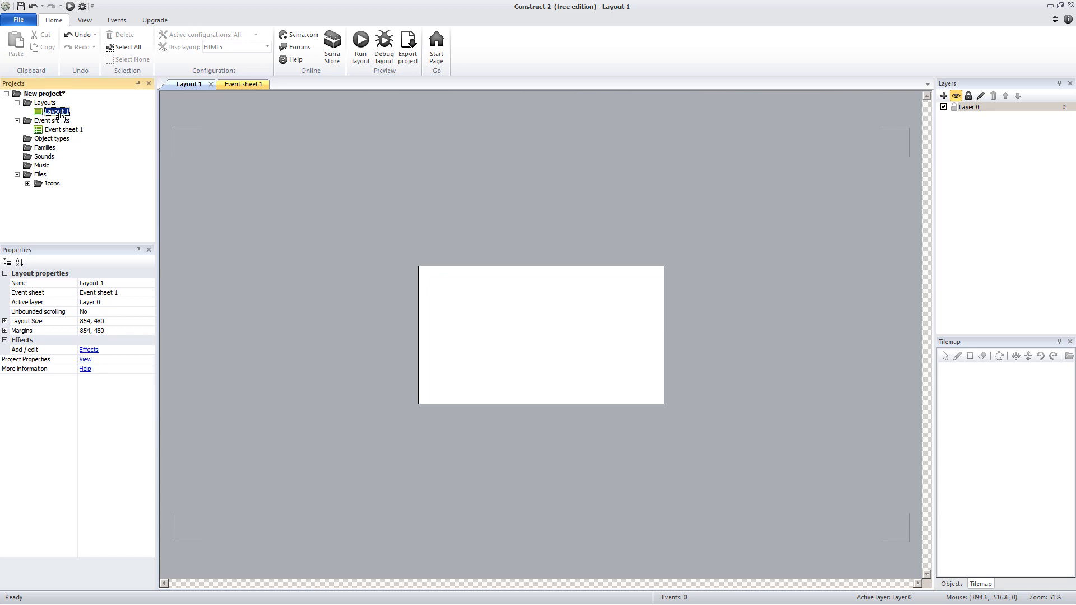
text(game)
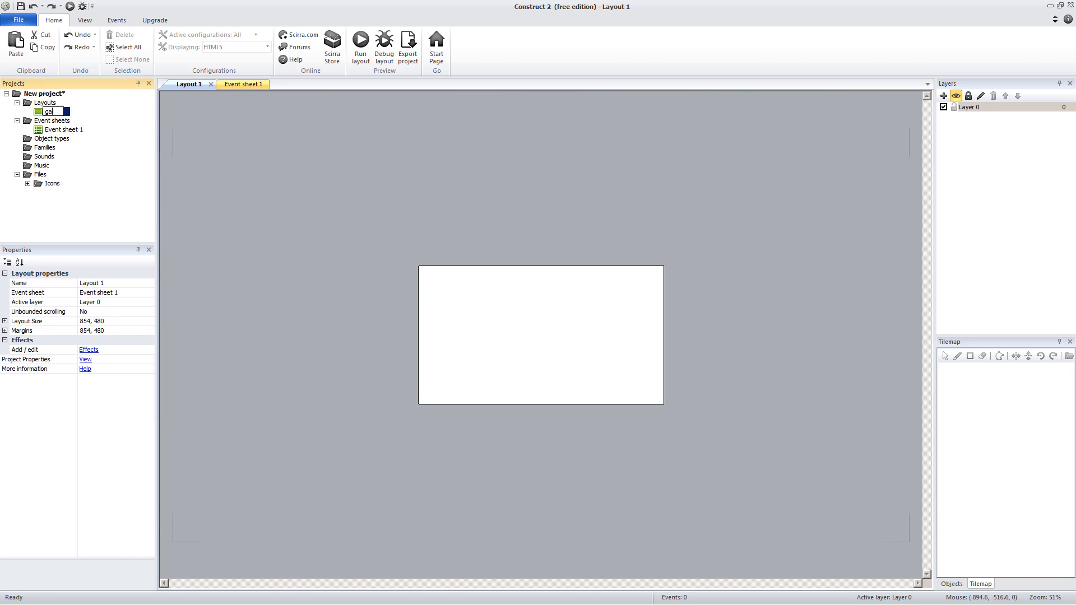
key(Return)
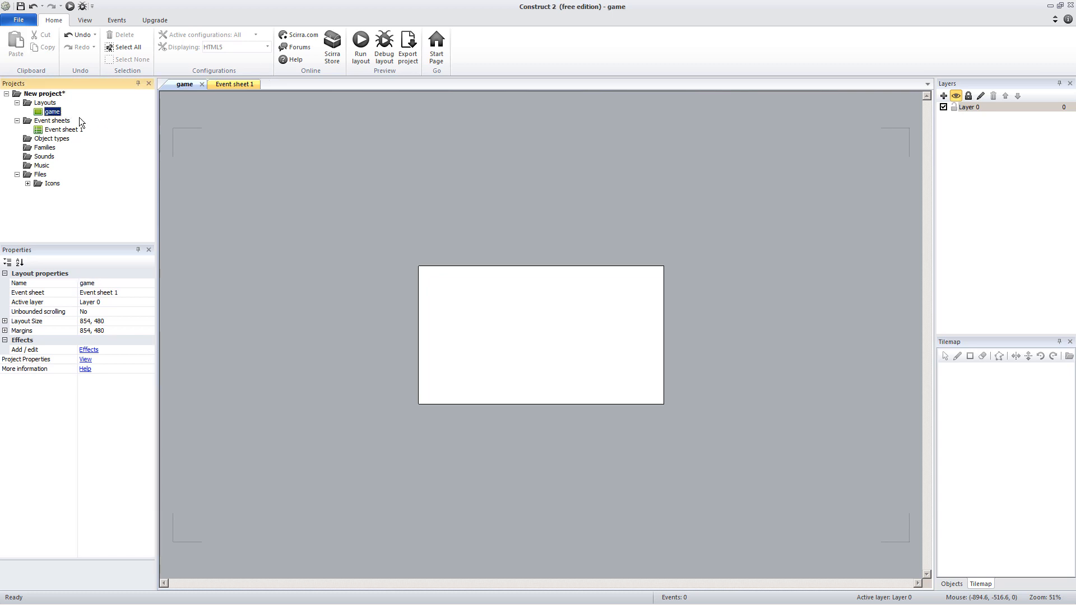
Add a new layout with its own event sheet and name it main menu.
right_click(50, 104)
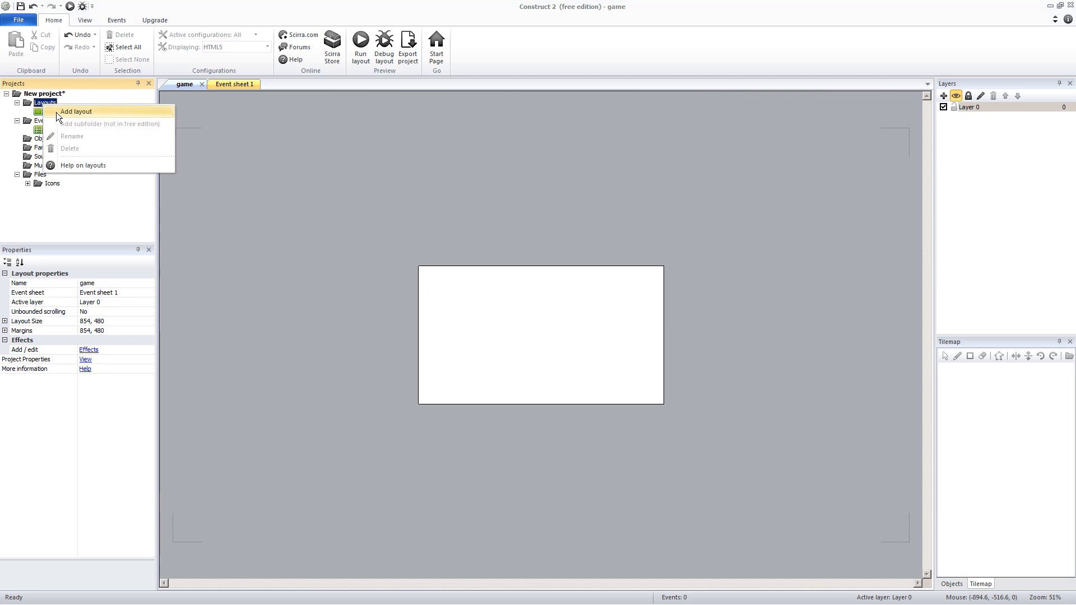
click(56, 112)
click(512, 293)
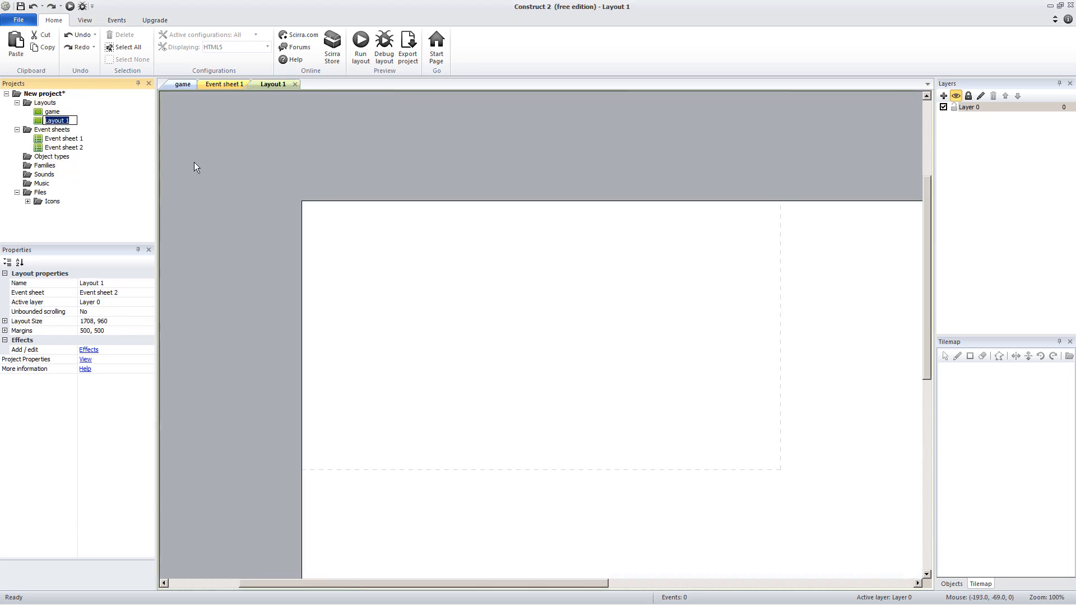
text(main menu)
key(Return)
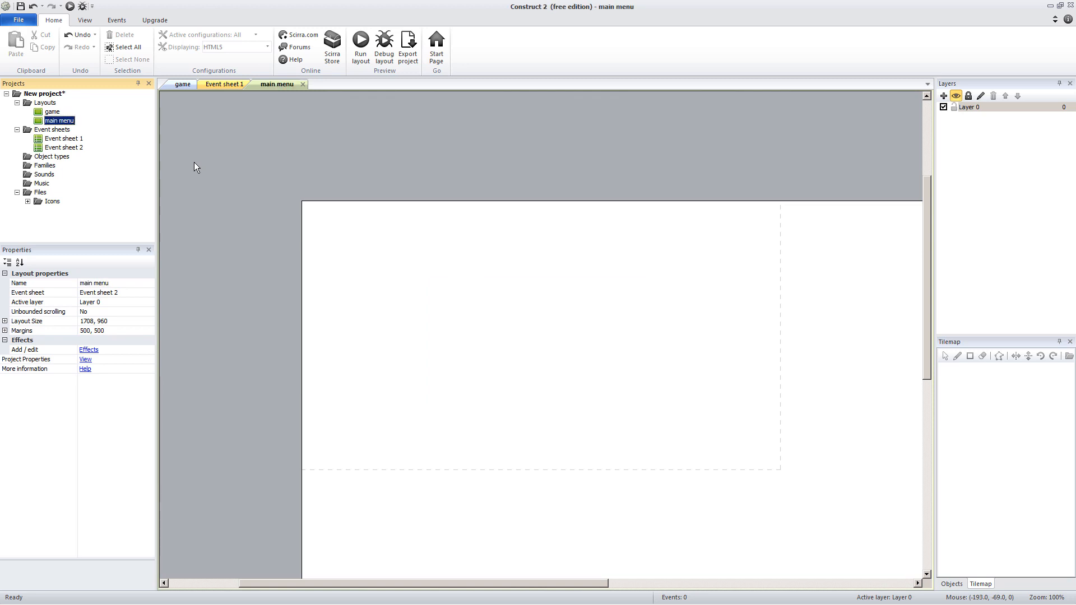
Add another layout with its own event sheet and name it game finished.
right_click(36, 103)
click(70, 110)
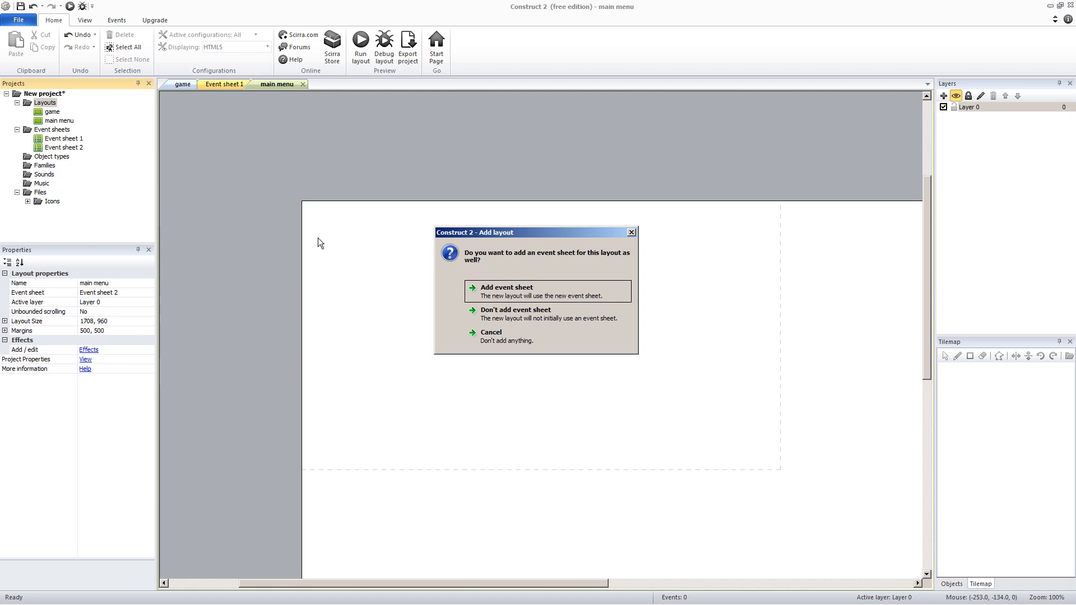
click(506, 293)
text(game)
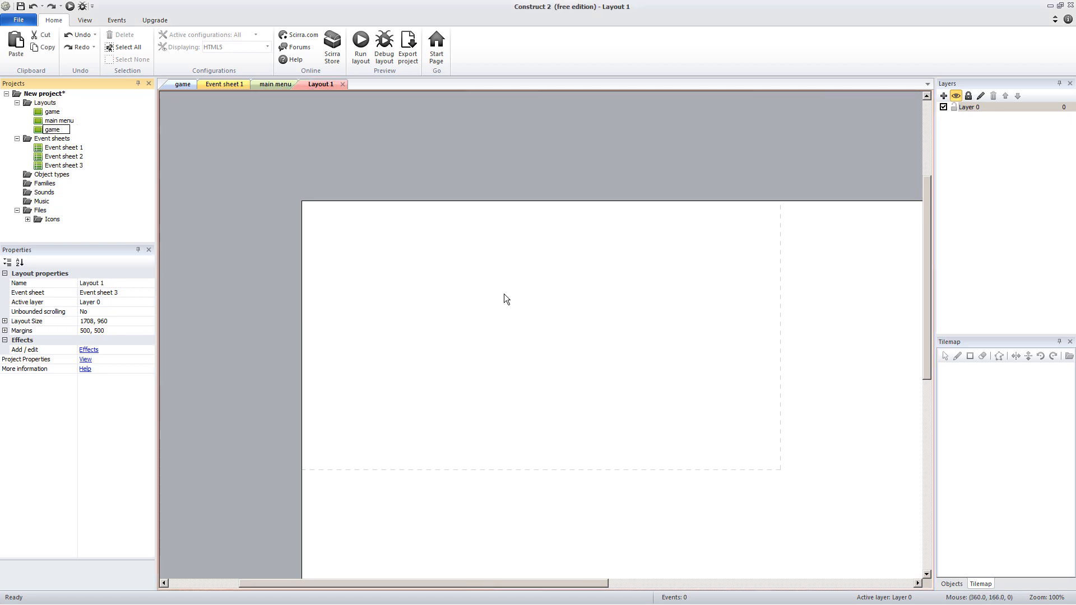
text( finished)
key(Return)
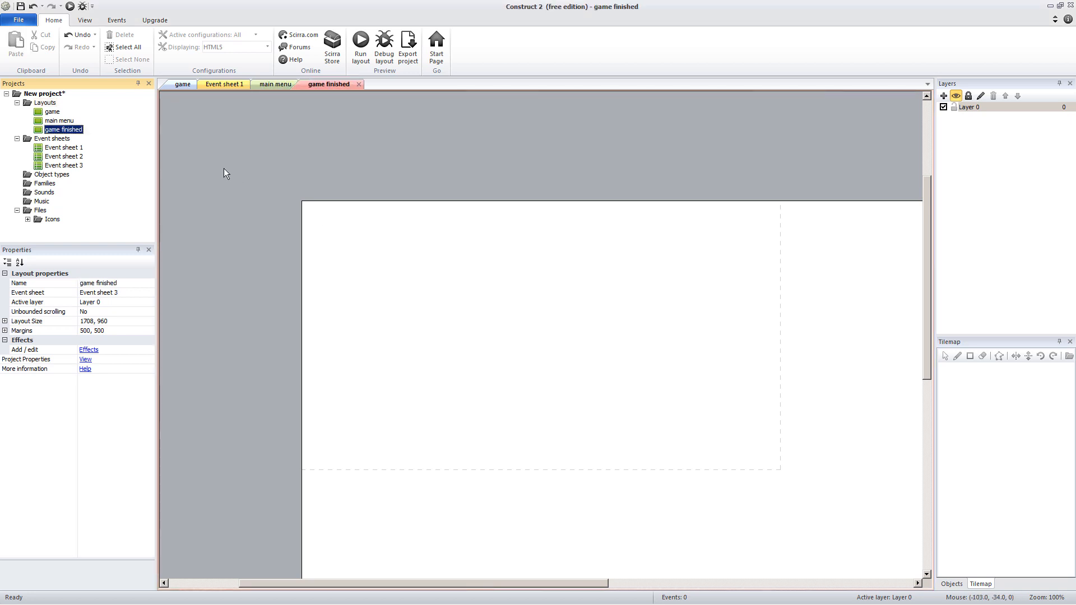
Add a fourth layout with its own event sheet and name it game over.
click(45, 103)
right_click(45, 103)
click(63, 111)
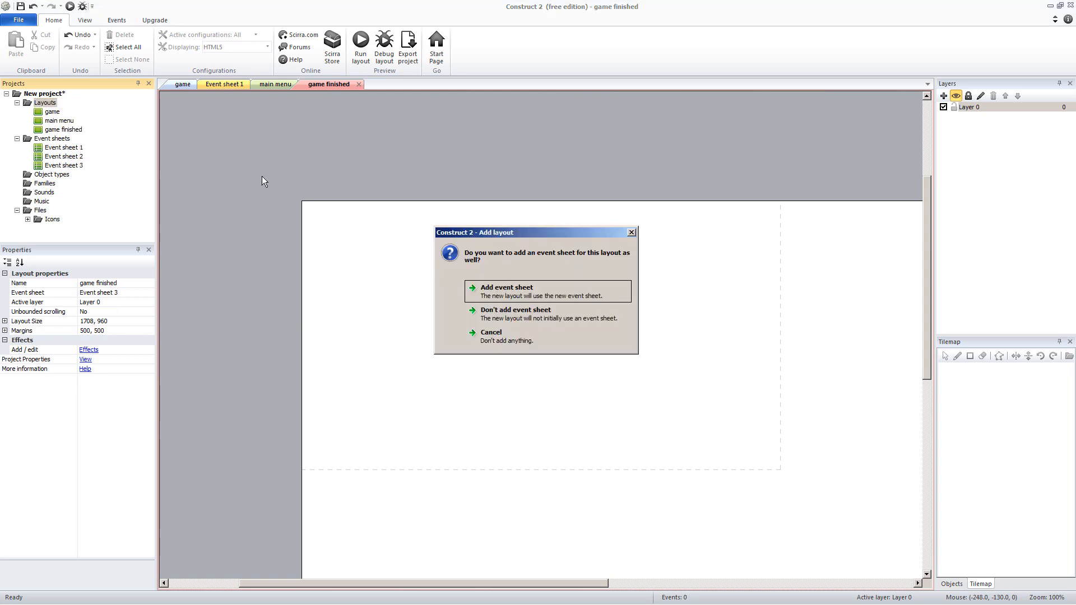
click(508, 289)
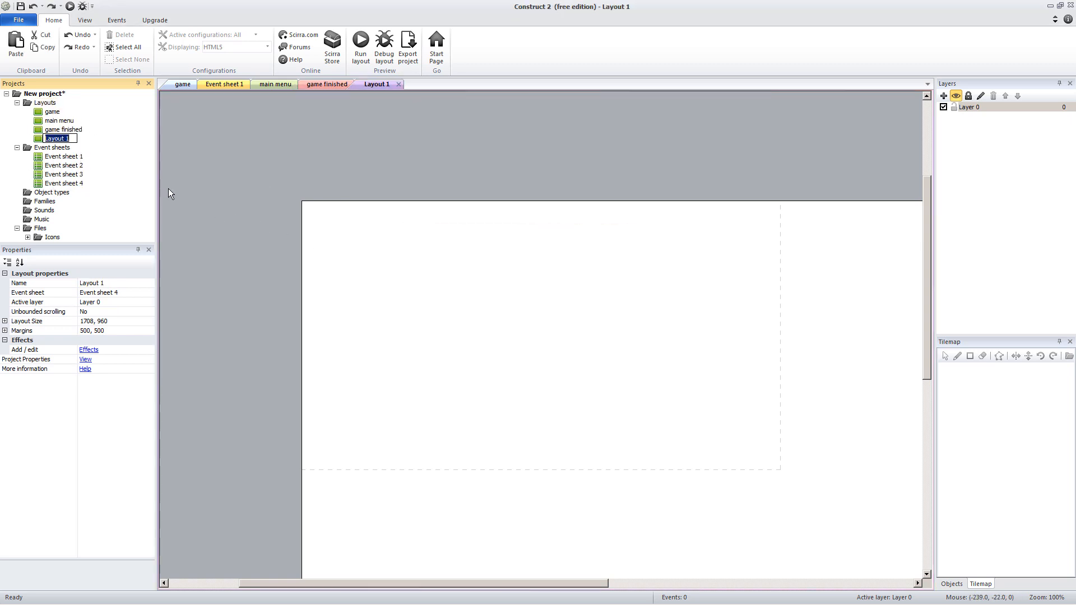
text(game over)
key(Return)
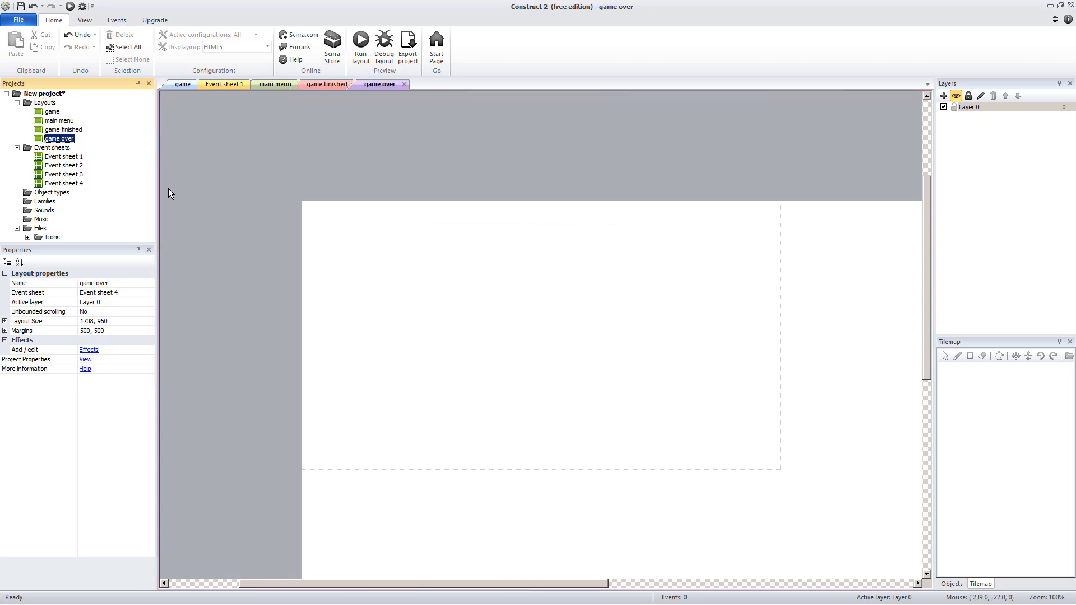
Look through the game, main menu, game finished and game over layouts and the project's event sheets.
click(263, 173)
click(183, 84)
click(275, 85)
click(320, 85)
click(379, 85)
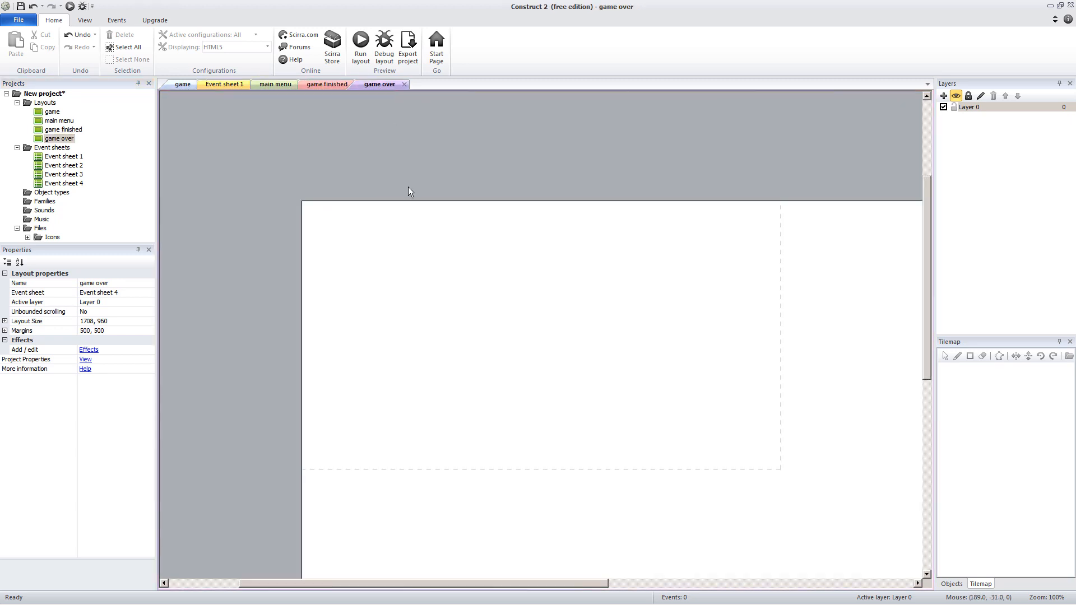
click(70, 175)
click(70, 175)
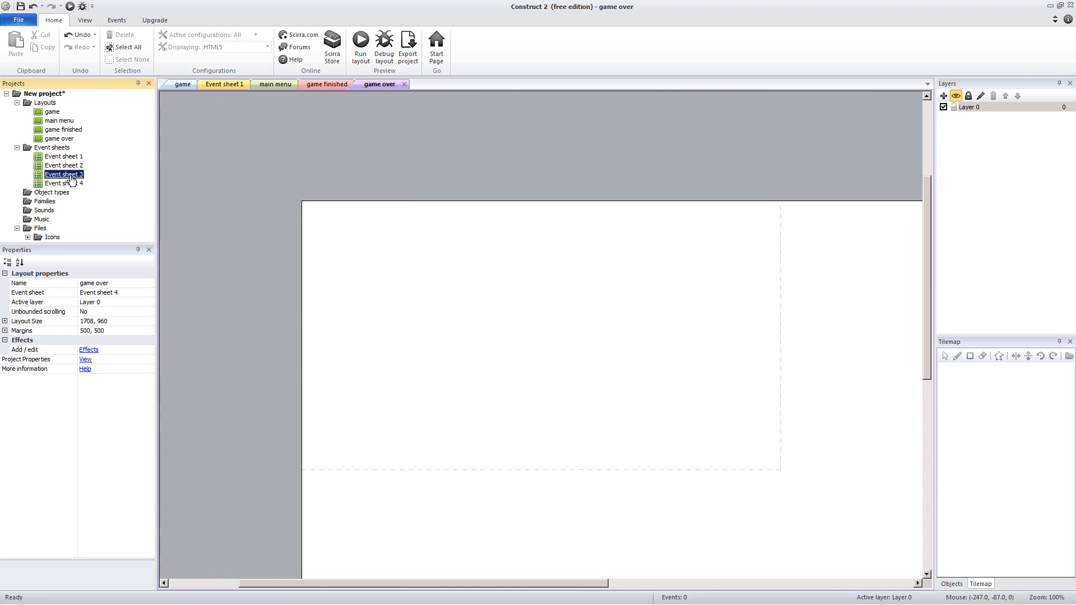
click(73, 184)
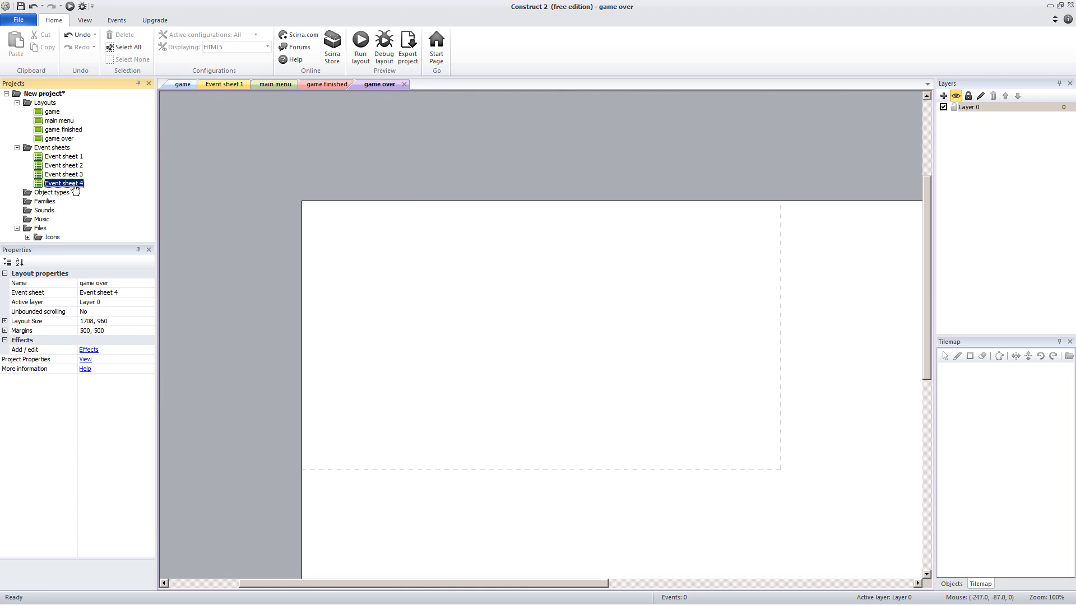
click(52, 112)
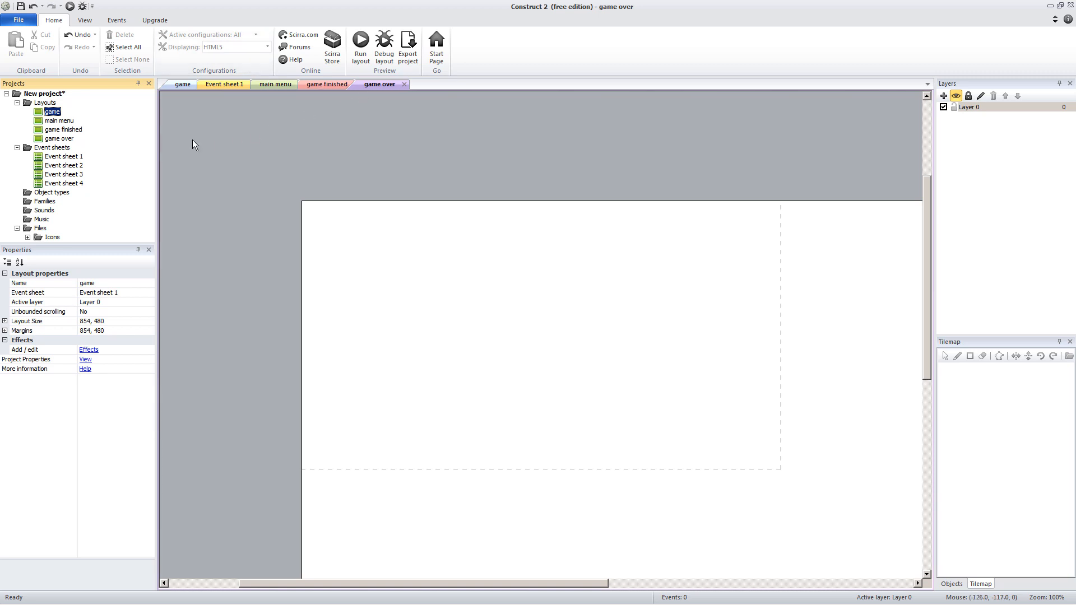
Set the project's First layout to main menu.
click(48, 94)
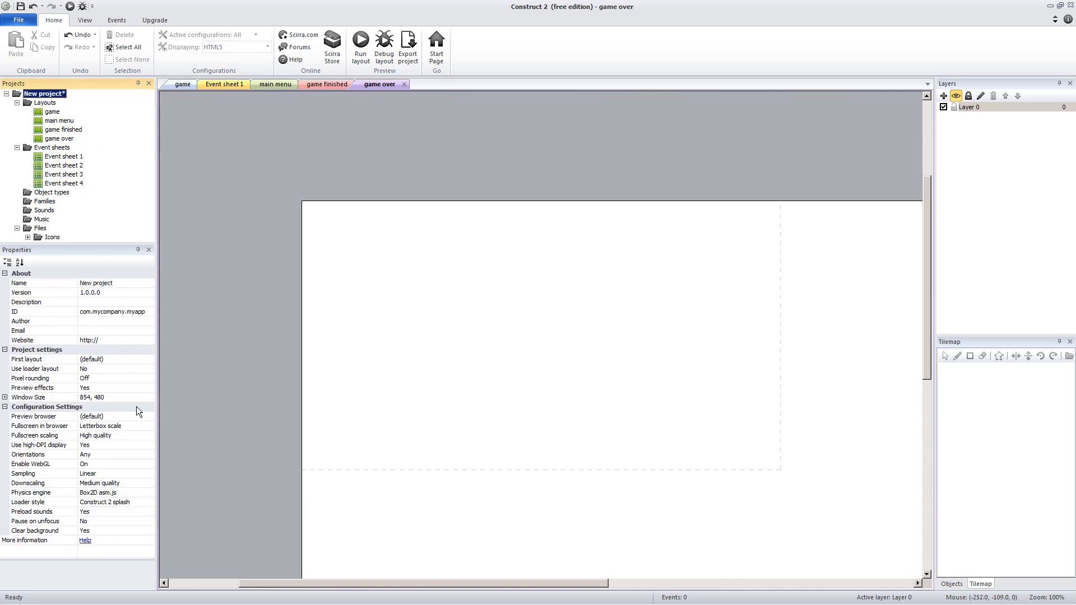
click(150, 359)
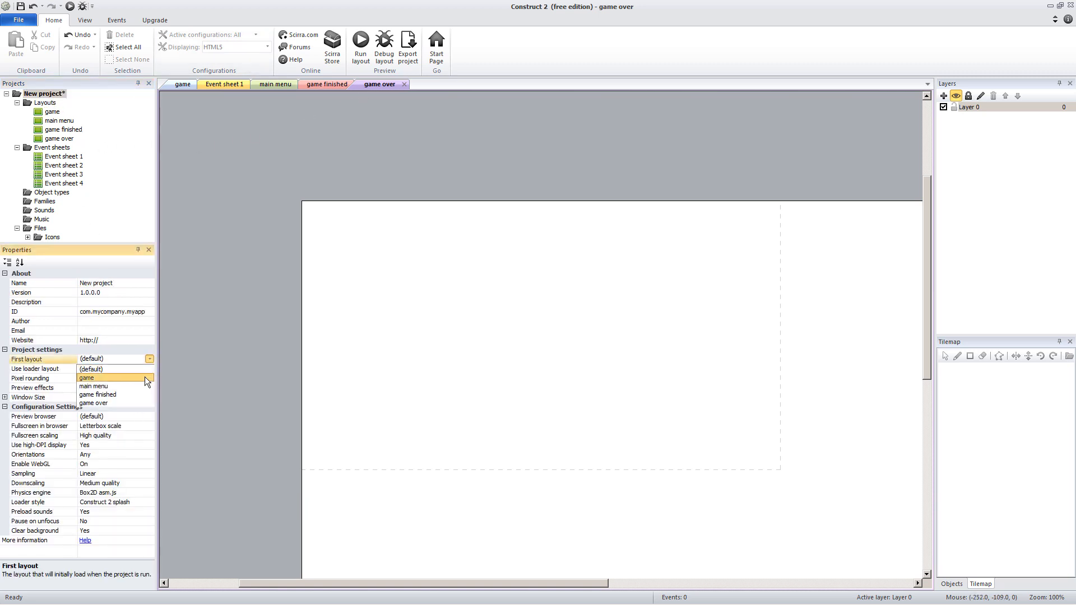
click(143, 386)
click(227, 414)
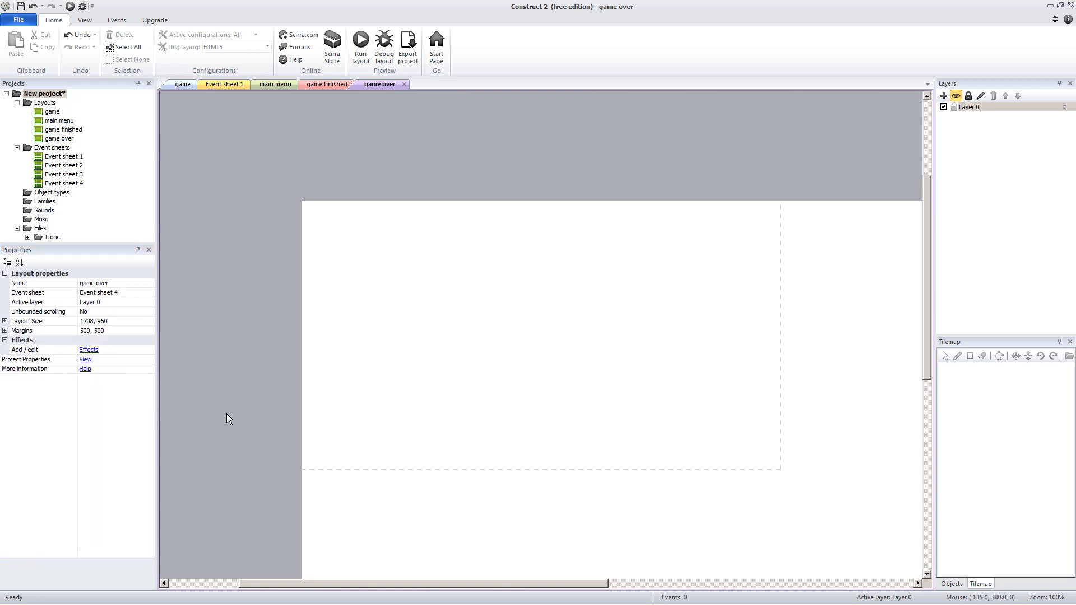
Insert a Text object named txt_MainMenu in the game over layout at about 411, 207.
click(66, 122)
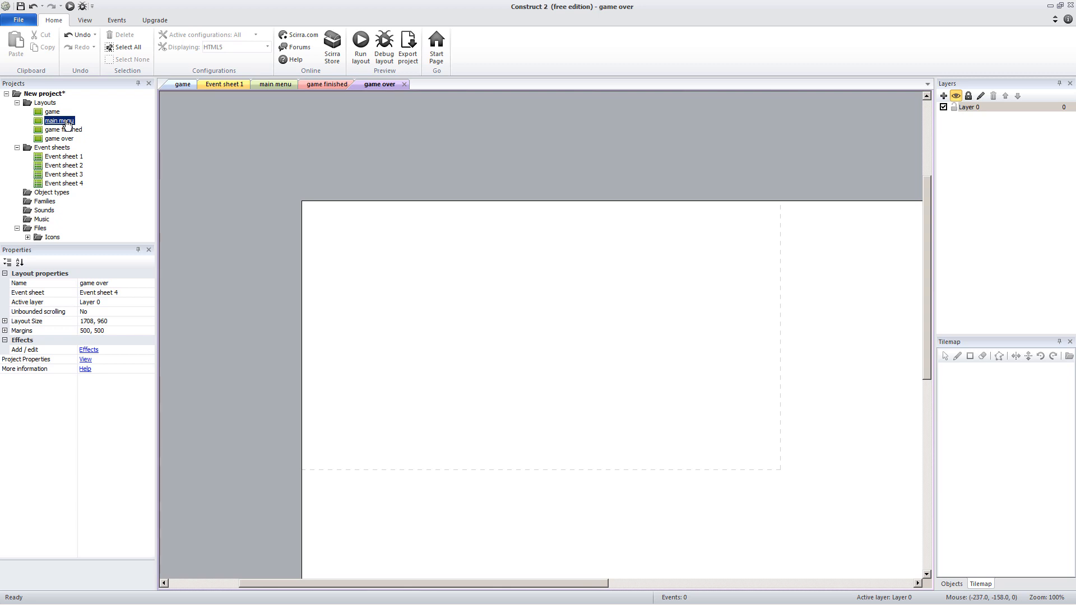
click(67, 123)
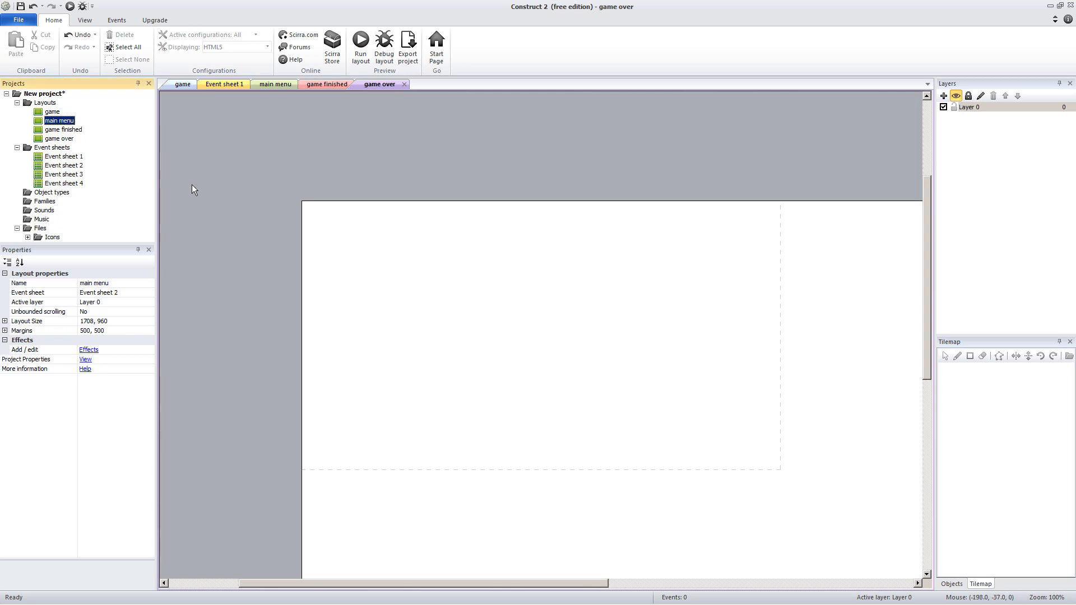
double_click(452, 273)
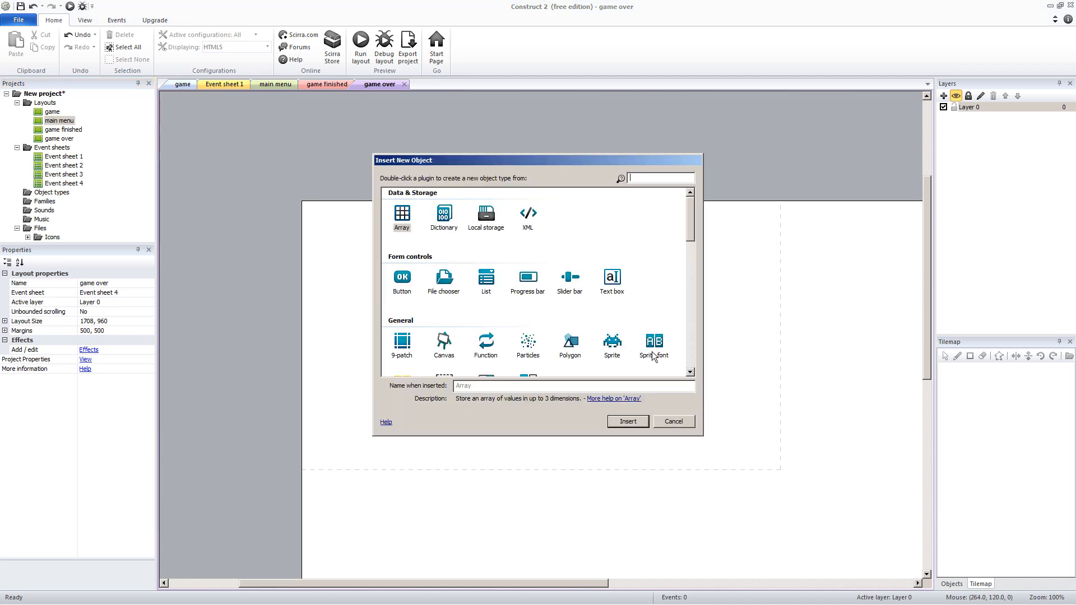
scroll(689, 274, down, 5)
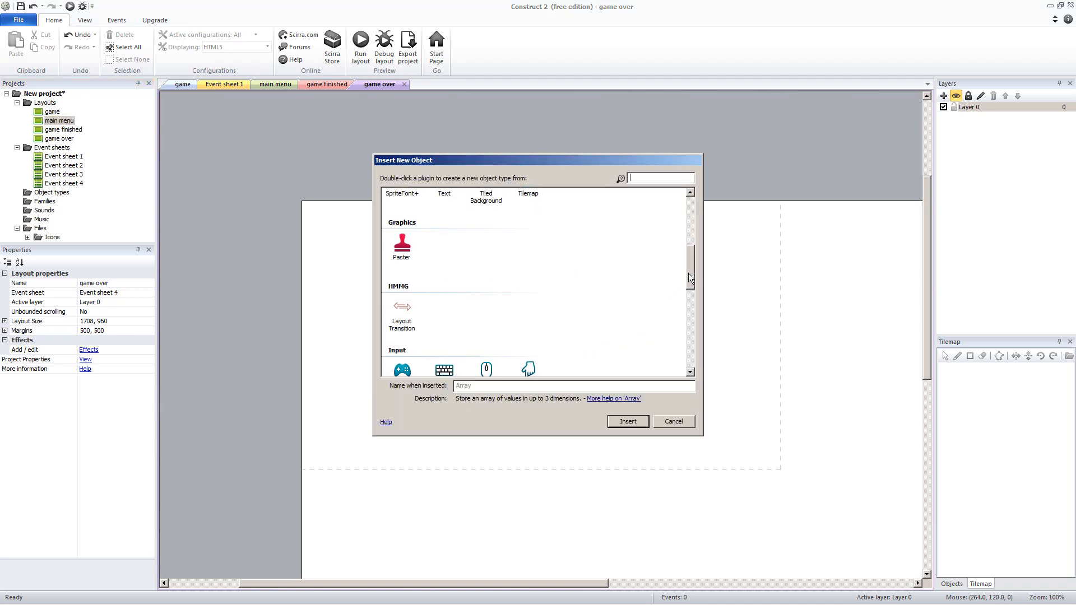
scroll(688, 274, up, 1)
click(443, 209)
click(472, 385)
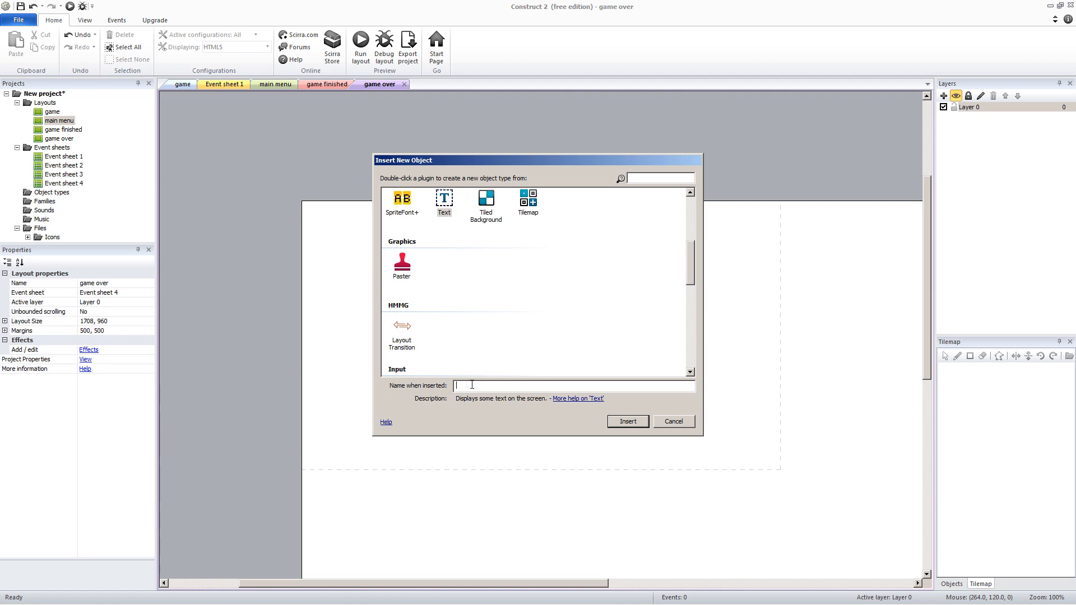
text(txt_MainMenu)
key(Return)
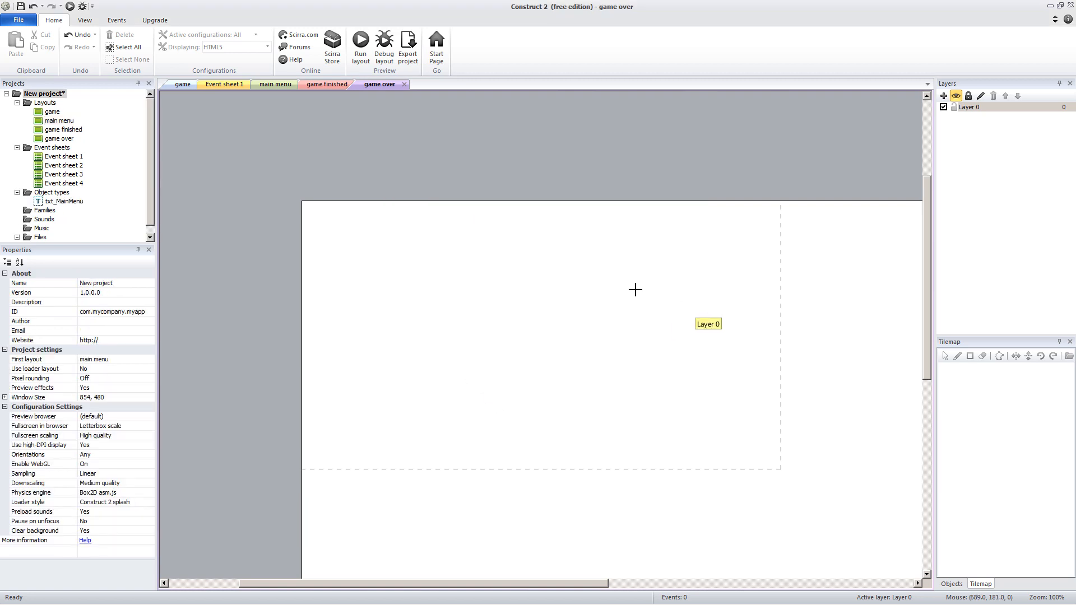
click(532, 317)
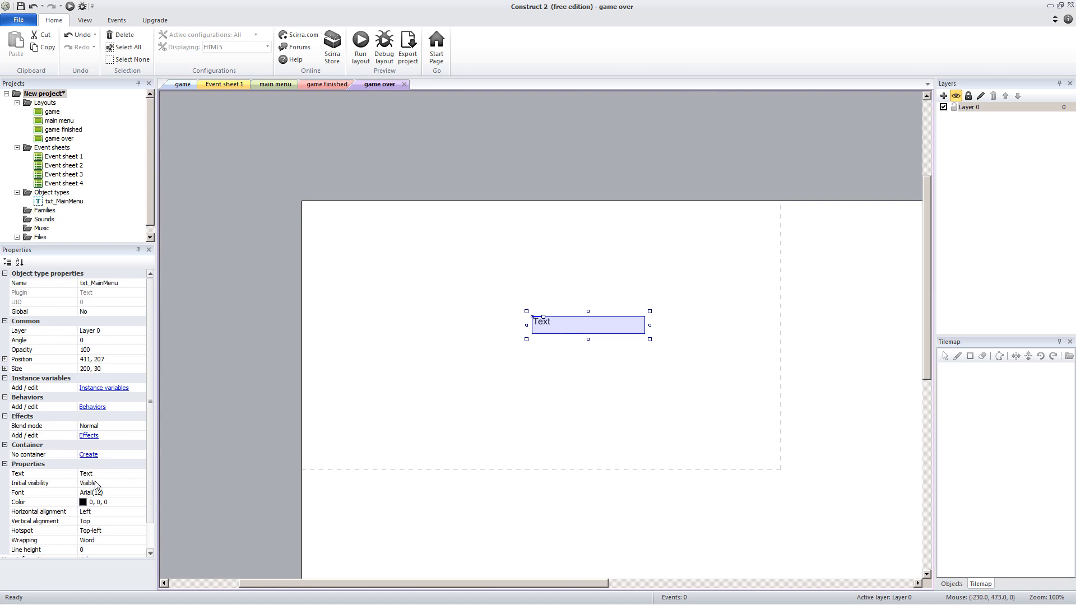
Set the txt_MainMenu object's text to "This is main menu." and move it slightly left and down in the layout.
click(116, 474)
text(This is main m)
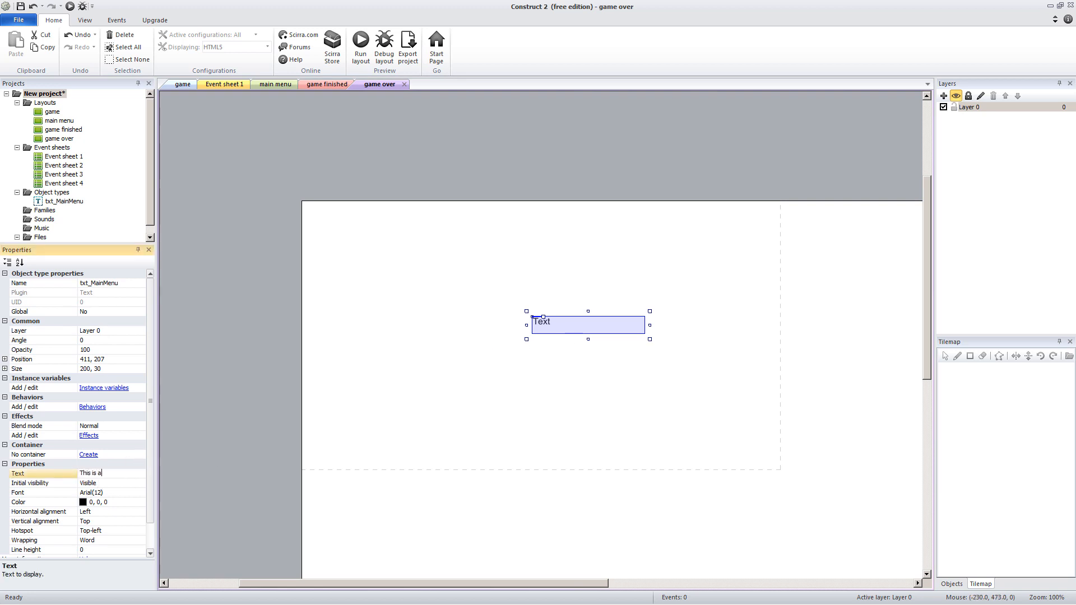
text(enu.)
key(Tab)
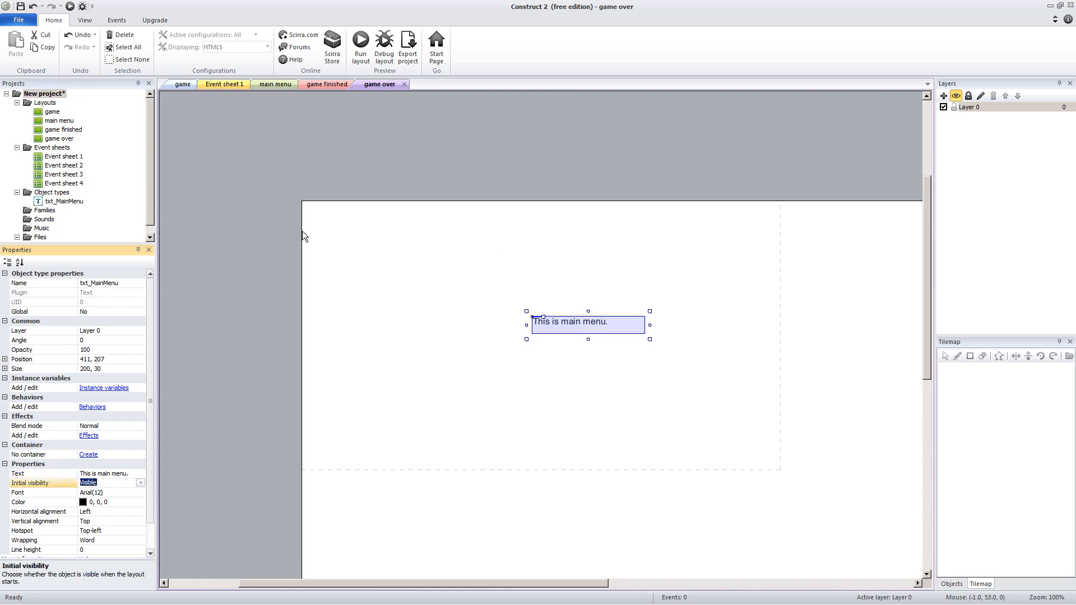
click(499, 305)
click(550, 325)
drag(551, 324, 510, 338)
click(388, 125)
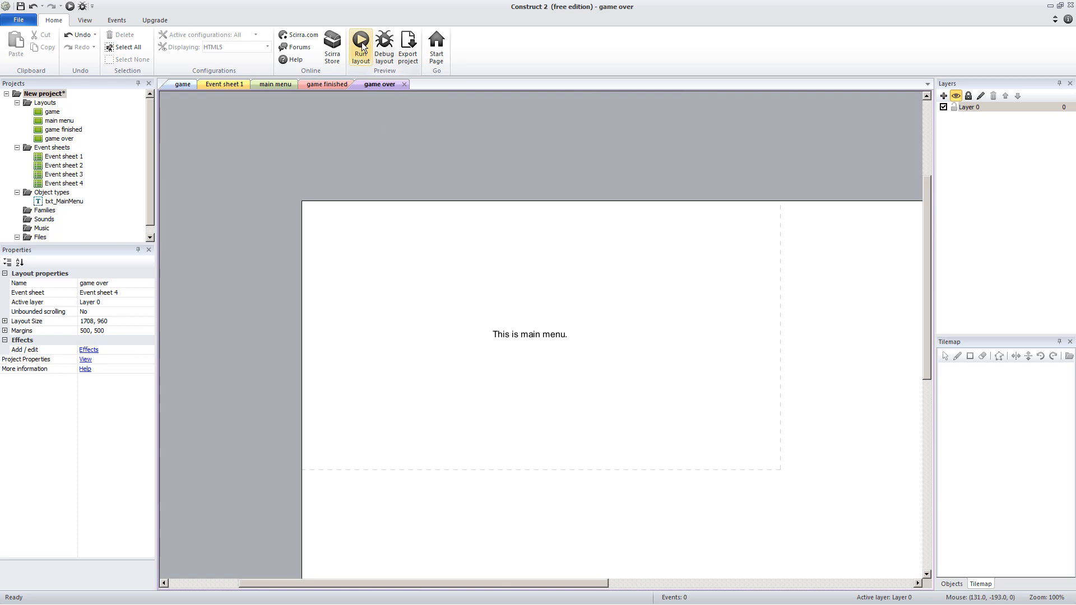
Cut the "This is main menu." text instance from the game over layout.
double_click(59, 121)
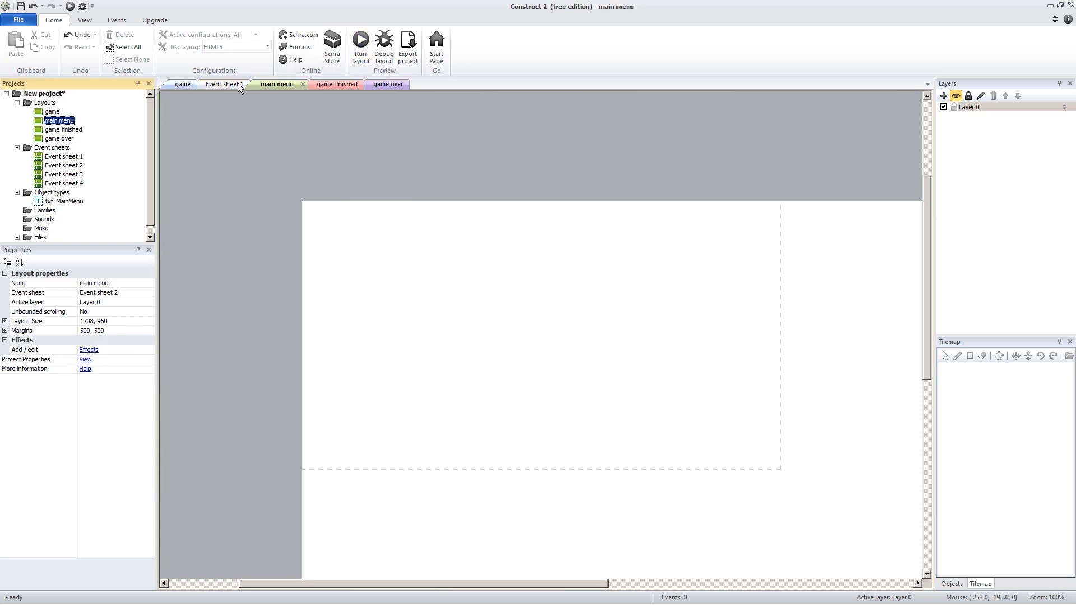
click(179, 84)
click(223, 84)
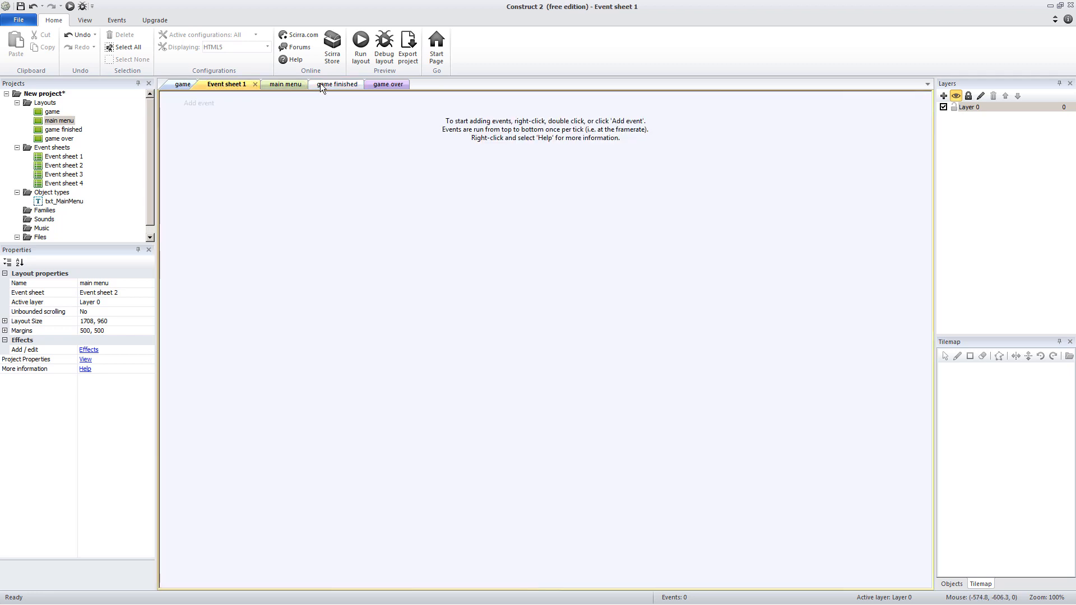
click(381, 84)
click(533, 341)
key(Delete)
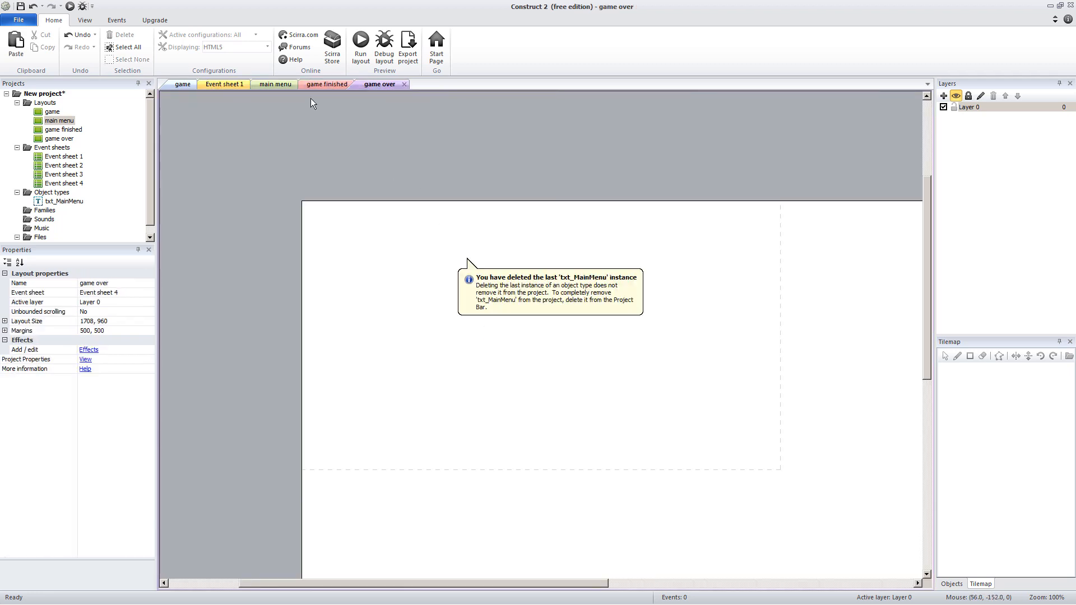
Paste the text into the main menu layout, position it at about 313, 224, and preview the layout.
click(277, 85)
click(519, 324)
key(ctrl+v)
click(523, 329)
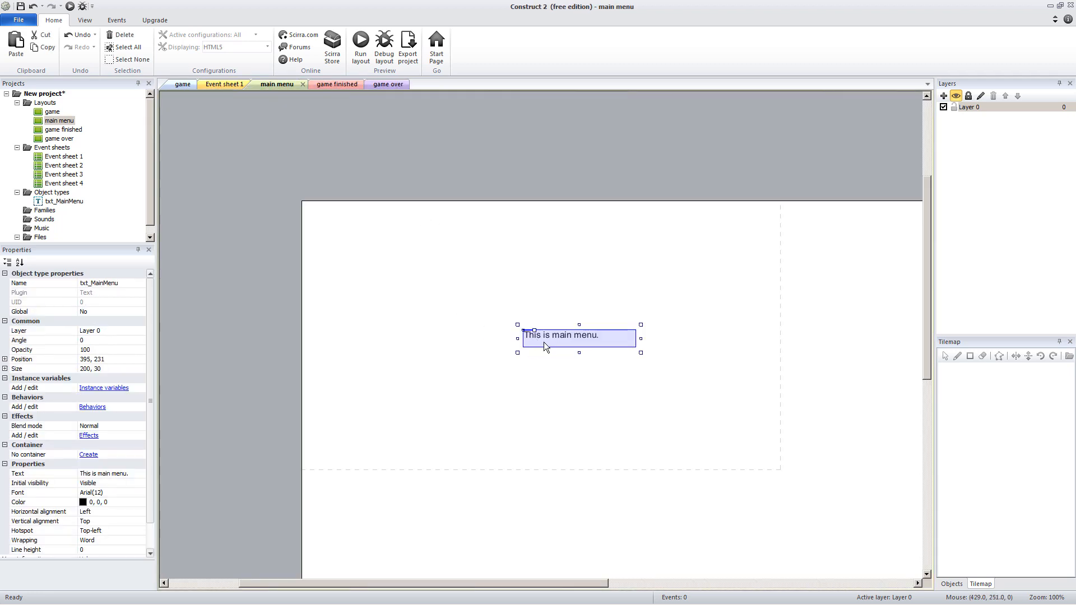
drag(542, 342, 494, 338)
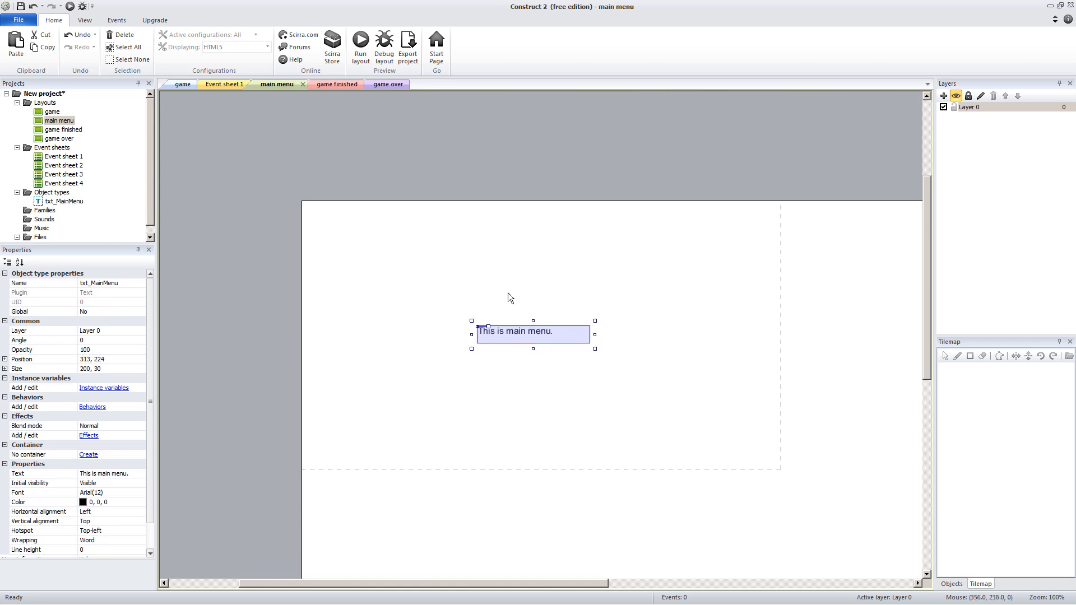
click(360, 47)
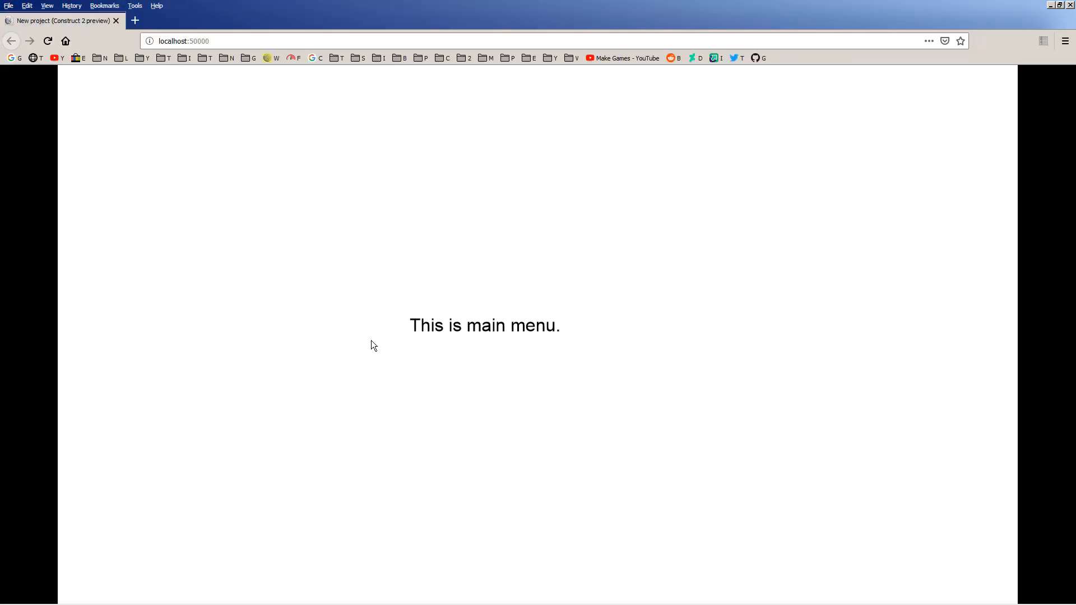
Close the preview and insert a Sprite named to_Game in the main menu layout at about 357, 303.
click(1070, 5)
click(607, 359)
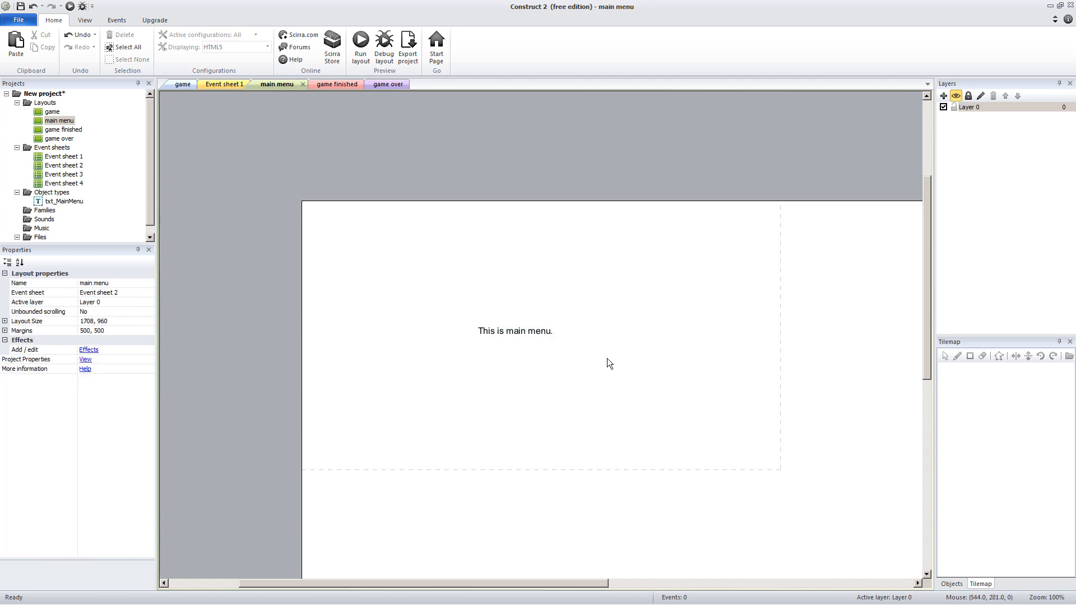
double_click(516, 378)
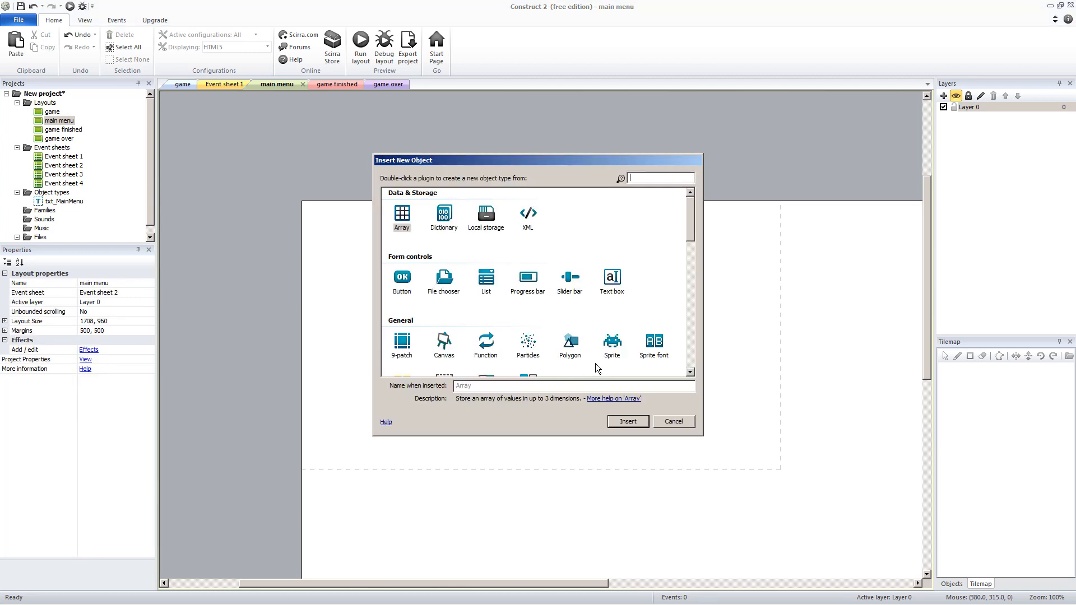
key(Escape)
double_click(300, 269)
click(612, 343)
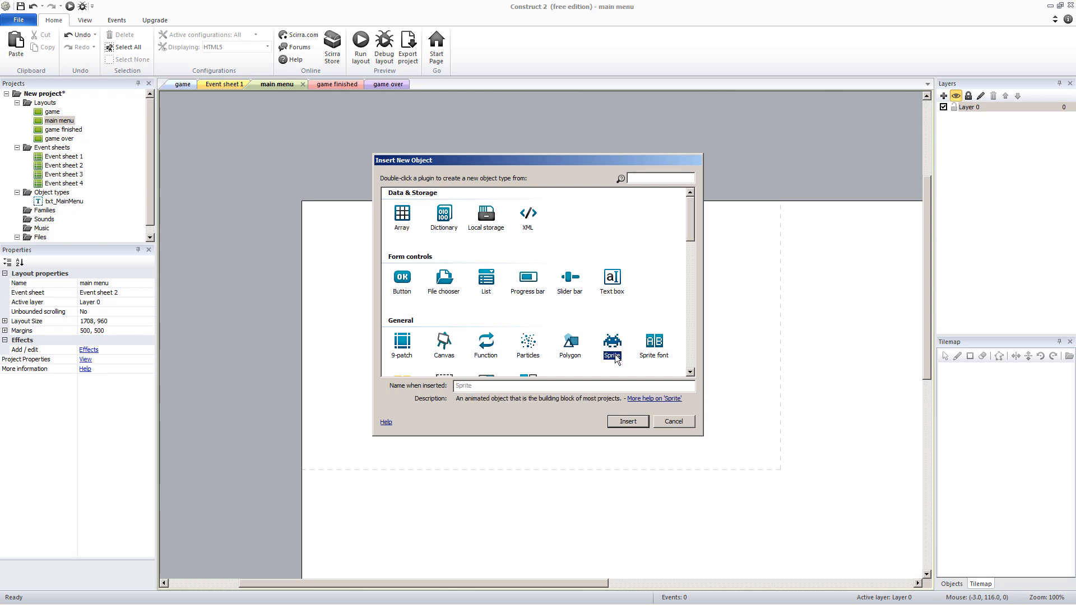
click(563, 385)
text(txt_sp)
key(BackSpace)
key(BackSpace)
key(BackSpace)
key(BackSpace)
key(BackSpace)
key(BackSpace)
text(to_Game)
key(Return)
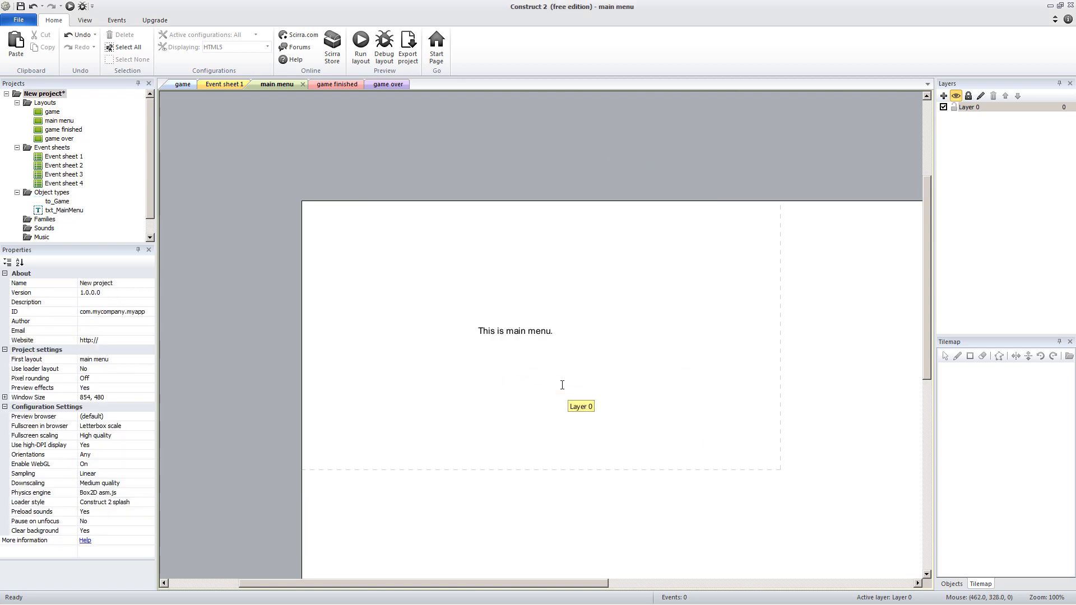
click(487, 365)
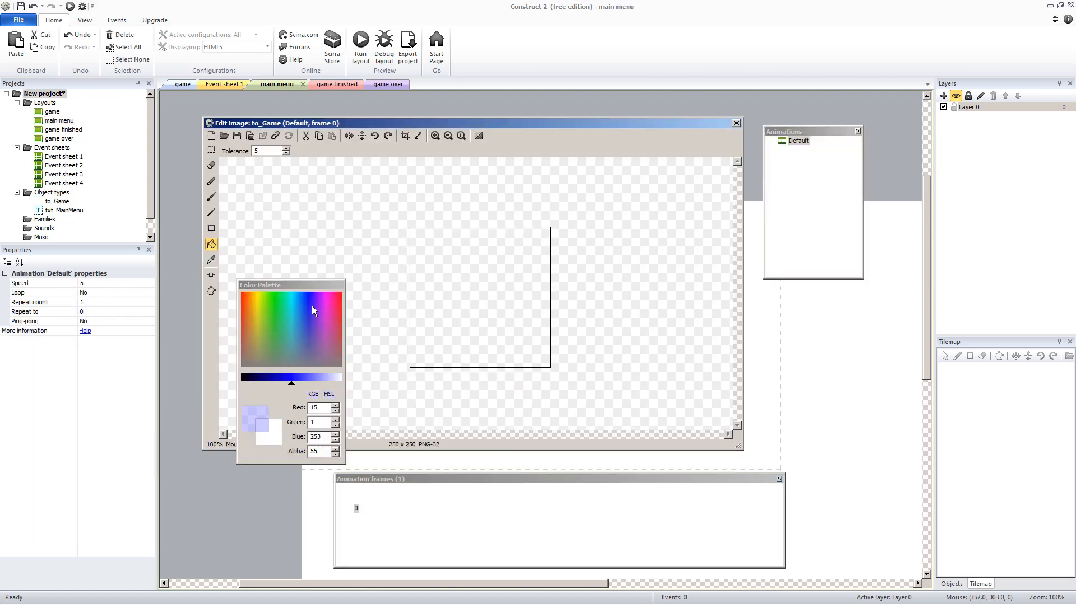
Fill the to_Game sprite with translucent blue, then resize it to about 87 x 76 and place it at about 381, 319, below the text.
click(479, 280)
click(736, 122)
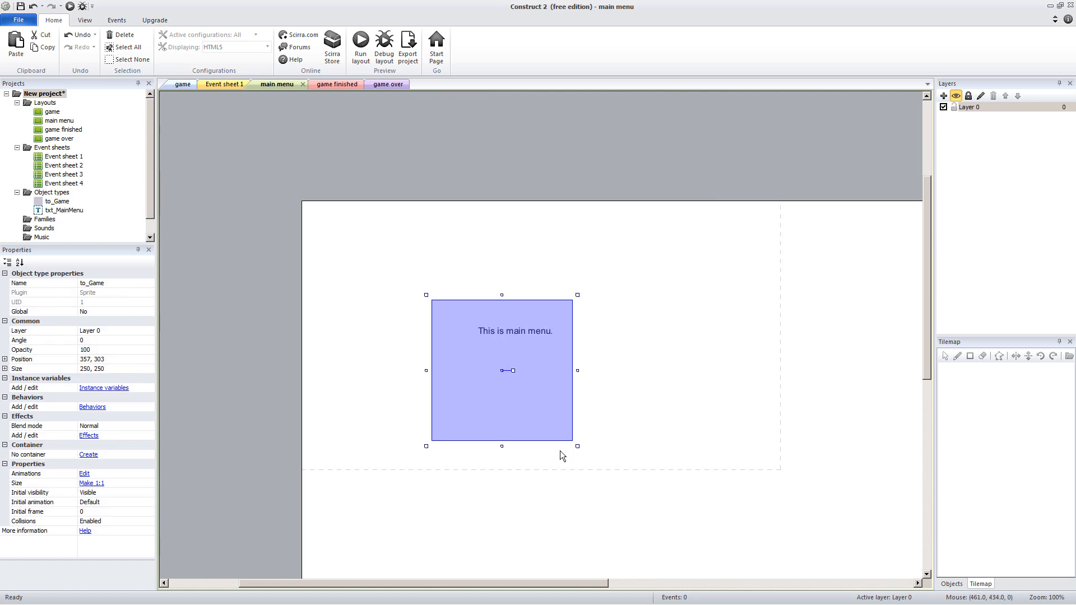
drag(577, 446, 515, 398)
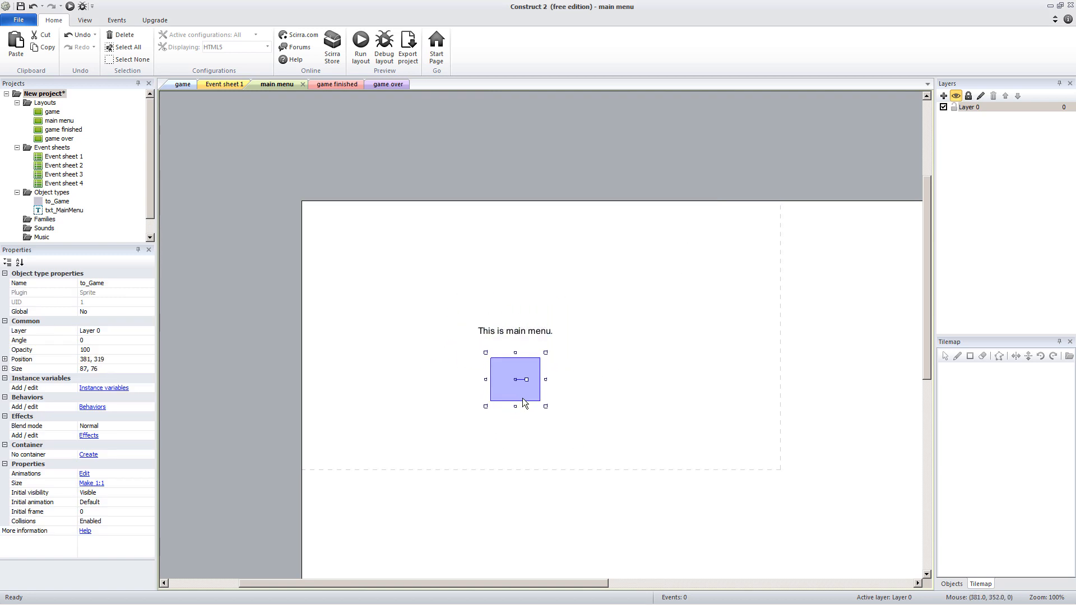
Preview the main menu layout with the to_Game sprite and return to the layout editor.
click(610, 401)
click(526, 382)
key(F5)
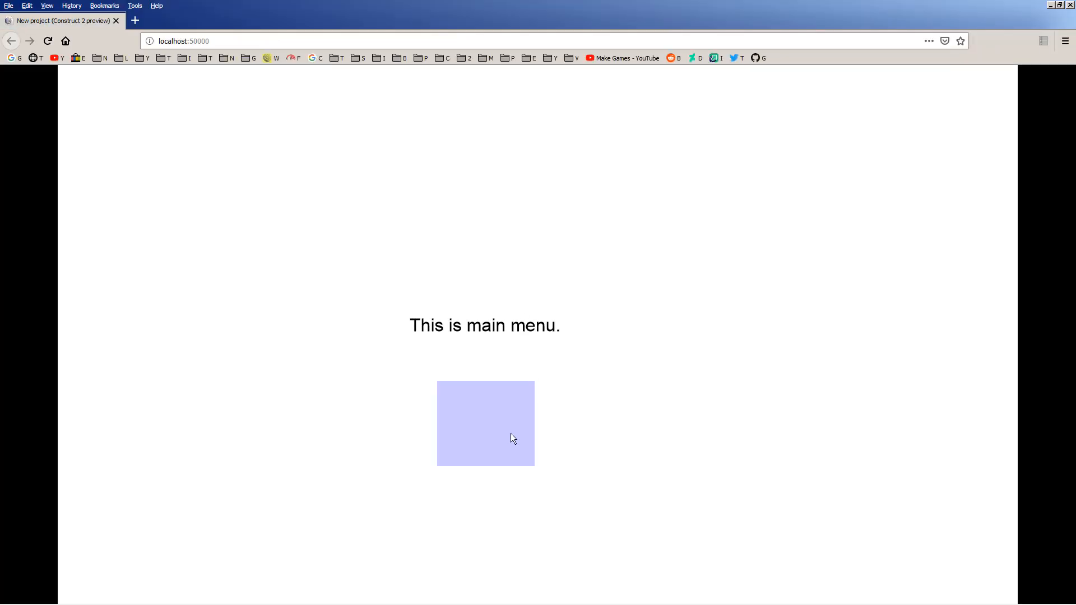
key(alt+Tab)
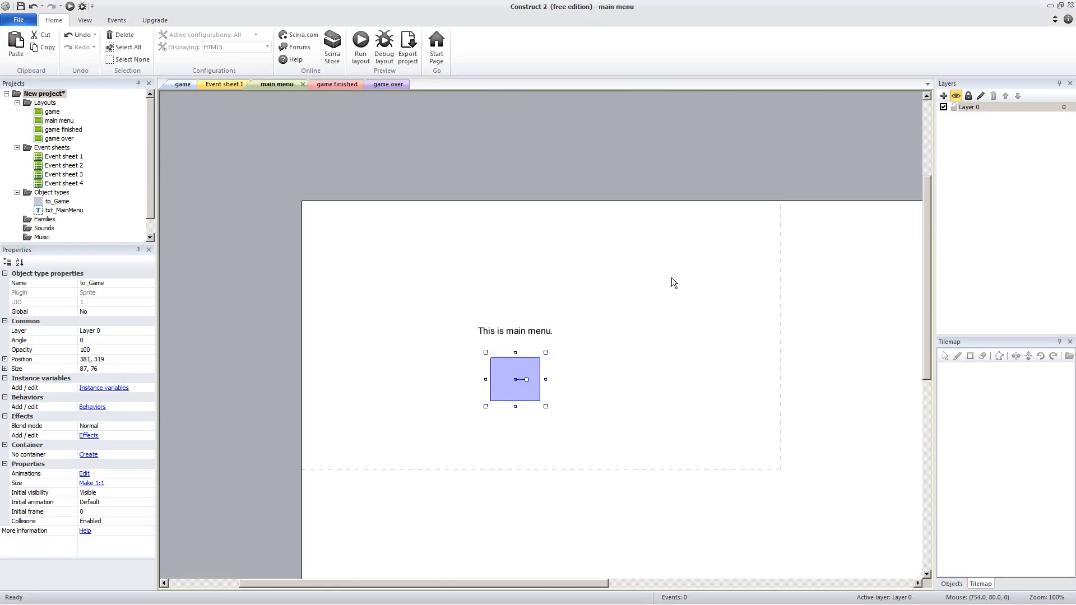
click(571, 345)
click(501, 388)
Look through the game layout and the contents of Event sheet 2, Event sheet 3 and Event sheet 4.
click(180, 87)
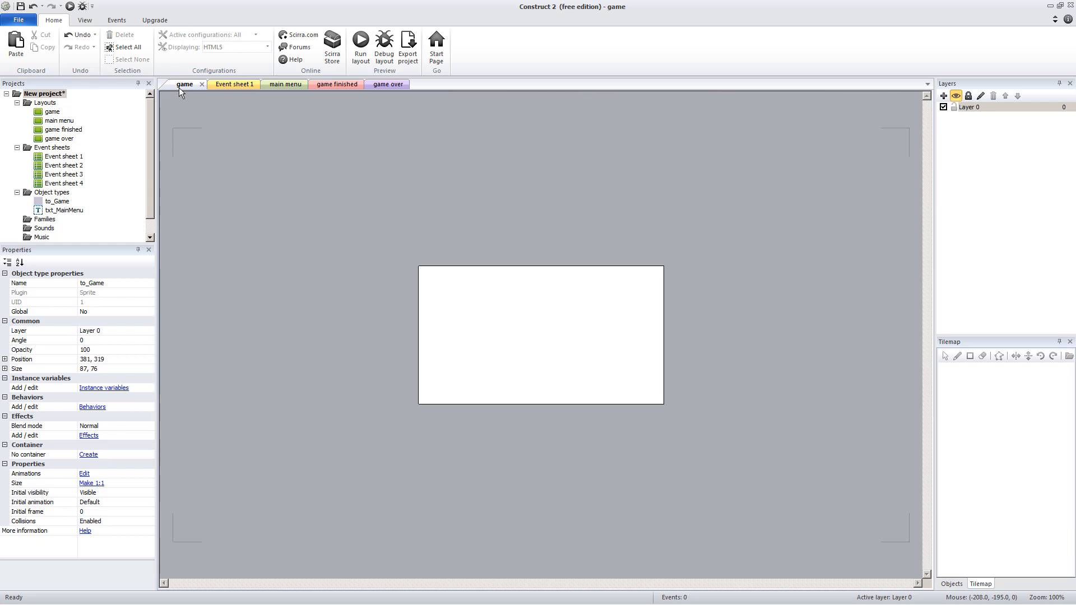
double_click(63, 166)
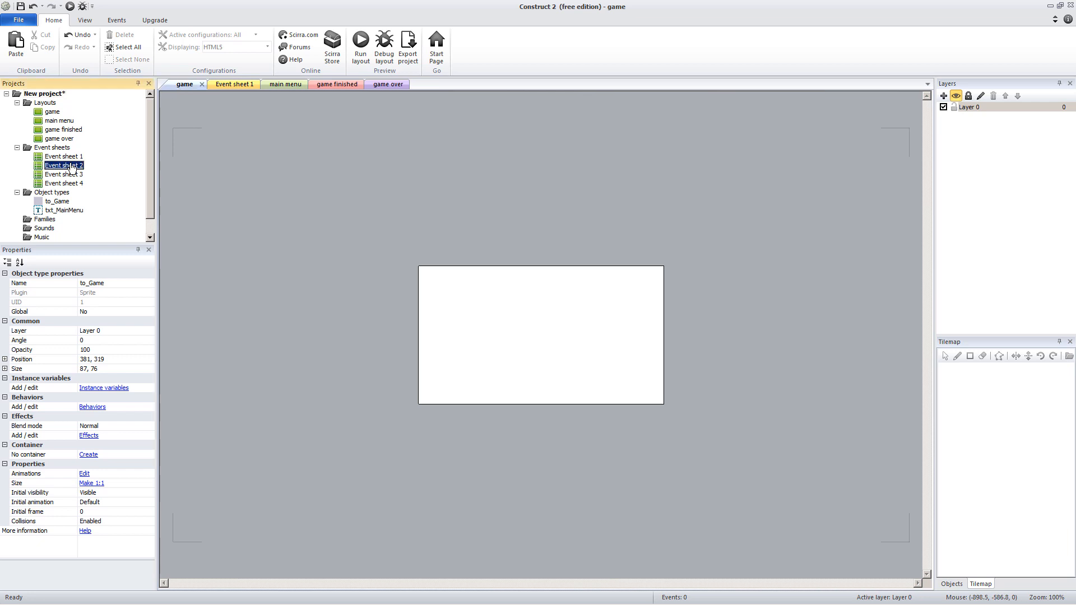
double_click(67, 157)
double_click(72, 165)
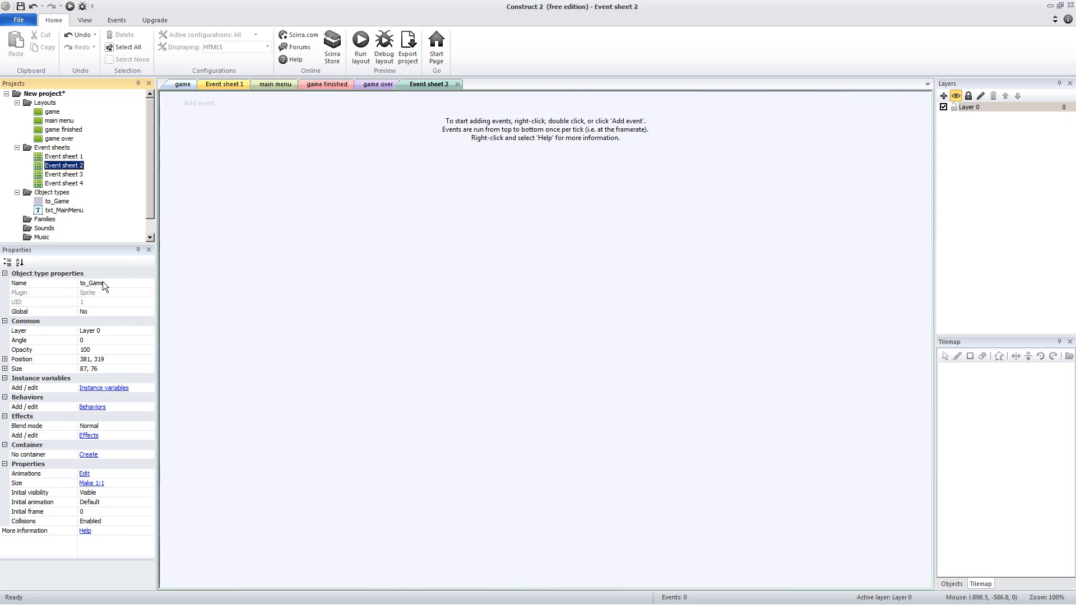
double_click(63, 175)
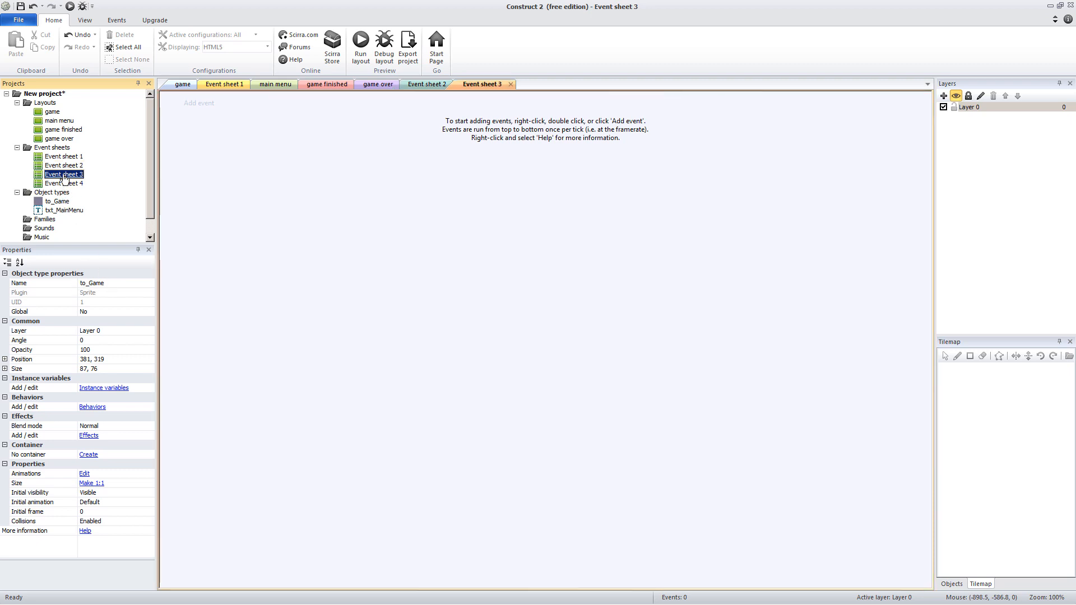
double_click(63, 183)
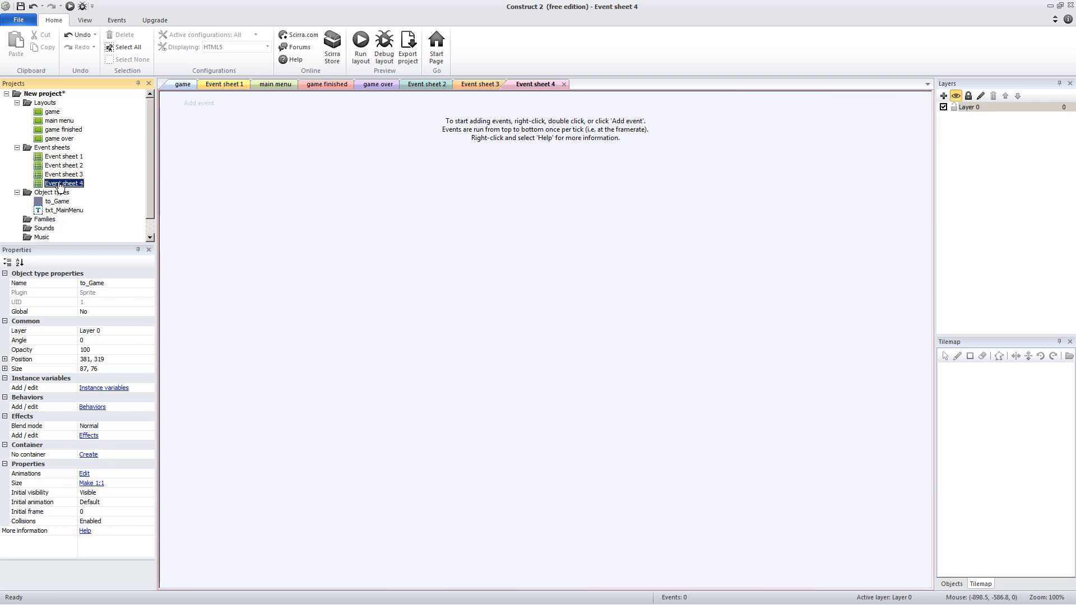
Check which event sheet is assigned to the main menu layout and view that layout.
click(53, 121)
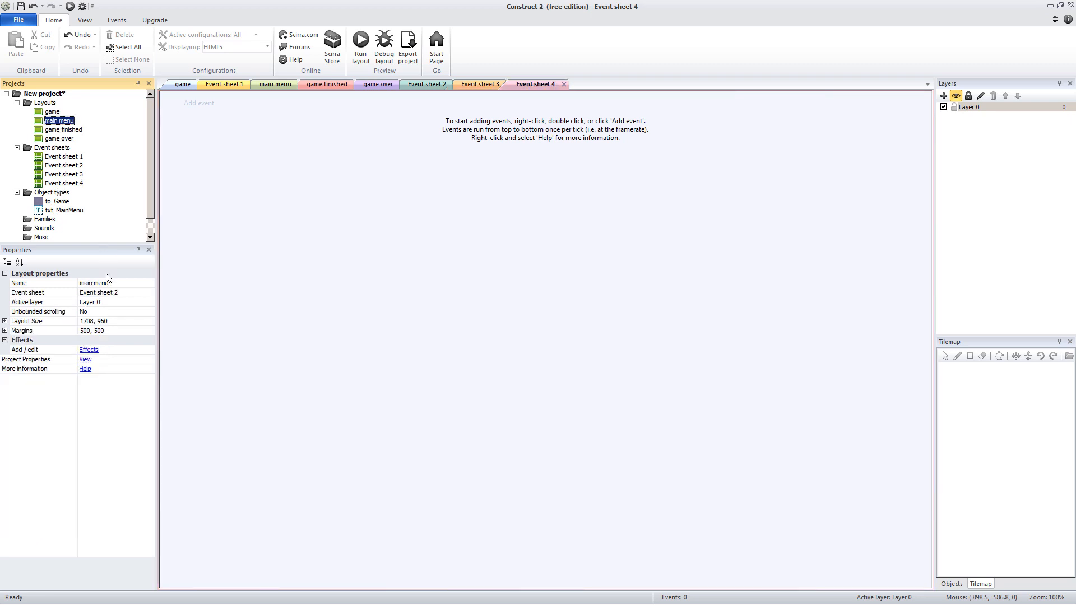
click(69, 292)
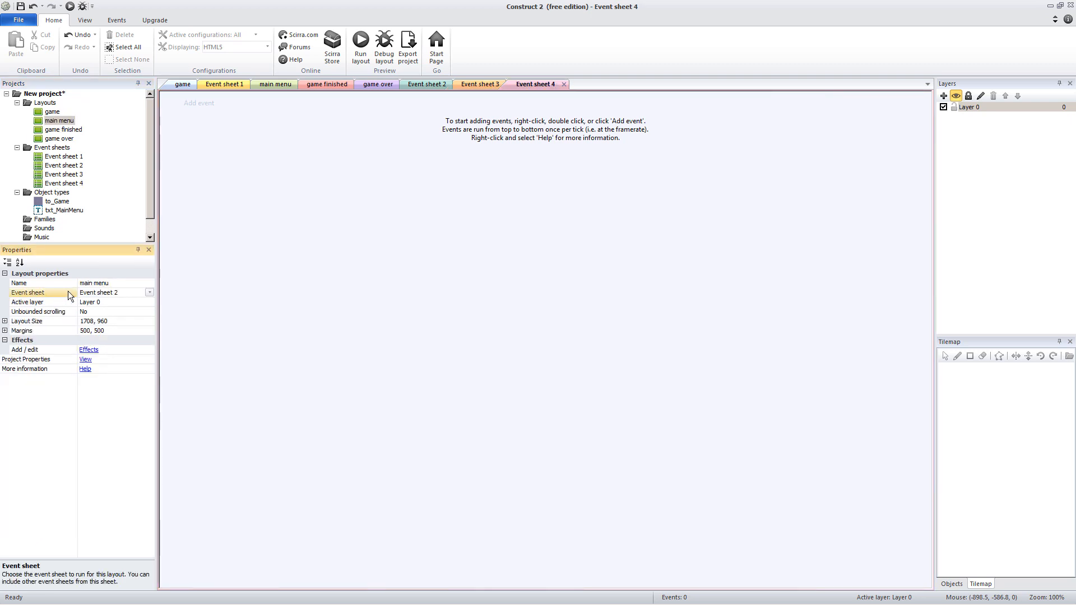
click(148, 292)
click(127, 301)
drag(153, 291, 151, 291)
click(148, 292)
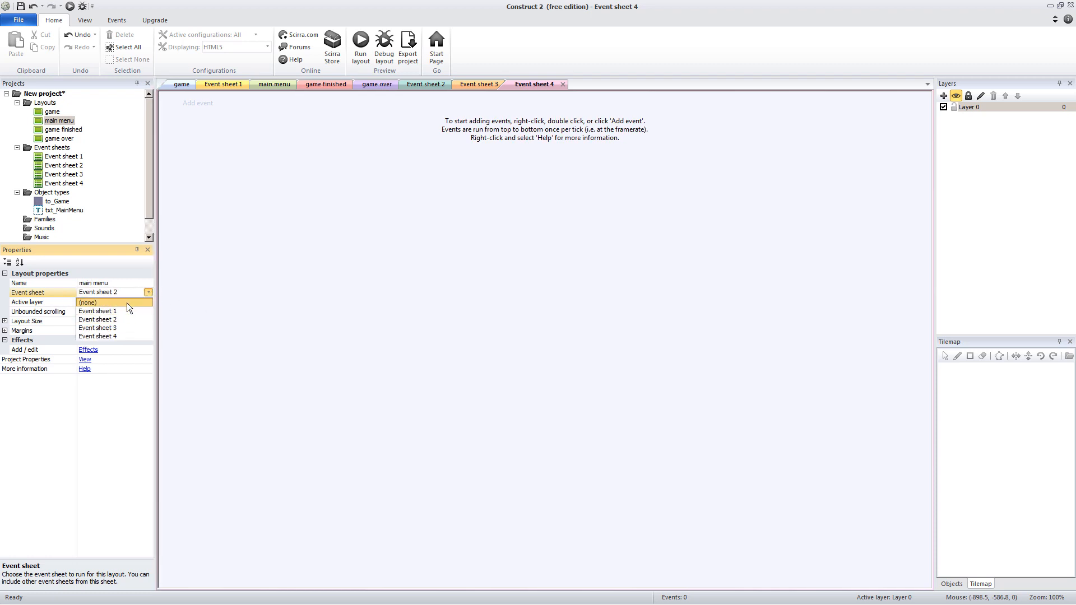
click(218, 302)
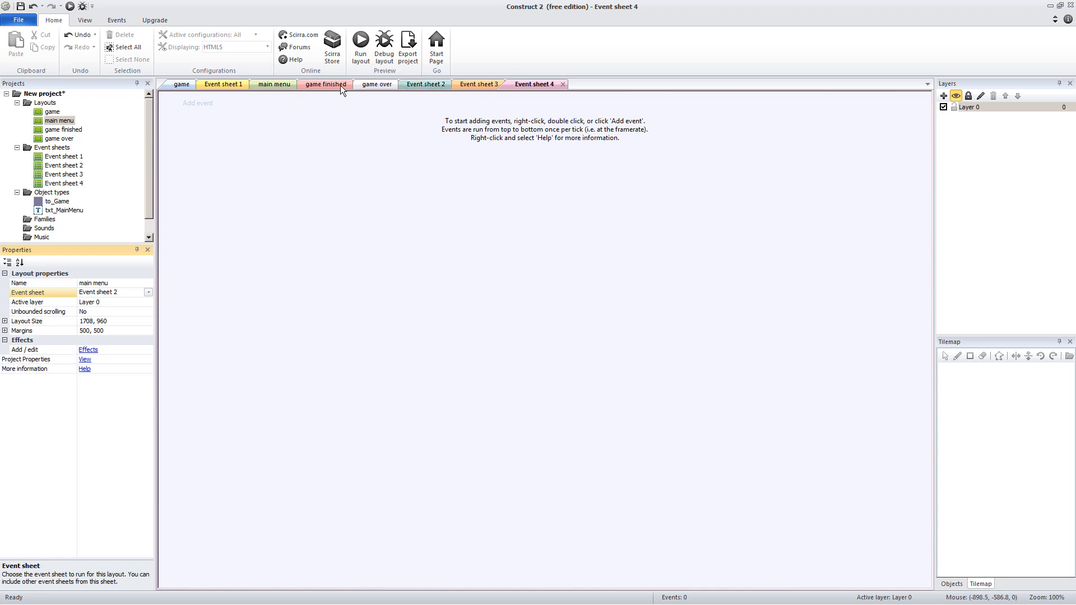
click(268, 84)
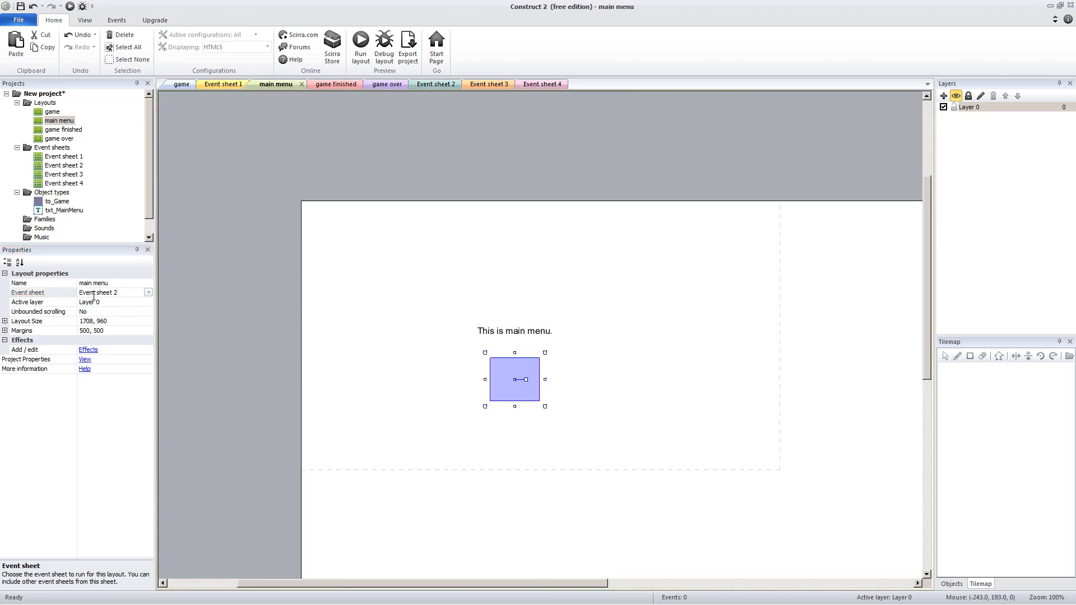
Open Event sheet 2 and check which objects are available for a new event.
double_click(64, 165)
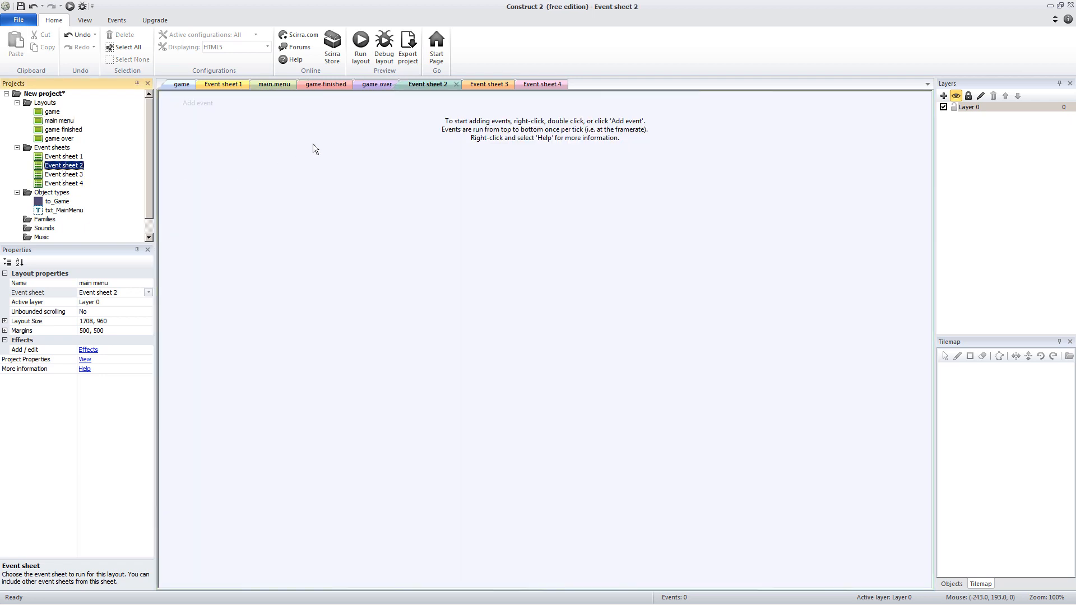
click(206, 104)
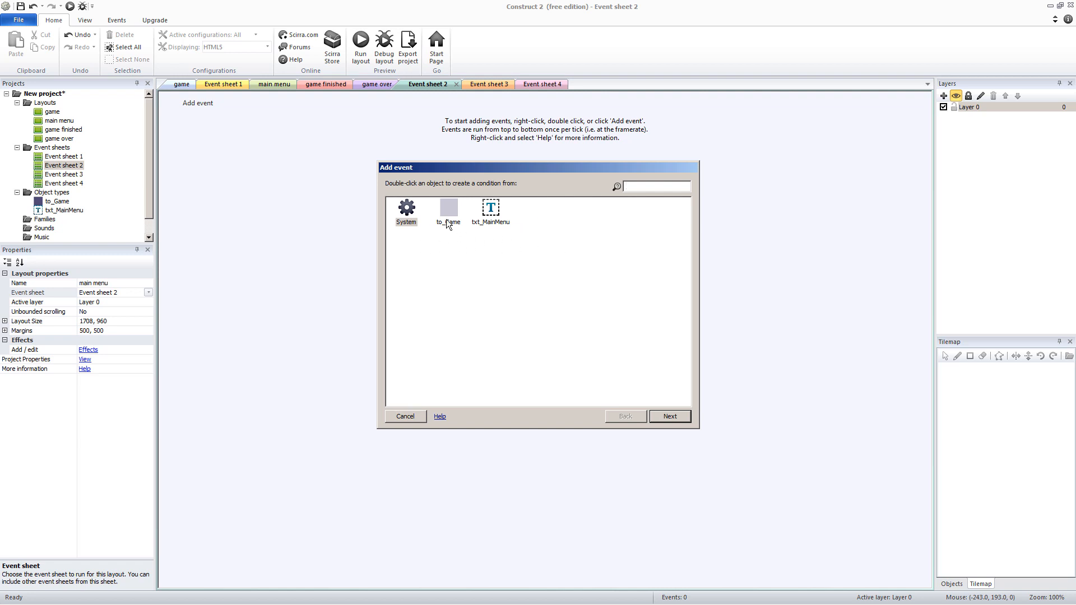
key(Escape)
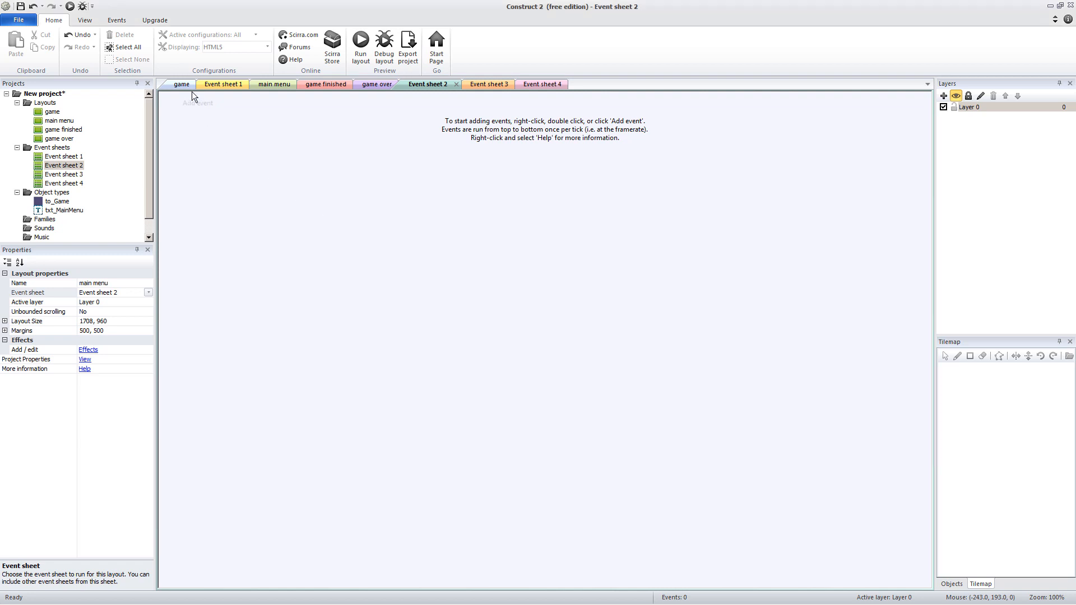
Add the Touch input object to the project from the main menu layout.
click(274, 84)
double_click(393, 183)
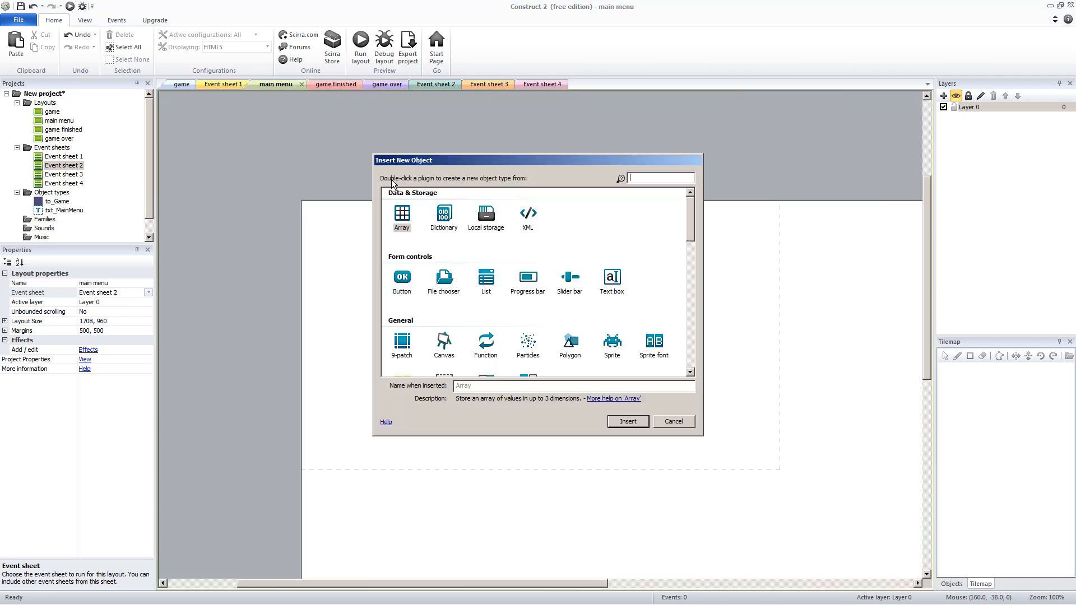
click(694, 276)
scroll(695, 285, down, 5)
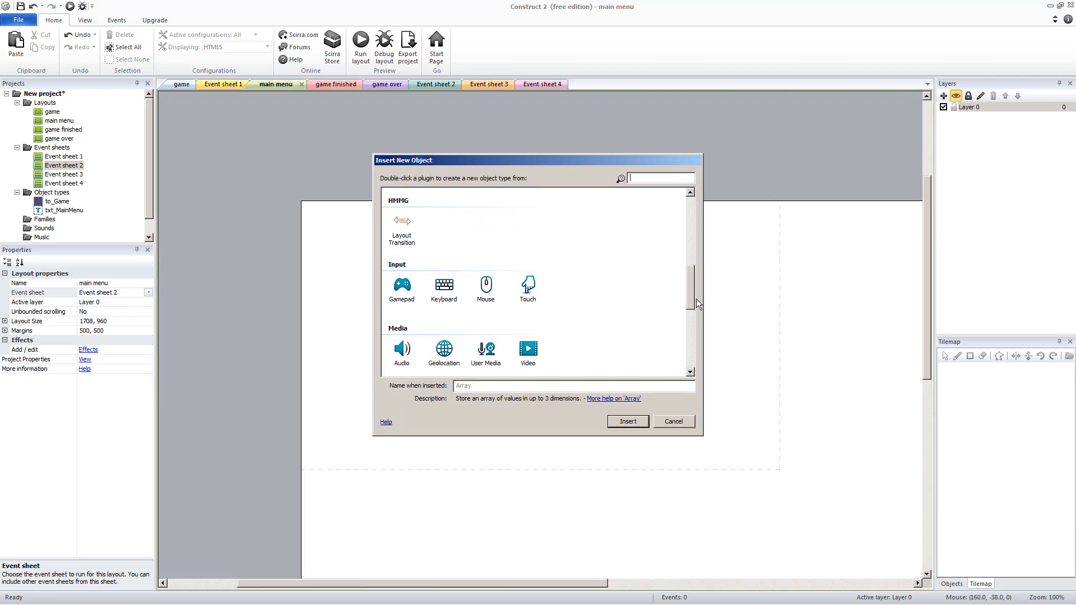
double_click(529, 276)
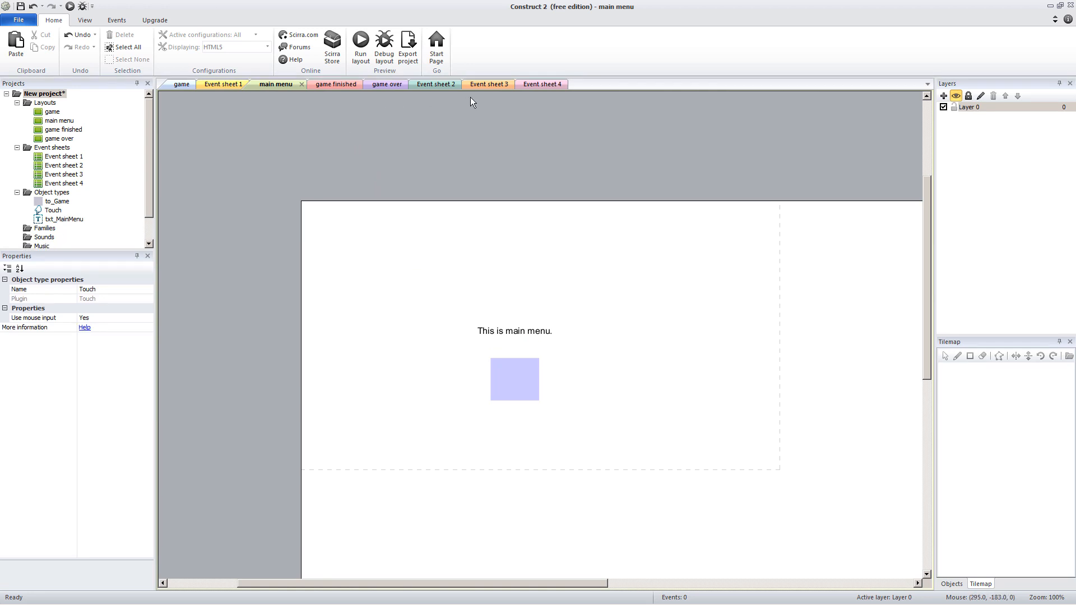
Add a Touch event to Event sheet 2 with the condition On touched object set to to_Game.
click(440, 84)
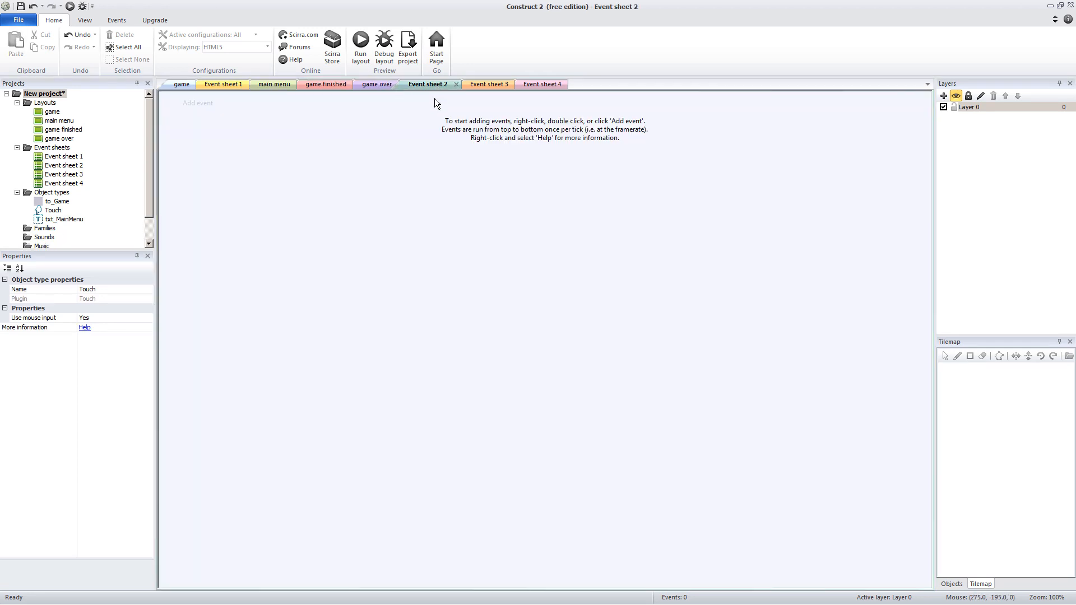
click(199, 104)
double_click(488, 209)
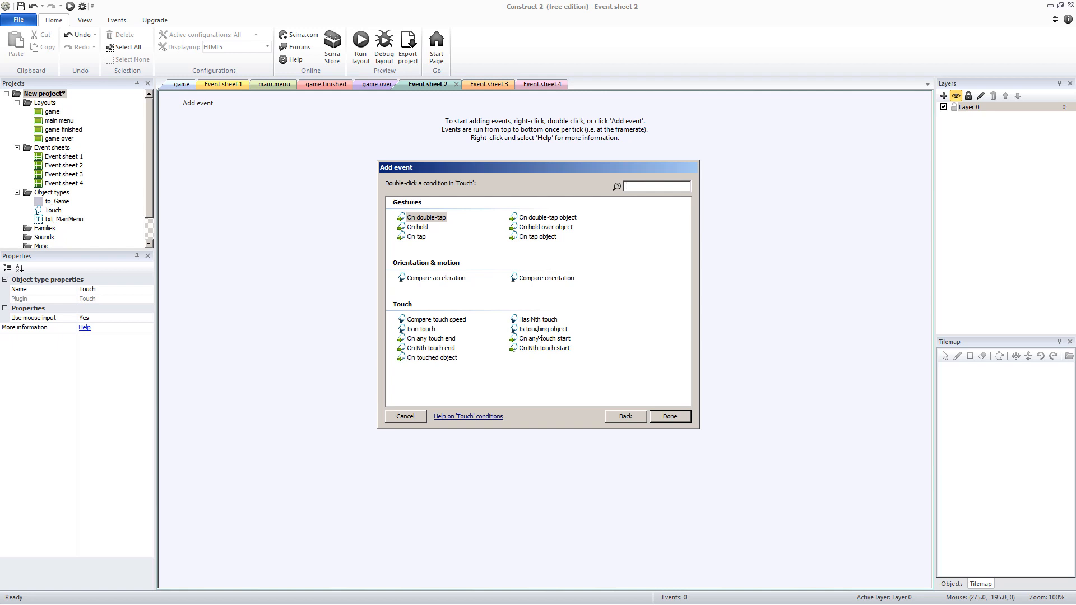
double_click(432, 358)
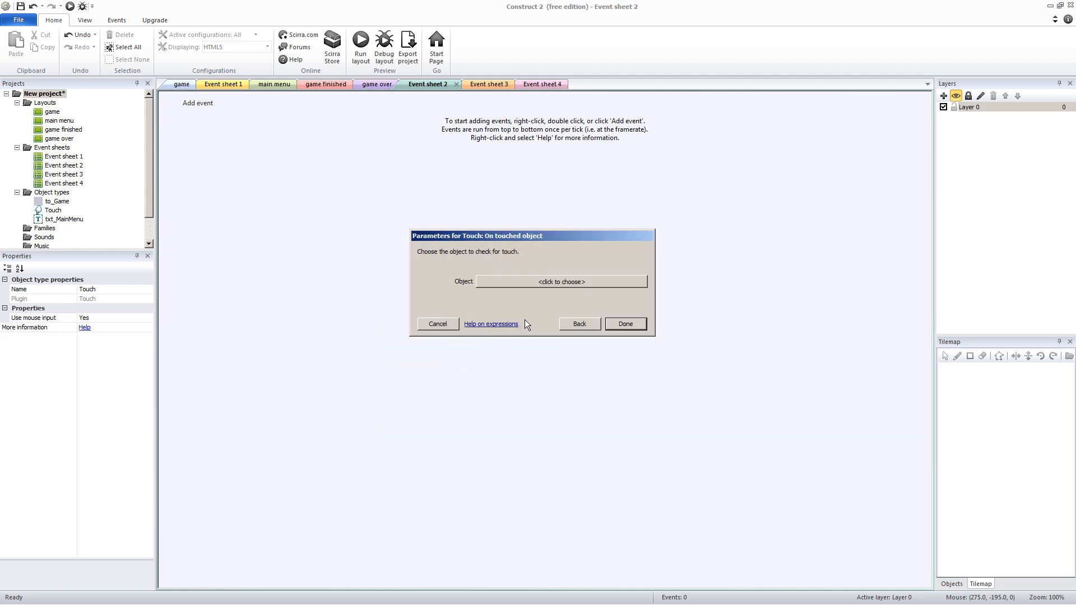
click(556, 282)
double_click(508, 283)
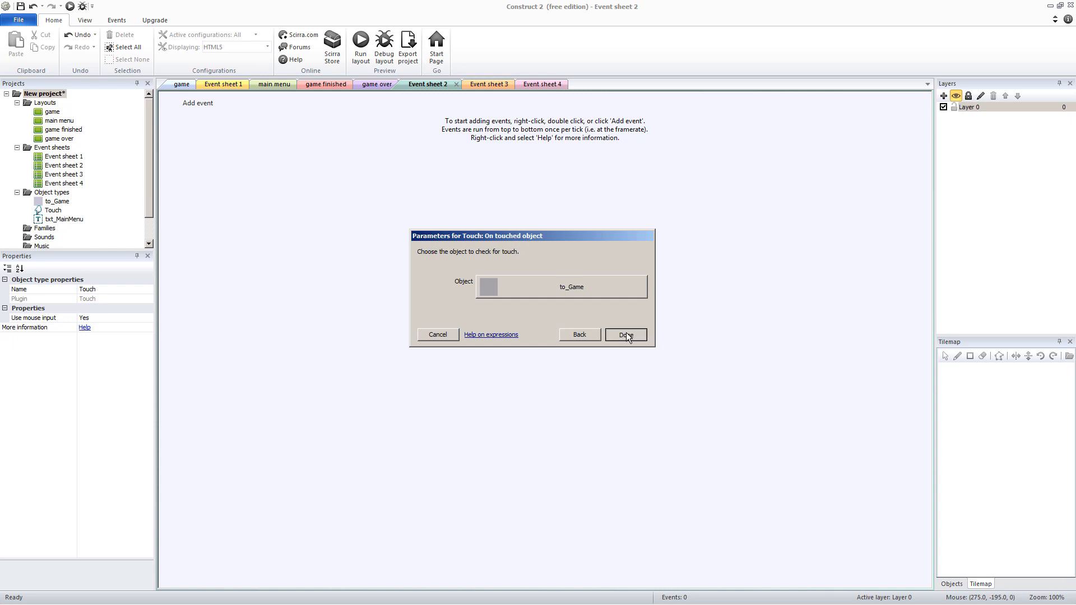
click(627, 336)
Add a System Go to layout action to the touch event, with game as the target layout.
click(335, 105)
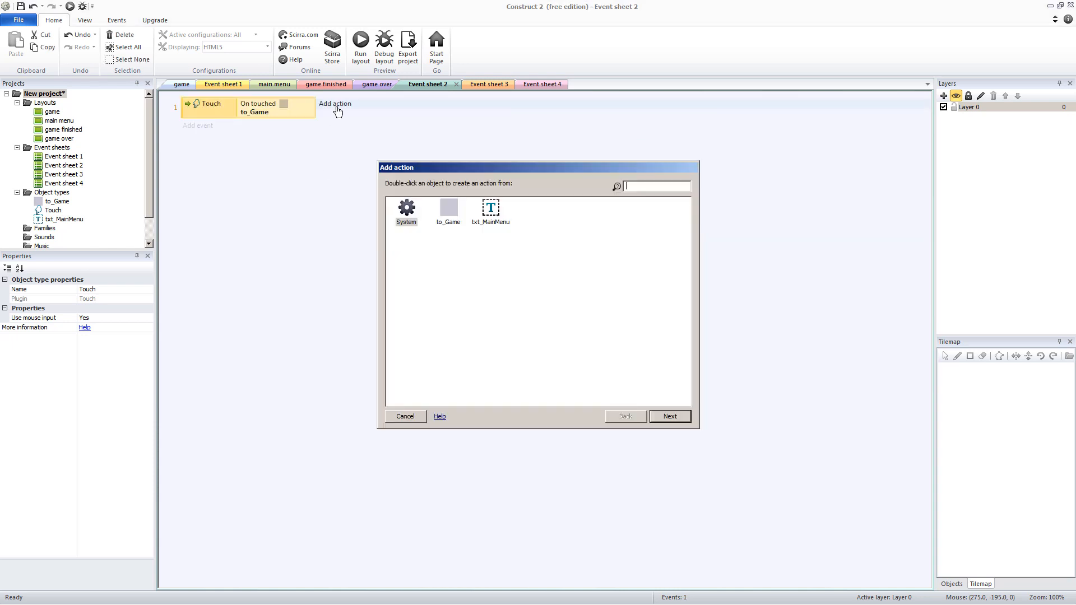
double_click(407, 209)
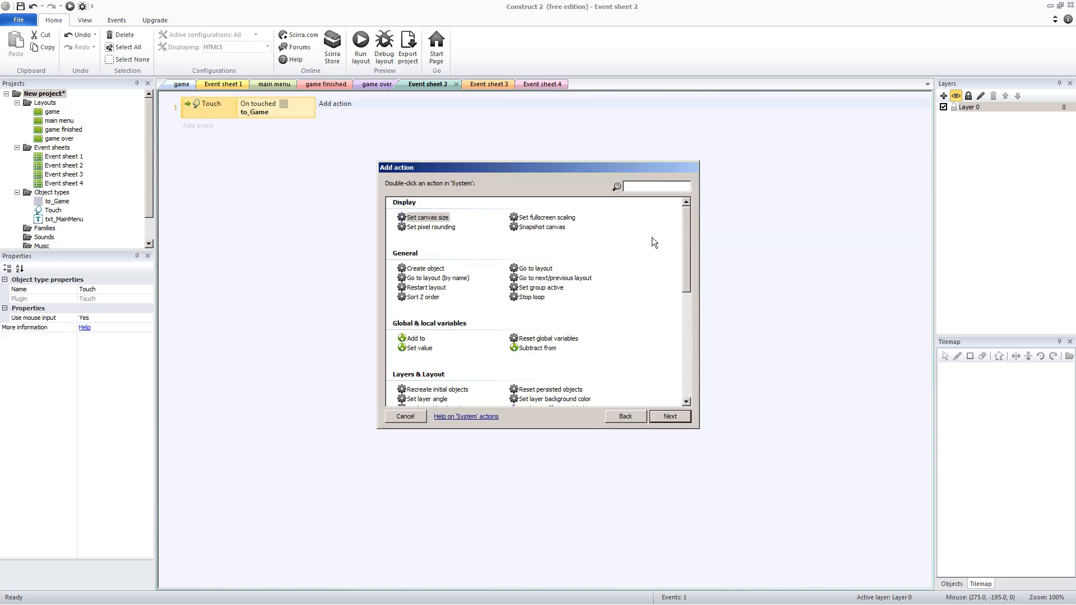
double_click(535, 269)
click(529, 281)
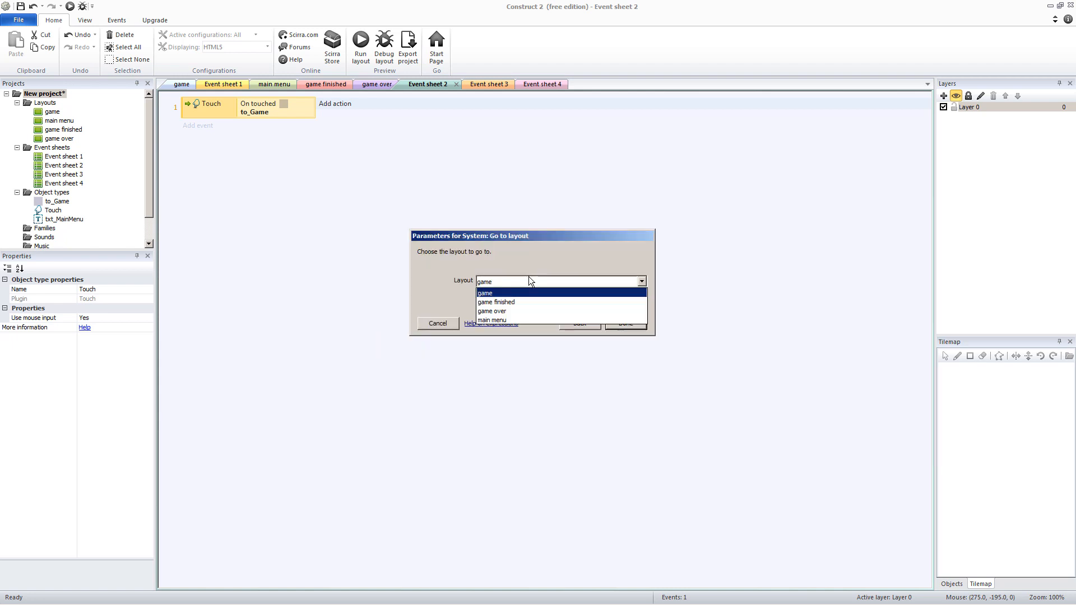
click(493, 293)
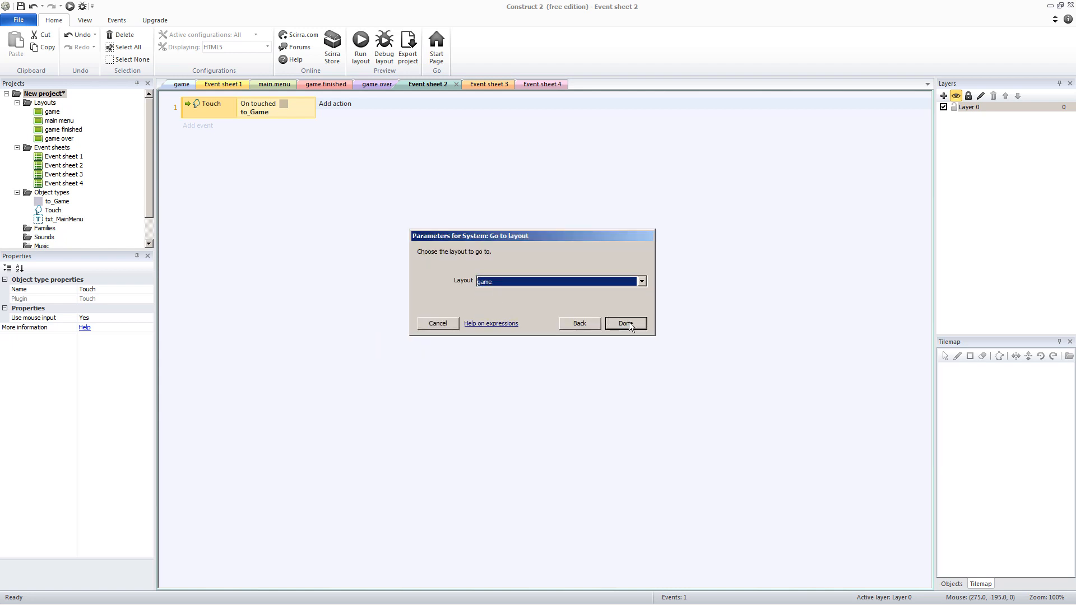
click(627, 324)
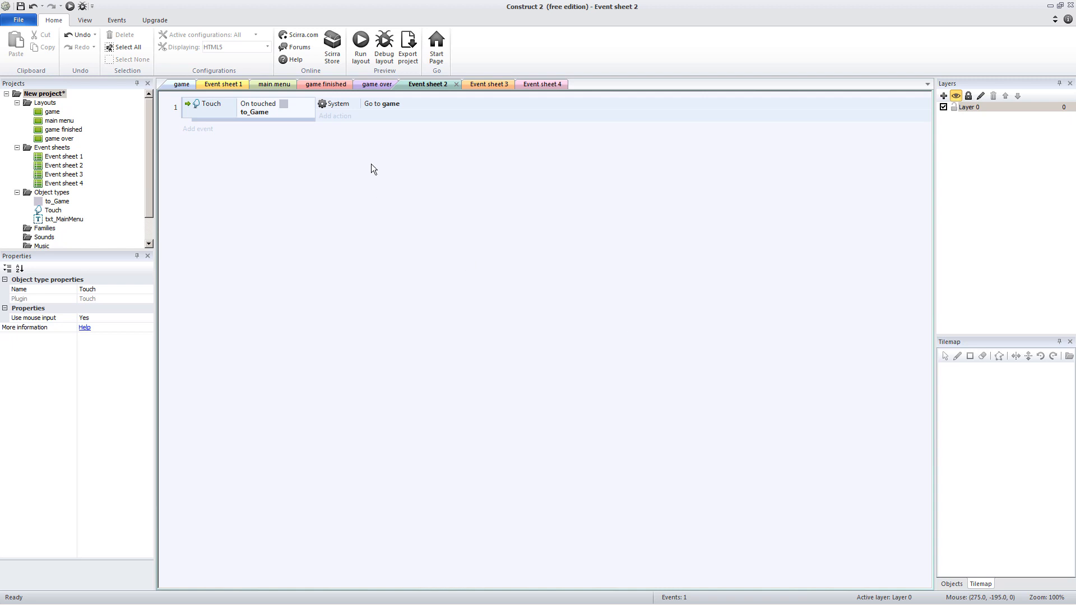
Insert a Text object named txt_Game near the centre of the game layout.
double_click(54, 112)
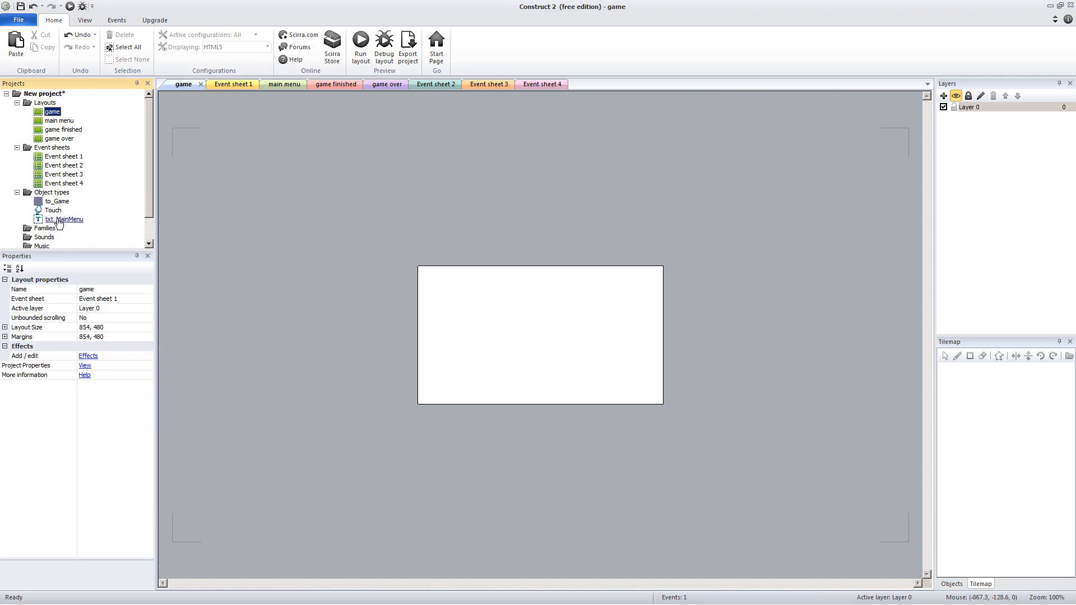
double_click(476, 218)
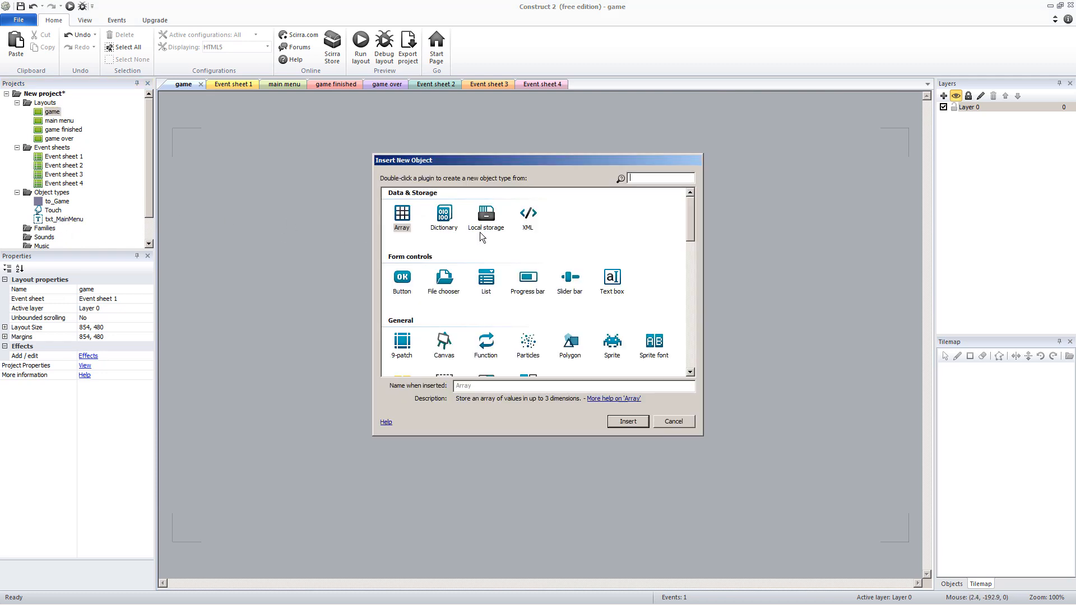
scroll(477, 227, down, 3)
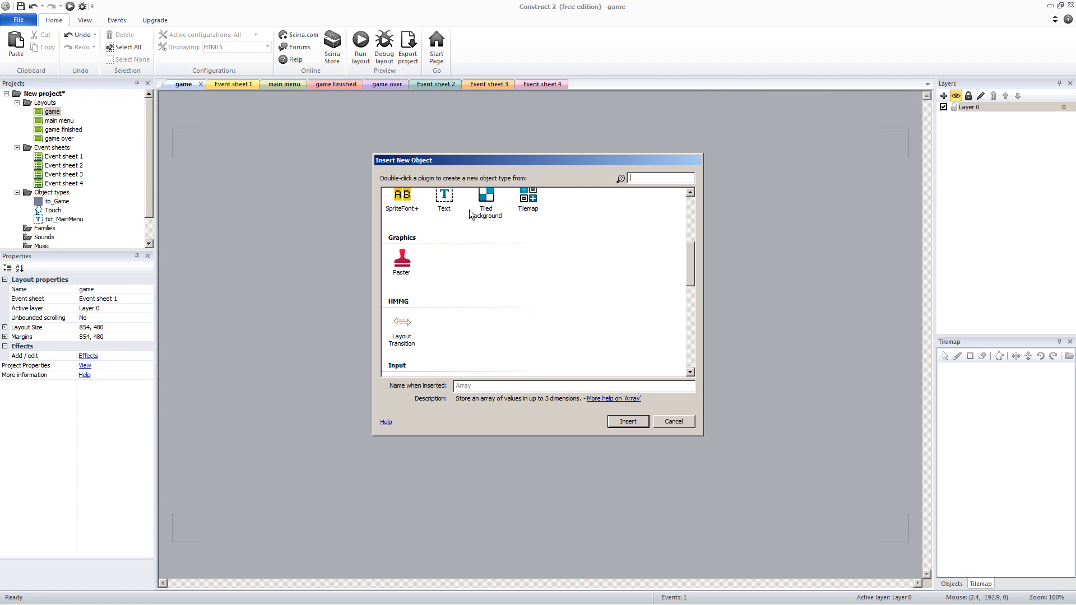
click(444, 200)
click(470, 386)
text(tx)
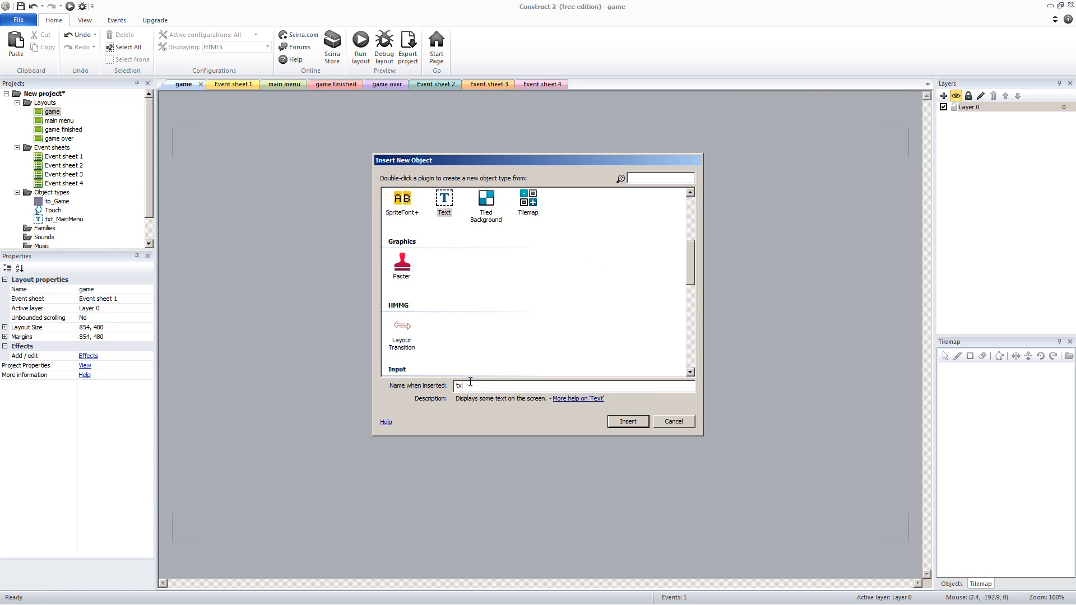
text(t_Game)
key(Return)
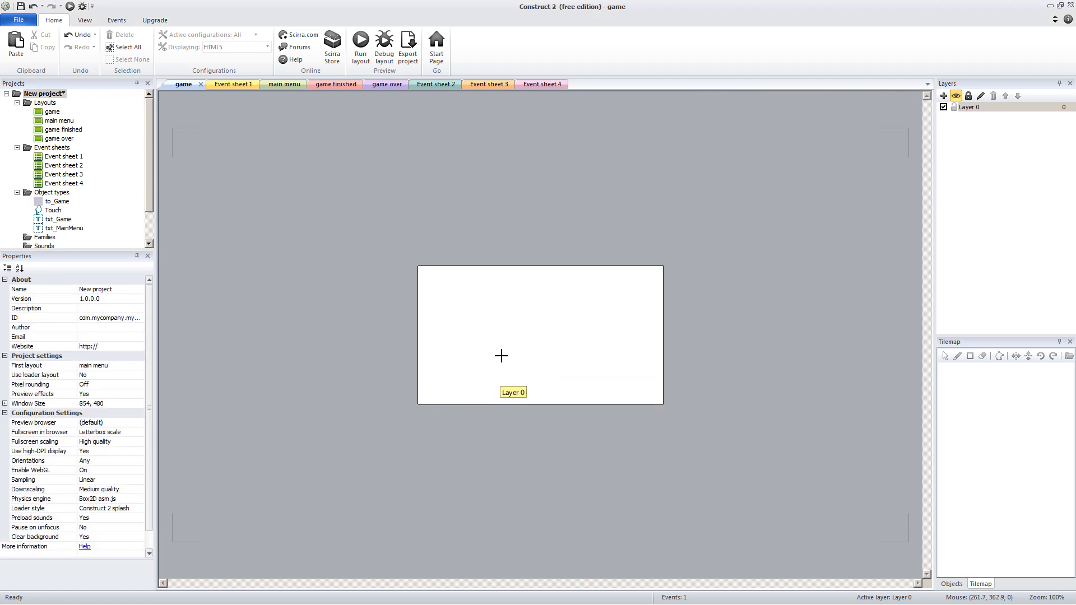
click(512, 340)
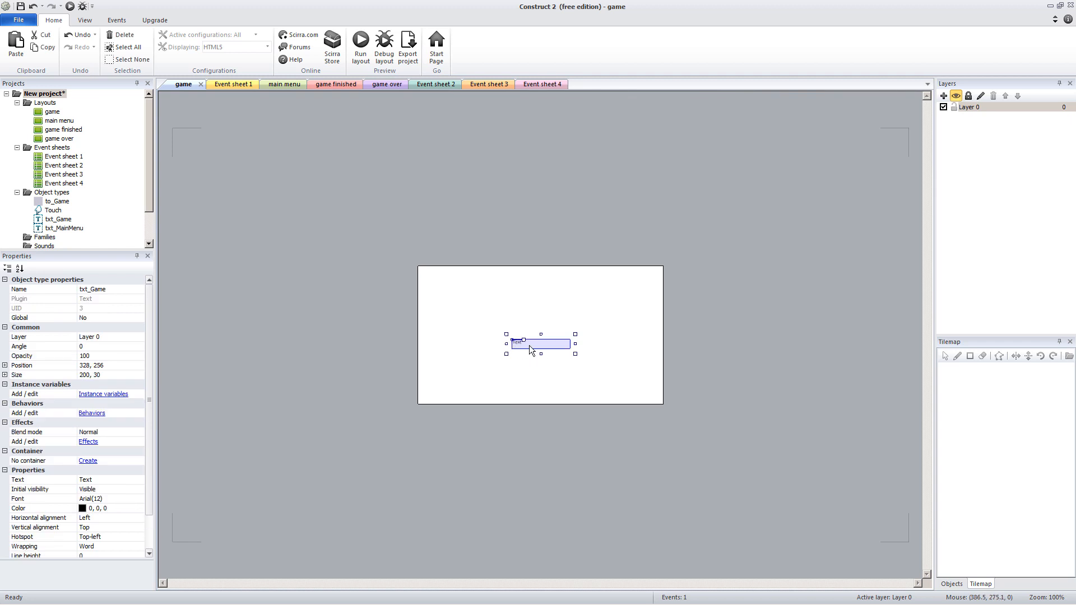
Set the txt_Game text to "This is game." and move the object closer to the middle of the layout.
click(99, 481)
text(Th)
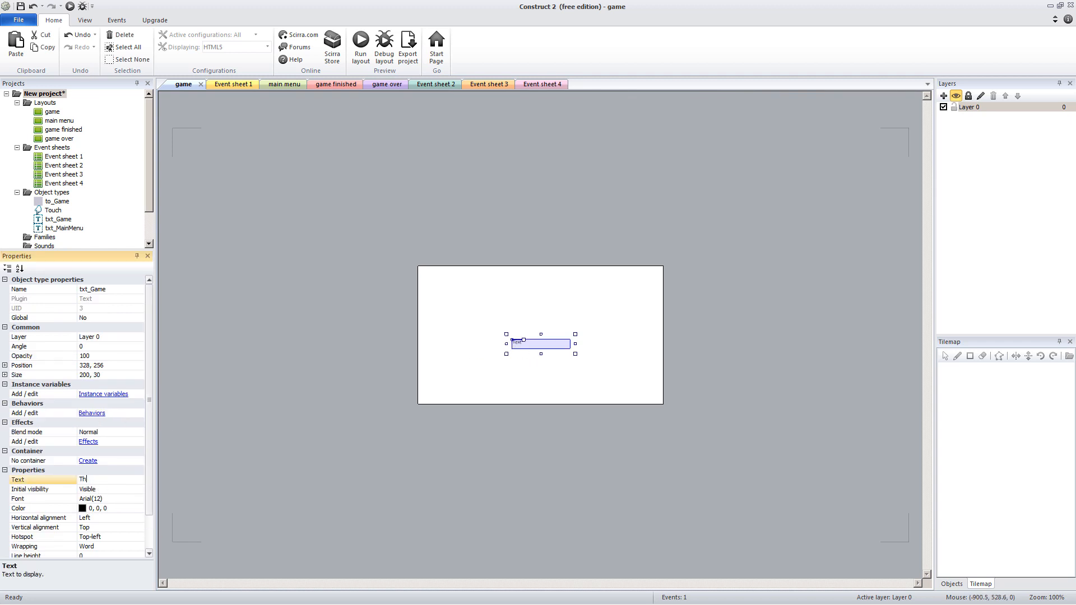
text(i s)
text(is game.)
click(477, 240)
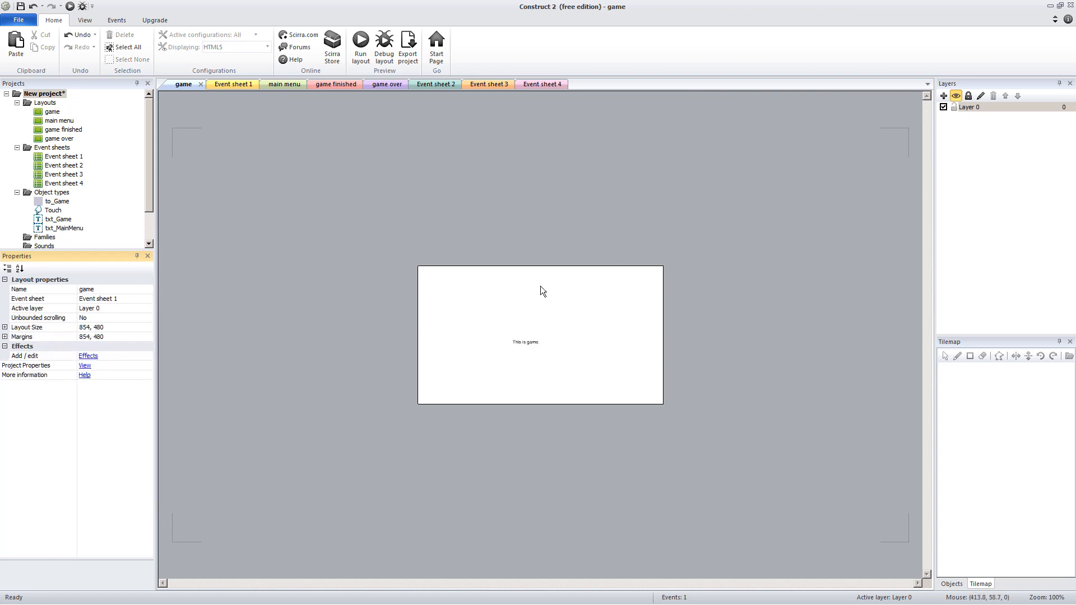
drag(530, 345, 542, 334)
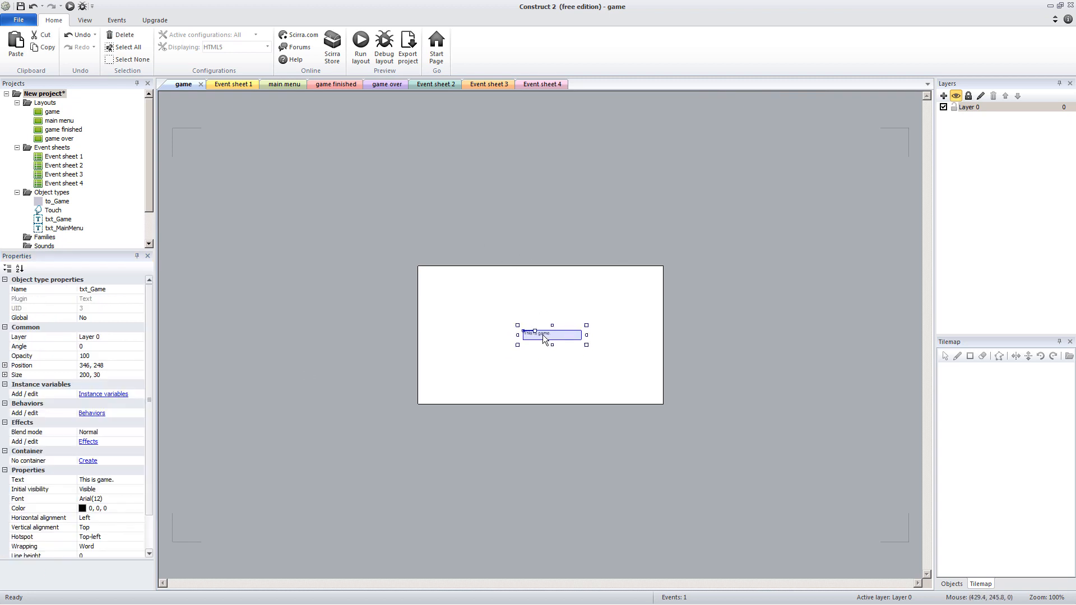
click(422, 211)
ctrl+scroll(601, 232, up, 1)
ctrl+scroll(601, 232, up, 4)
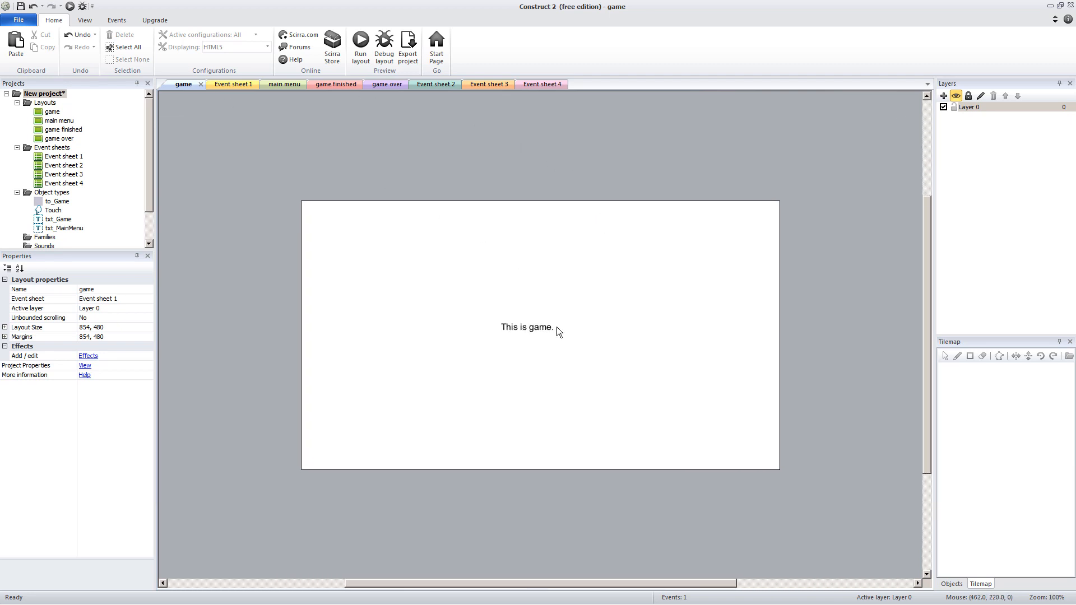
Preview the project in the browser from the game layout, trying once more with the project root selected.
click(360, 41)
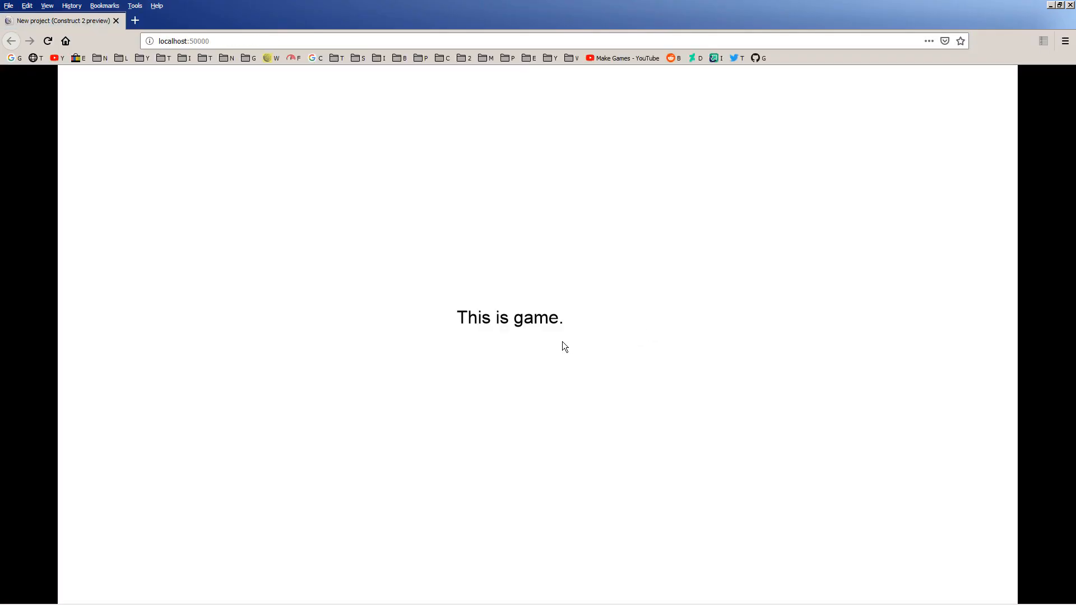
click(1069, 5)
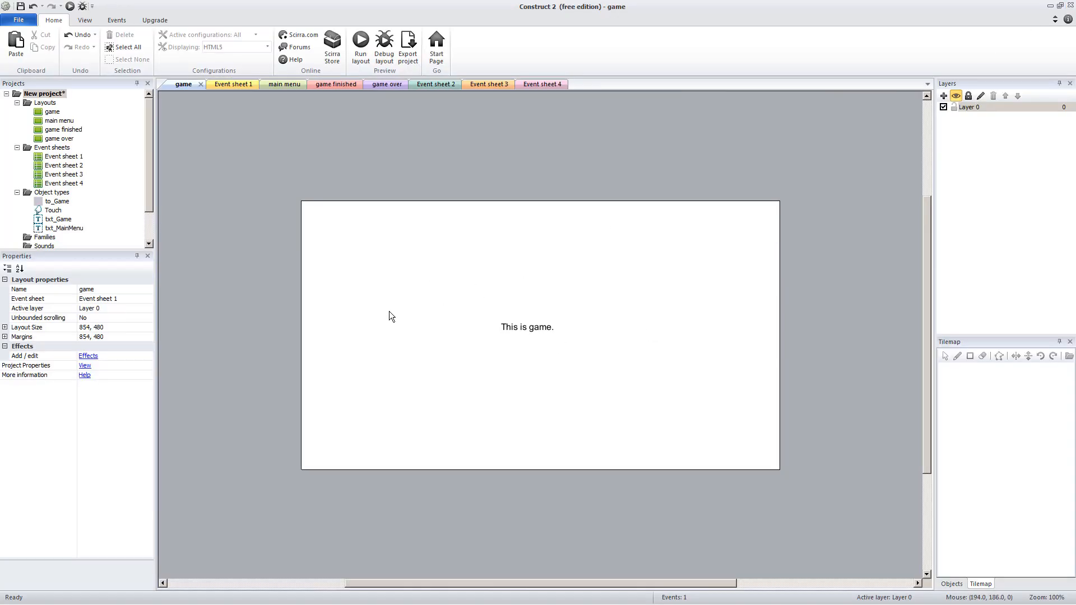
double_click(44, 94)
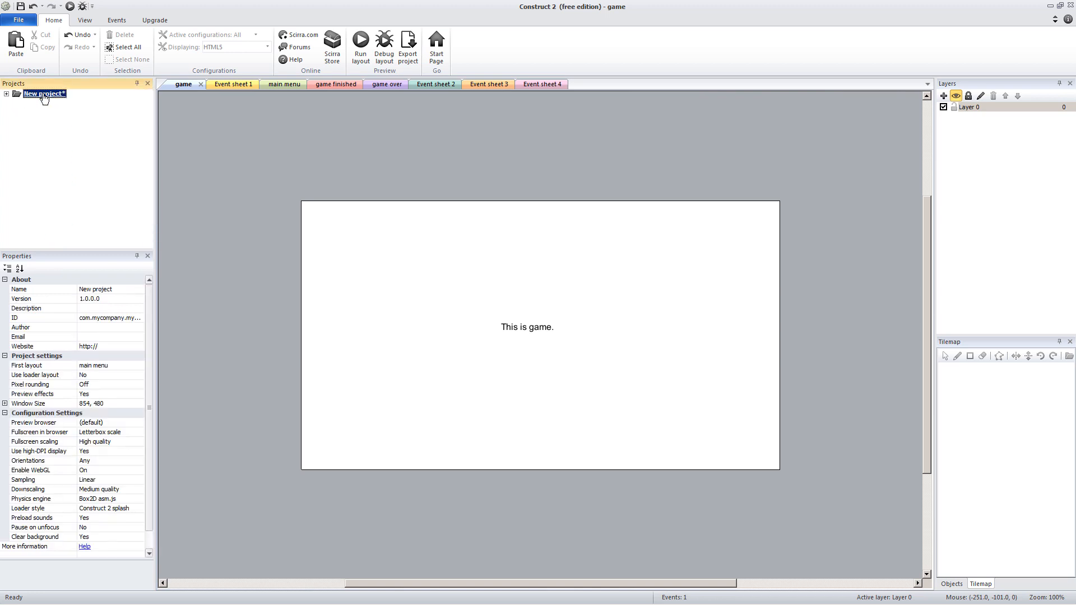
click(360, 47)
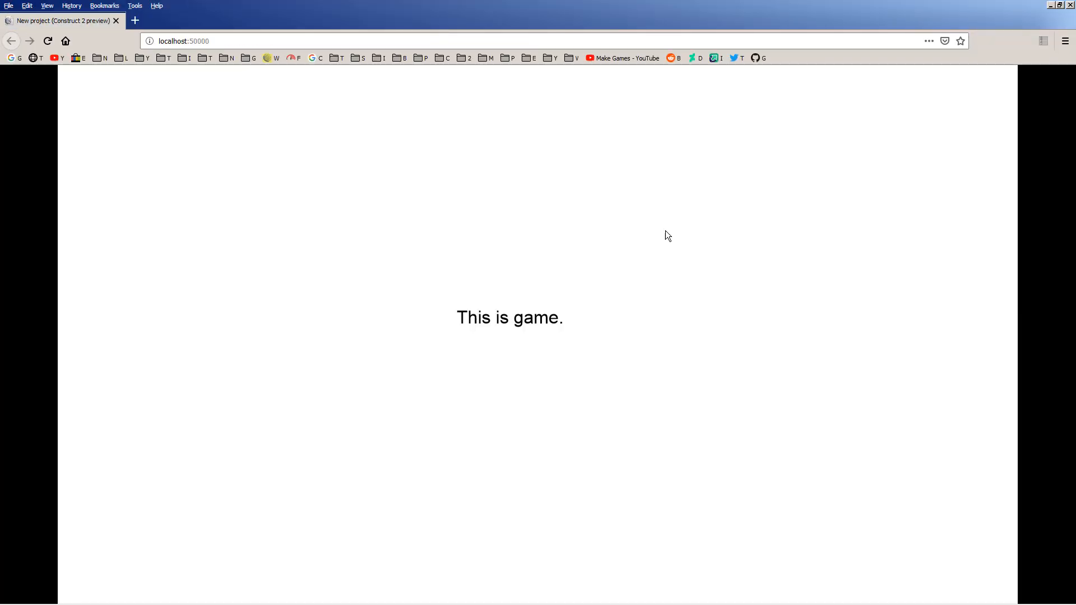
click(1070, 5)
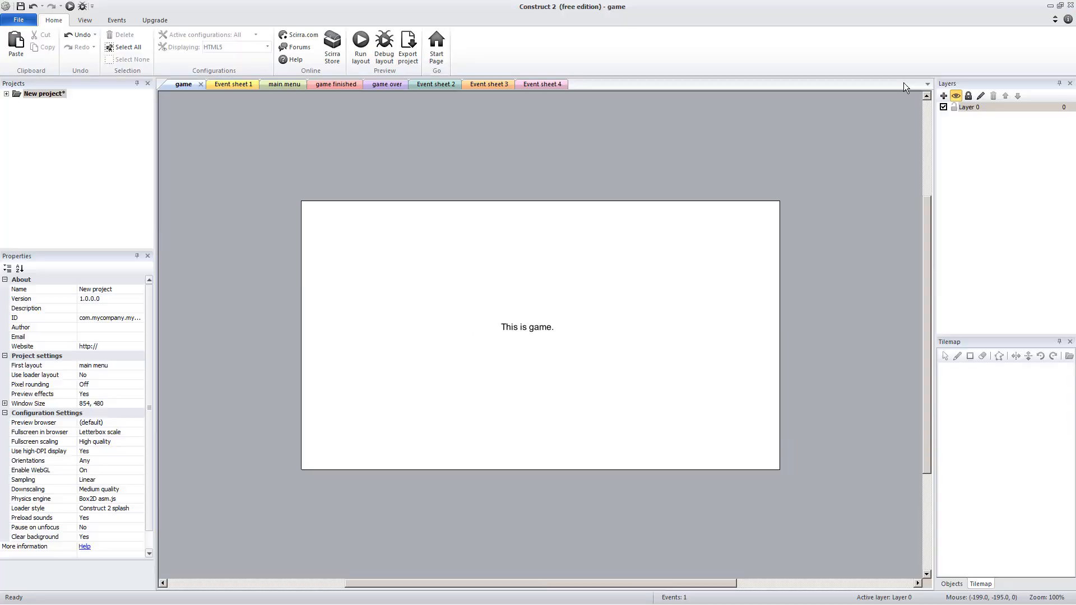
Set the project's First layout to main menu in the project settings.
click(520, 327)
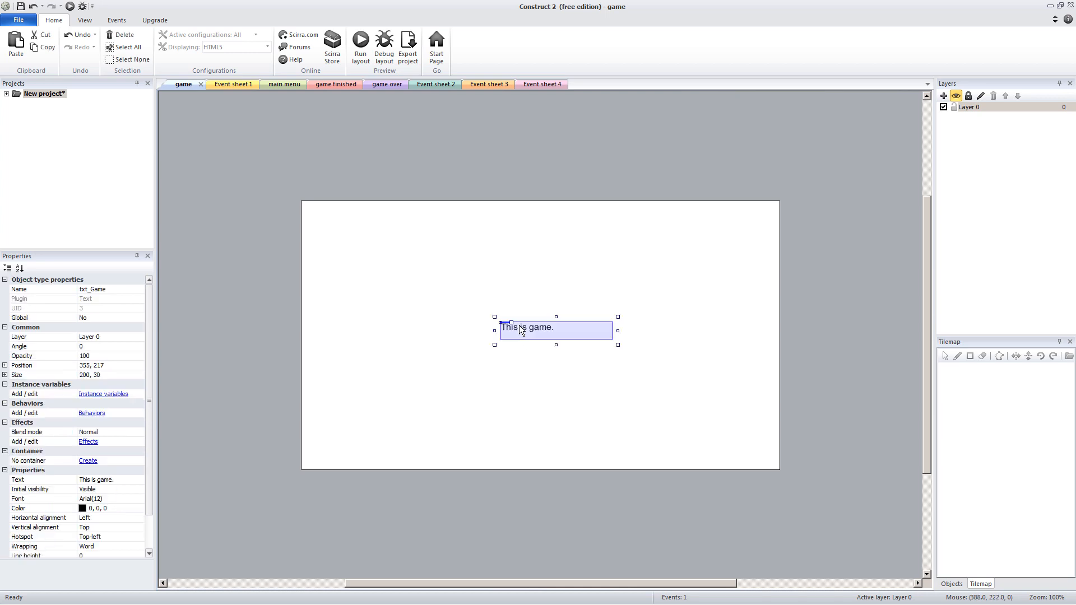
click(286, 85)
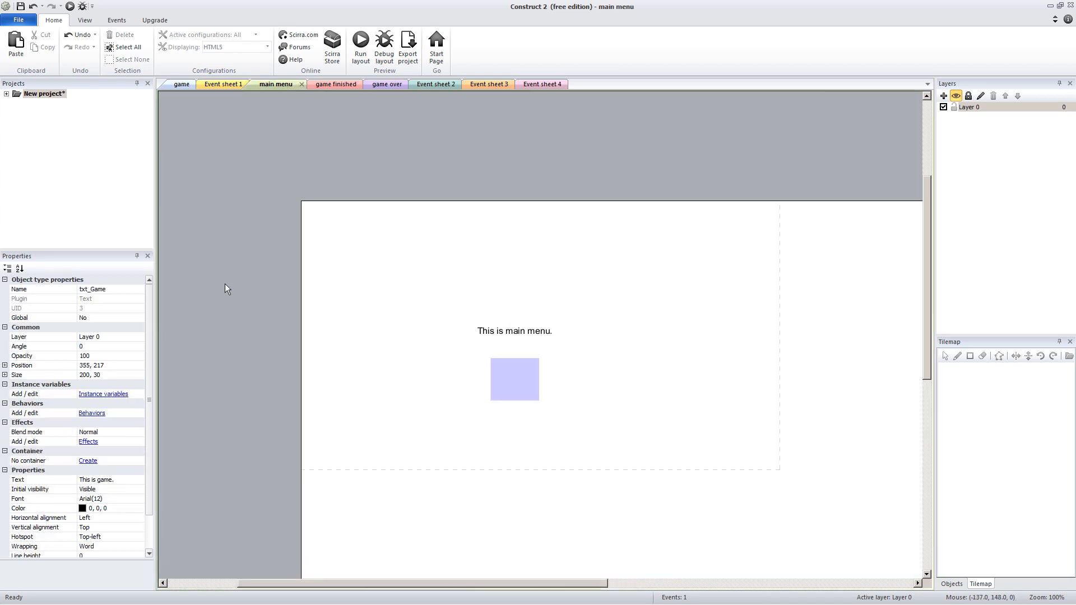
click(6, 94)
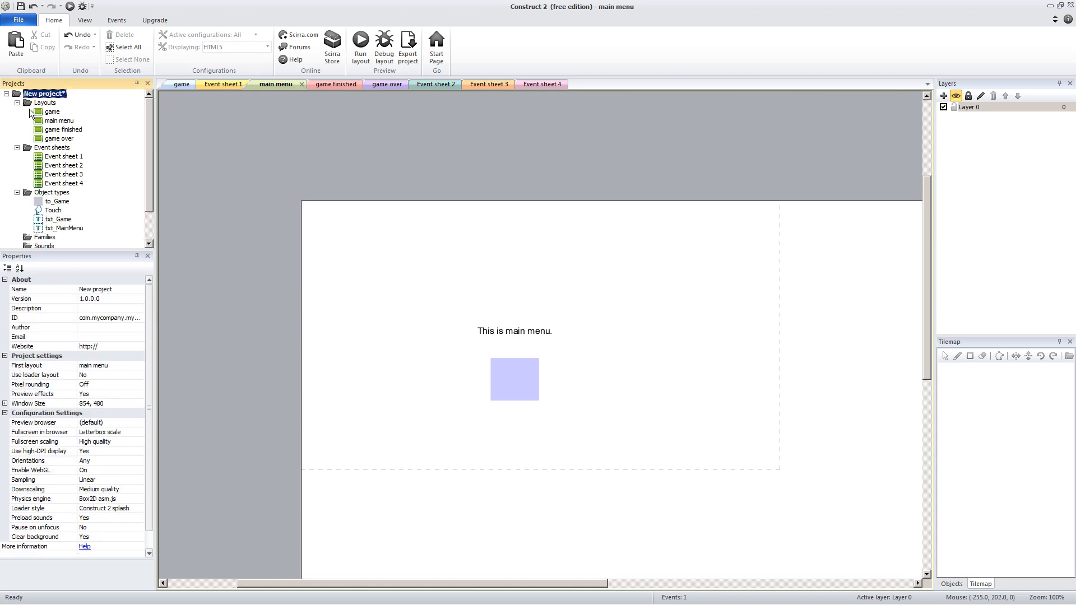
click(43, 104)
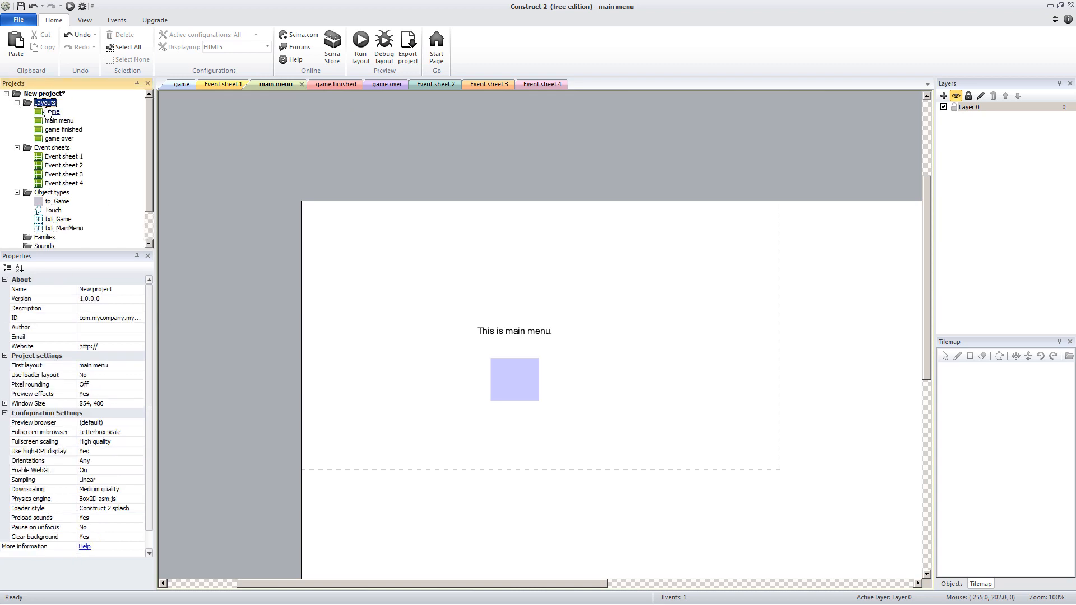
double_click(51, 112)
click(45, 94)
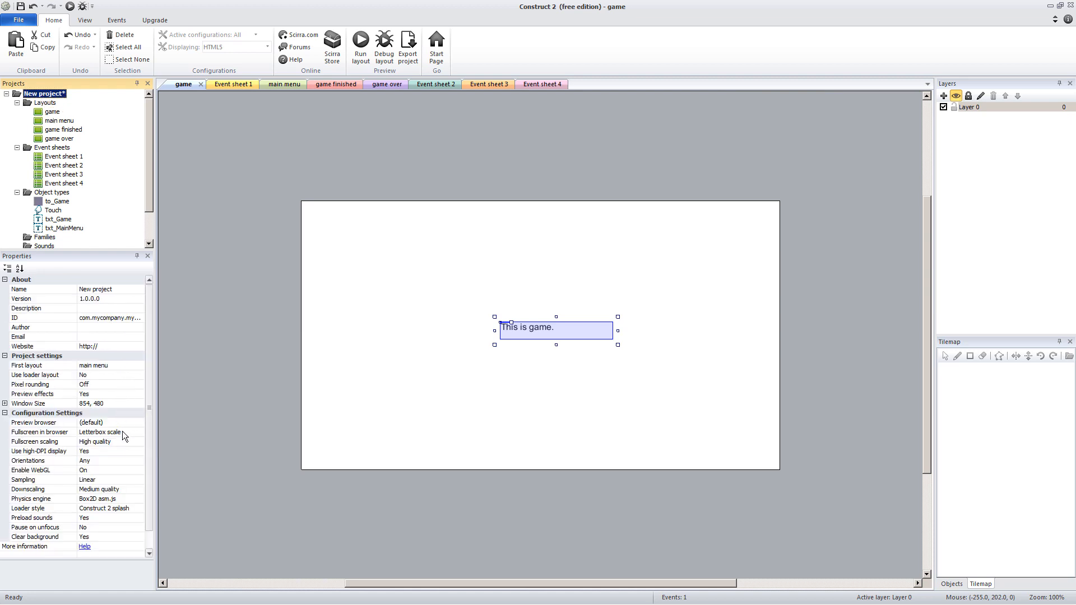
click(128, 366)
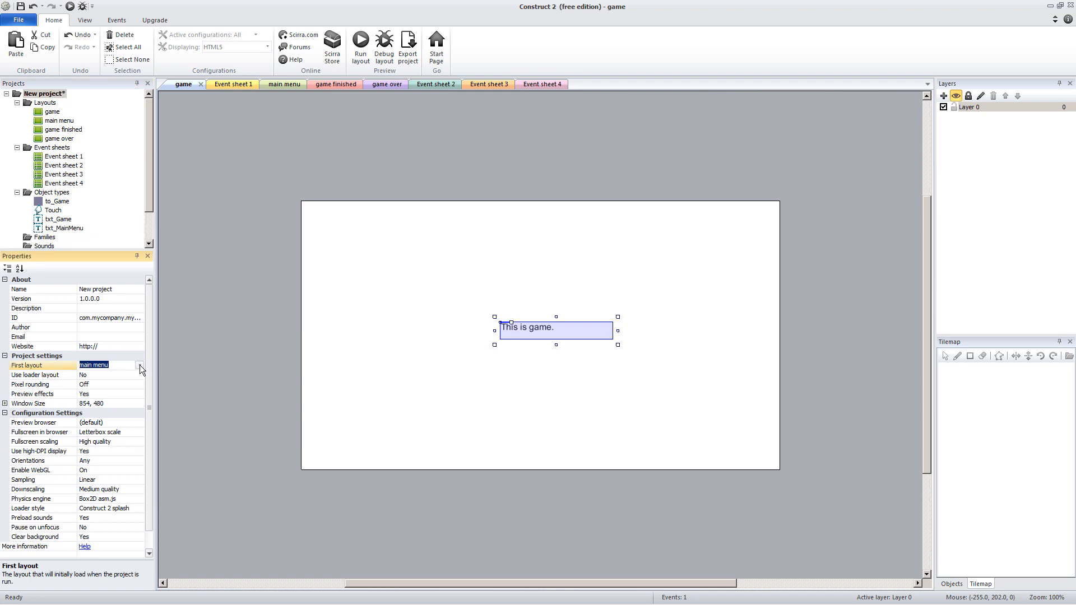
click(139, 364)
click(133, 392)
click(304, 362)
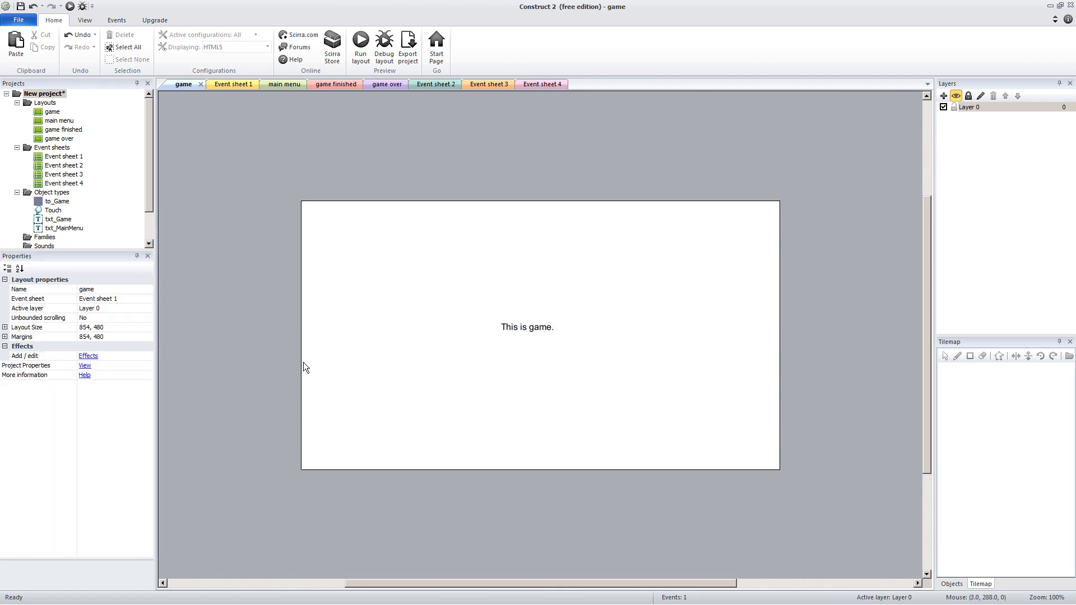
Place the main menu layout first among the open documents and preview it, touching the square sprite to test the layout switch.
drag(282, 85, 169, 88)
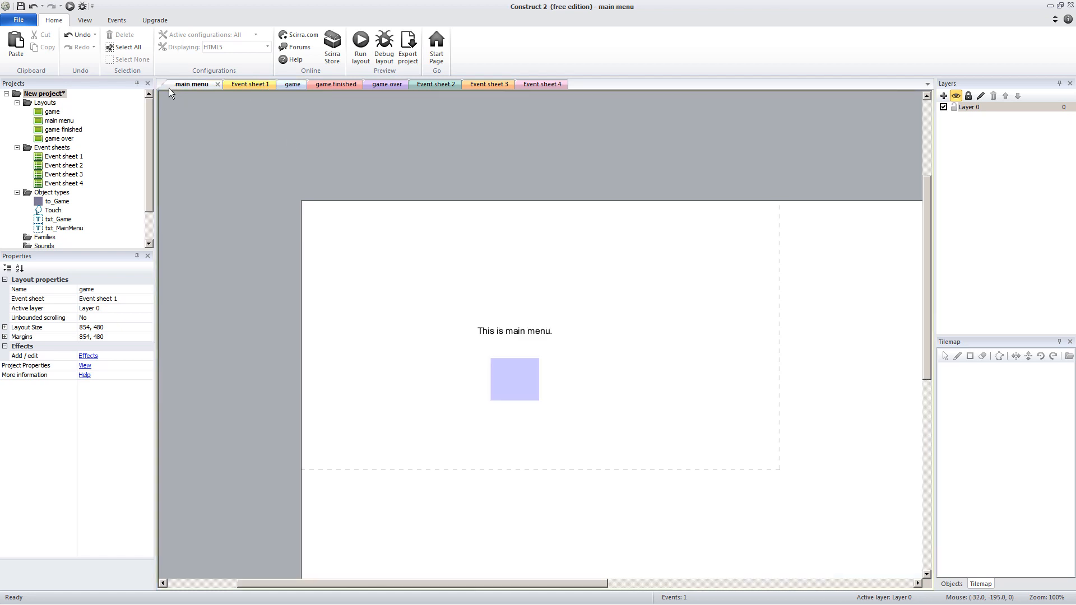
click(285, 148)
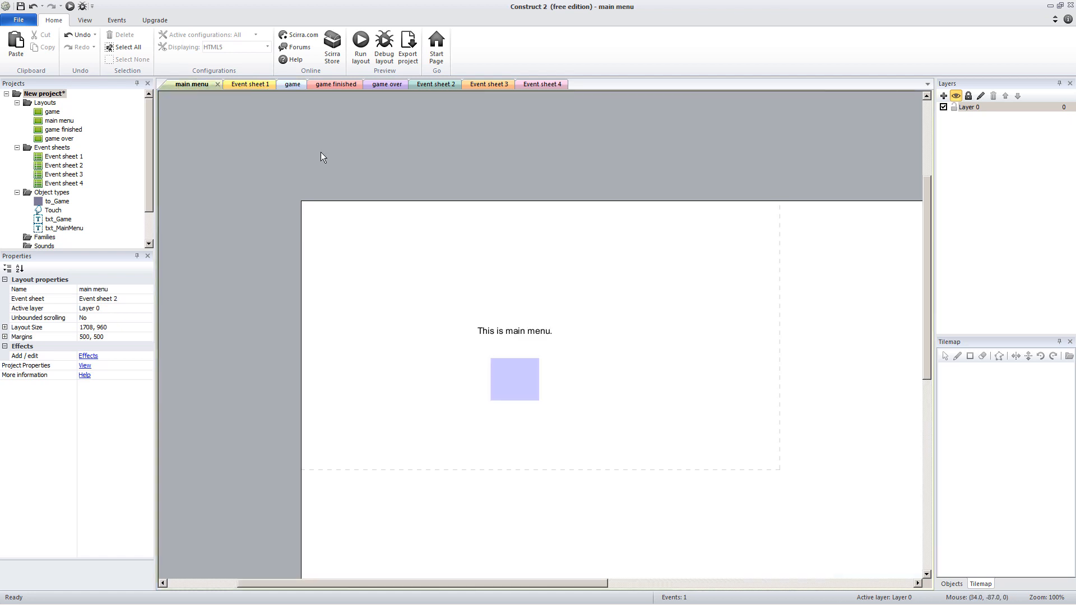
click(359, 48)
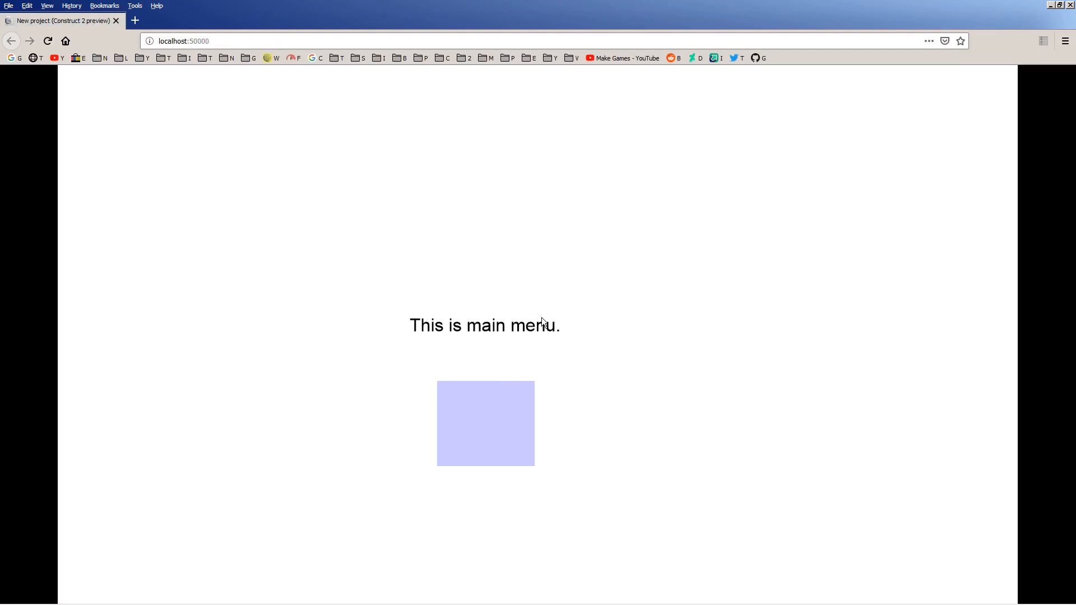
click(490, 412)
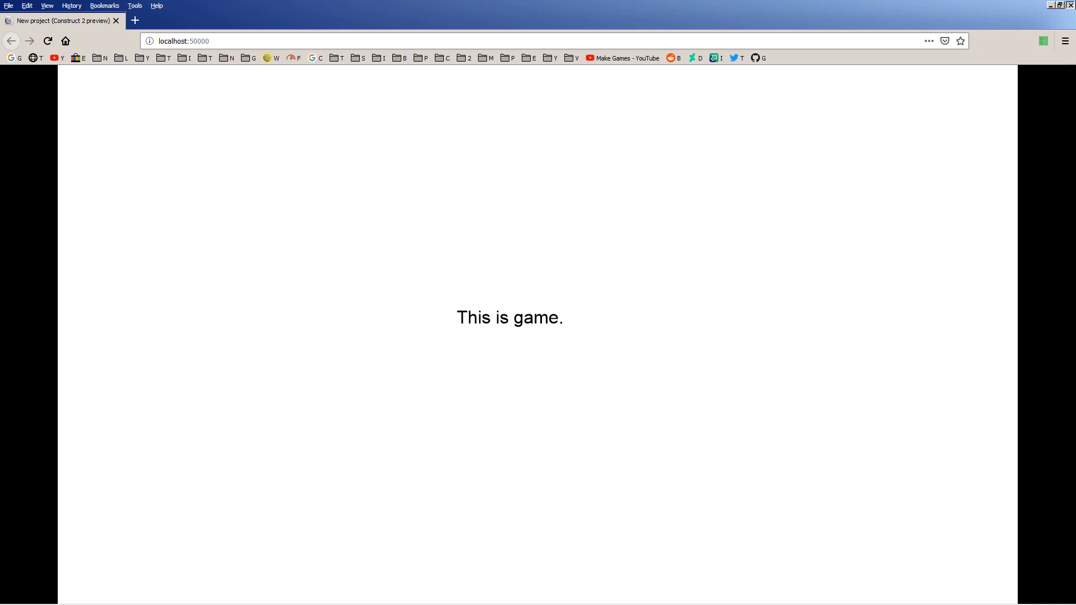
click(1070, 5)
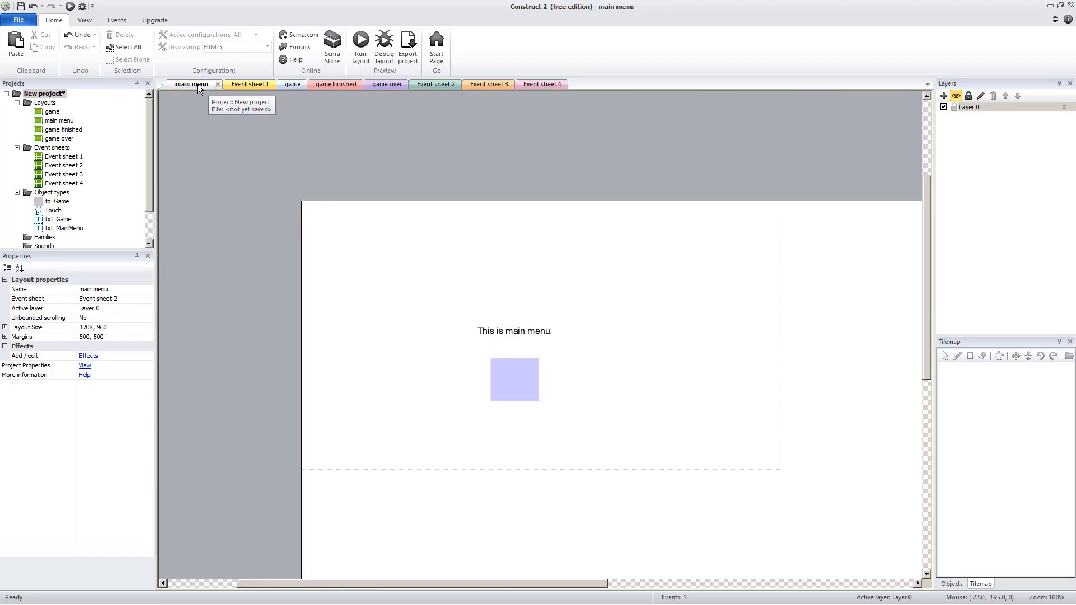
Place the game layout right after main menu, then clone the to_Game sprite and rename the copy to_GameOver.
drag(289, 84, 213, 82)
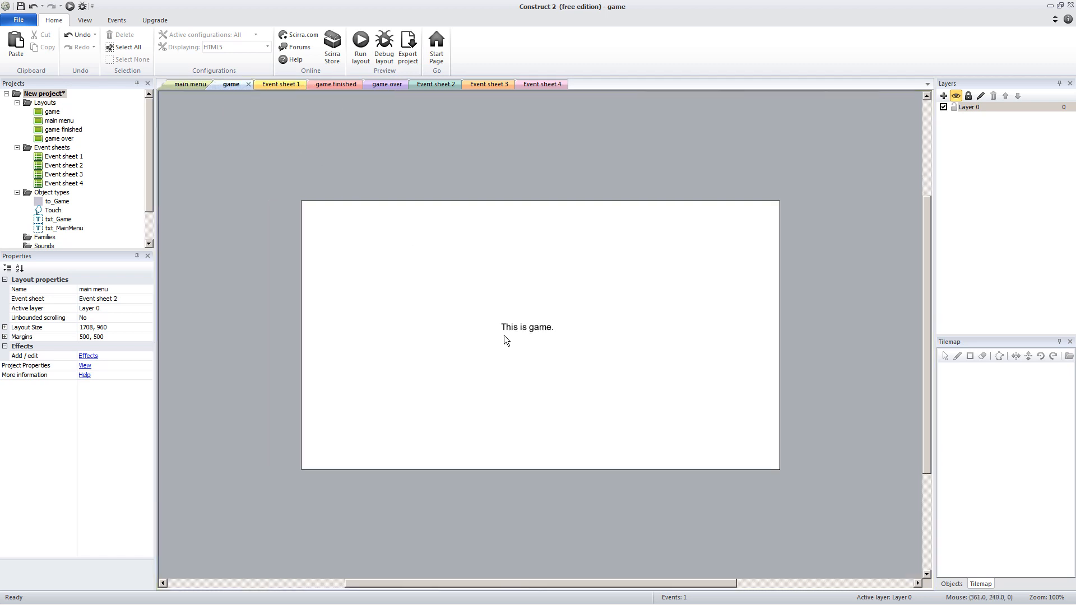
right_click(47, 202)
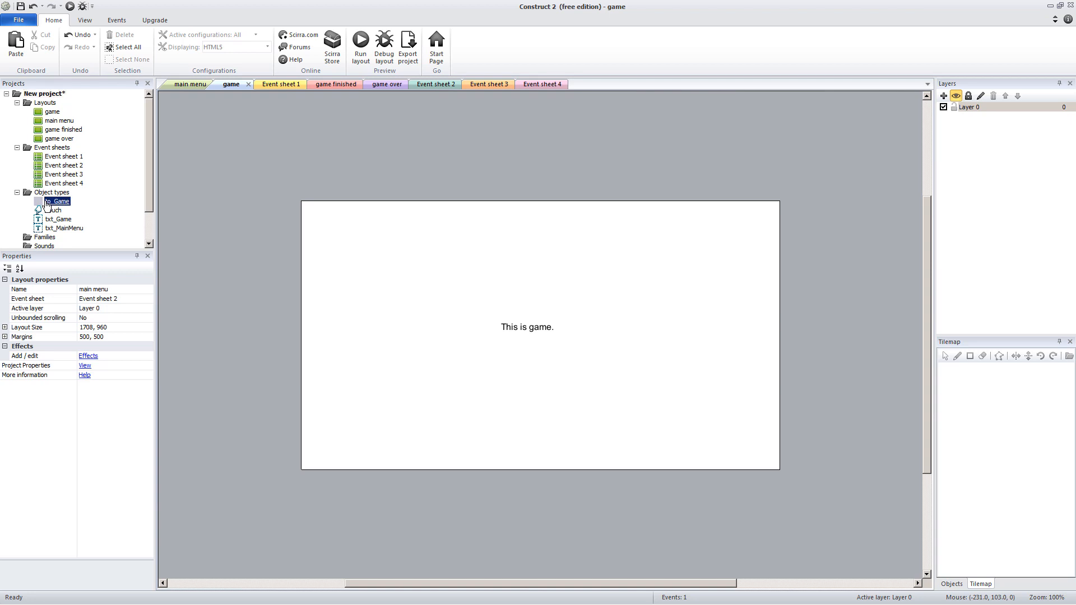
click(69, 210)
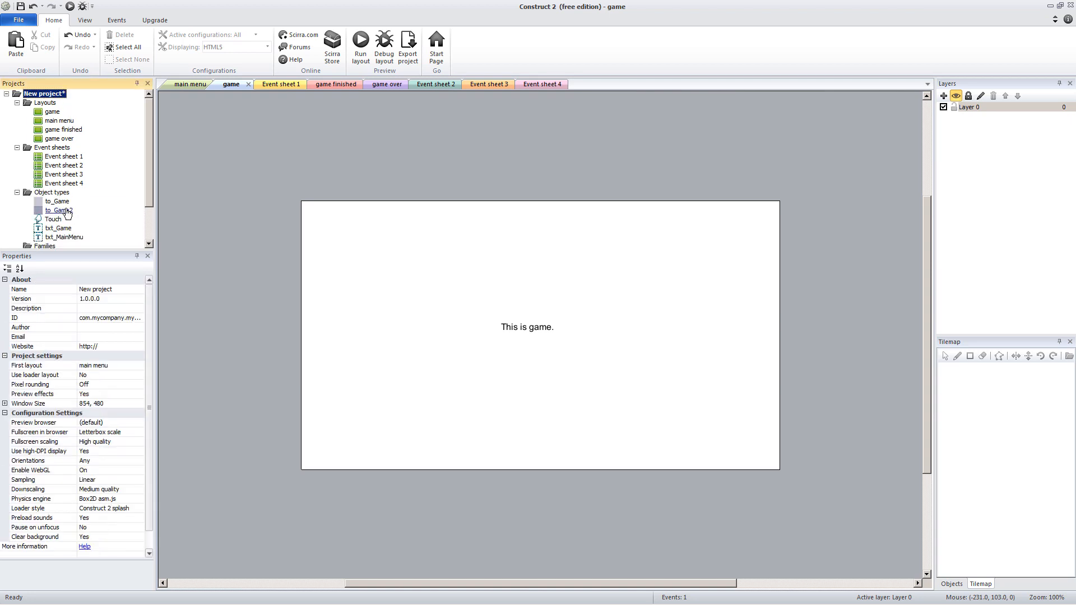
click(61, 212)
click(62, 211)
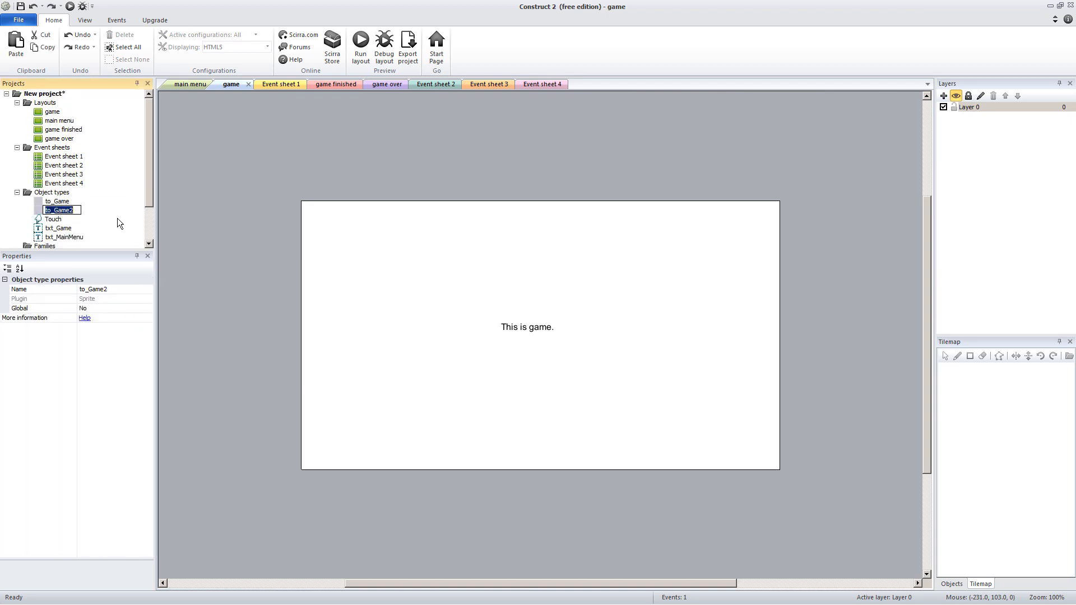
key(Right)
key(BackSpace)
key(BackSpace)
text(eOver)
key(Return)
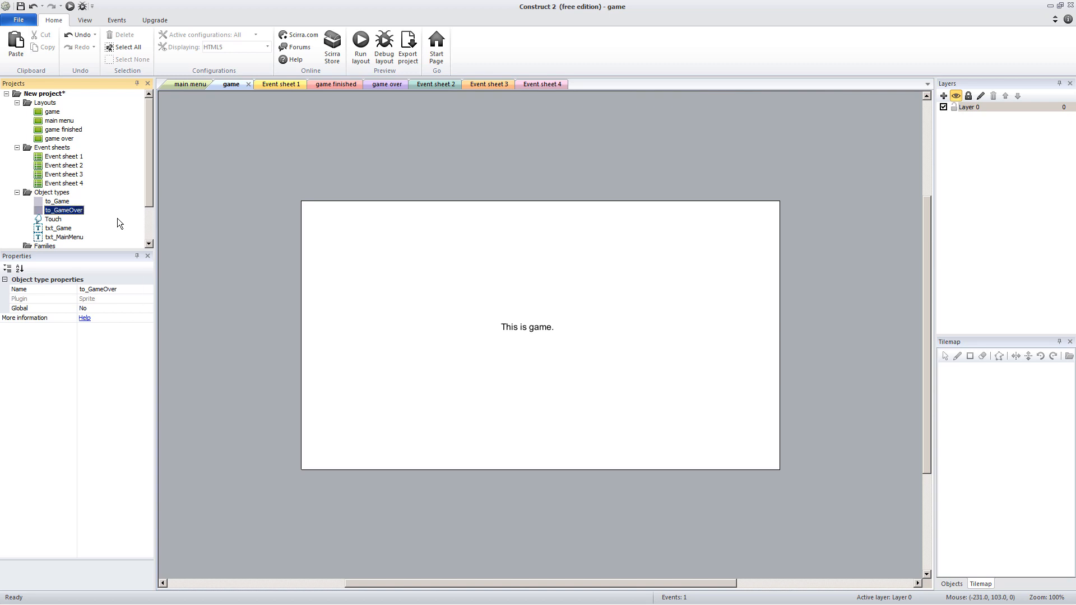
Clone the to_GameOver sprite and rename the copy to_GameFinished.
right_click(70, 212)
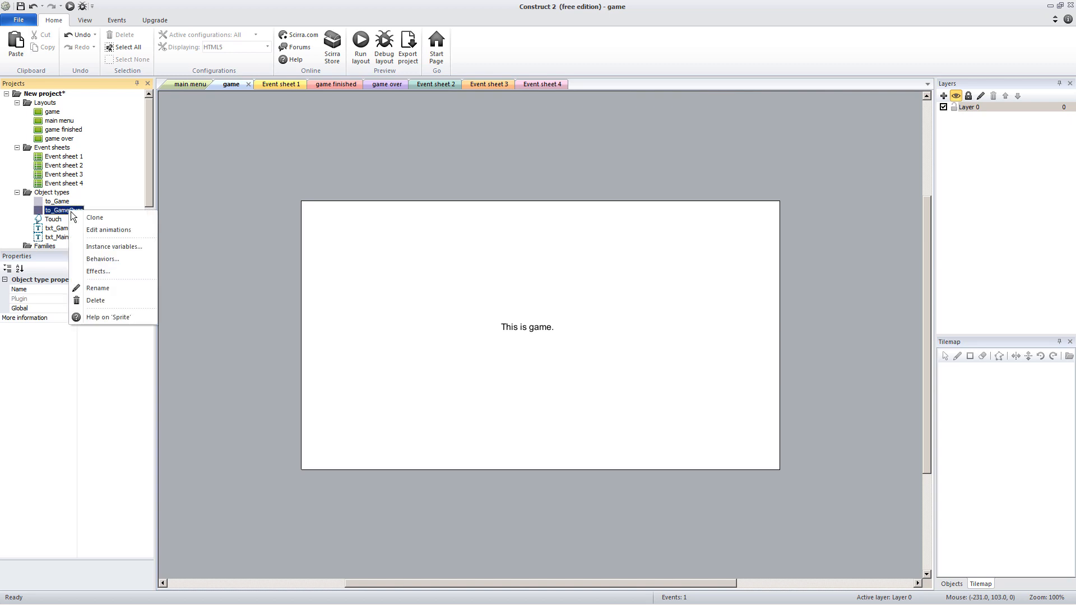
click(112, 217)
click(83, 222)
click(83, 222)
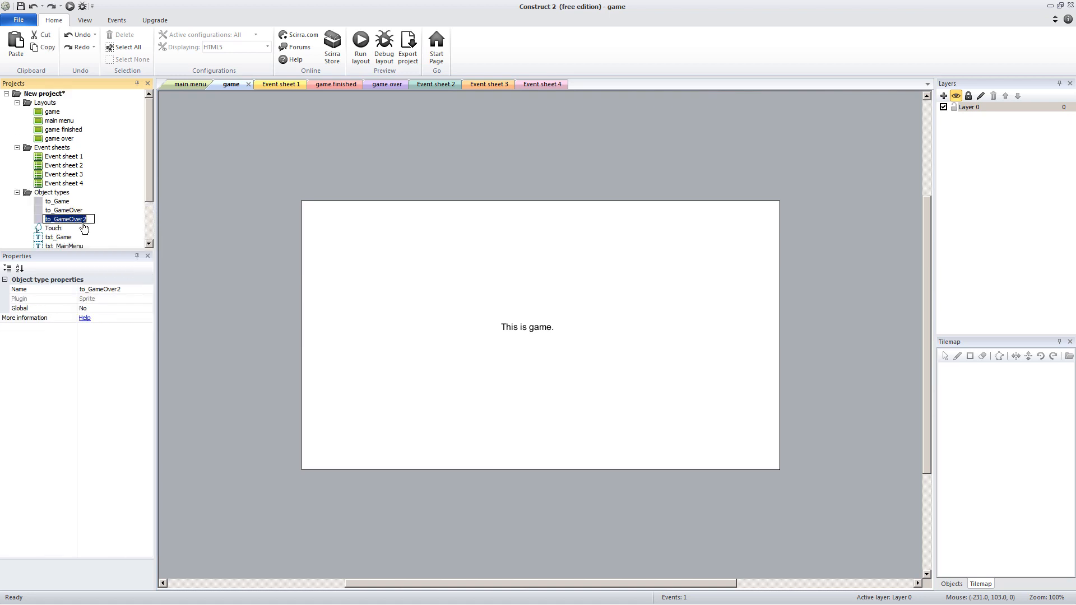
click(83, 222)
key(BackSpace)
key(BackSpace)
key(BackSpace)
key(BackSpace)
key(BackSpace)
text(Finished)
key(Return)
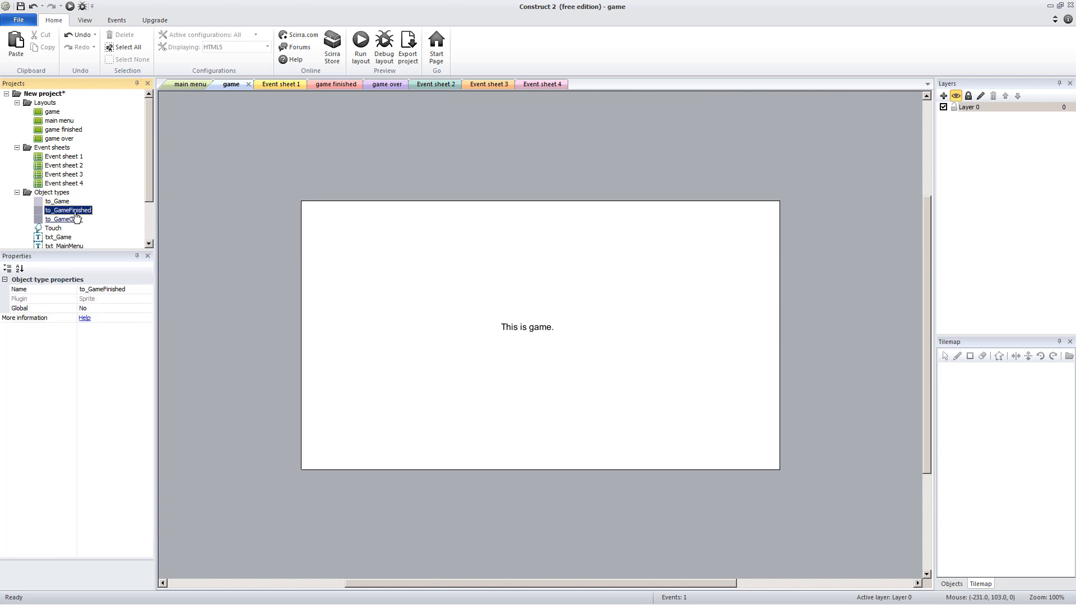
Place the to_GameFinished and to_GameOver sprites side by side below the label on the game layout, with to_GameOver on the left.
scroll(76, 216, down, 2)
drag(561, 381, 591, 389)
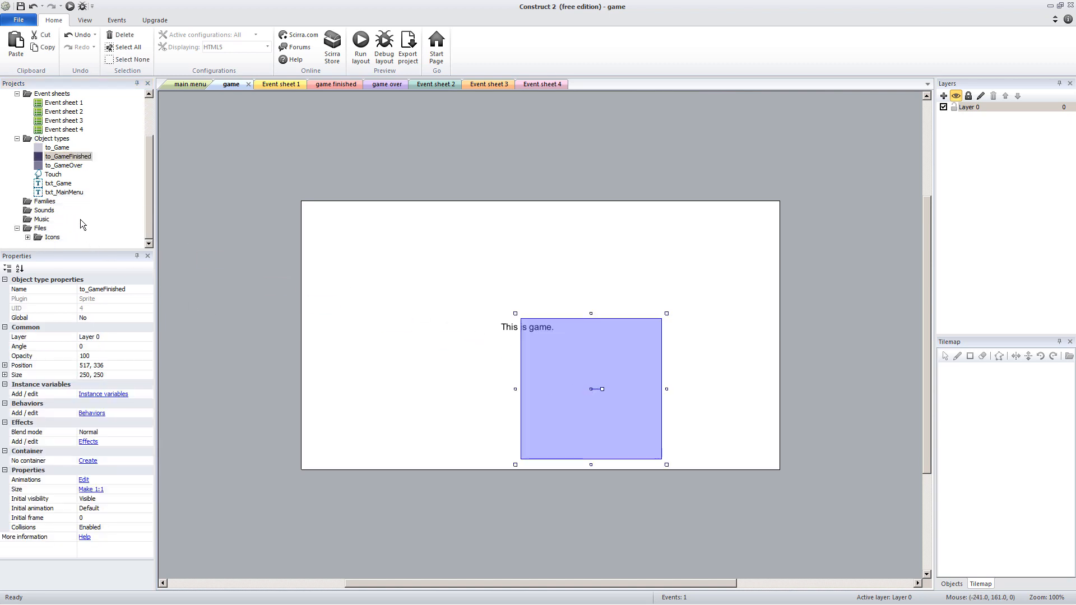
drag(64, 165, 458, 416)
drag(590, 395, 617, 414)
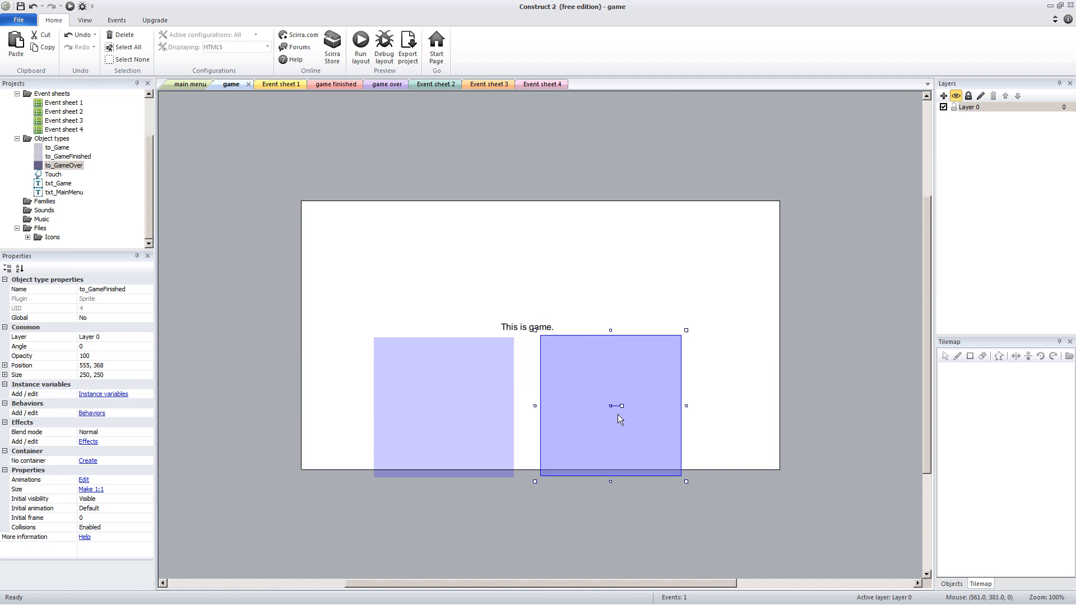
drag(471, 419, 482, 421)
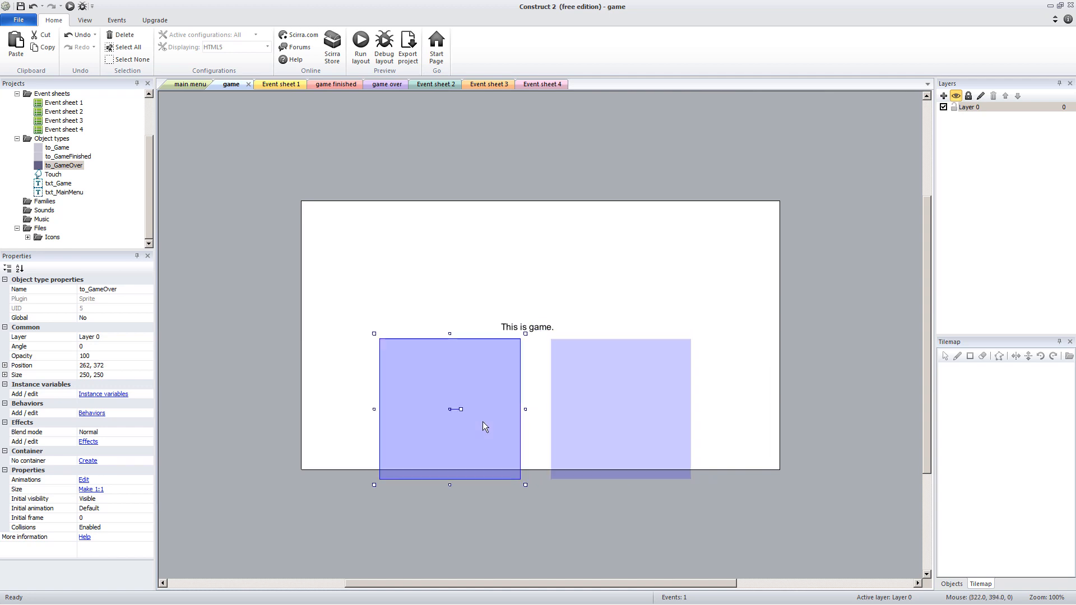
click(624, 294)
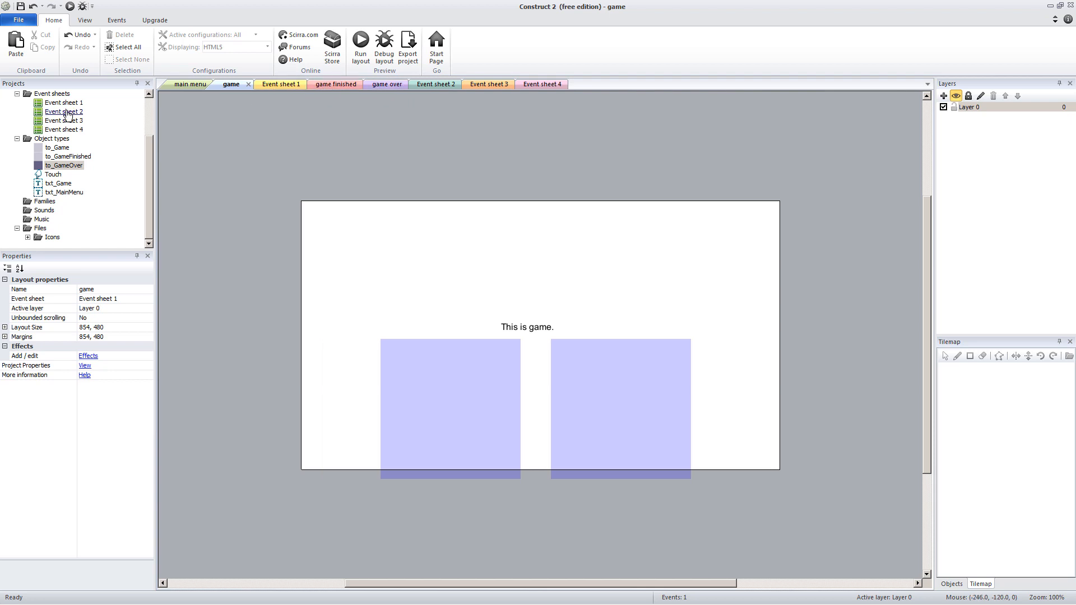
Check which event sheets the game and main menu layouts use, and add a Touch On touched object event for to_GameFinished to Event sheet 1.
click(150, 129)
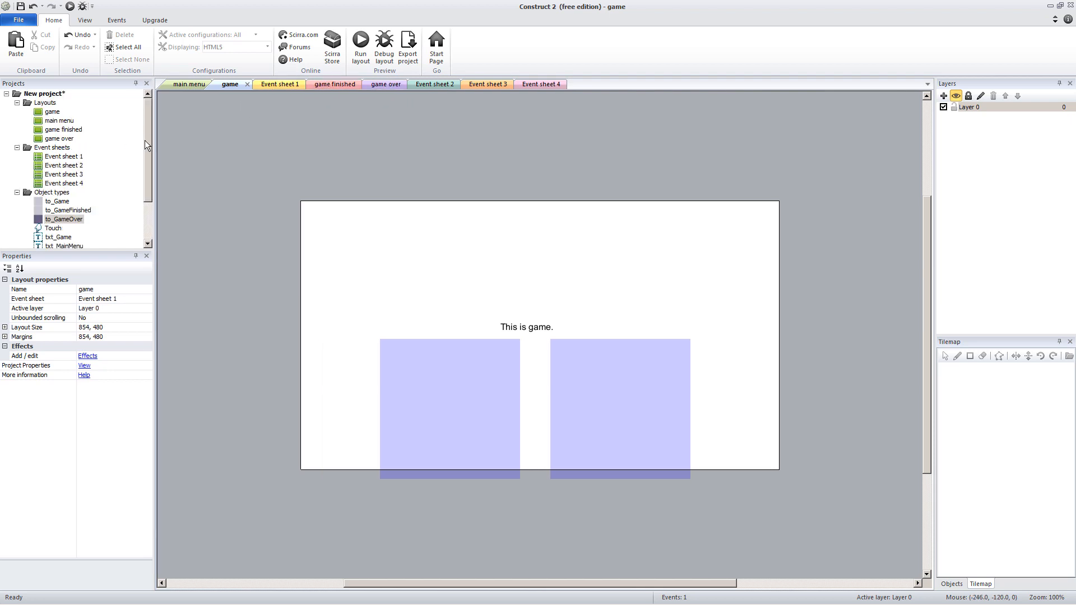
click(51, 113)
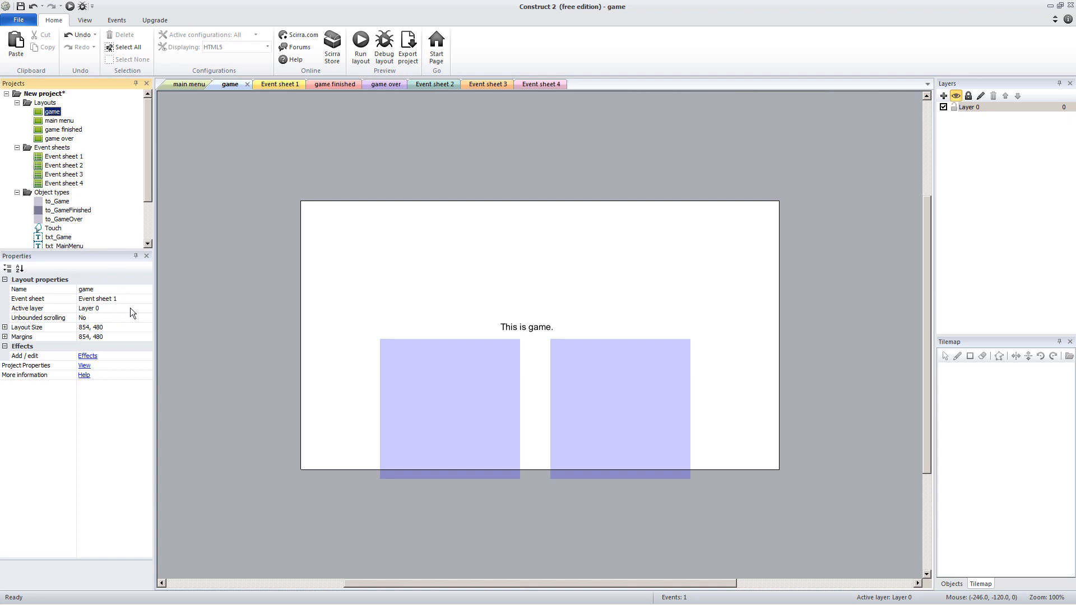
click(59, 121)
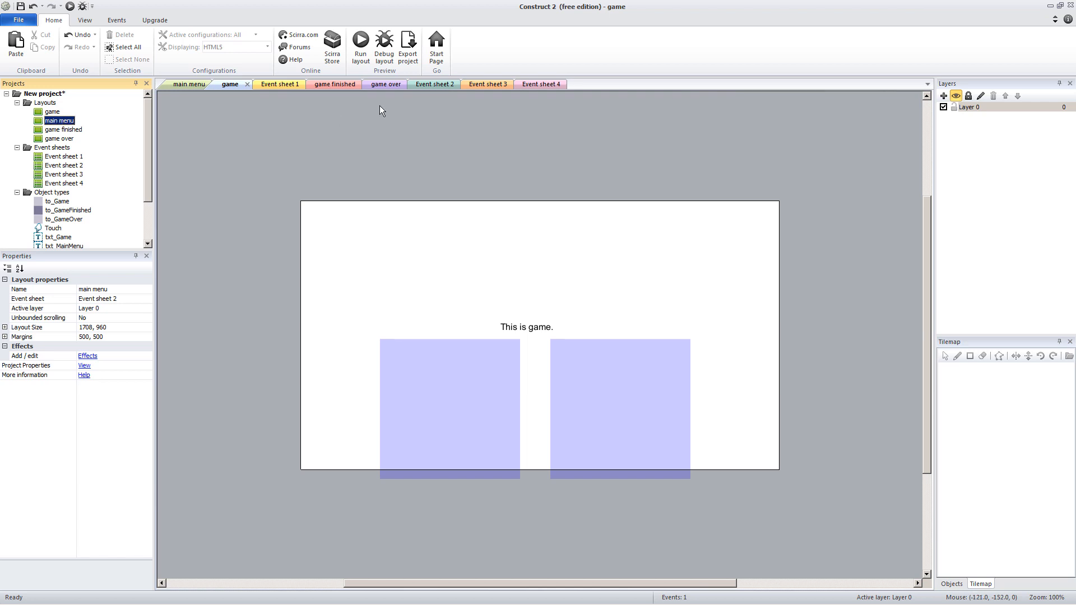
click(432, 86)
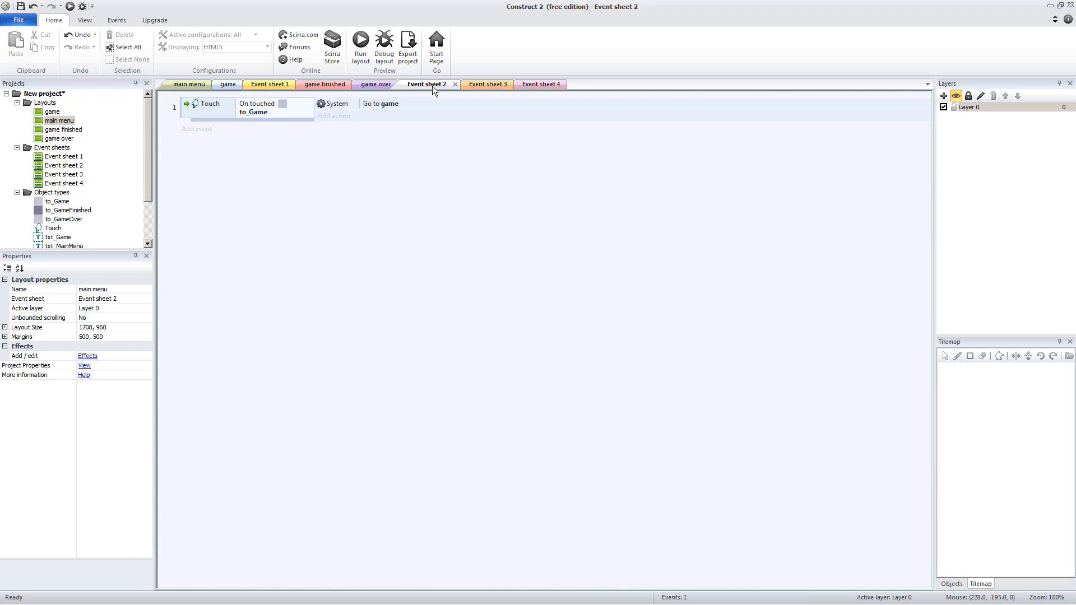
click(266, 86)
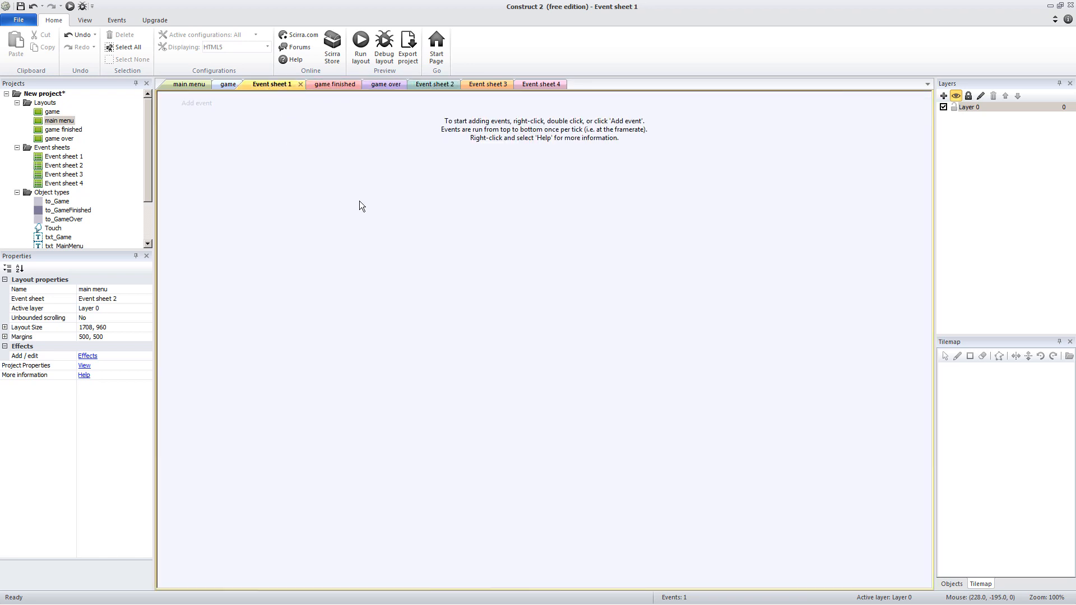
click(192, 104)
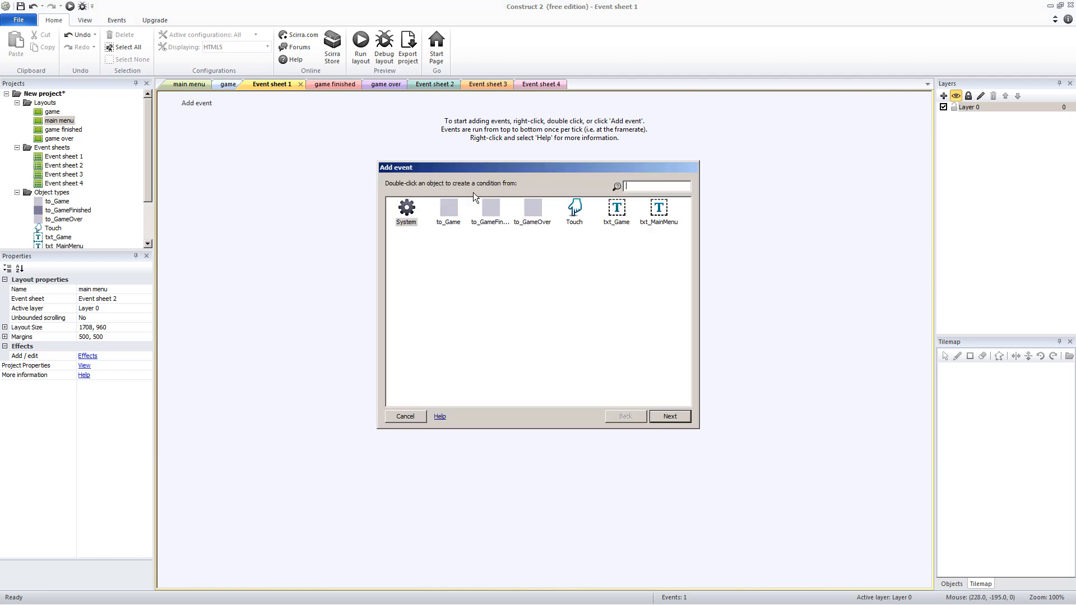
double_click(569, 209)
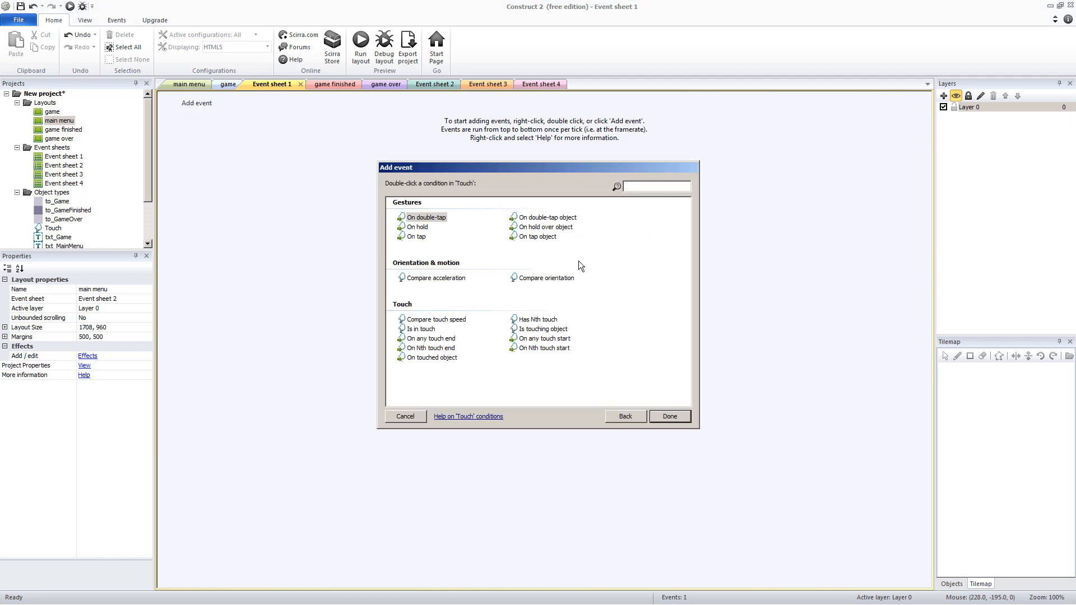
double_click(440, 358)
click(538, 281)
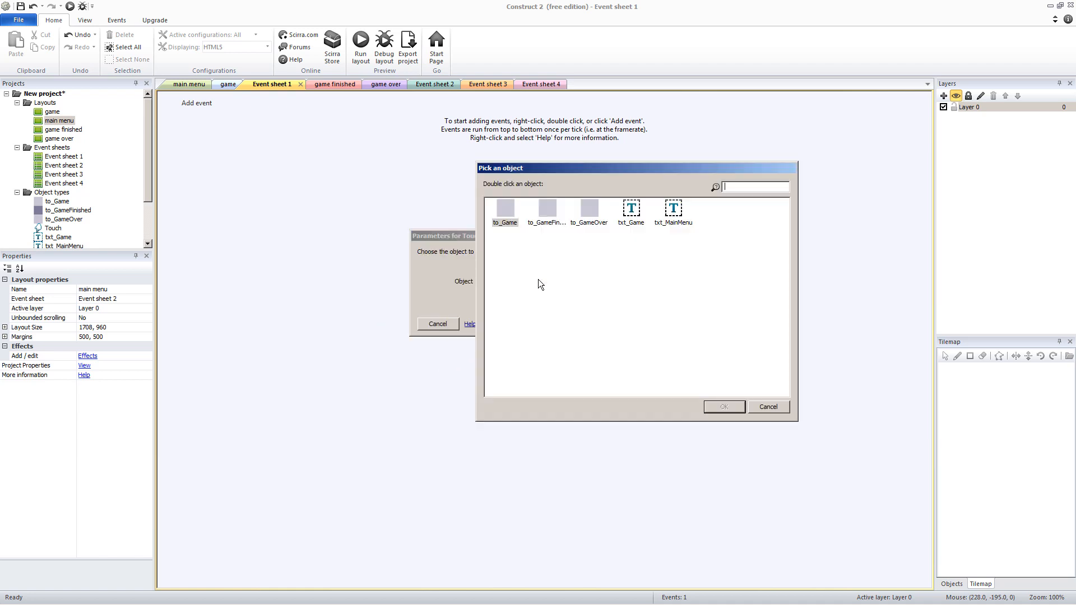
double_click(544, 216)
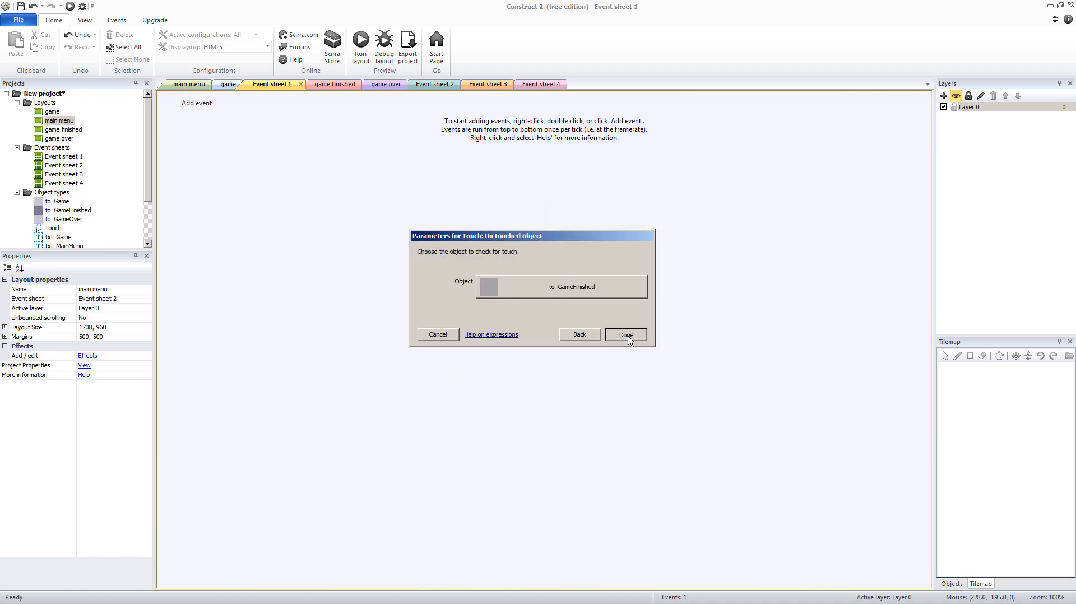
click(626, 334)
Add a System Go to layout action targeting game finished to the to_GameFinished touch event.
click(334, 103)
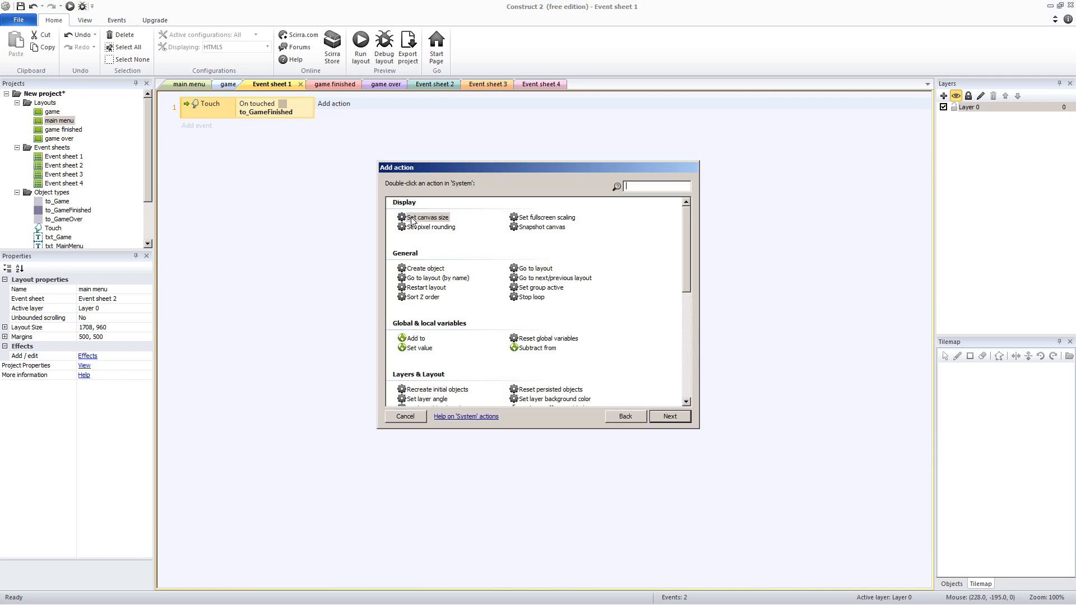
double_click(549, 269)
click(572, 281)
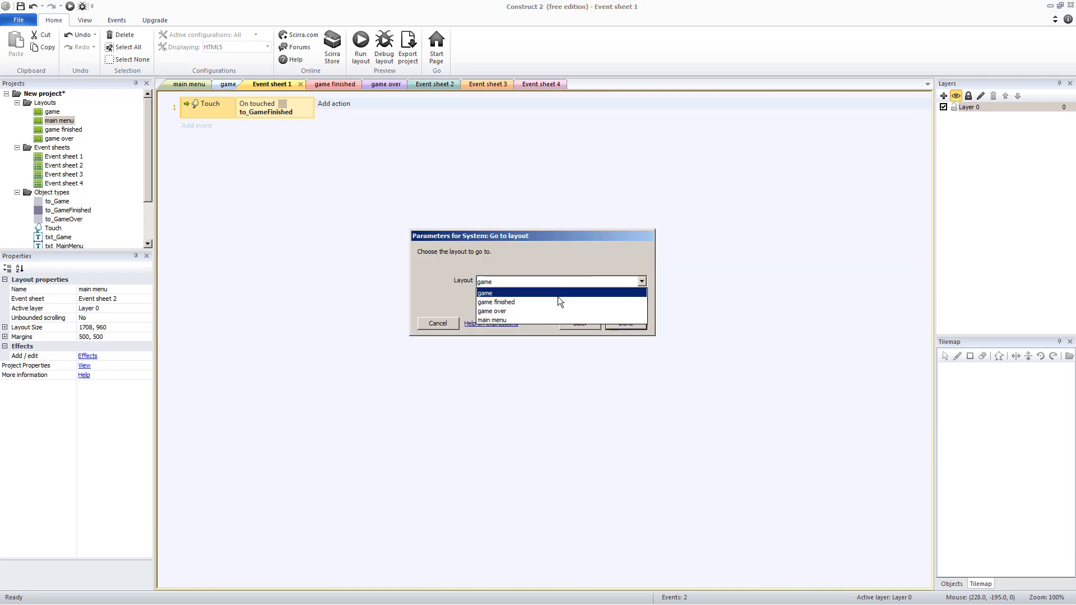
click(558, 298)
click(621, 325)
Duplicate the to_GameFinished touch event and replace the touched object in the copy with to_GameOver.
click(184, 110)
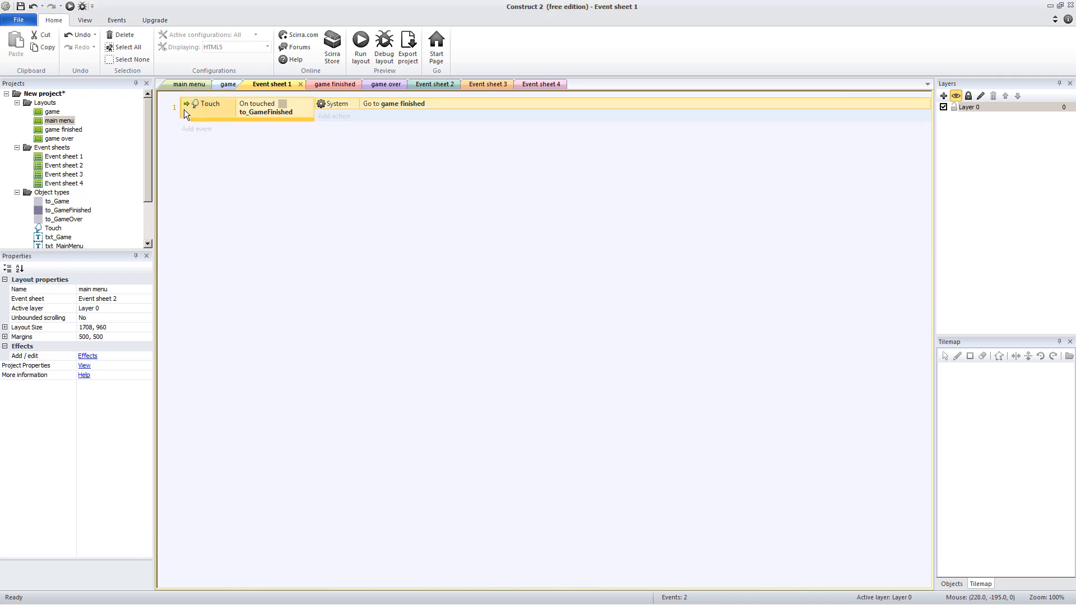
key(ctrl+c)
key(ctrl+v)
click(274, 139)
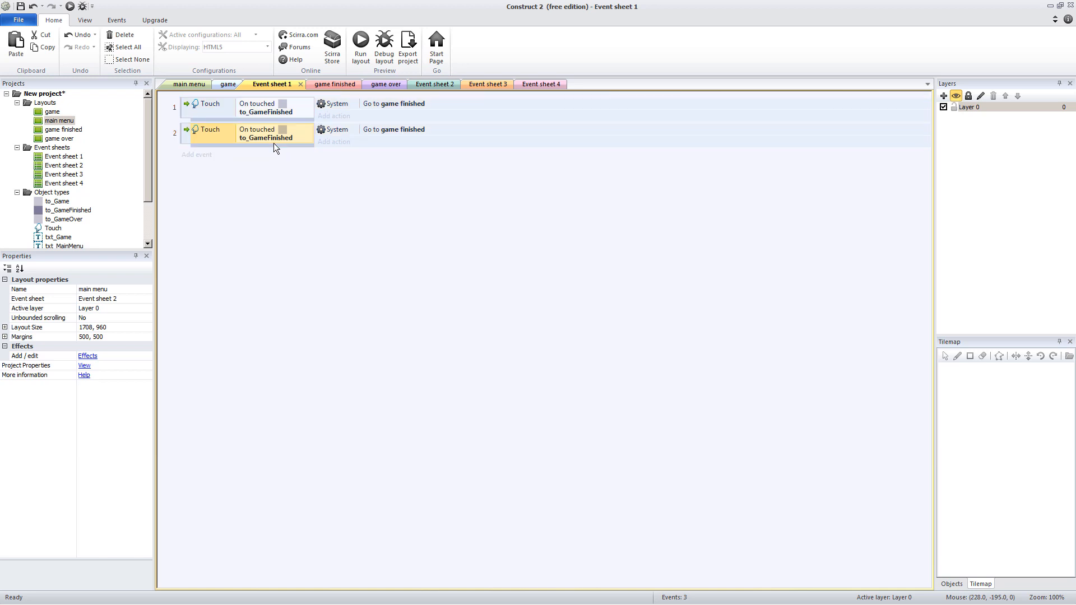
double_click(283, 138)
double_click(547, 222)
Set the Go to layout action of the to_GameOver event to the game over layout.
double_click(388, 131)
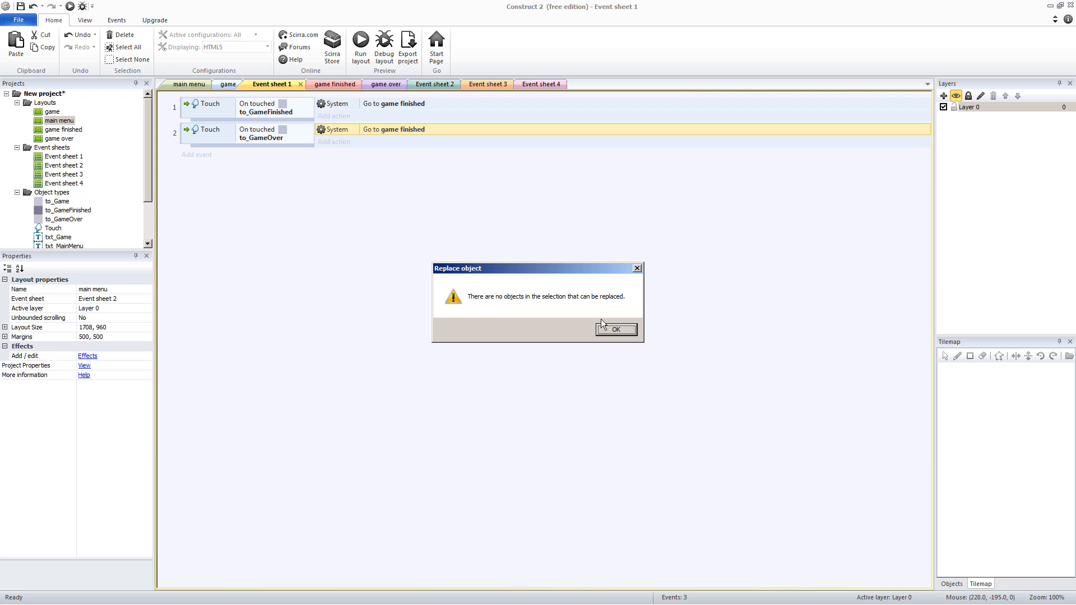
click(616, 329)
double_click(398, 129)
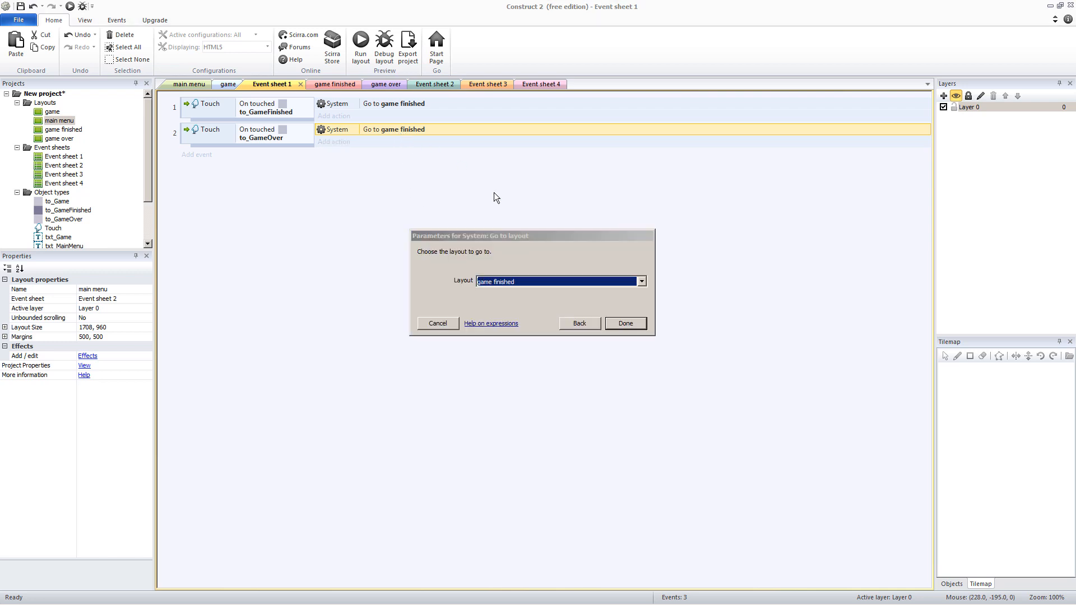
click(532, 280)
click(533, 306)
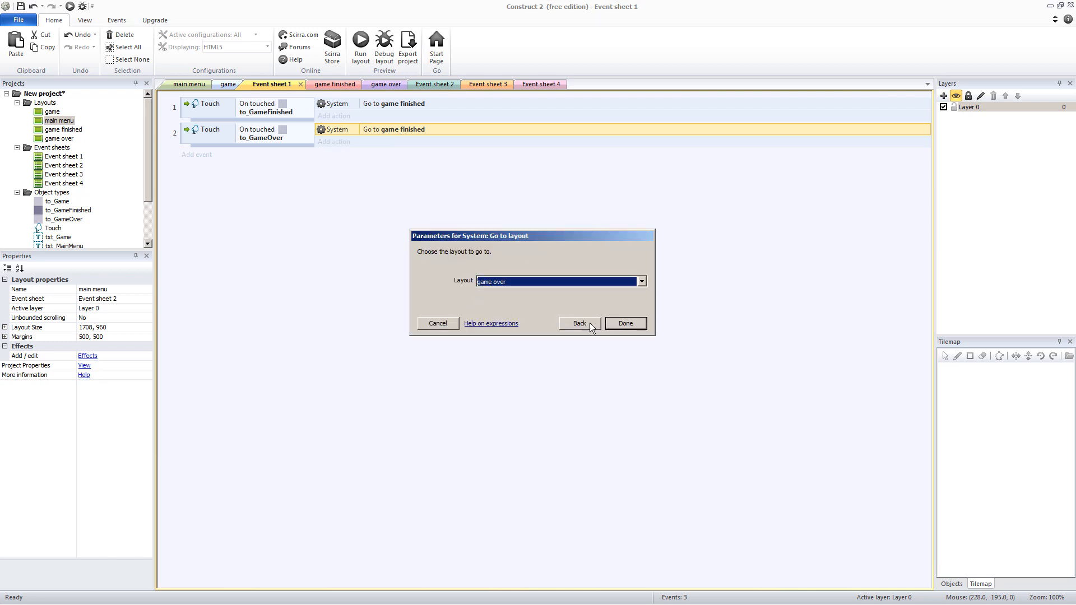
click(627, 325)
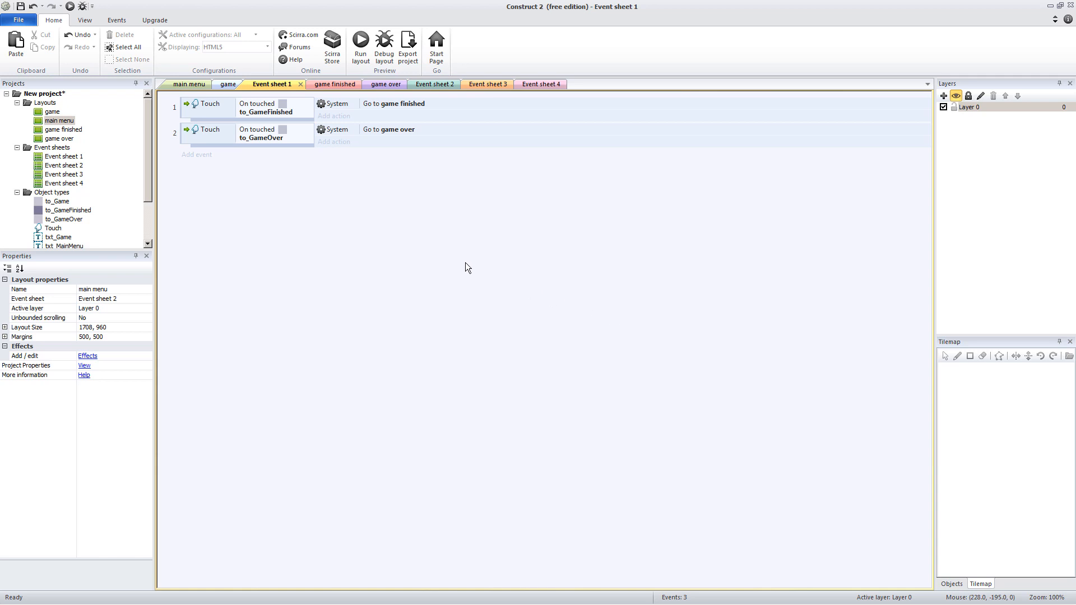
Preview the main menu layout, touch its sprite and the to_GameOver sprite to test the layout switches, and close the preview.
click(189, 85)
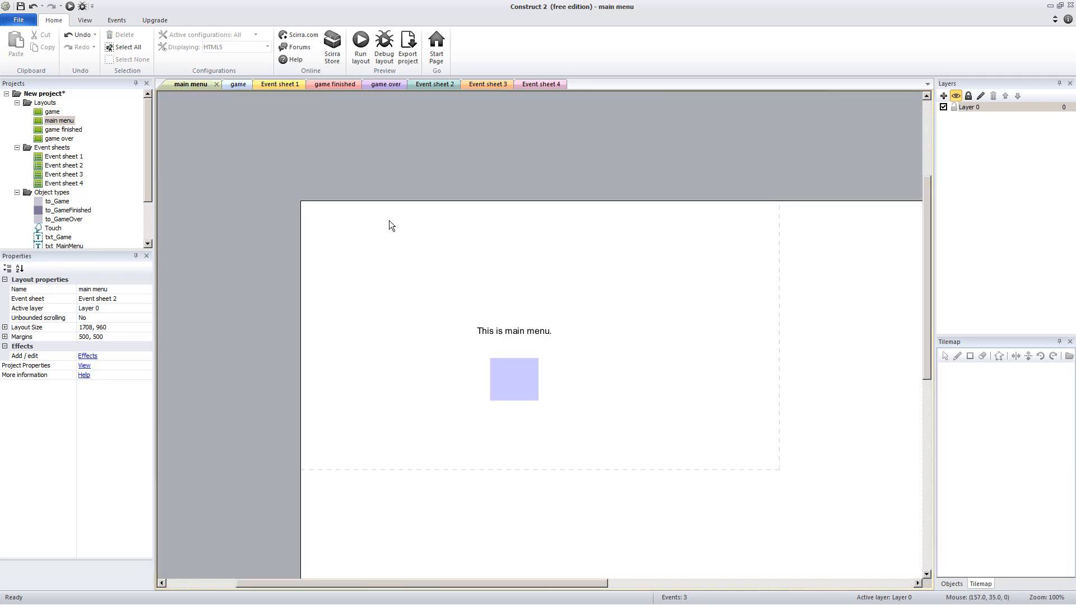
click(360, 45)
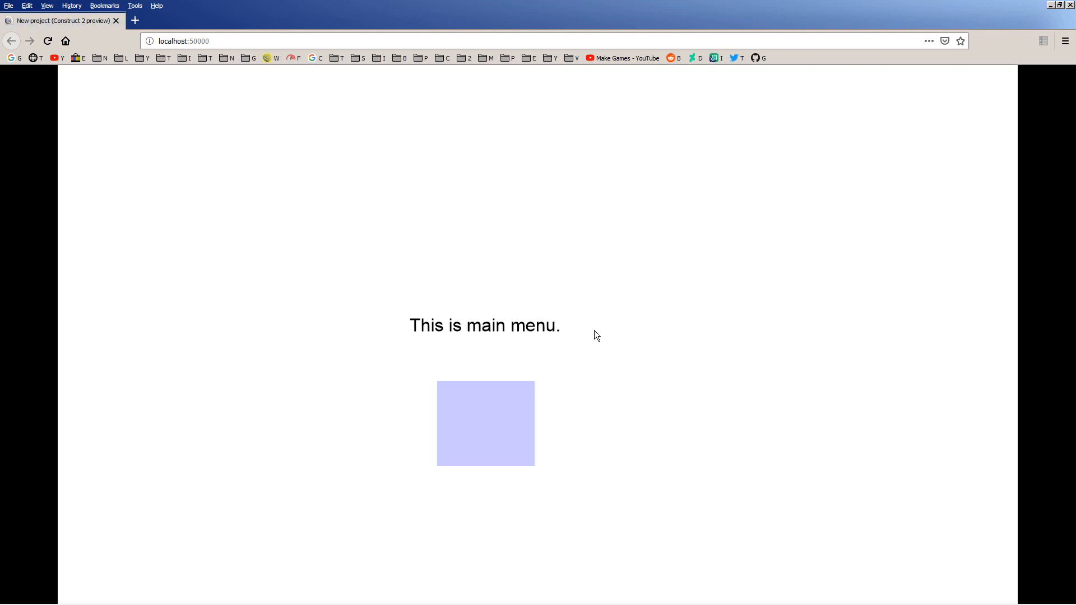
click(497, 401)
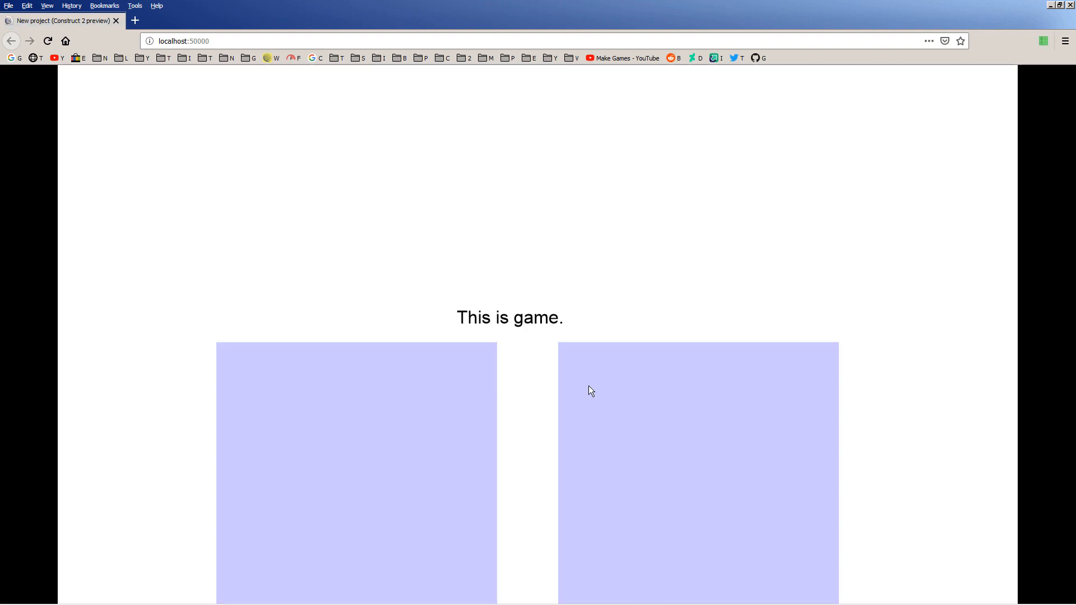
click(399, 423)
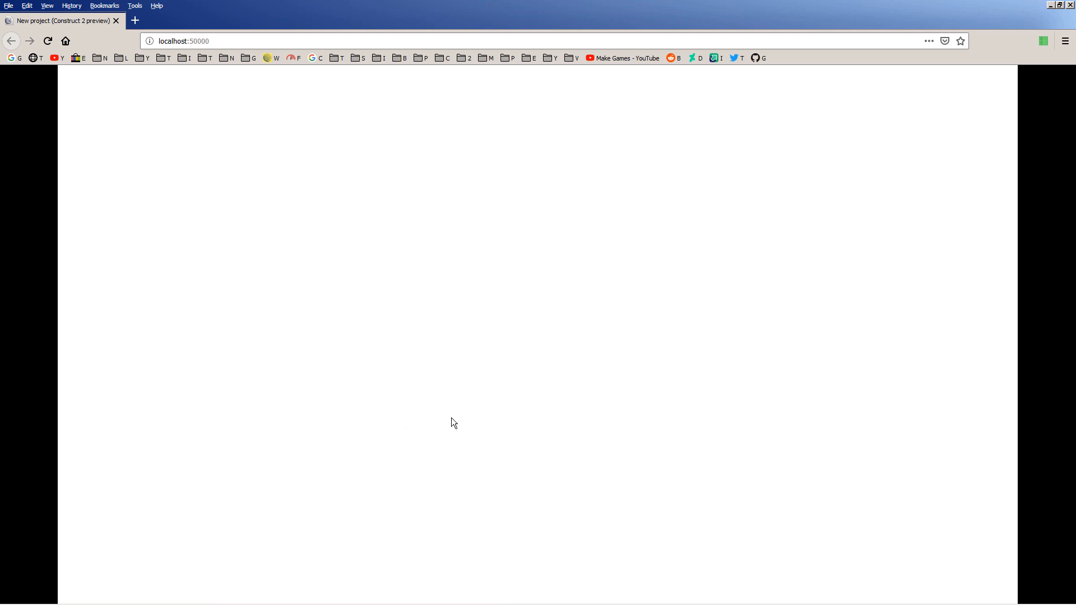
click(1069, 5)
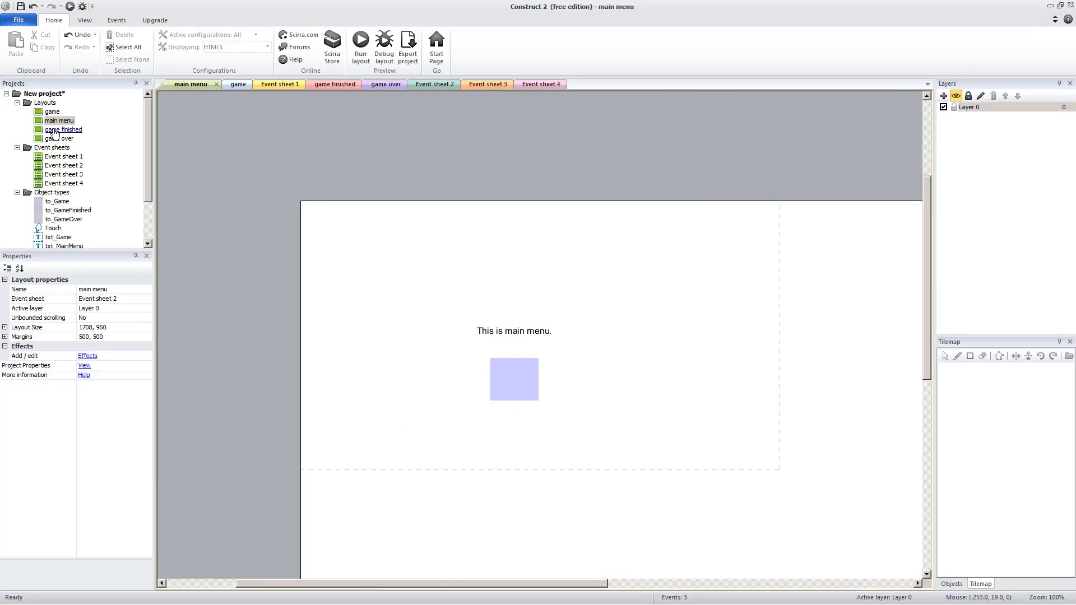
Open the game finished layout and make two clones of the txt_MainMenu text object.
click(343, 84)
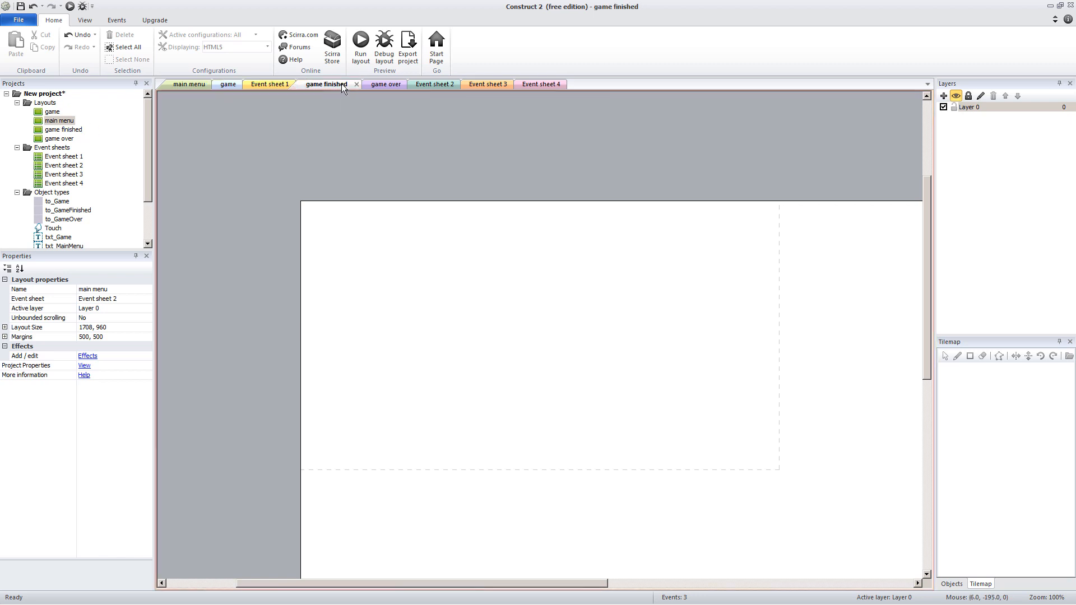
click(57, 246)
scroll(60, 241, down, 2)
right_click(65, 195)
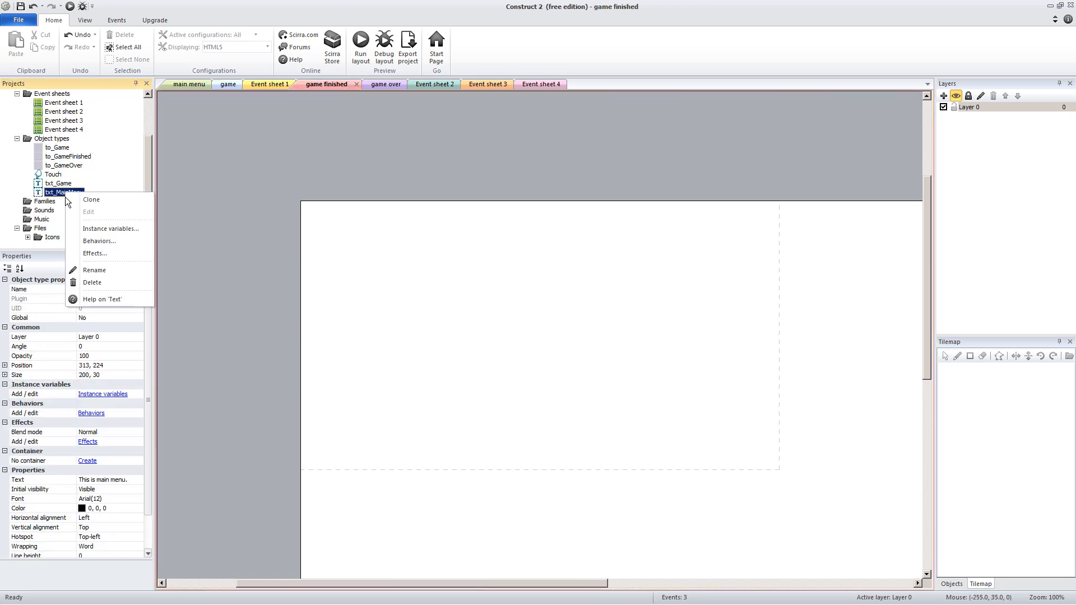
click(78, 200)
right_click(73, 201)
click(82, 209)
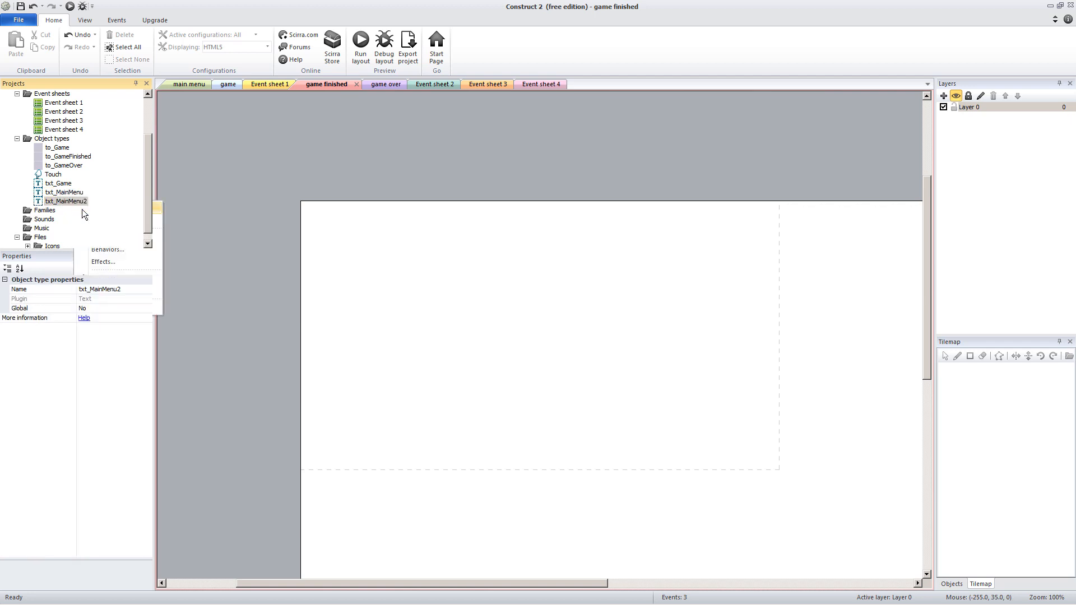
Rename the text clone txt_MainMenu2 as txt_GameFinished.
click(62, 201)
click(59, 201)
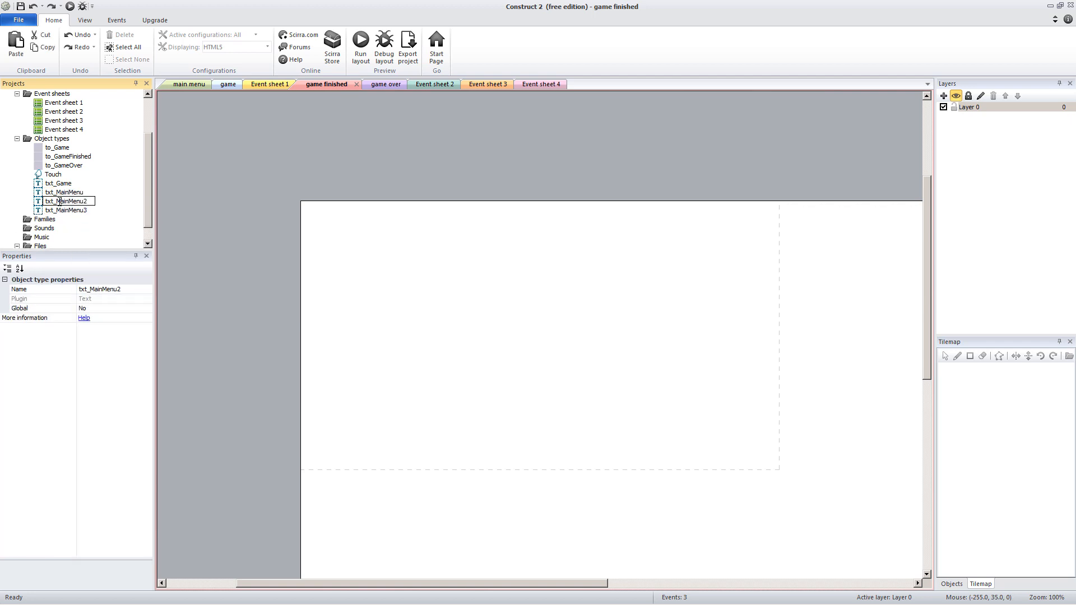
text(txt_GameFinished)
key(Return)
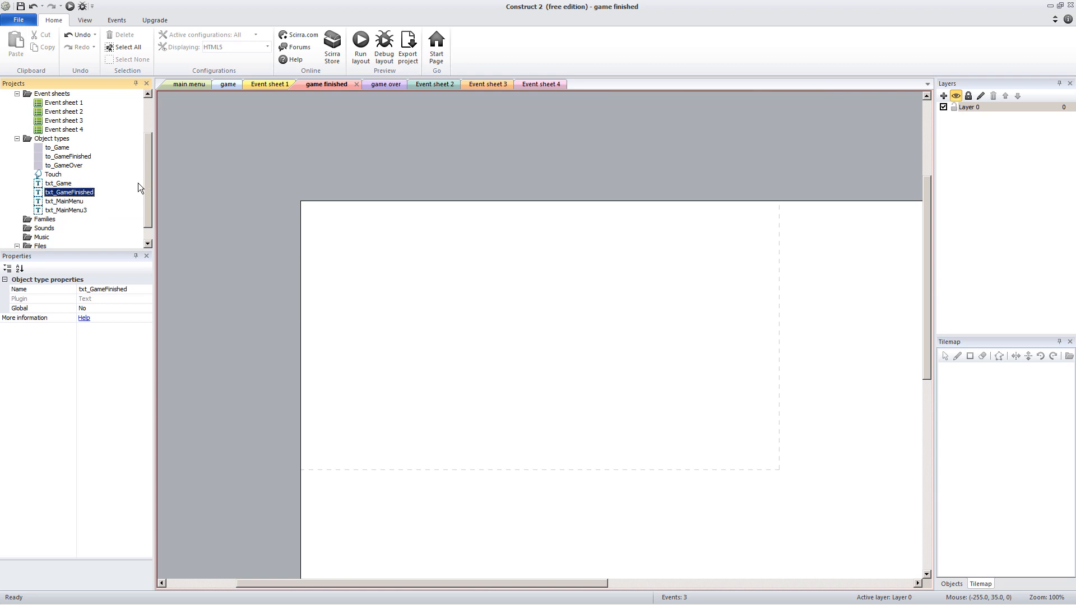
Rename the text clone txt_MainMenu3 as txt_GameOver.
scroll(139, 184, down, 1)
click(62, 192)
click(54, 192)
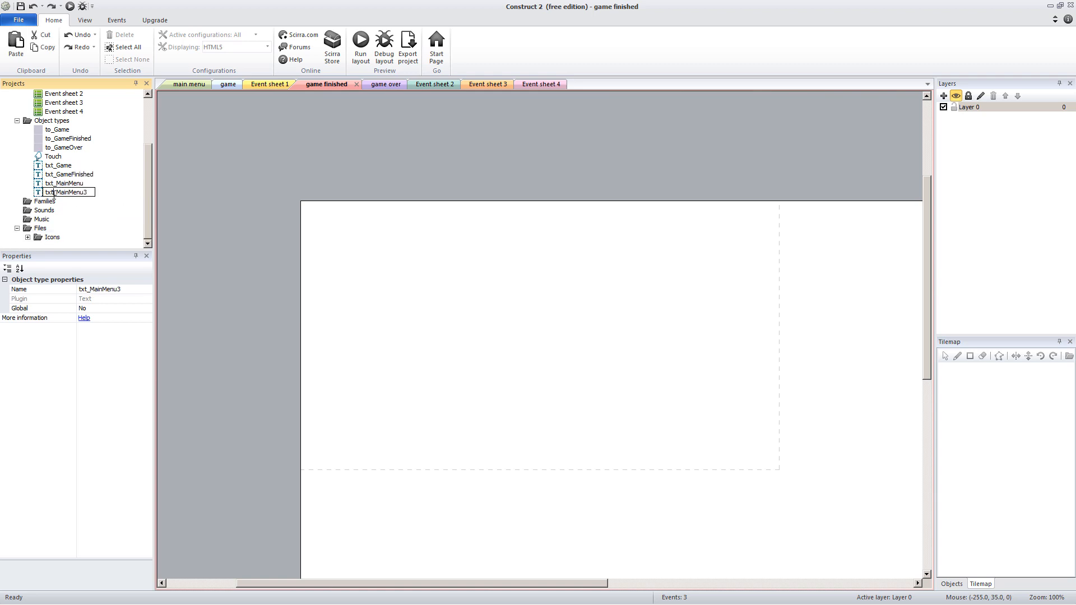
key(ctrl+a)
text(txt_Gma)
key(BackSpace)
text(ameOver)
key(Return)
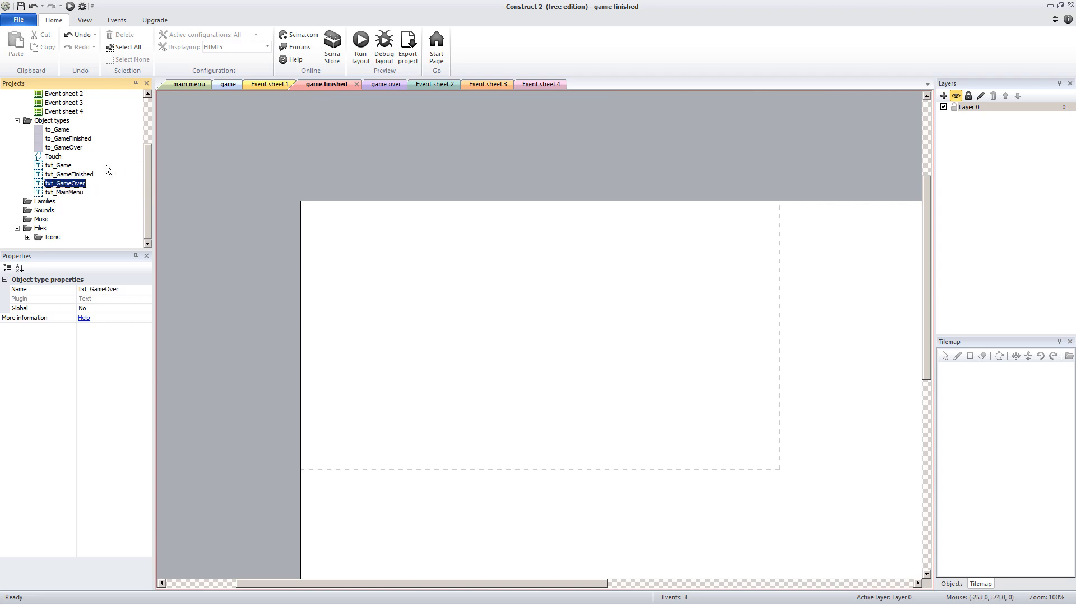
Place txt_GameFinished at about 390, 231 on the game finished layout and start its text with "This is".
drag(62, 165, 467, 297)
drag(68, 174, 519, 332)
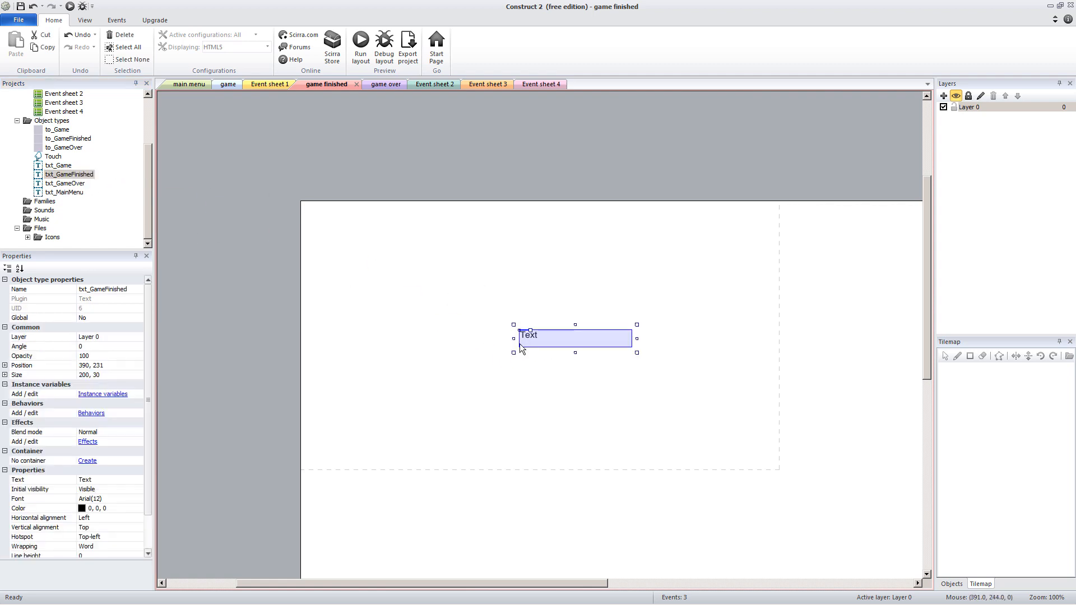
click(107, 480)
text(This is )
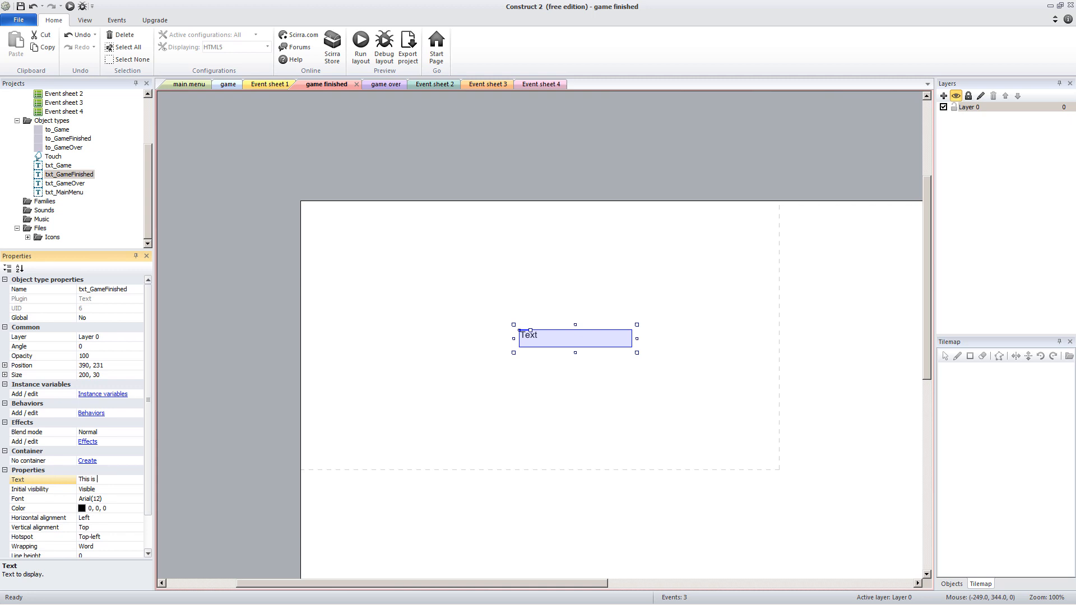
Set the txt_GameFinished text to "This is game finished." and move it to about 313, 232 in the layout.
text(game finished.)
click(408, 281)
drag(577, 336, 533, 338)
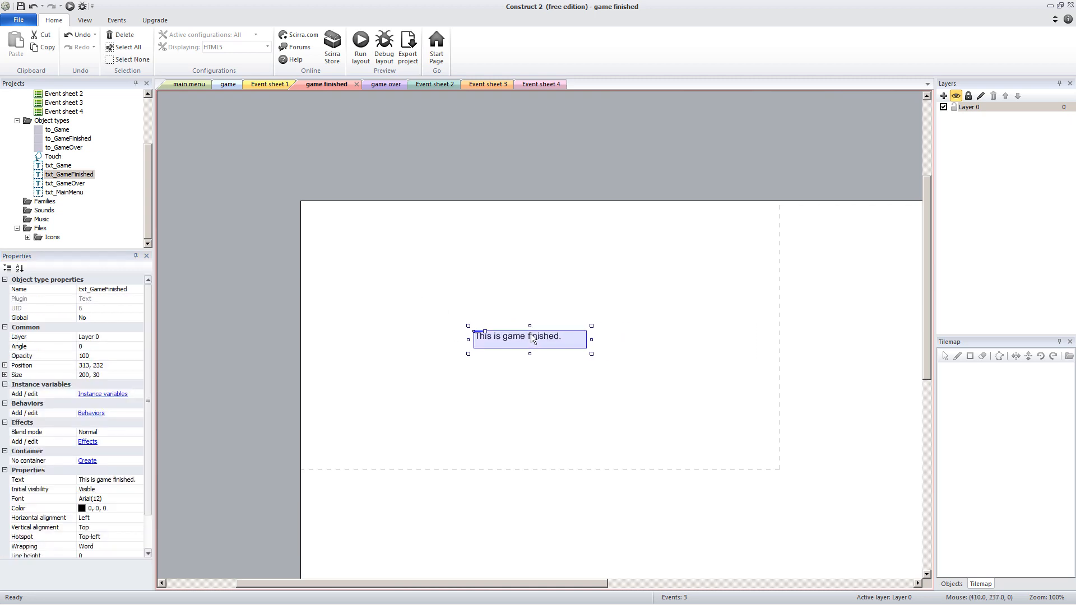
Place txt_GameOver on the game over layout at about 331, 219 and set its text to "This is game over.".
click(81, 184)
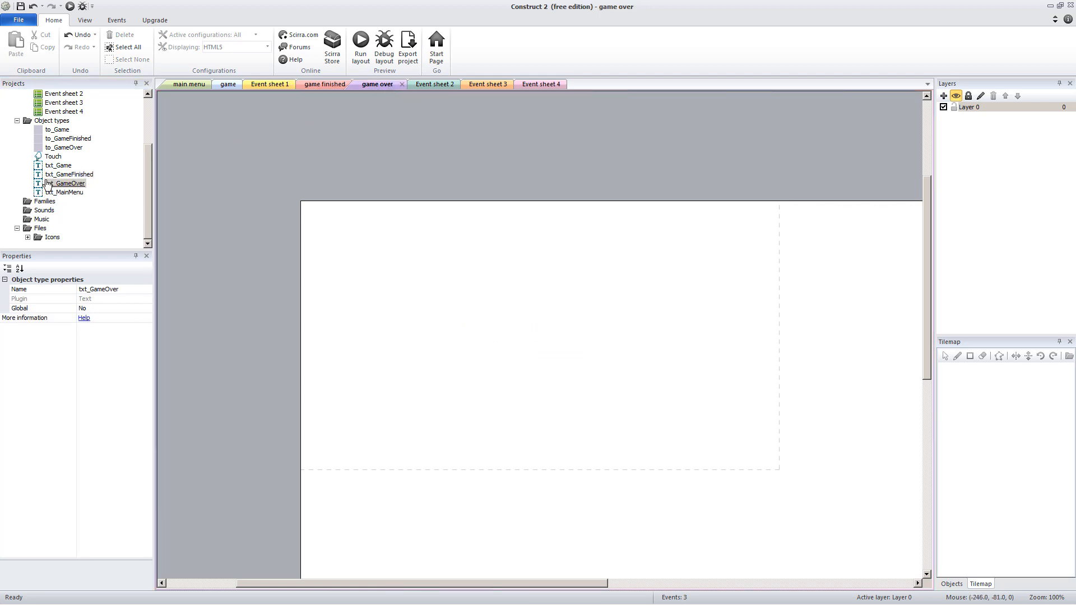
drag(49, 184, 491, 327)
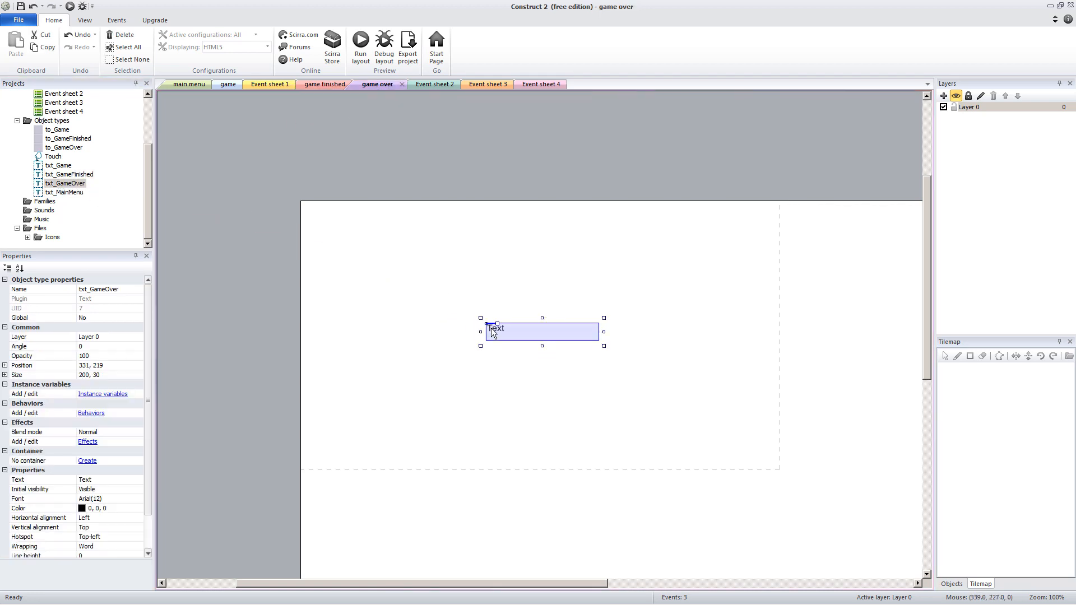
click(95, 480)
text(Thi)
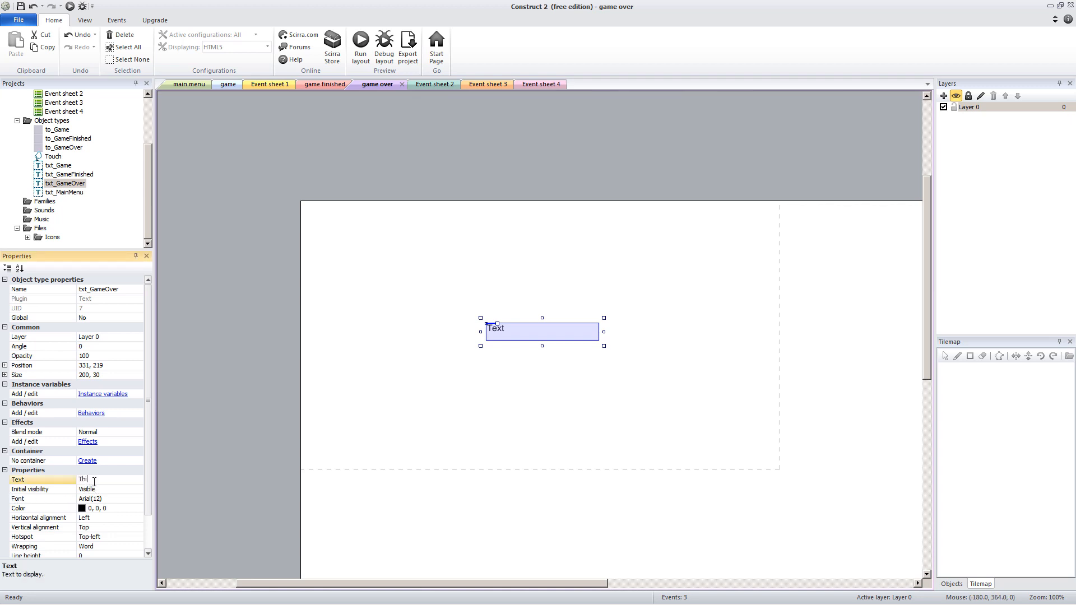
text(s is game over.)
click(200, 281)
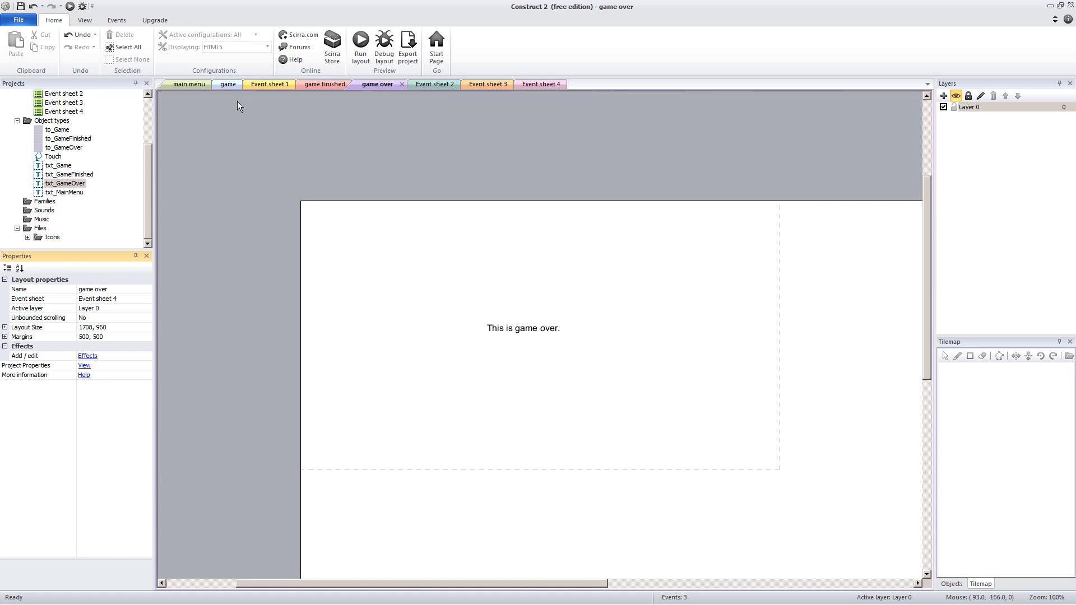
Preview the project from the main menu layout, test the links between layouts, and return to the Construct 2 editor.
click(199, 84)
click(360, 48)
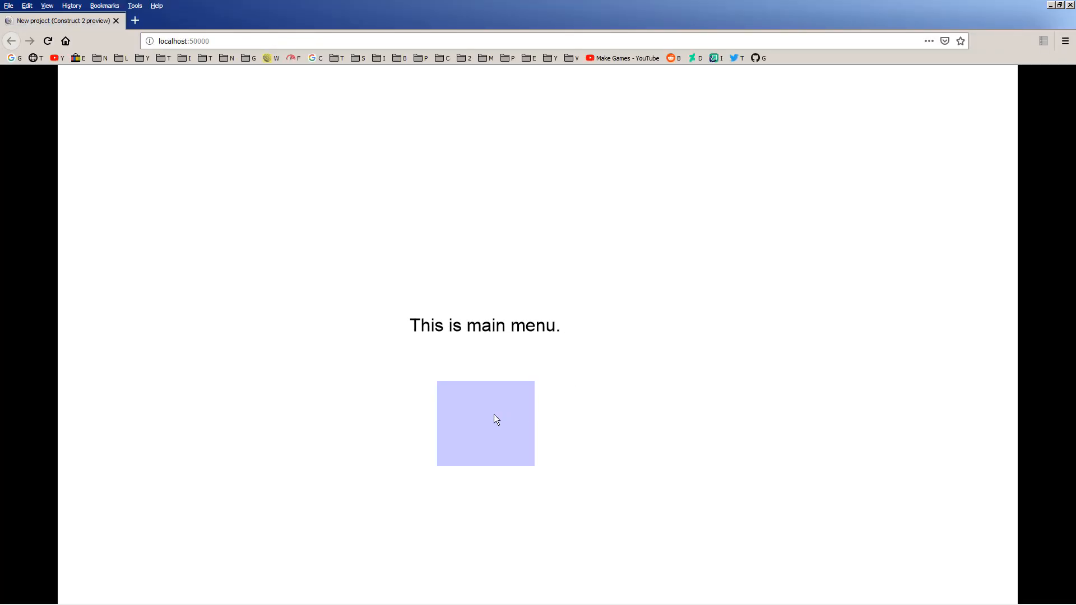
click(495, 418)
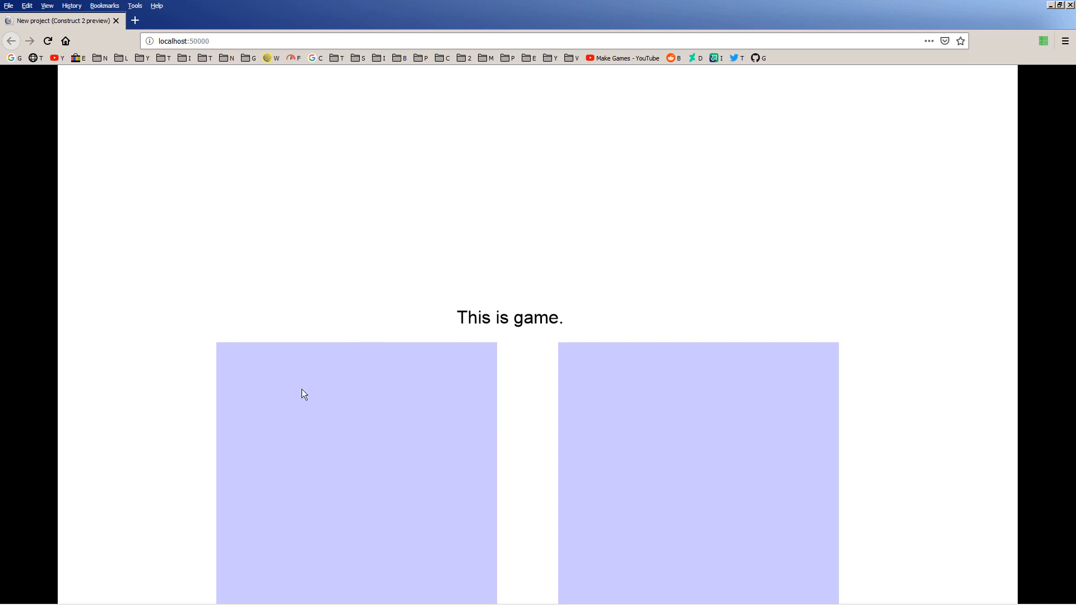
click(303, 395)
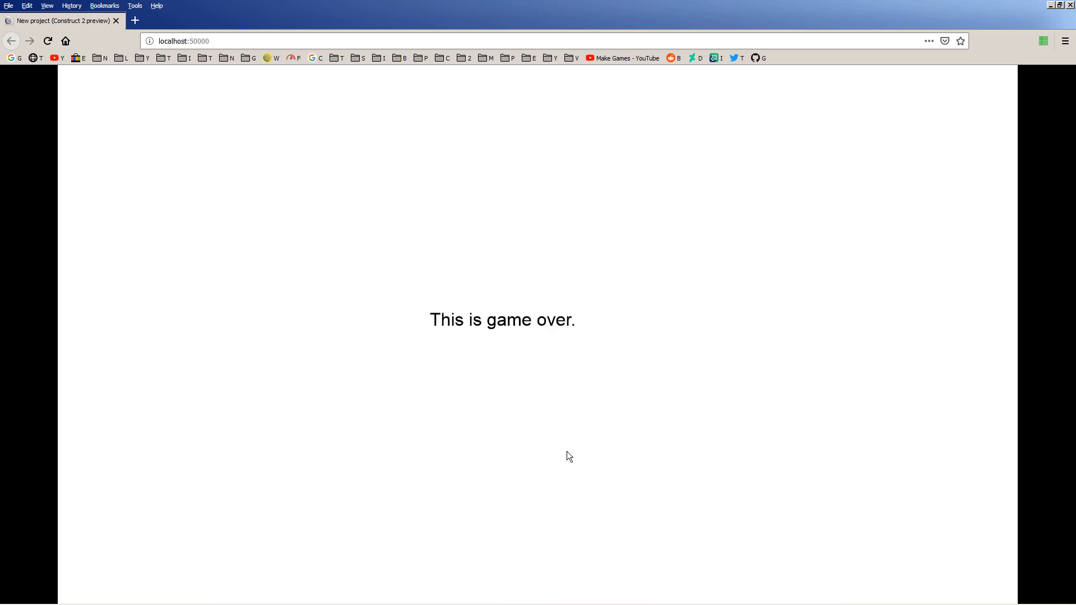
click(110, 95)
click(509, 424)
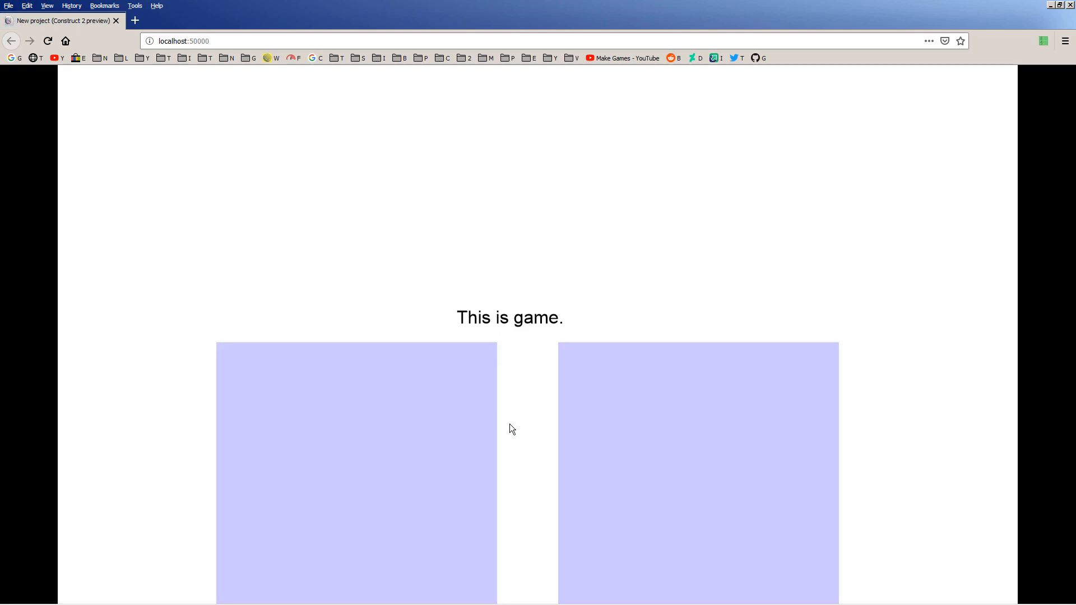
click(670, 395)
key(F5)
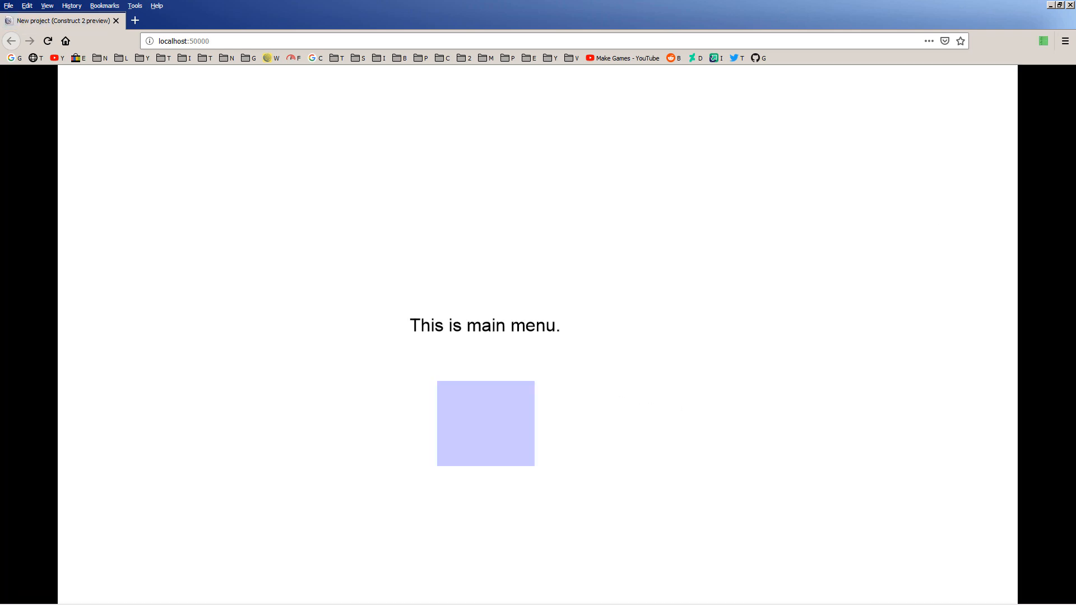
key(alt+Tab)
click(463, 249)
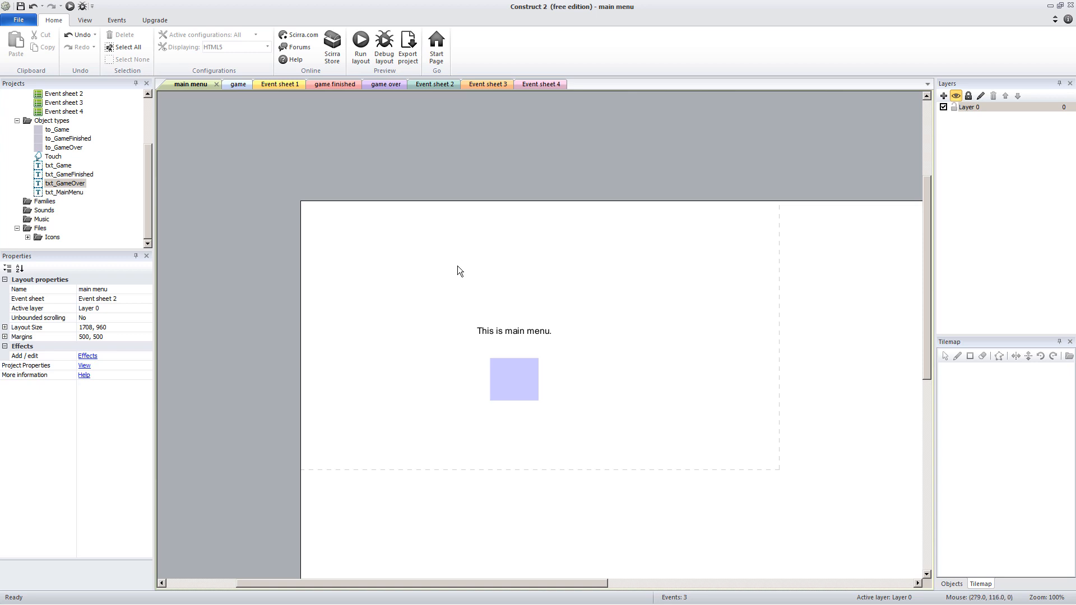
double_click(382, 241)
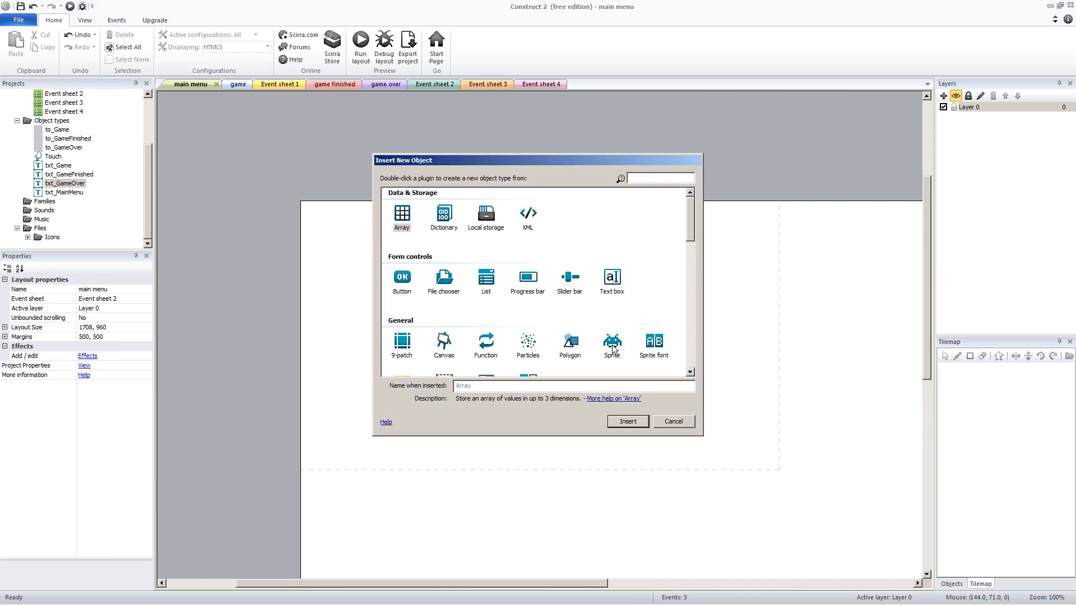
scroll(513, 383, down, 1)
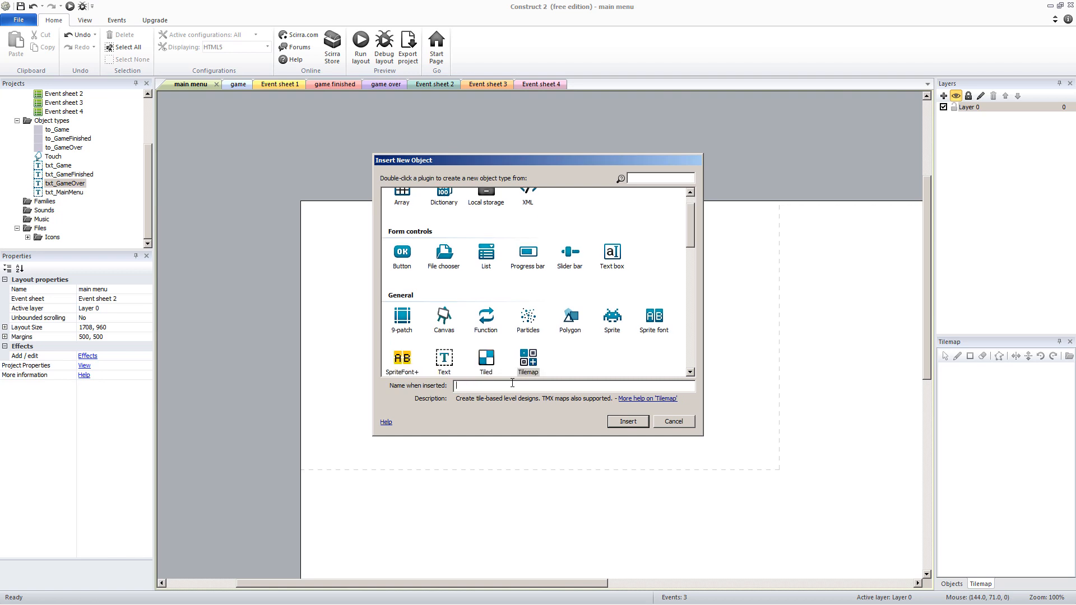
key(Escape)
Insert a Sprite object named Player in the empty upper part of the game layout.
click(239, 85)
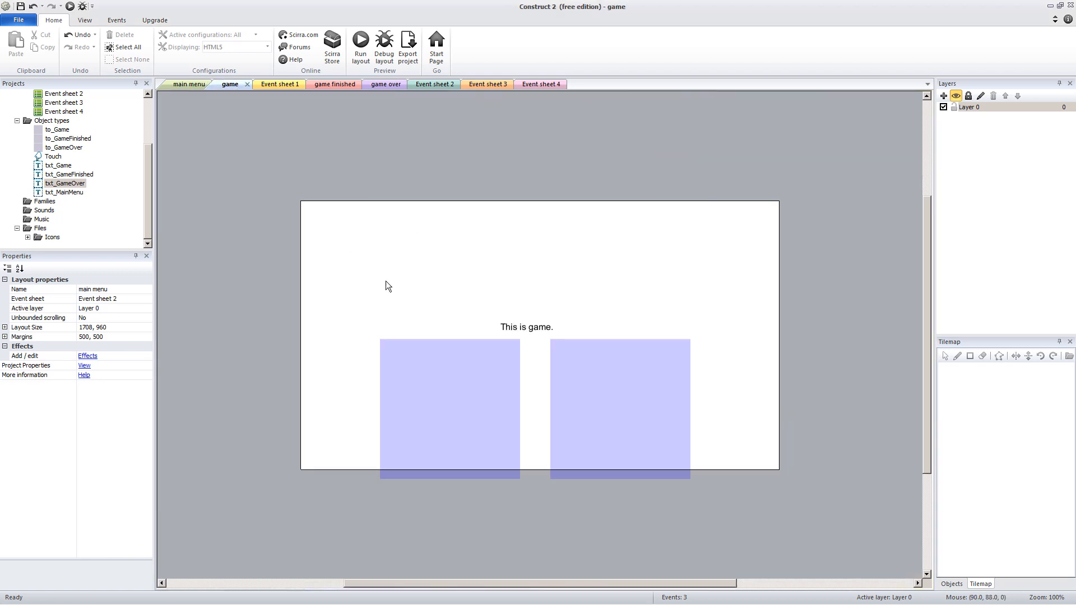
double_click(387, 283)
click(617, 352)
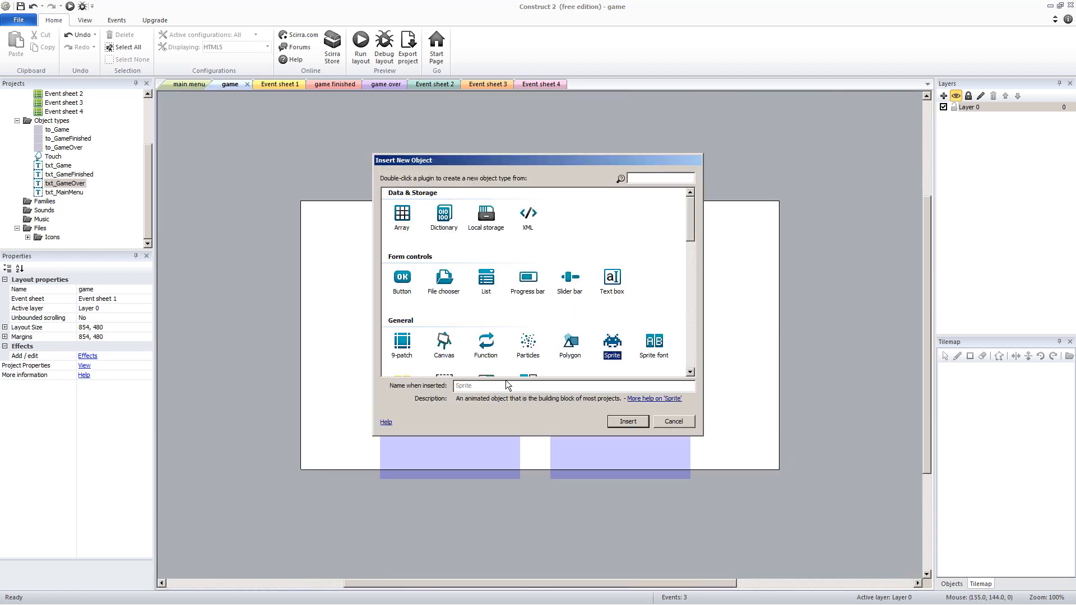
click(500, 385)
text(Player)
key(Return)
click(393, 228)
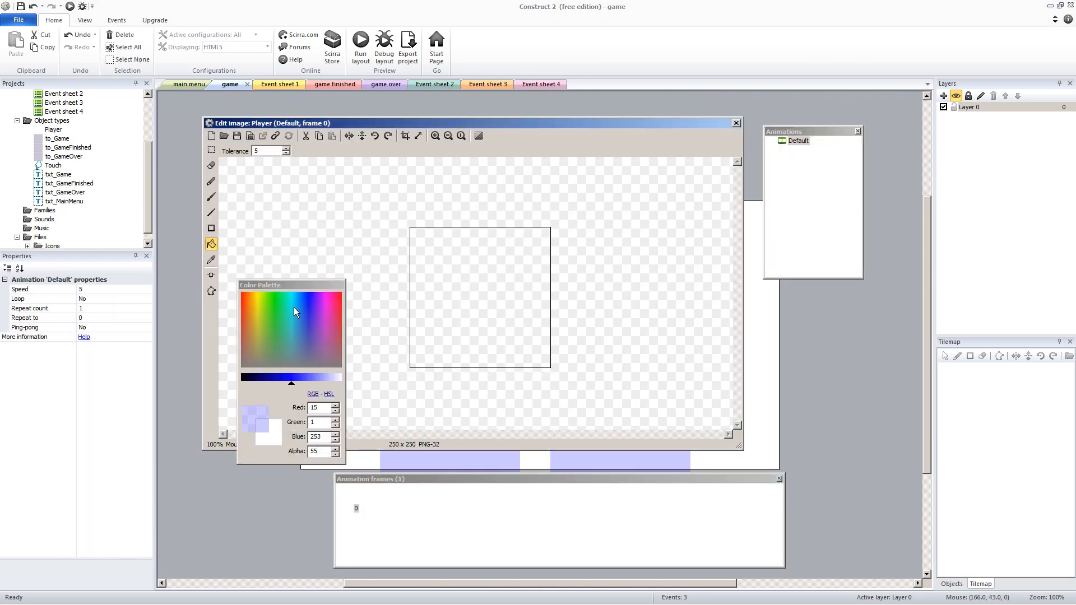
Fill the Player sprite with translucent green (80, 237, 17), shrink it to about 110 x 49 and position it at about 196, 115.
click(270, 298)
click(456, 280)
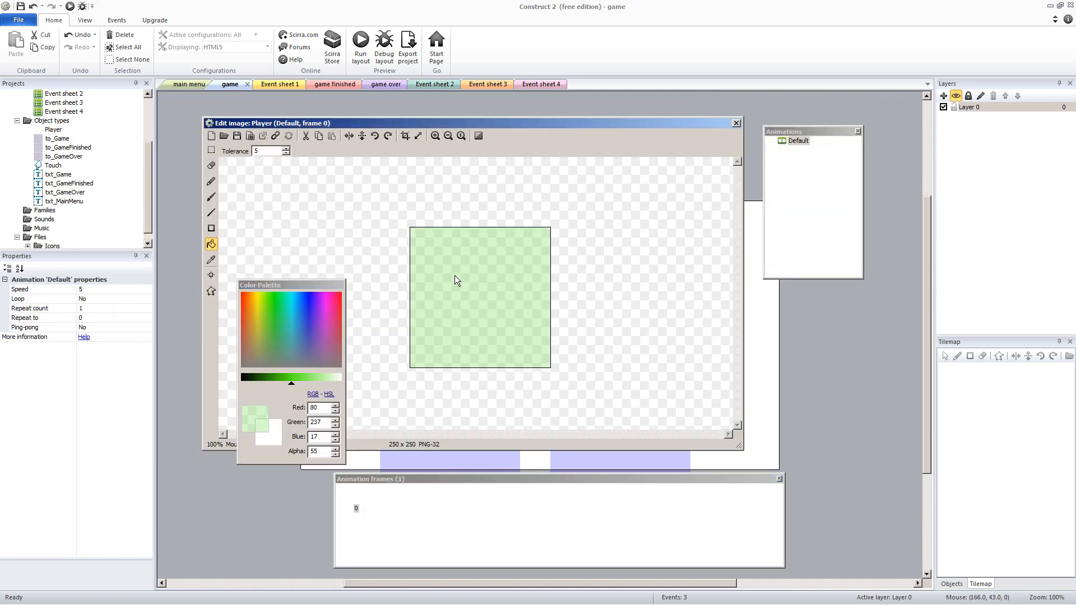
click(736, 124)
drag(396, 299, 396, 186)
drag(469, 169, 432, 271)
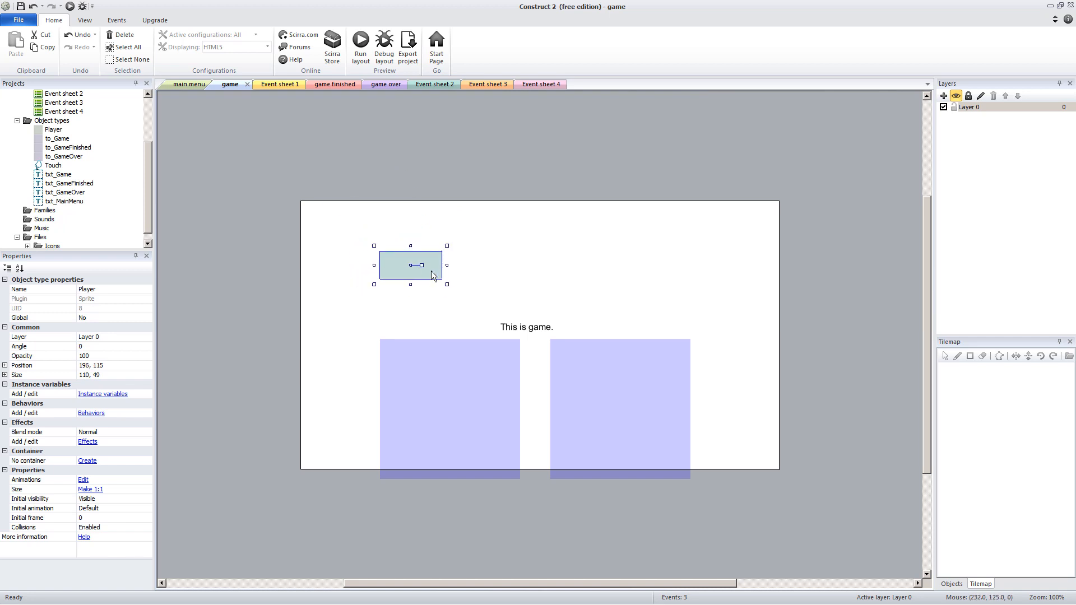
click(704, 243)
Insert a Sprite object named Enemy on the game layout.
double_click(659, 223)
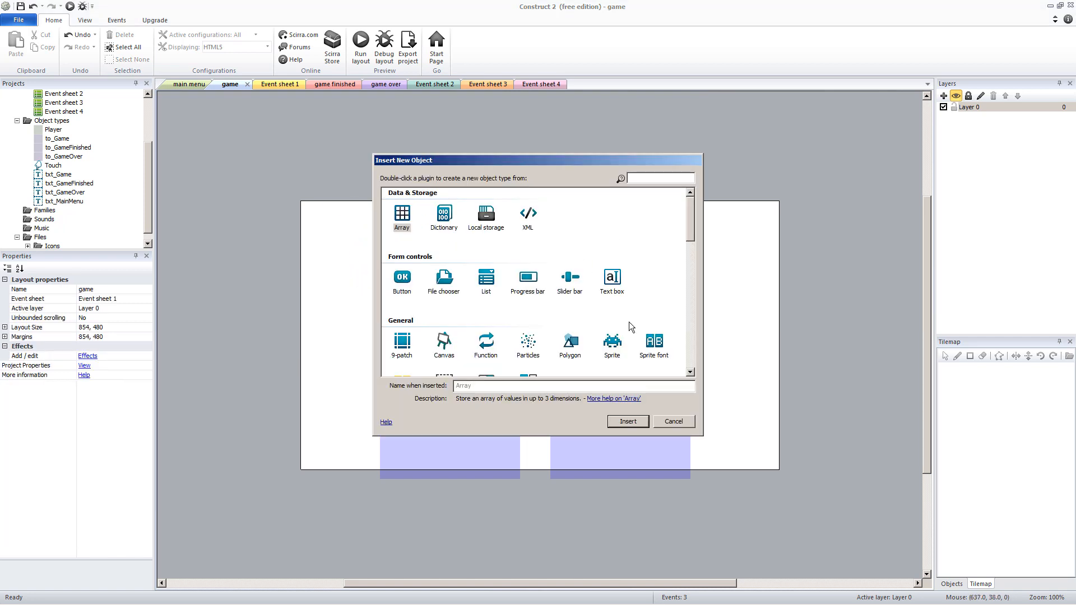
click(612, 343)
click(532, 386)
text(Enemy)
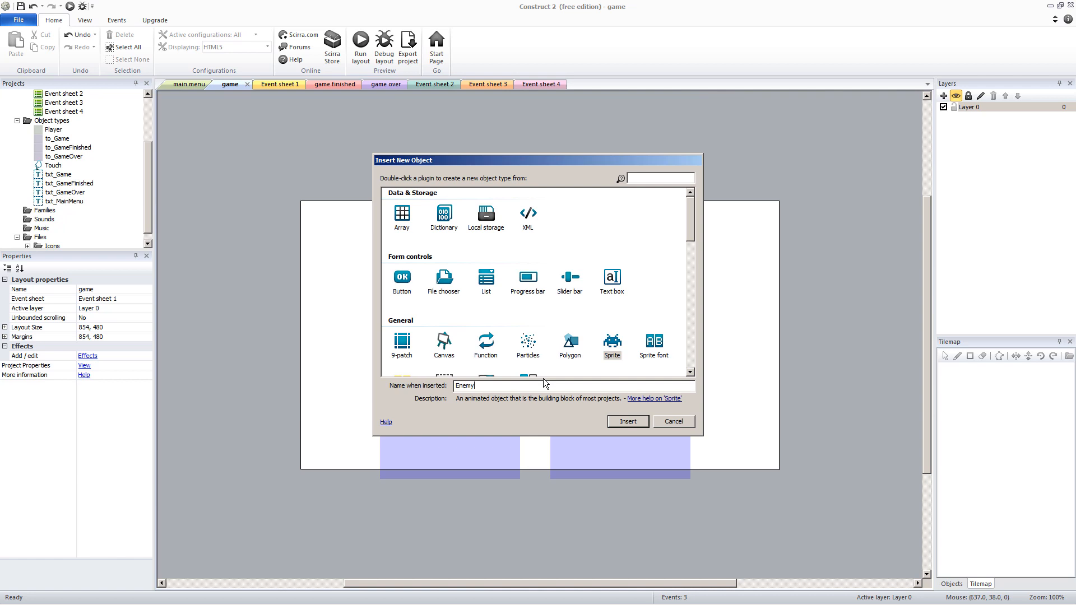
key(Return)
click(559, 276)
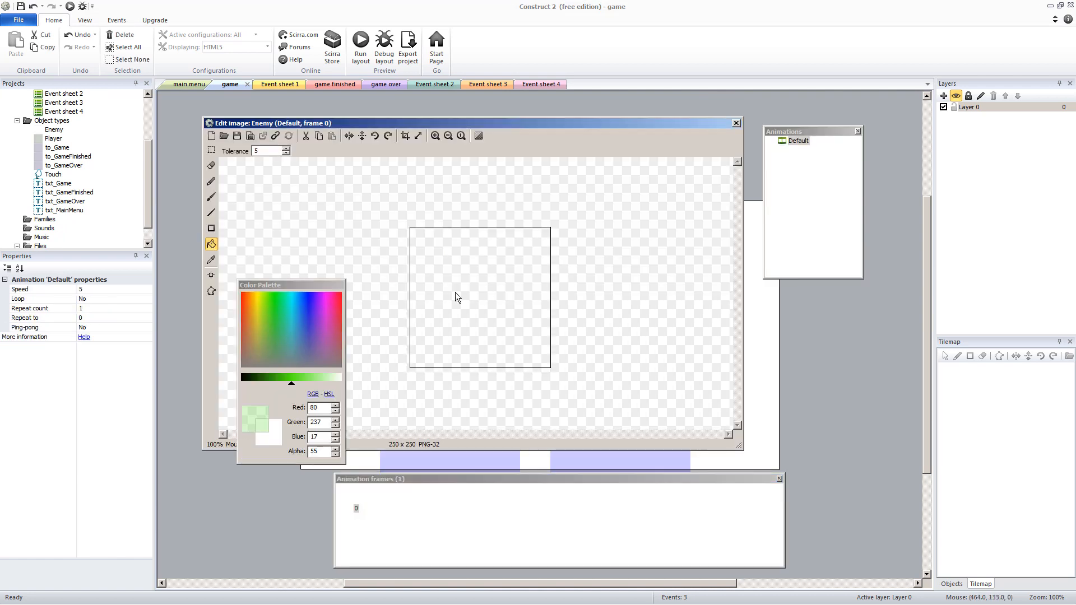
Fill the Enemy sprite with translucent red (233, 23, 37), then shrink it and place it in the layout's upper-right area.
click(333, 308)
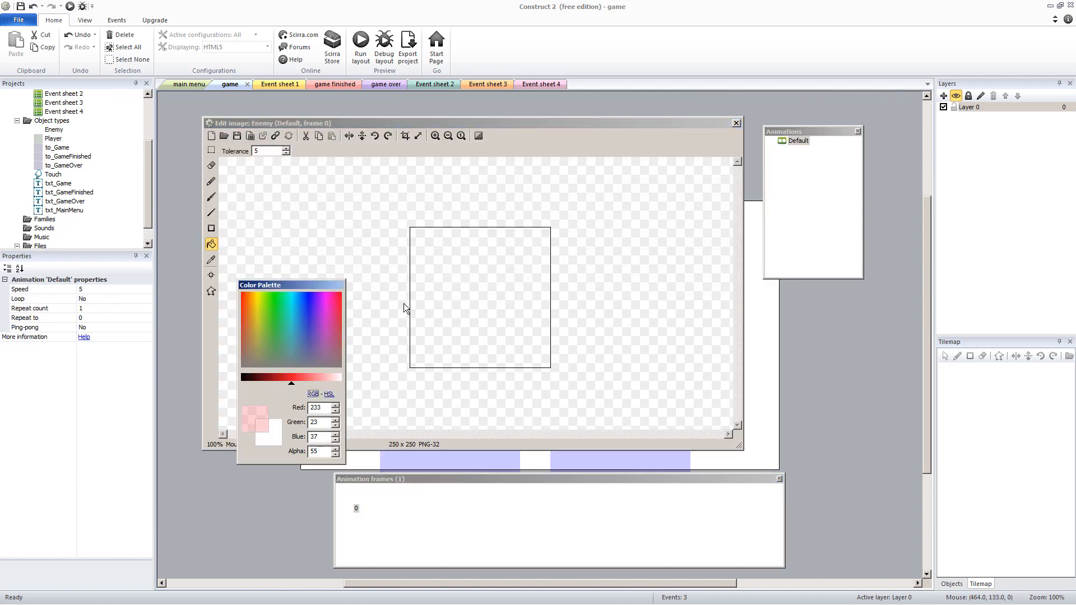
click(490, 311)
click(736, 123)
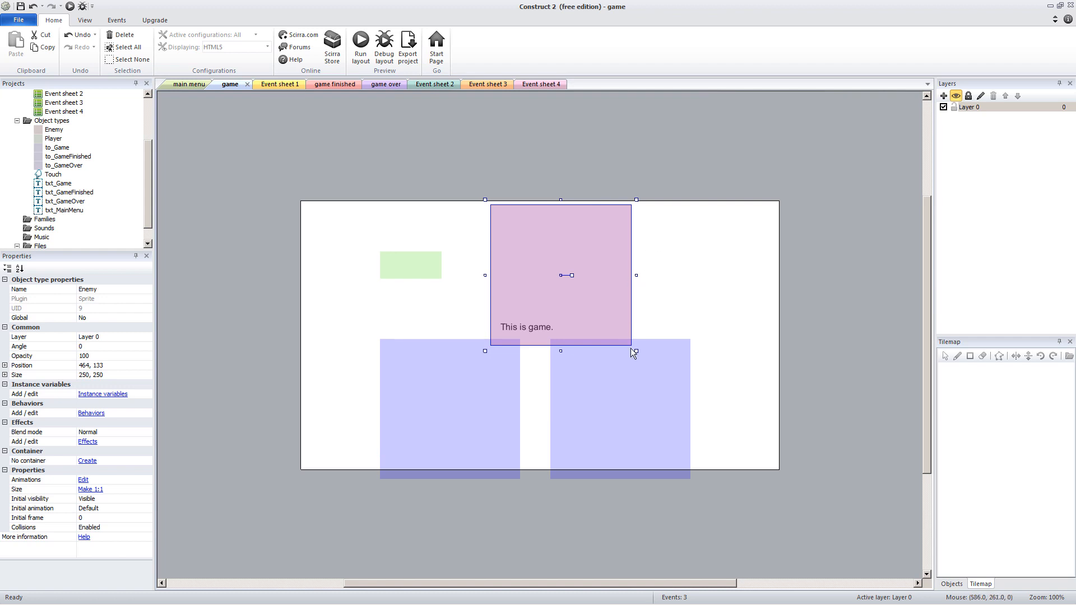
drag(638, 352, 686, 242)
Insert a Sprite object named Goal near the middle of the game layout.
double_click(546, 275)
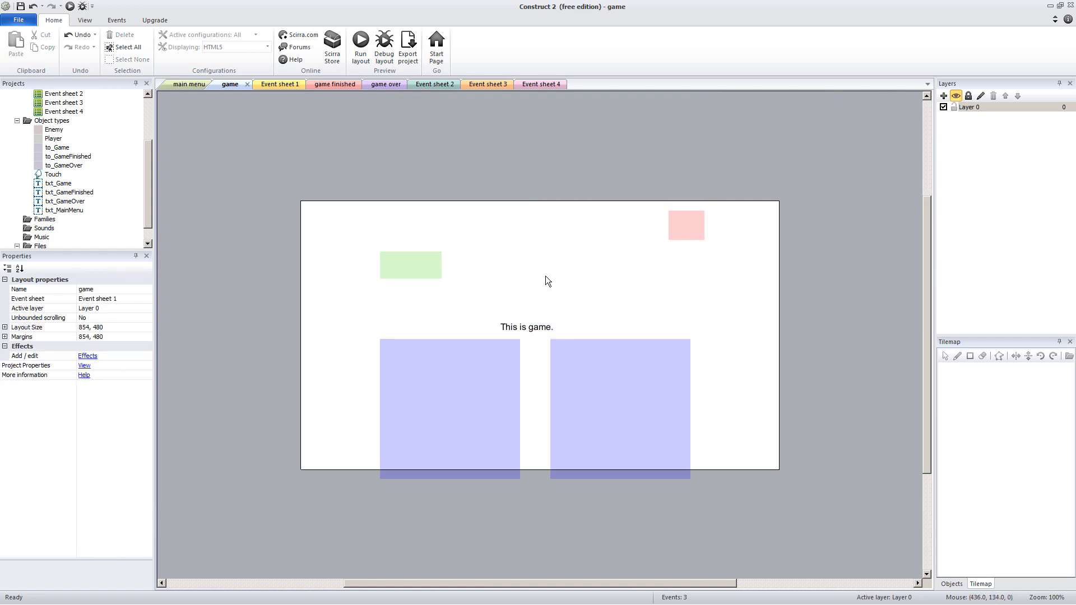
click(612, 342)
click(552, 386)
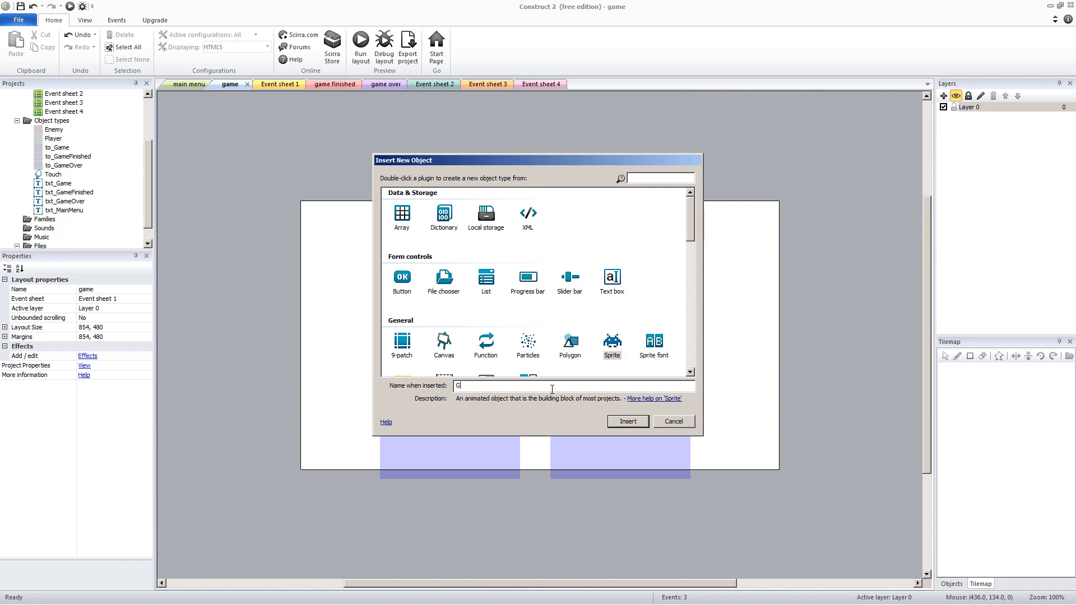
key(Return)
click(552, 295)
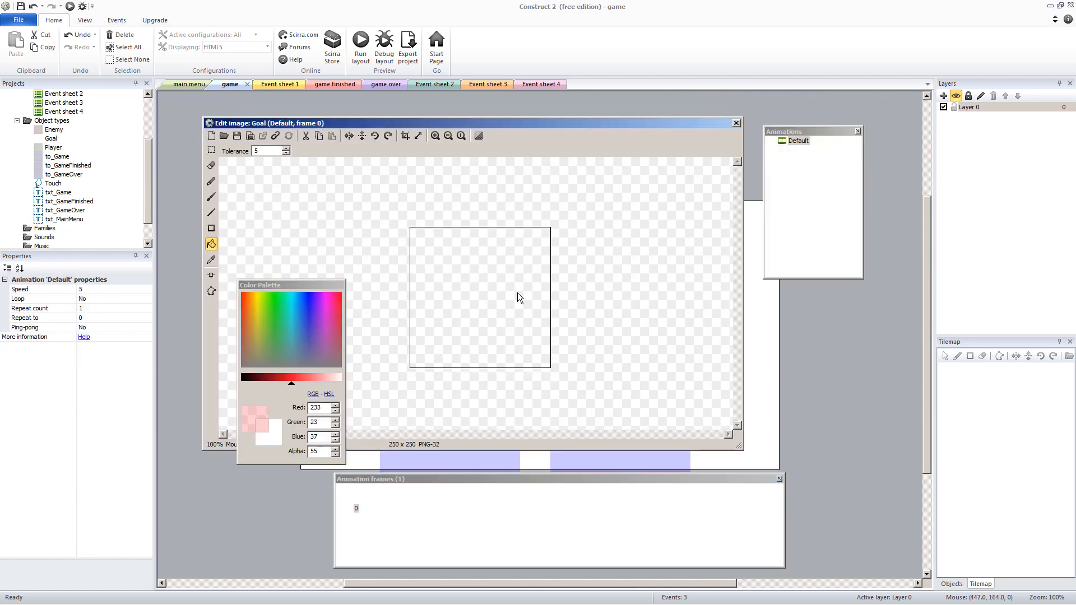
Fill the Goal sprite with translucent blue (28, 82, 226), then shrink it and place it below the Enemy sprite.
click(303, 308)
click(470, 289)
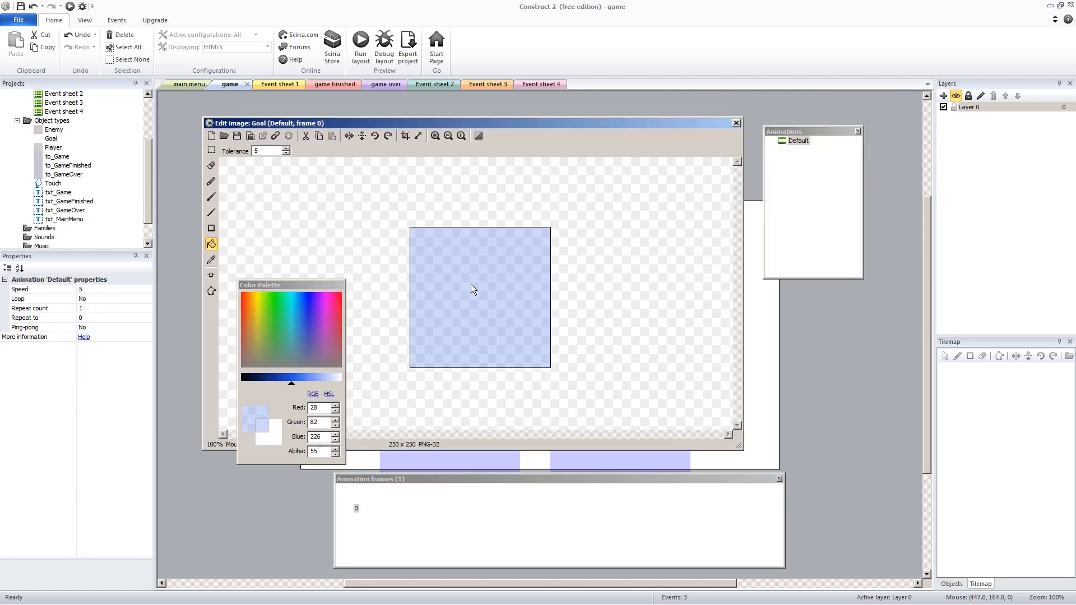
click(736, 123)
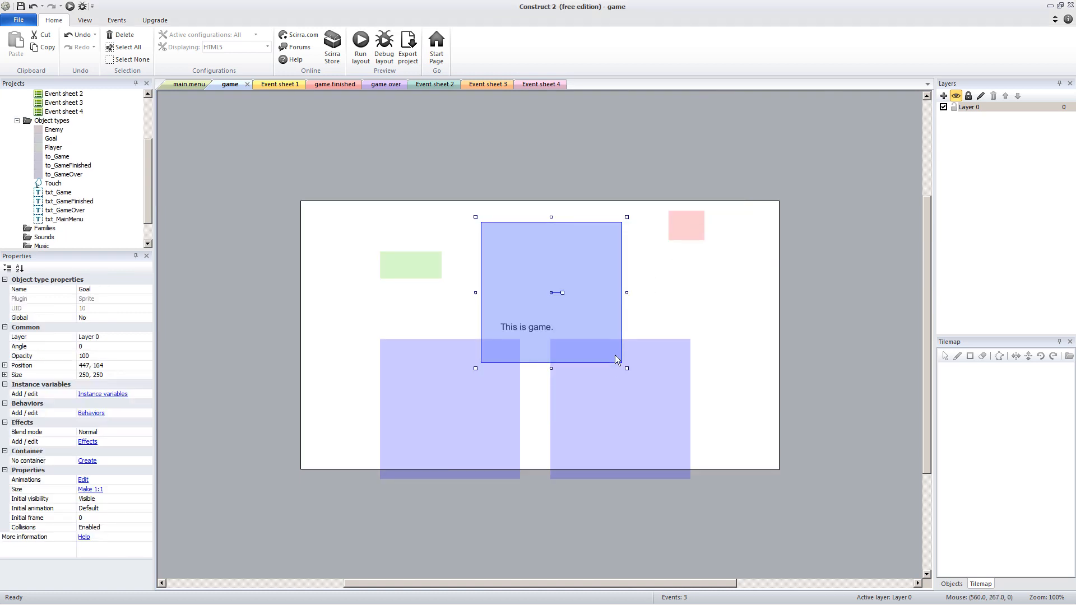
drag(627, 369, 685, 288)
click(563, 291)
Add the Car behavior to the Player sprite.
click(423, 269)
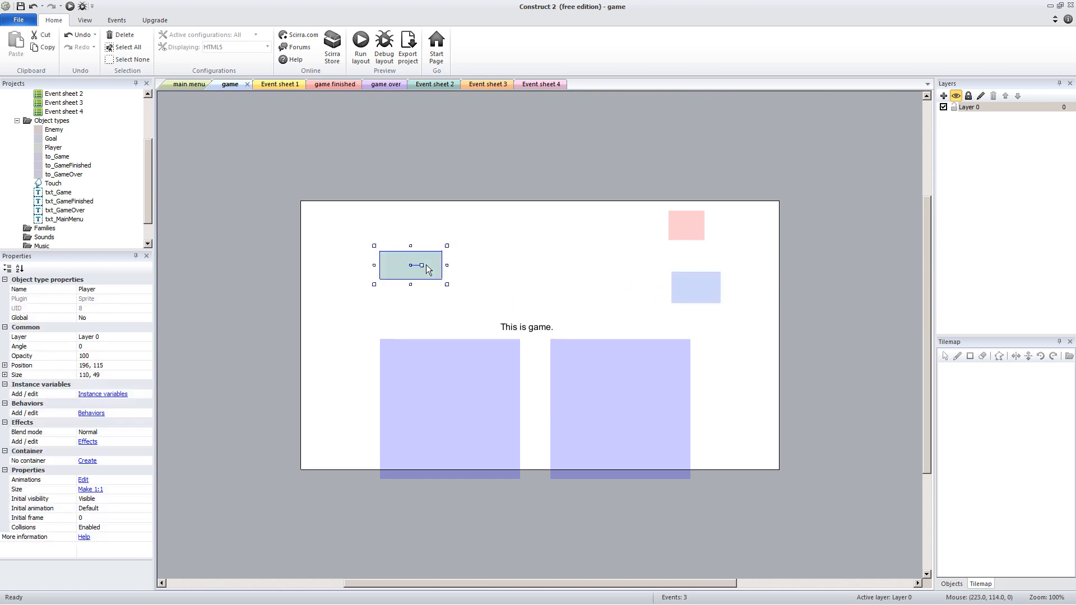
click(89, 414)
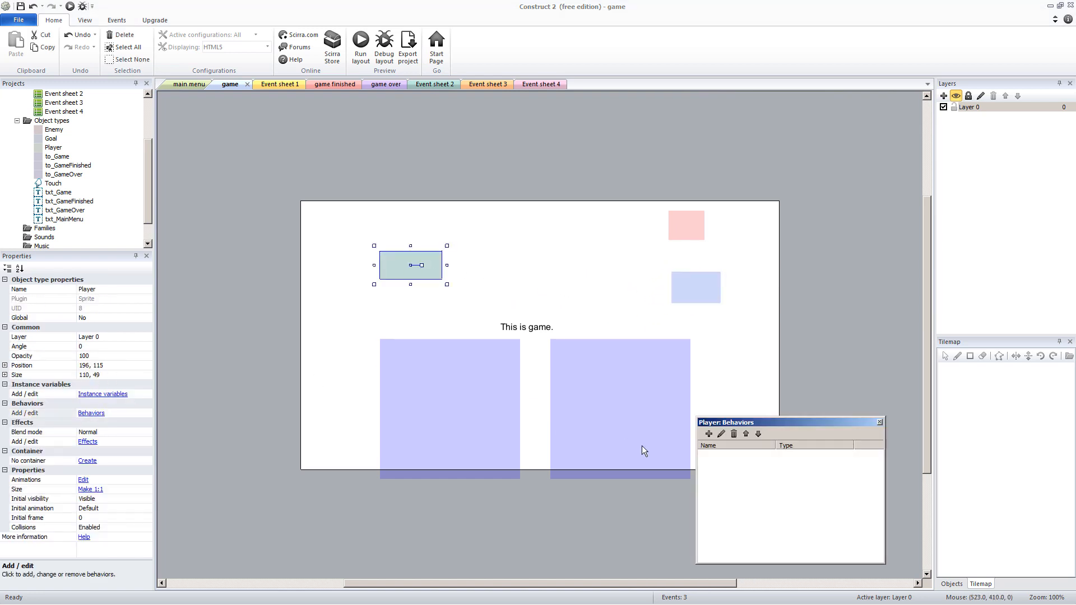
click(708, 434)
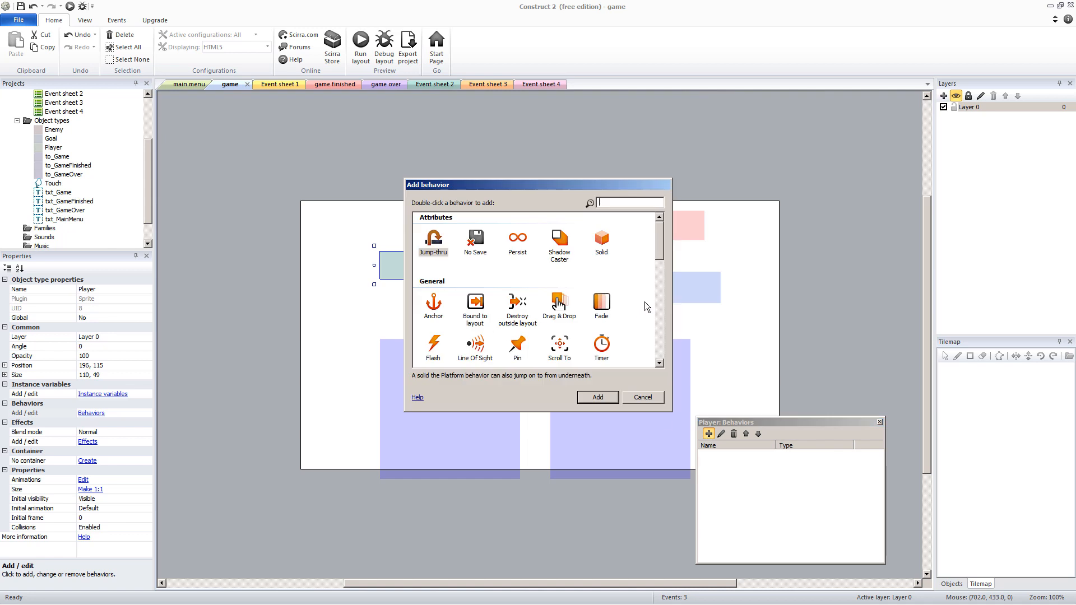
click(656, 281)
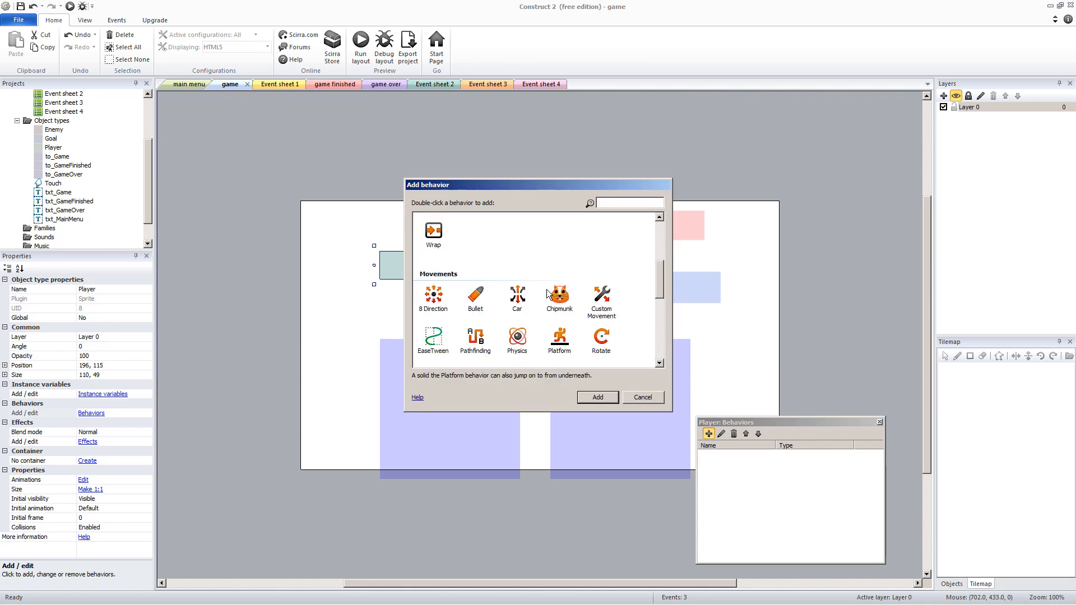
double_click(516, 301)
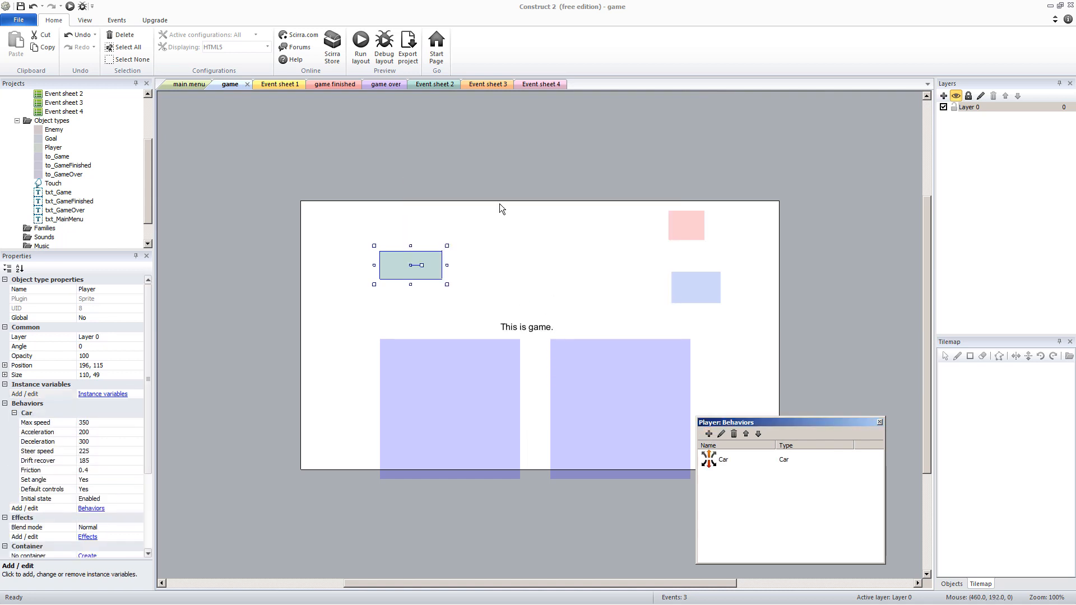
Preview the game layout and drive the Player sprite forward while steering right to test the Car behavior.
click(360, 44)
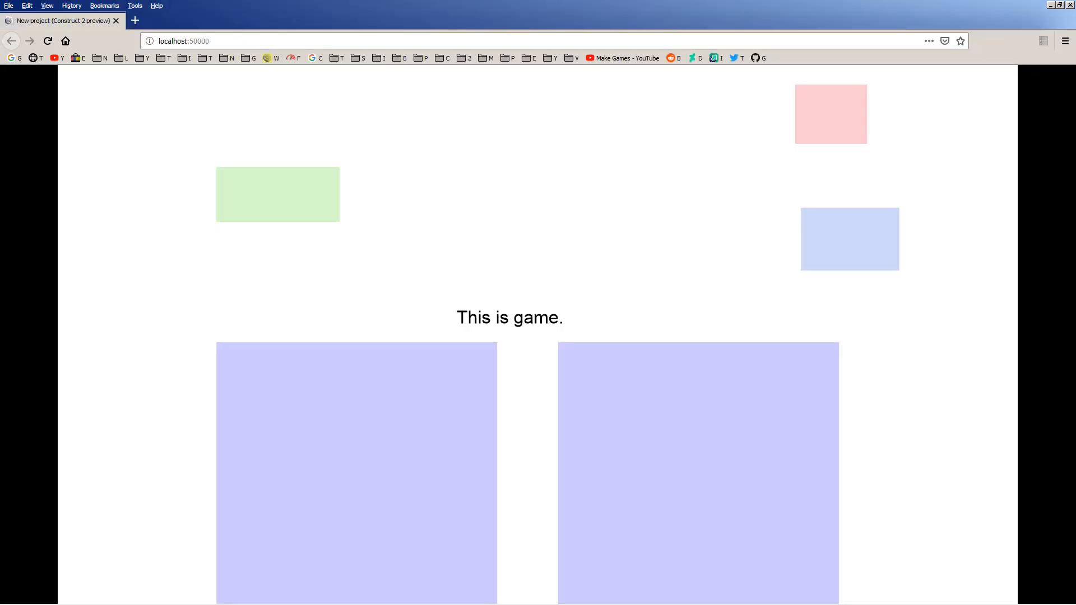
key(Up)
key(Right)
key(Right)
key(Right)
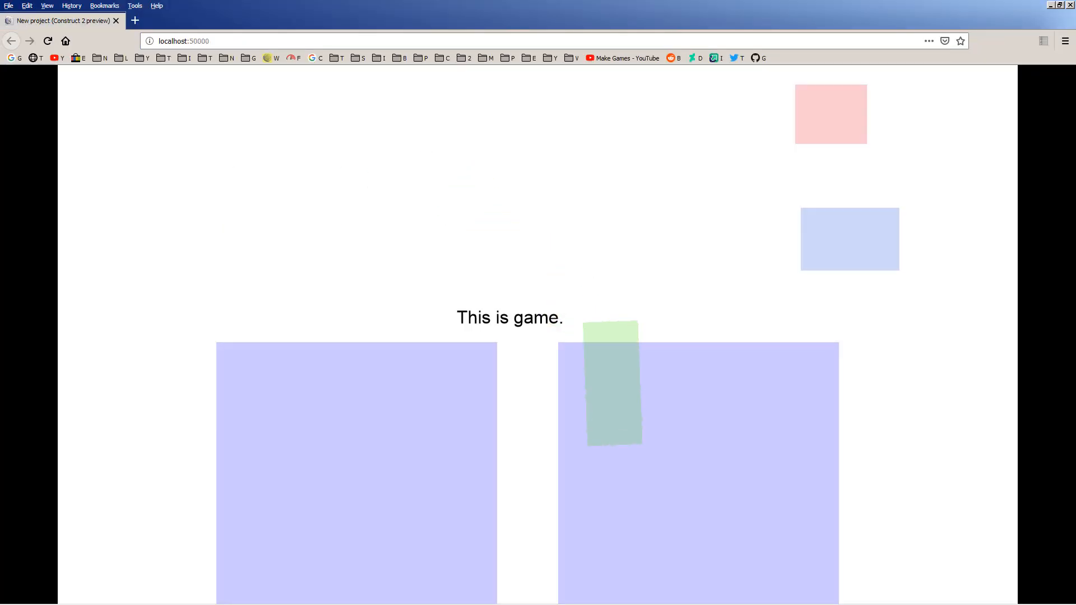
Steer the Player sprite around the previewed game layout, driving both forward and in reverse, then close the preview.
key(Left)
key(Left)
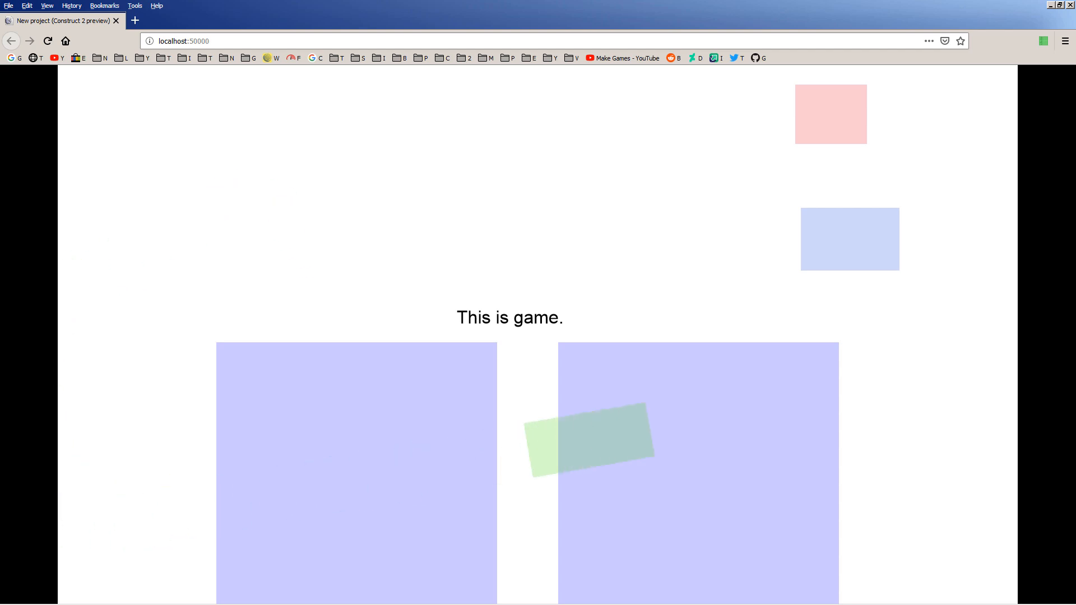
key(Left)
key(Left)
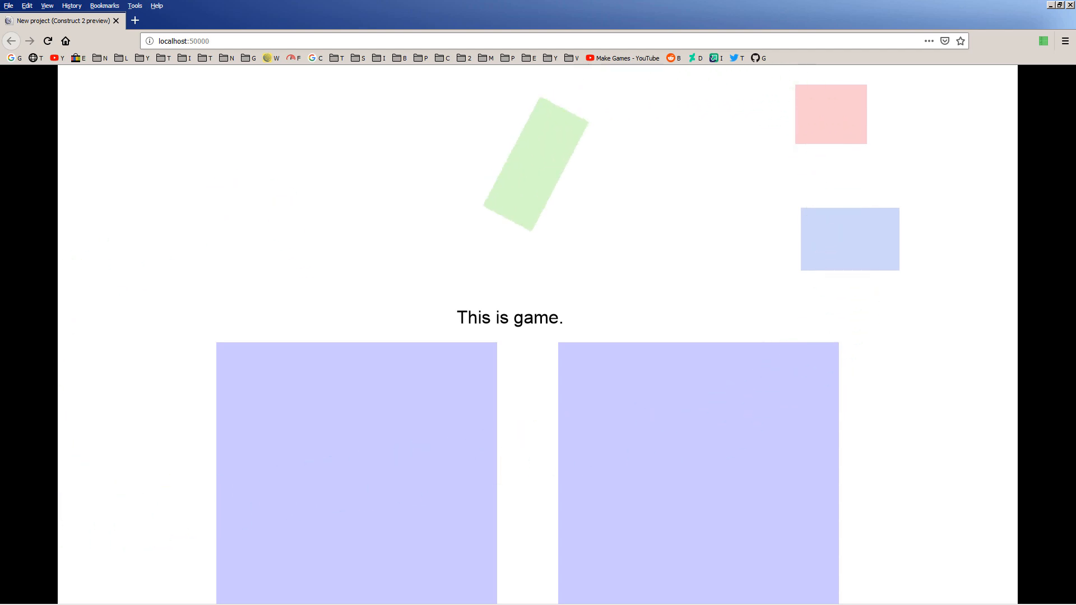
key(Right)
key(Down)
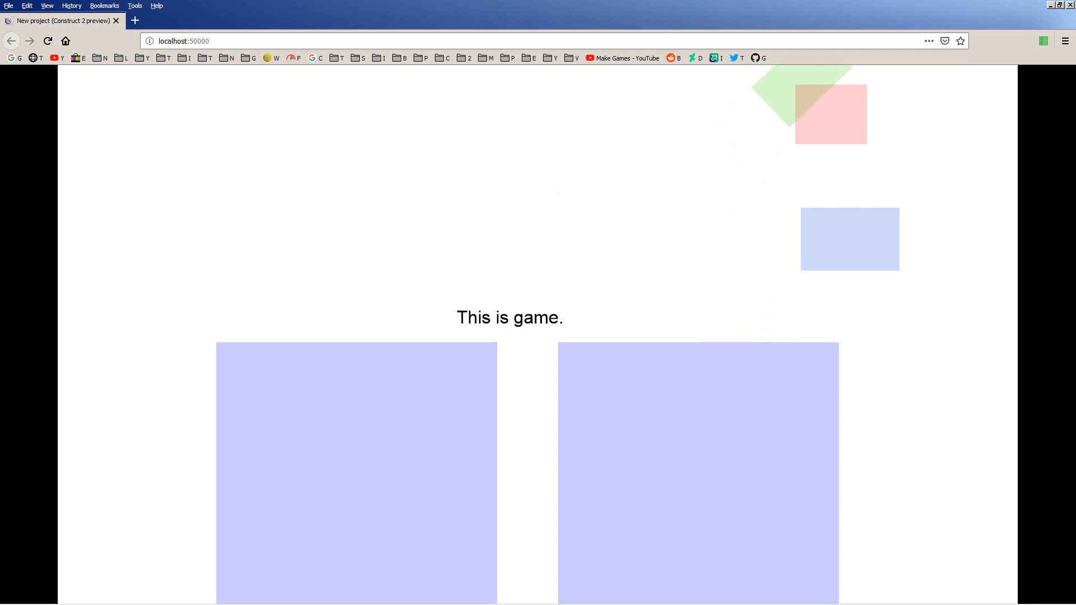
key(Left)
key(Right)
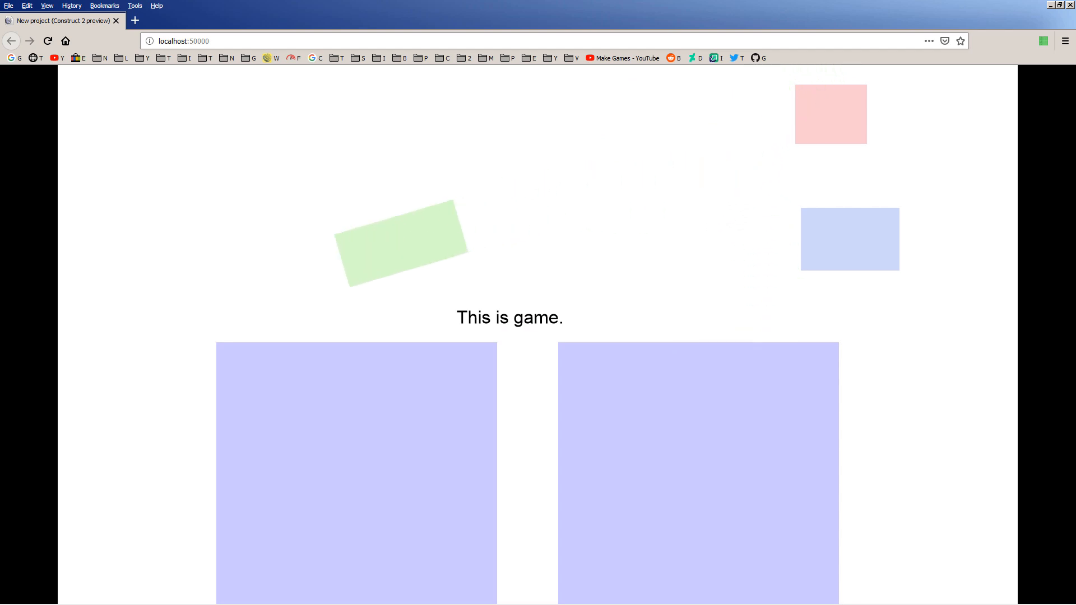
key(Down)
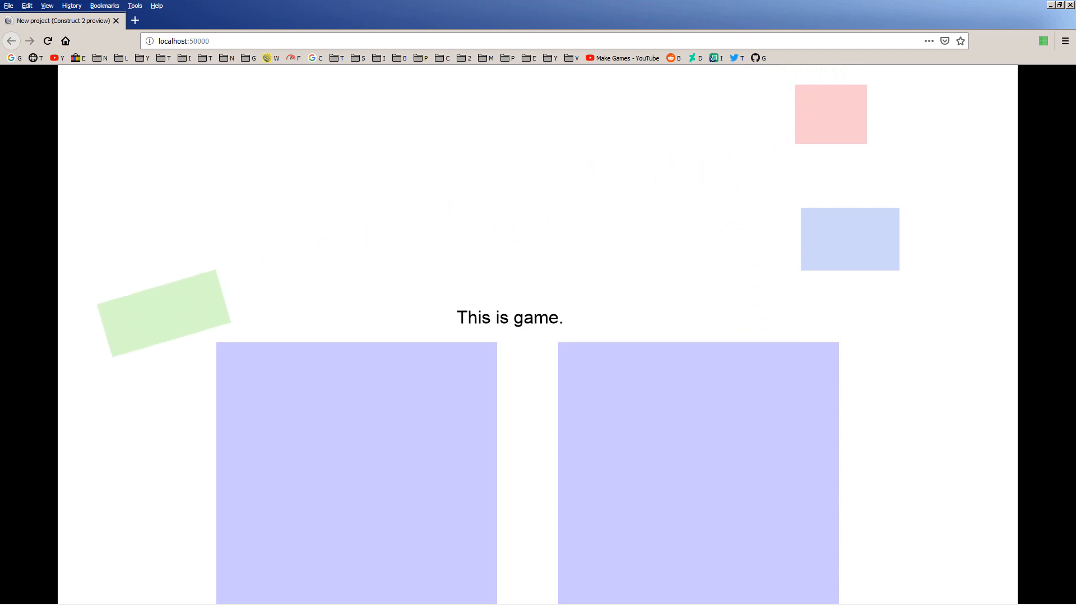
click(1070, 5)
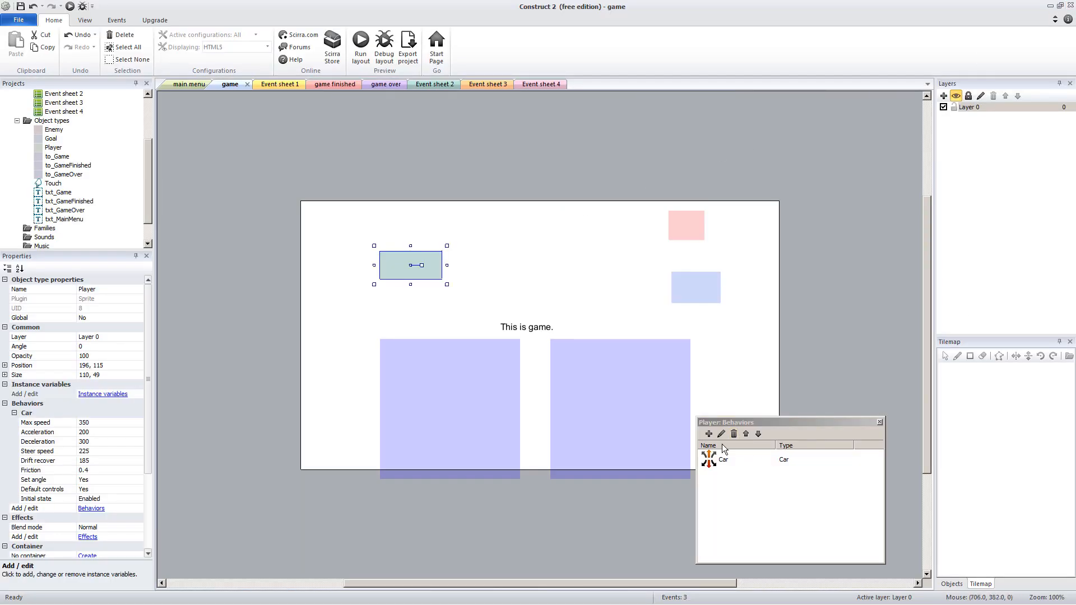
Add the Bound to layout behavior to the Player sprite.
click(709, 434)
double_click(467, 331)
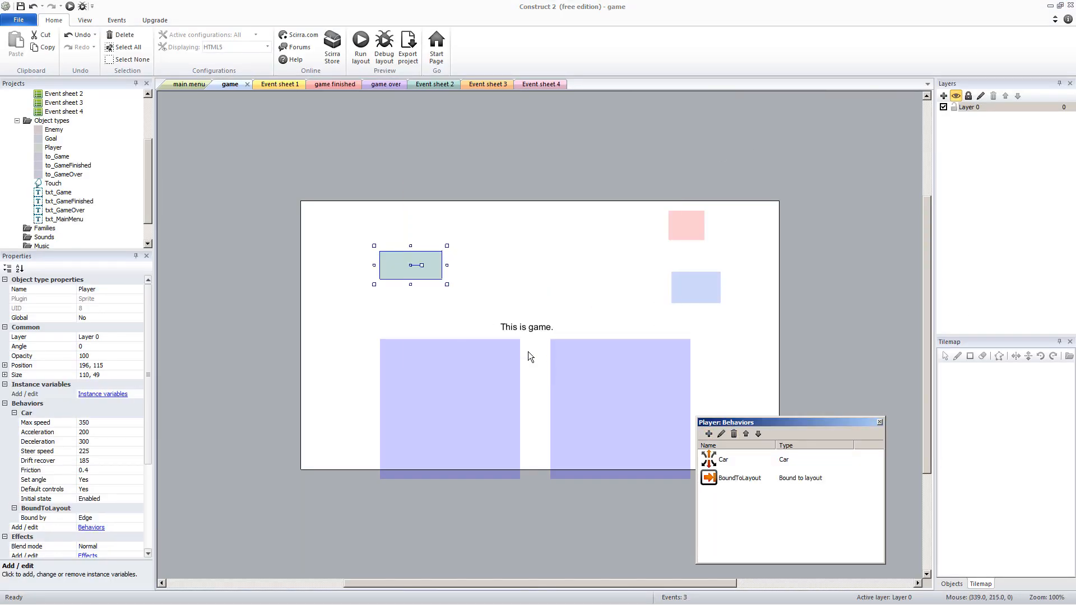
click(691, 229)
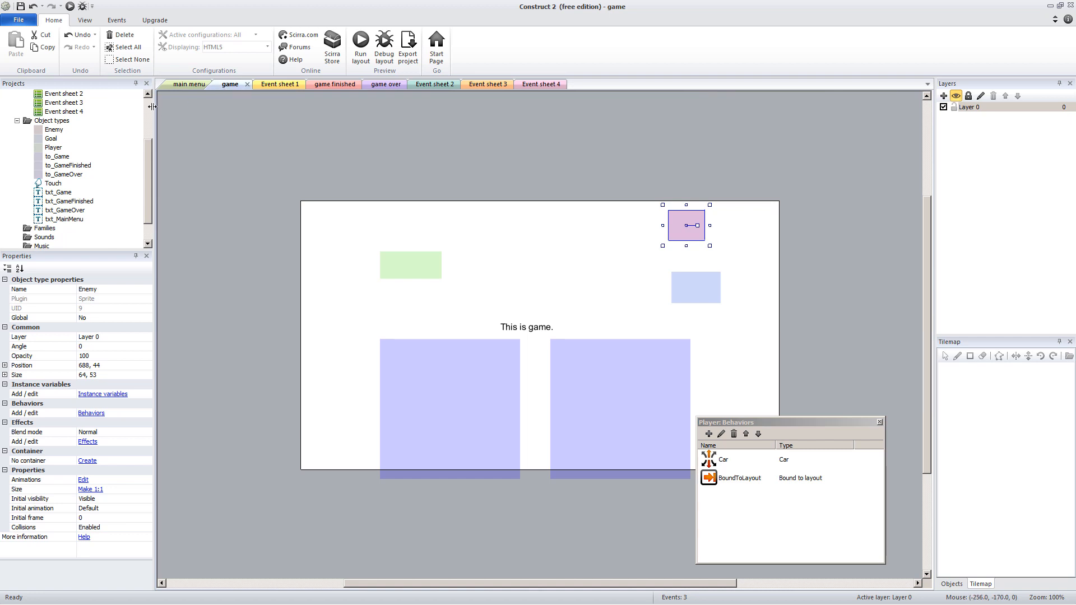
Check which event sheet the game layout uses and open Event sheet 1.
drag(148, 145, 148, 99)
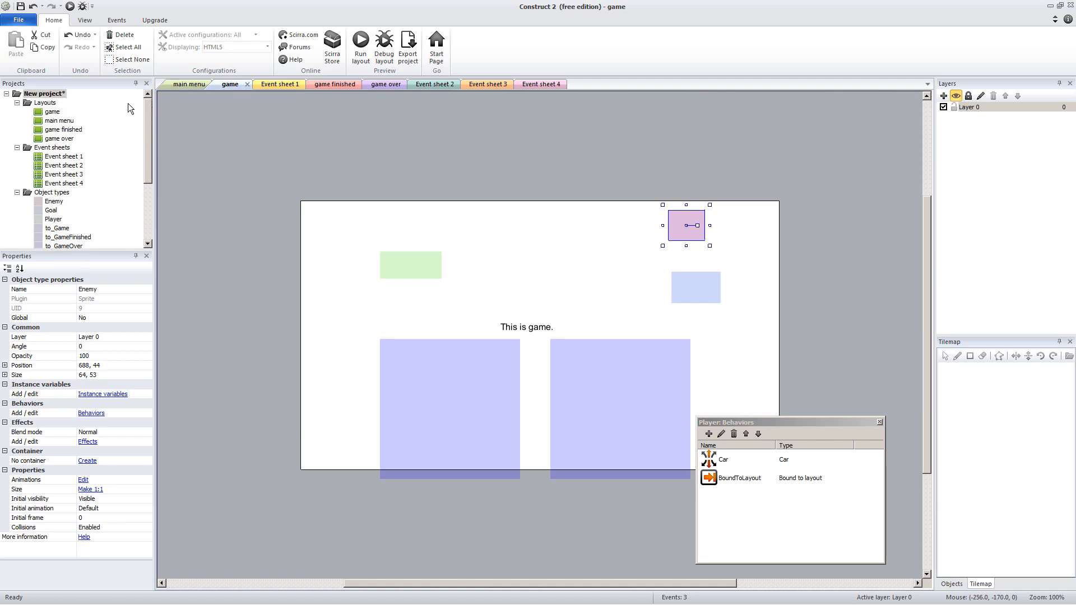
click(50, 112)
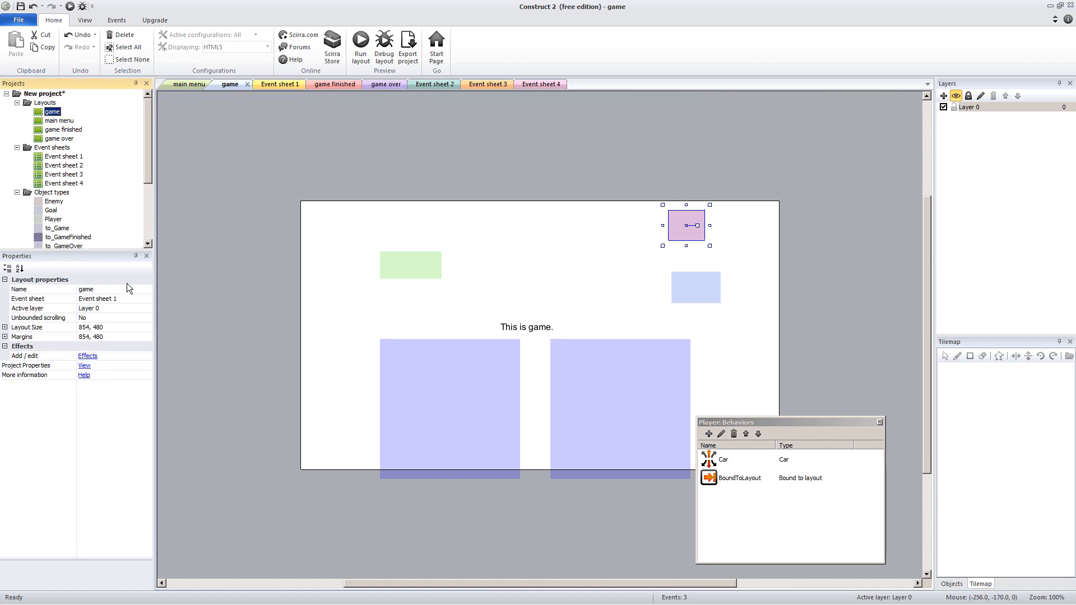
double_click(63, 156)
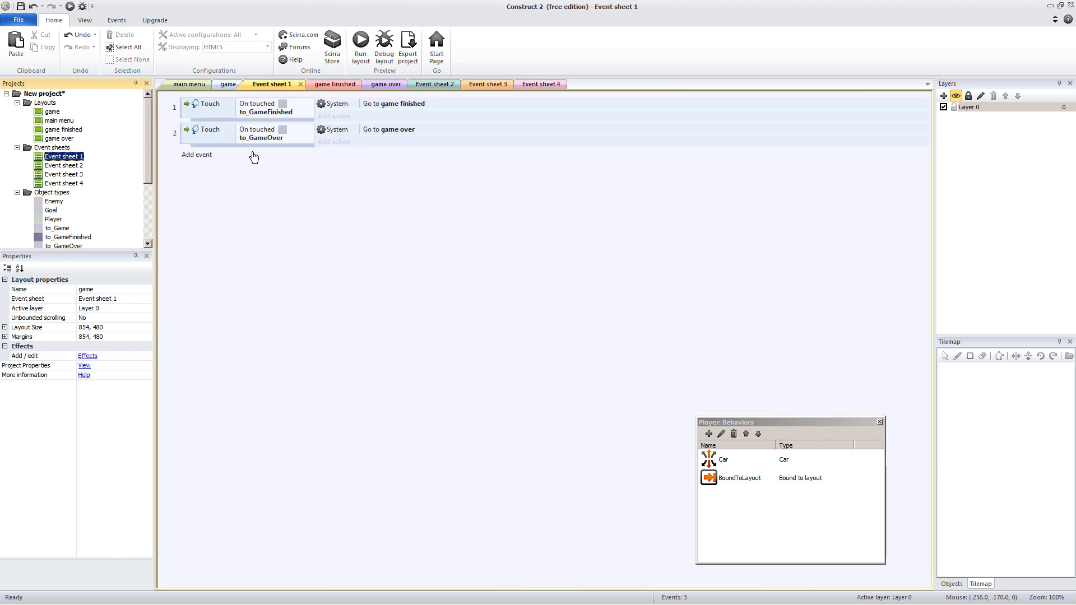
Add an event to Event sheet 1 with the Player condition On collision with another object, choosing Enemy as the object.
click(206, 162)
click(199, 159)
double_click(522, 213)
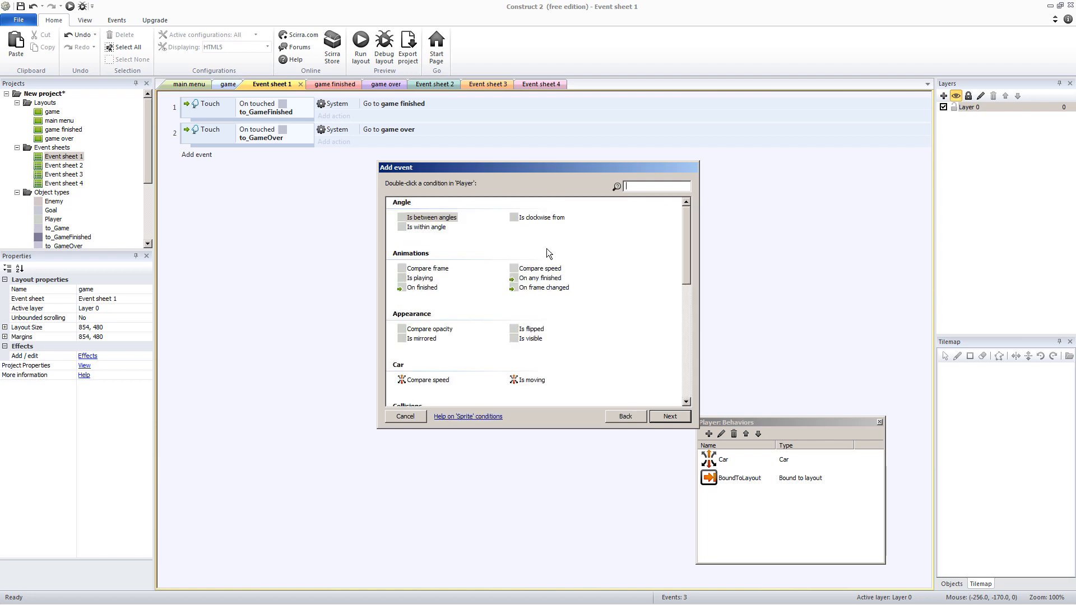
click(632, 315)
scroll(631, 316, down, 3)
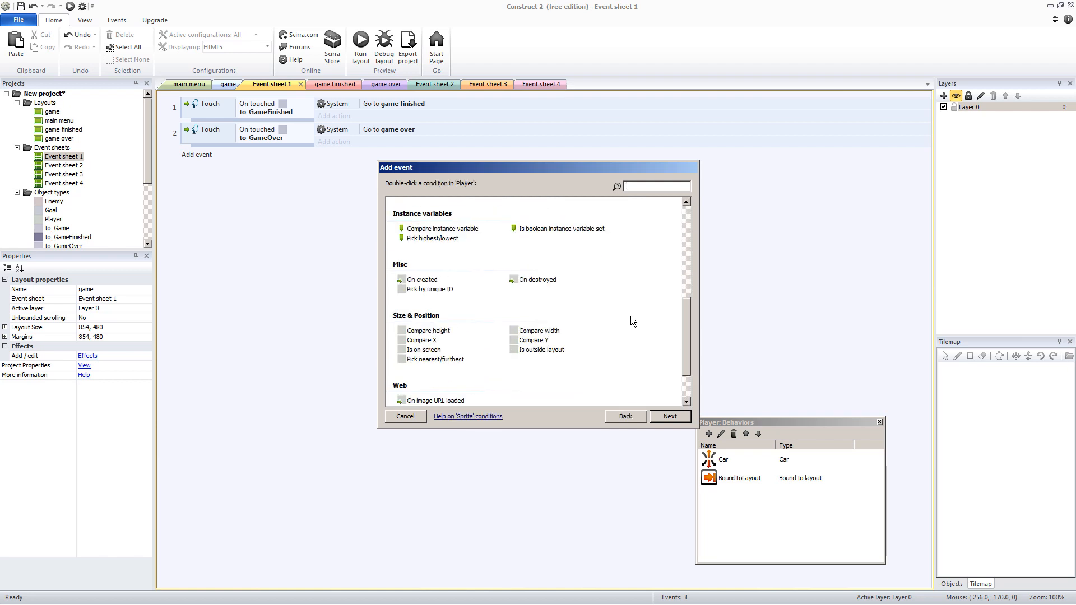
click(630, 317)
scroll(630, 317, down, 1)
scroll(630, 317, up, 3)
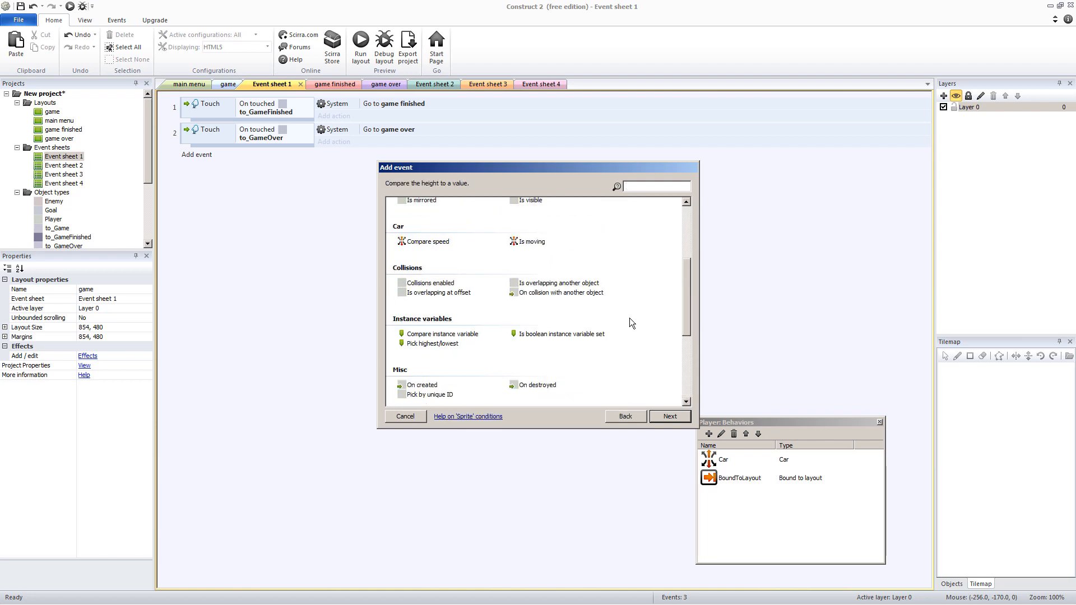
click(563, 293)
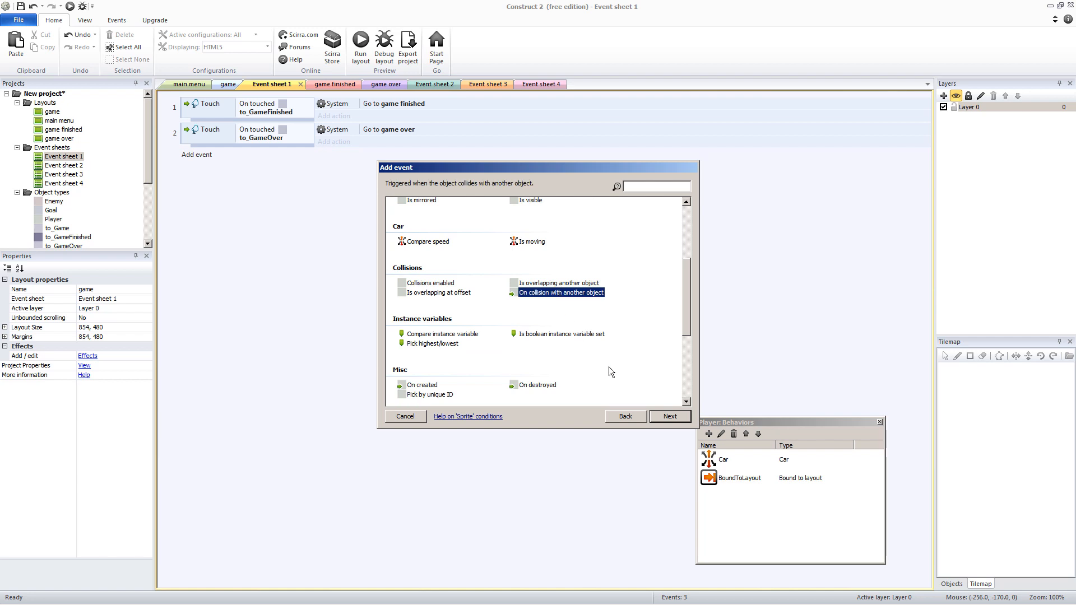
click(668, 416)
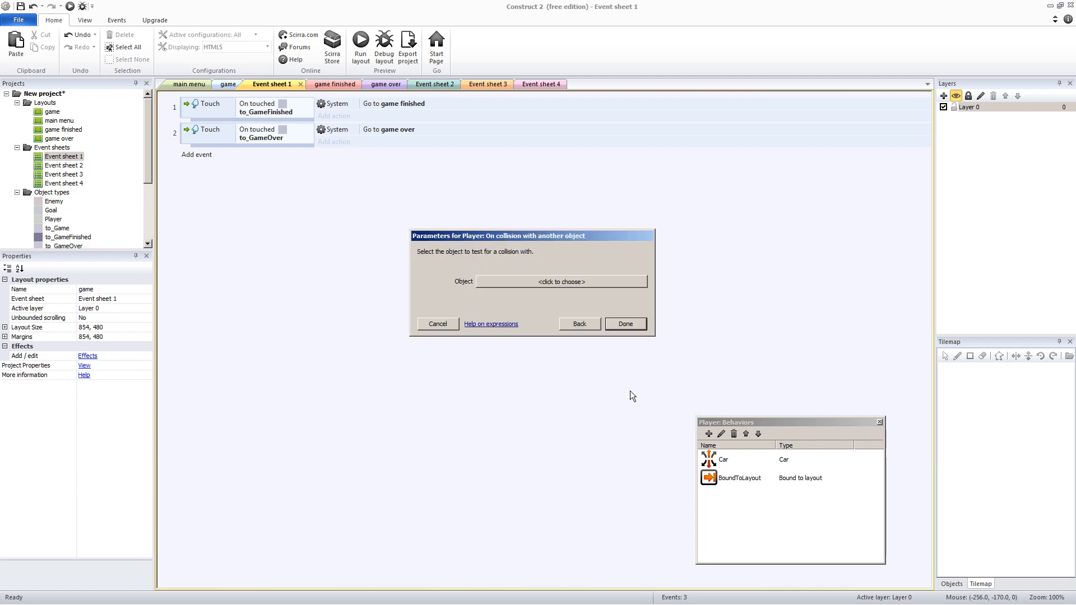
click(548, 282)
key(Return)
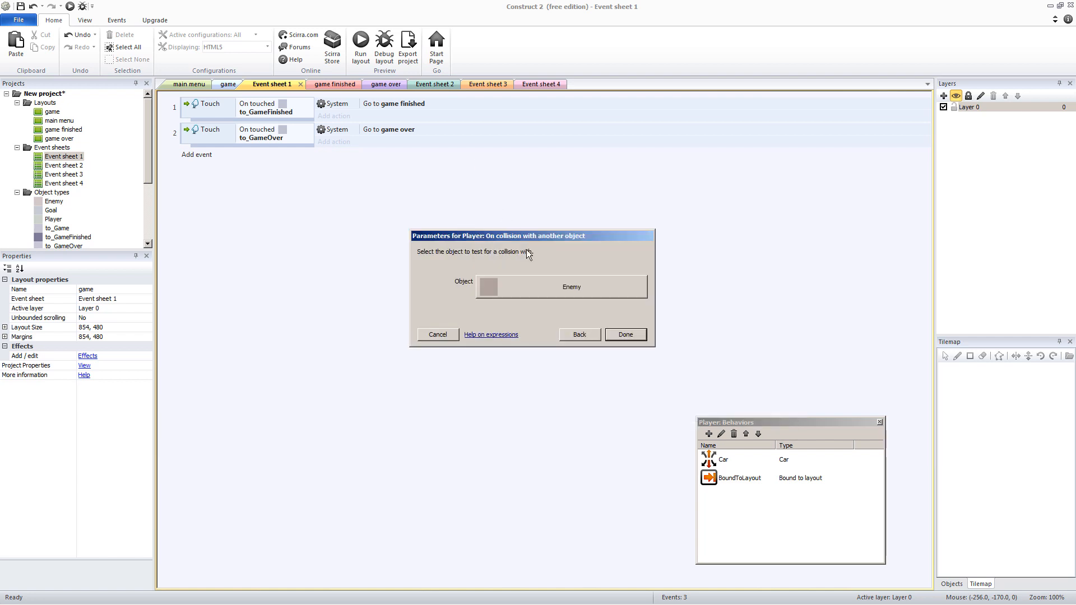
click(625, 335)
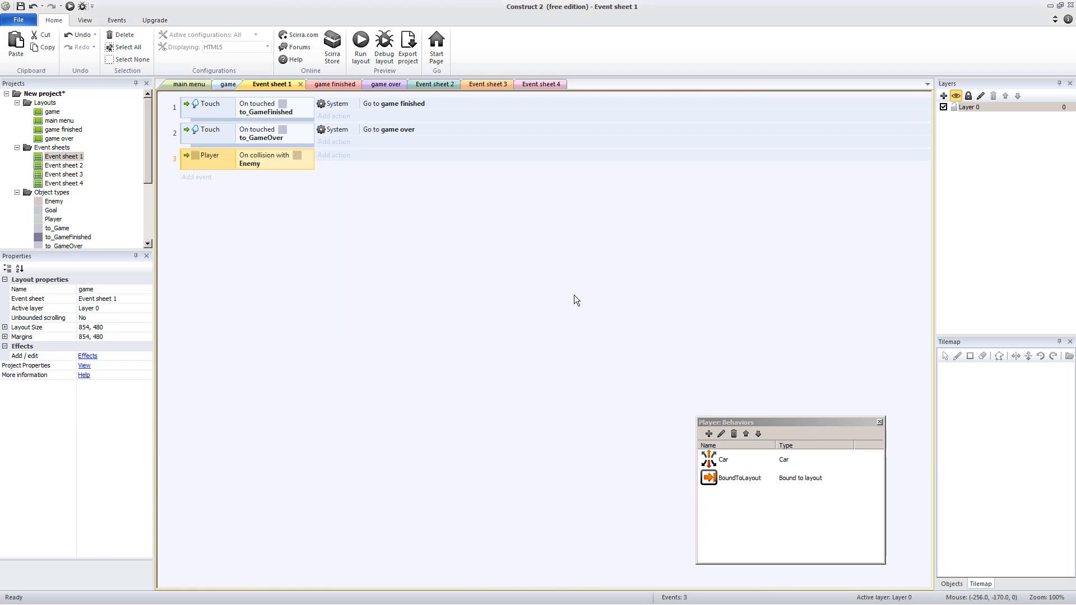
Copy the Go to game over action from the to_GameOver touch event into the Player and Enemy collision event.
click(341, 134)
key(ctrl+c)
click(297, 167)
key(ctrl+v)
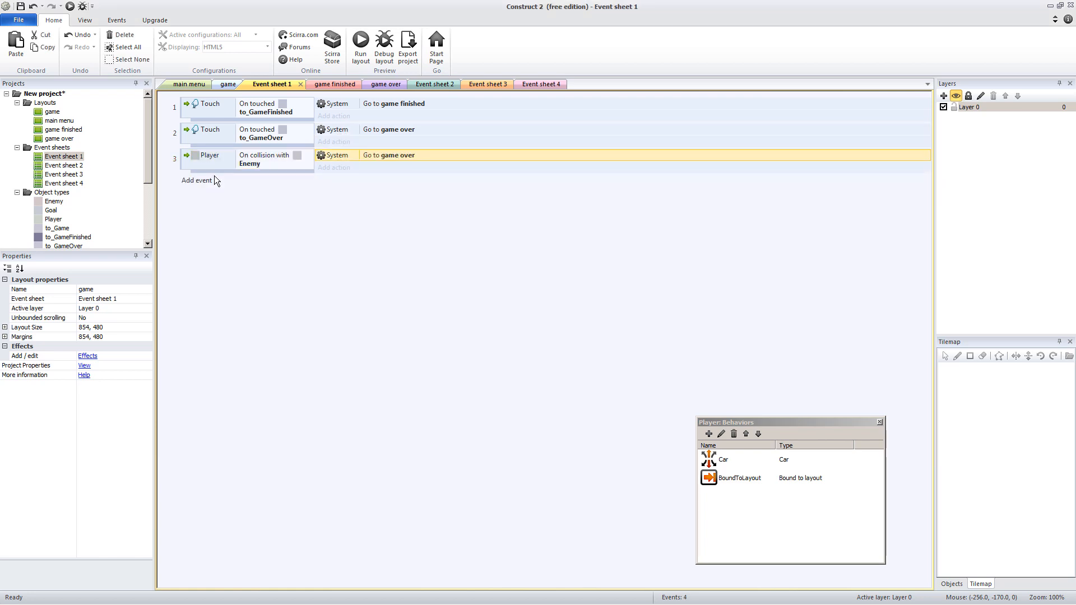
Duplicate the Player and Enemy collision event and replace the Enemy object with Goal in the copy.
click(189, 161)
key(ctrl+c)
key(ctrl+v)
click(284, 187)
key(r)
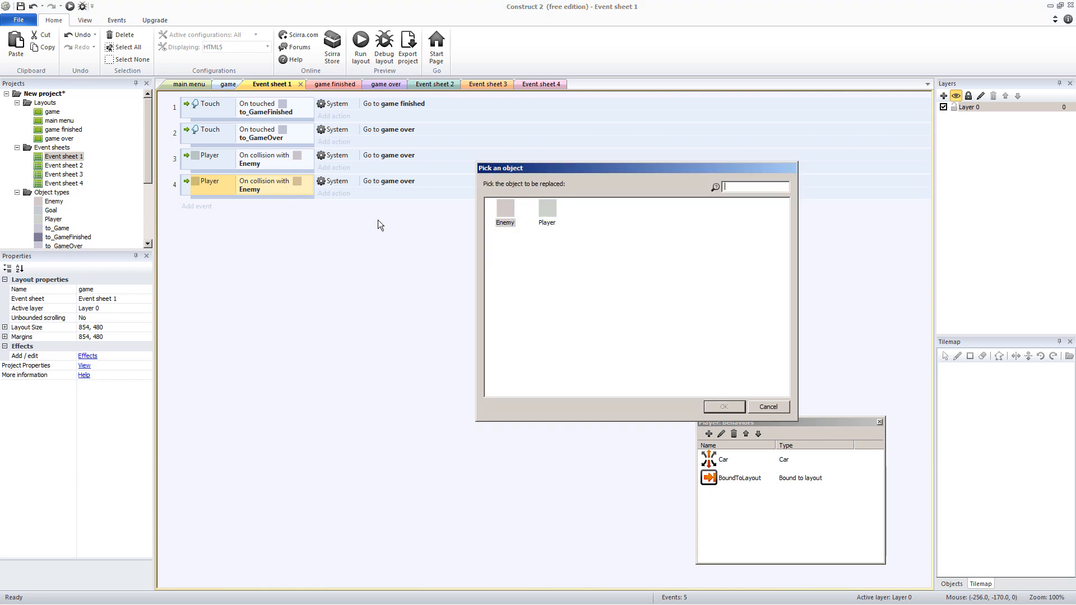
double_click(506, 210)
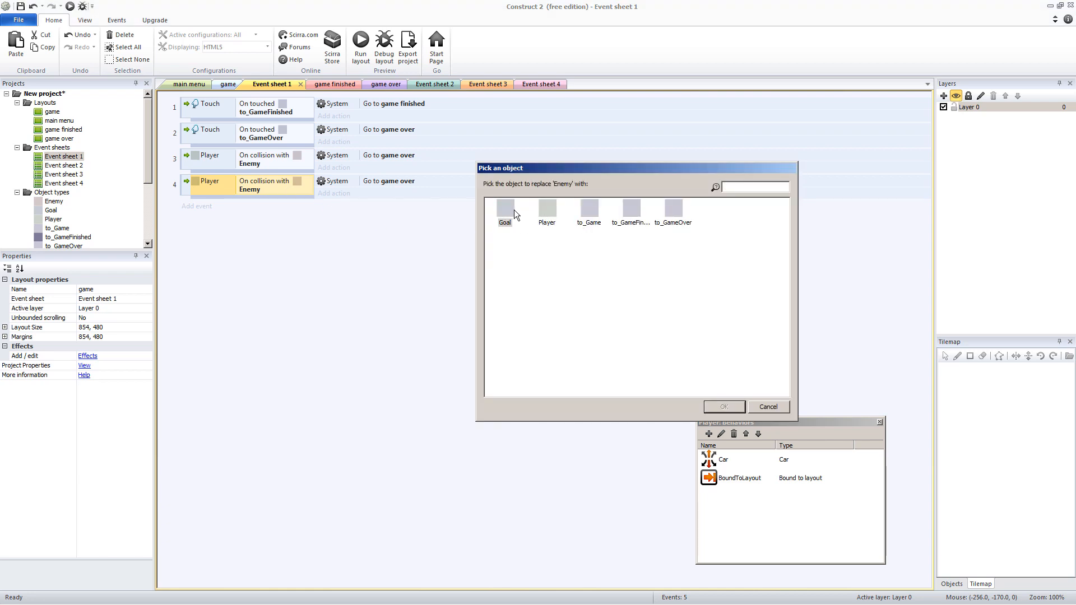
double_click(513, 210)
click(677, 416)
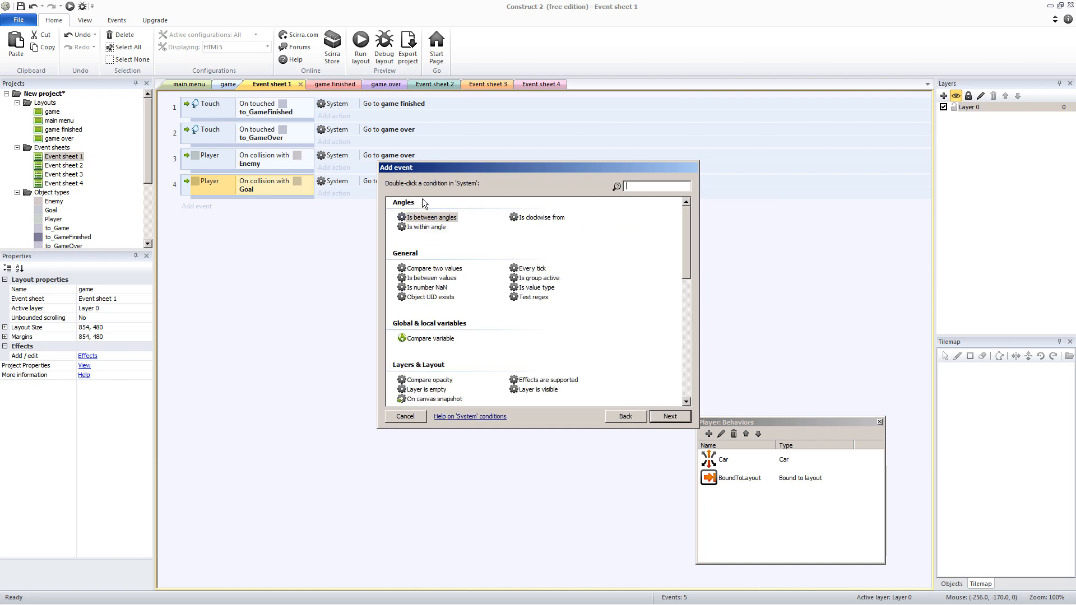
key(Escape)
Change the Goal collision event's Go to layout action to the game finished layout.
double_click(387, 183)
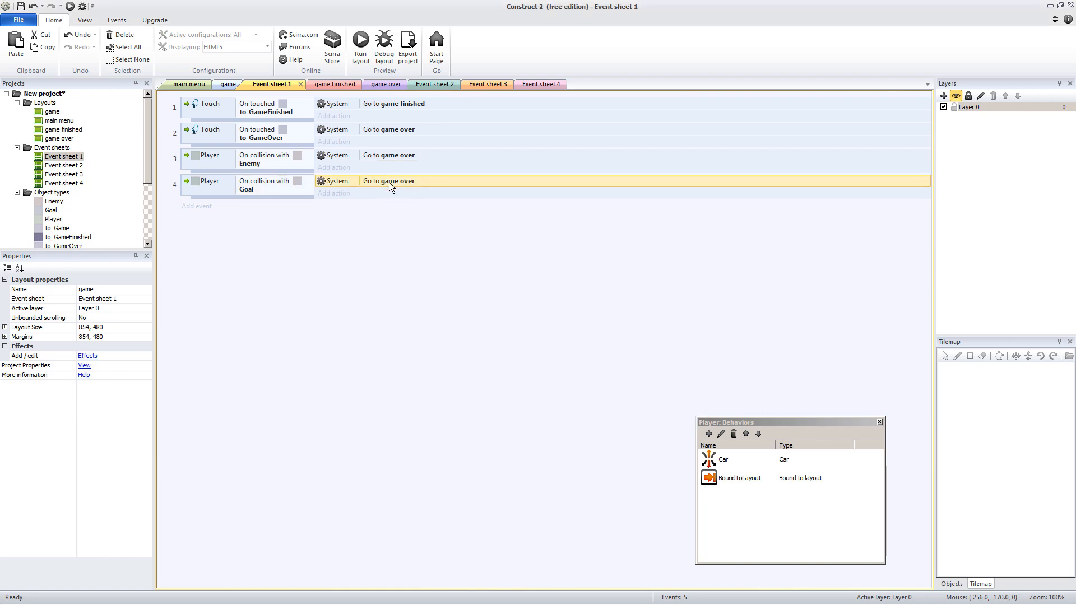
click(532, 282)
click(536, 301)
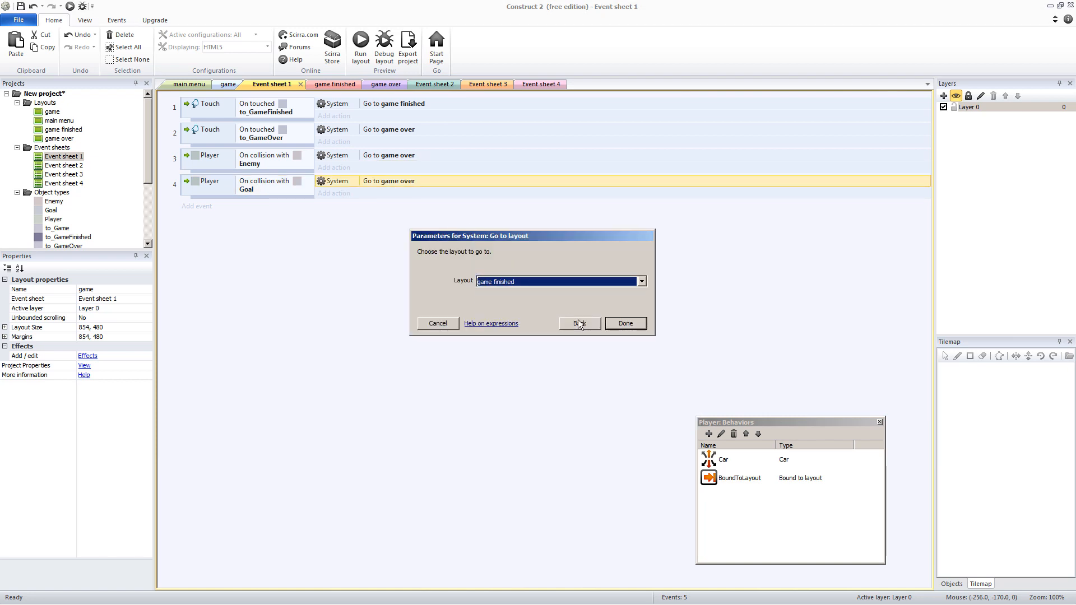
click(621, 326)
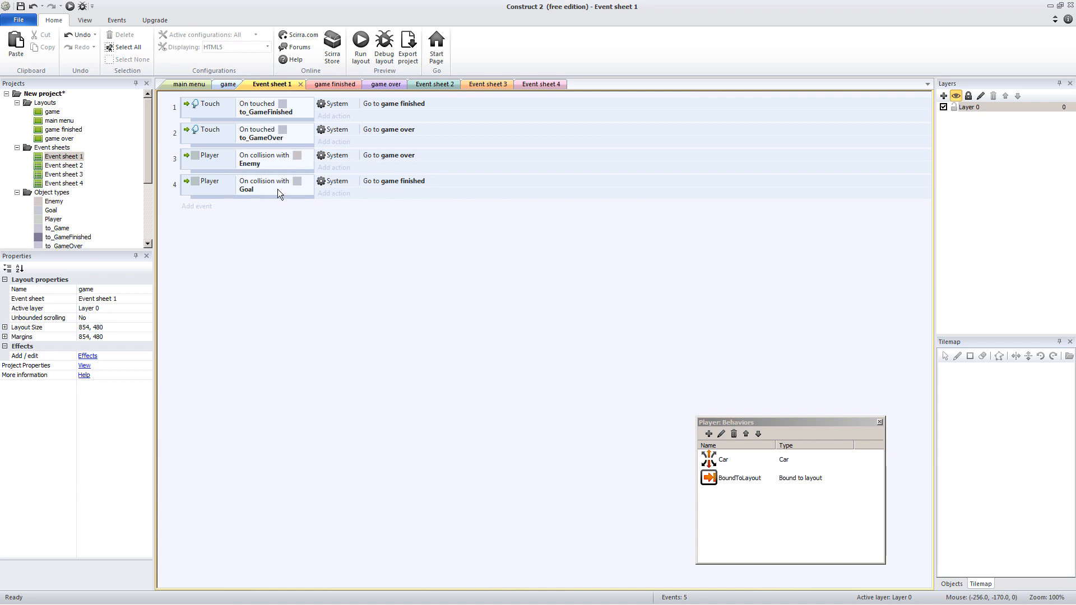
Preview the game layout with the new collision events and return to the Construct 2 editor.
click(359, 55)
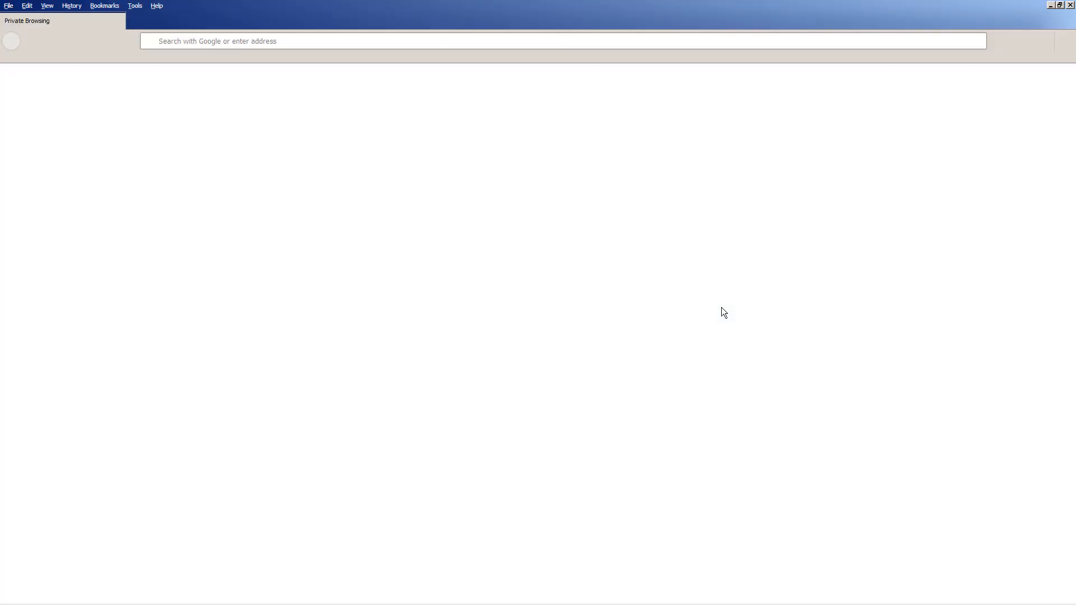
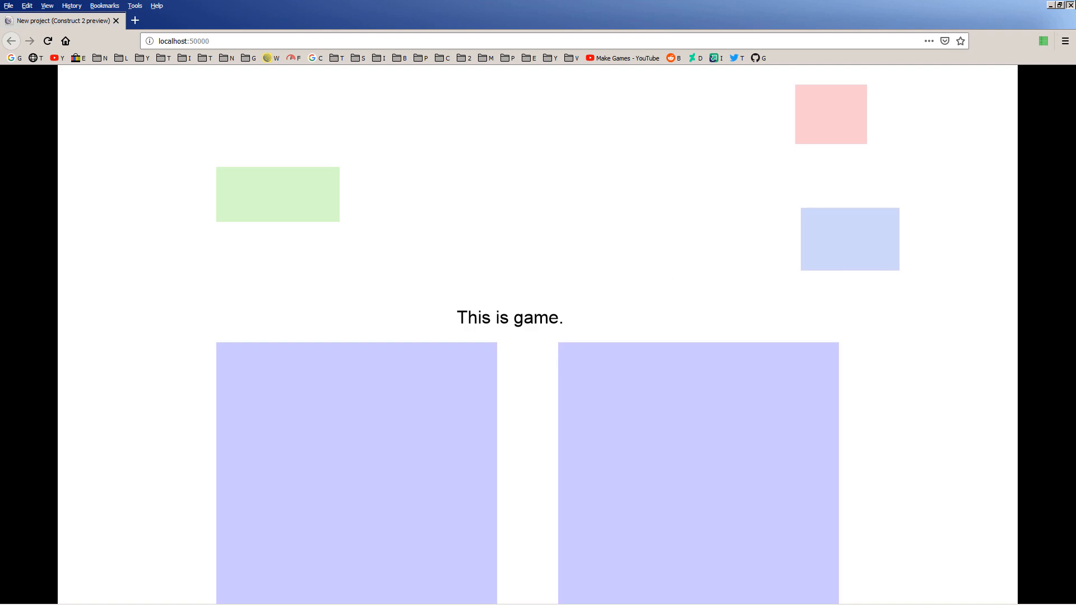
key(alt+Tab)
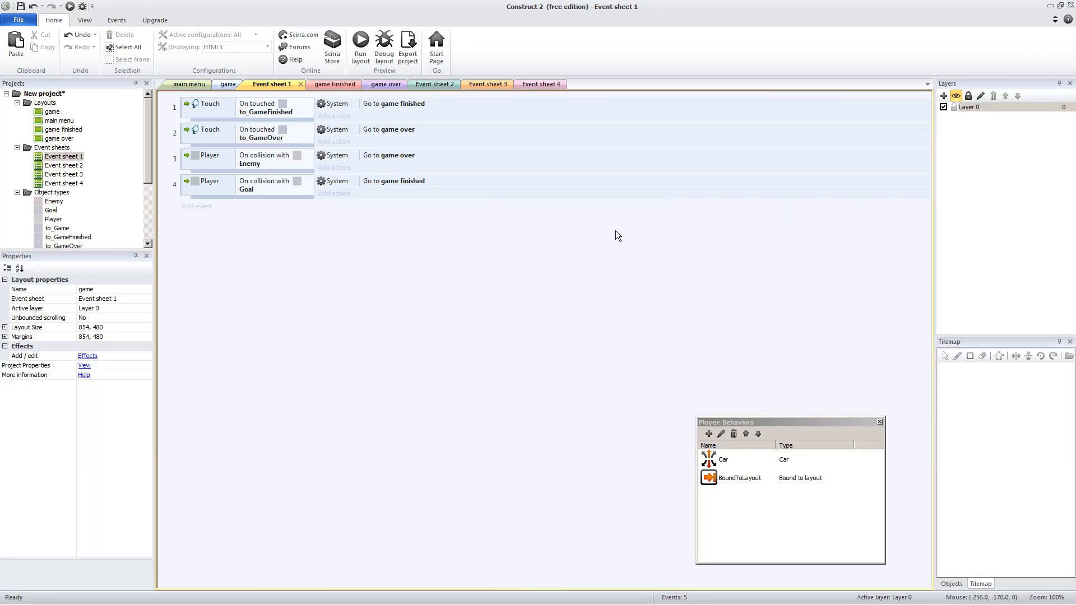
Insert a Text object named to_MainMenu on the game finished layout, below the "This is game finished." text.
click(331, 85)
double_click(415, 284)
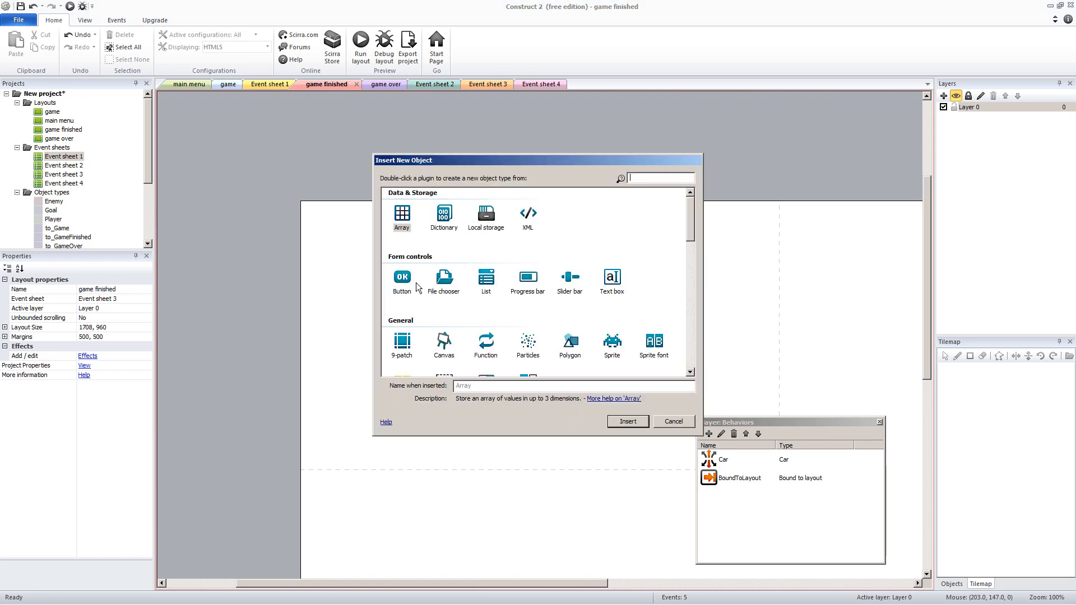
click(693, 279)
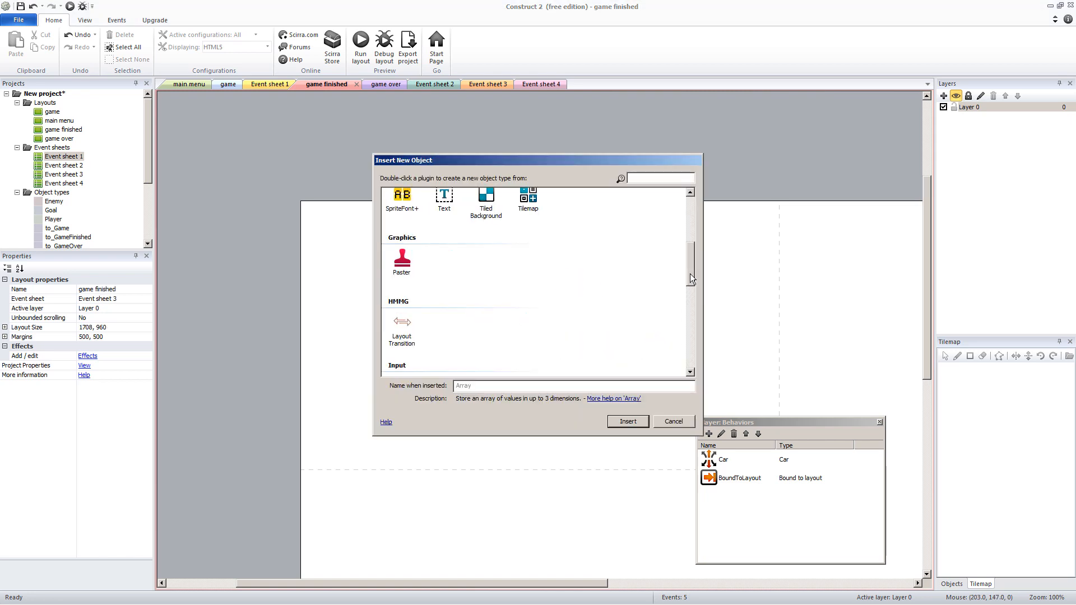
click(455, 201)
click(517, 387)
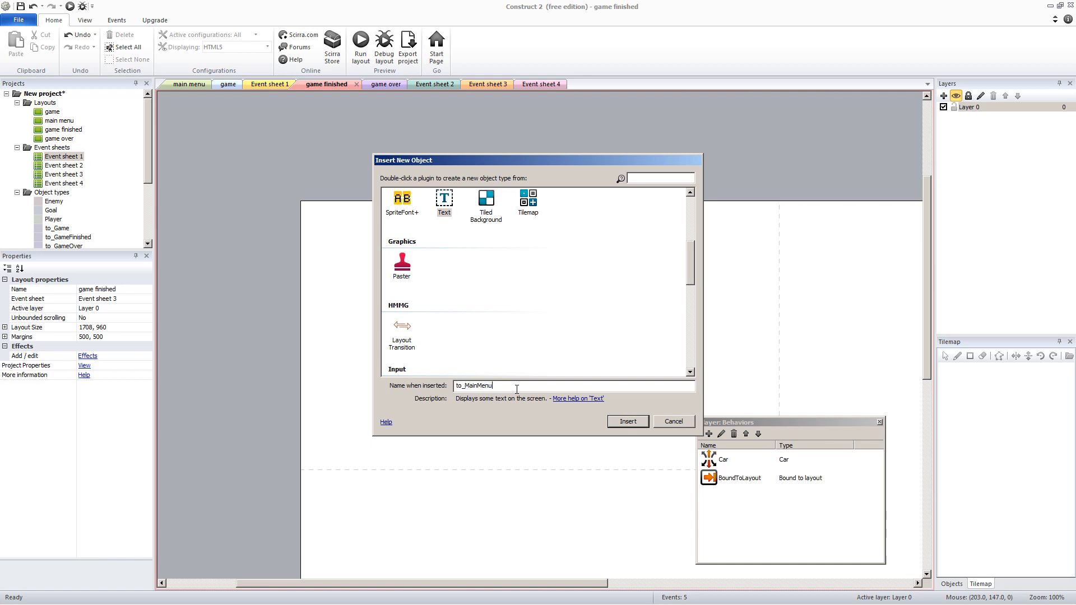
key(Return)
click(427, 402)
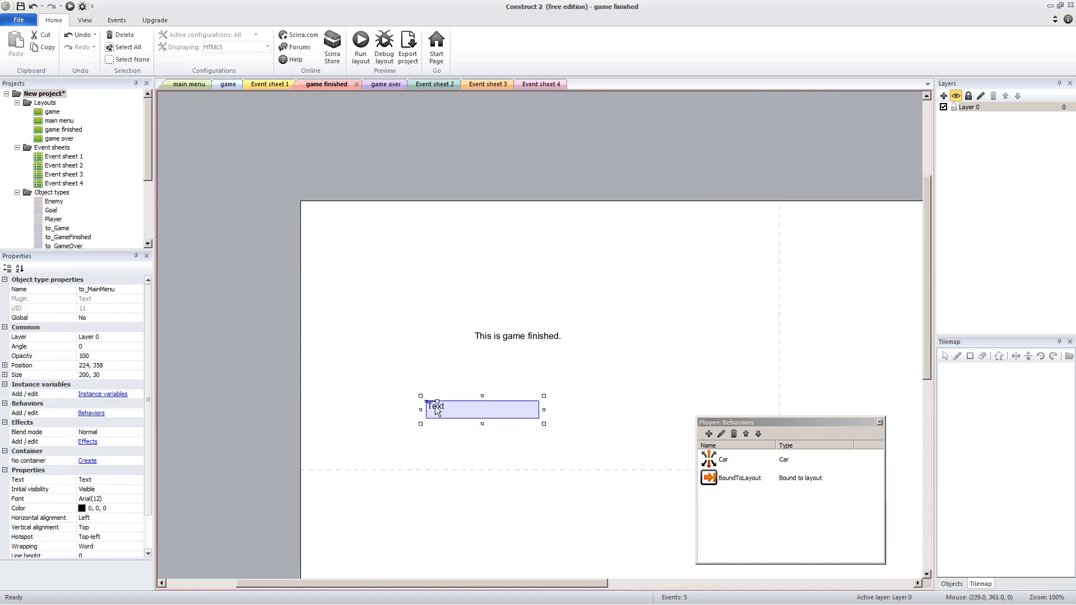
Set the to_MainMenu object's text to "Main Menu" and move it slightly to about 207, 353.
click(107, 480)
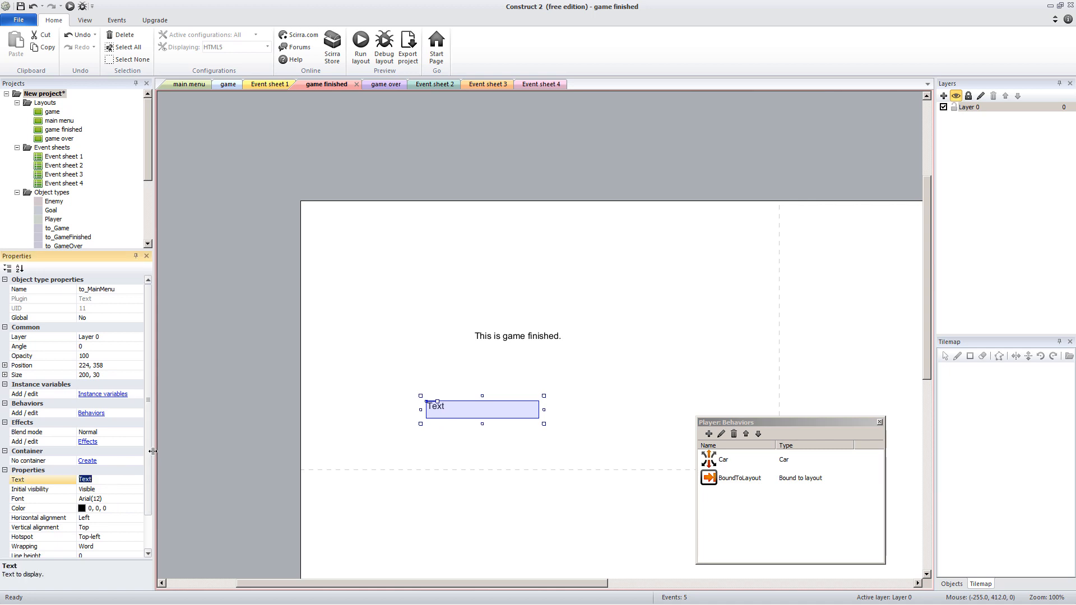
text(Main Menu)
key(Return)
click(325, 307)
drag(470, 411, 461, 410)
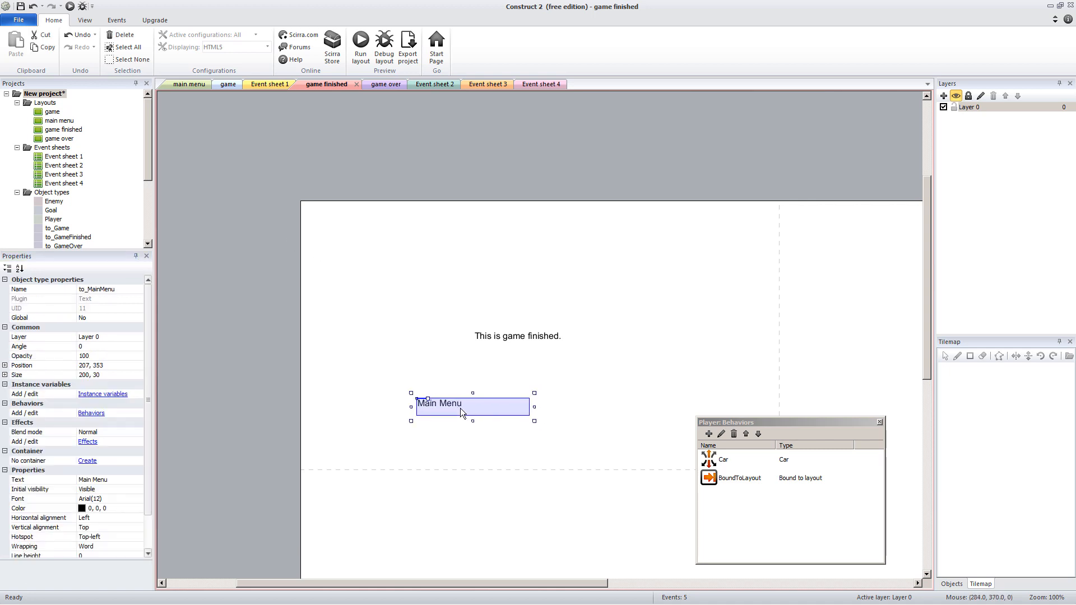
click(639, 409)
double_click(489, 395)
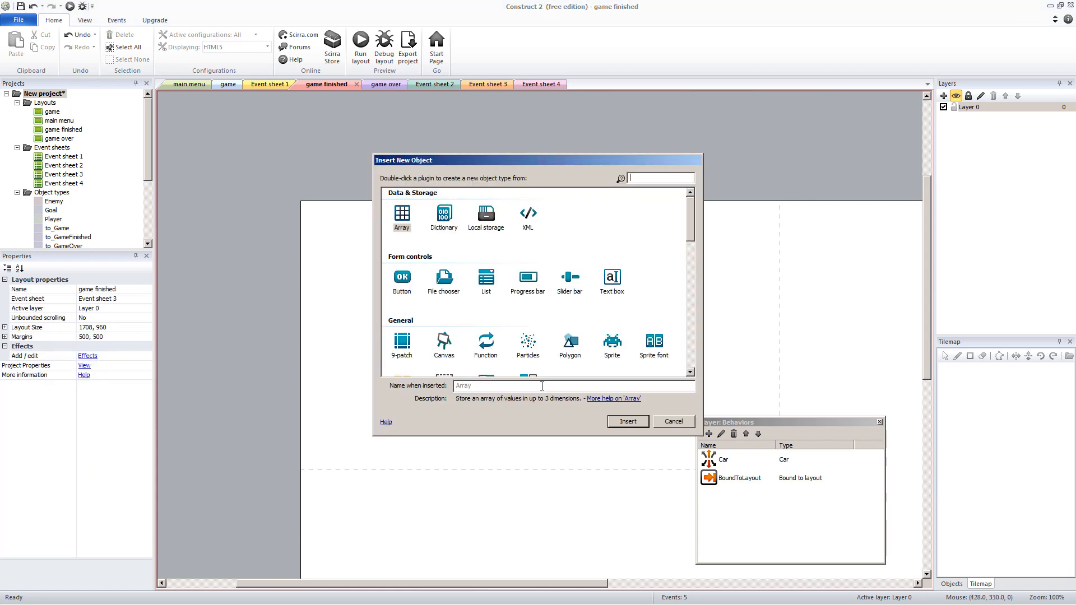
key(Escape)
Clone the to_MainMenu text object type in the project and rename the copy to_Restart.
scroll(149, 184, down, 4)
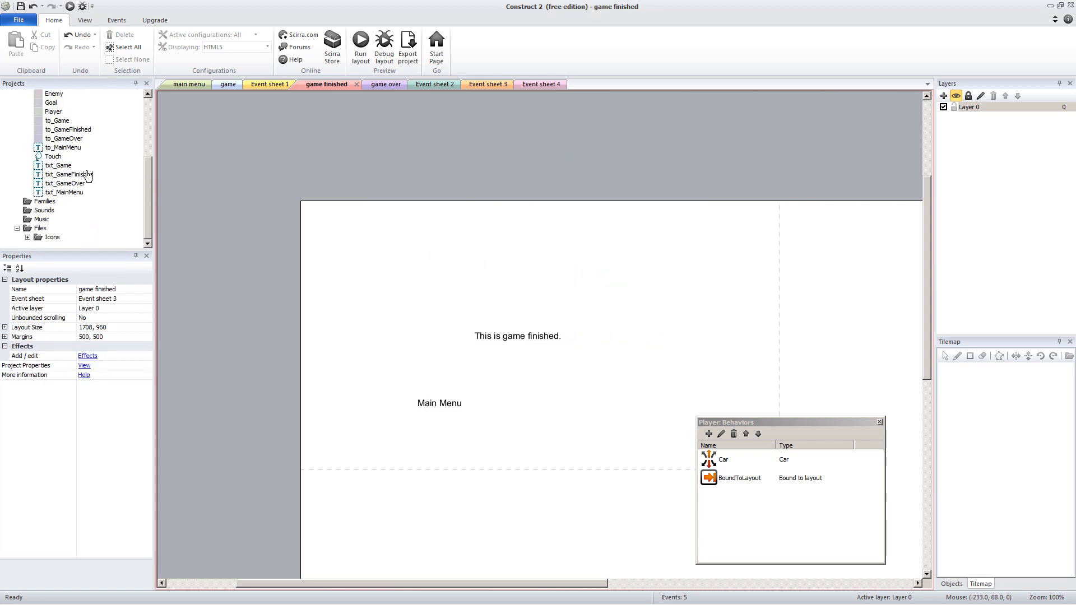
right_click(66, 148)
click(74, 153)
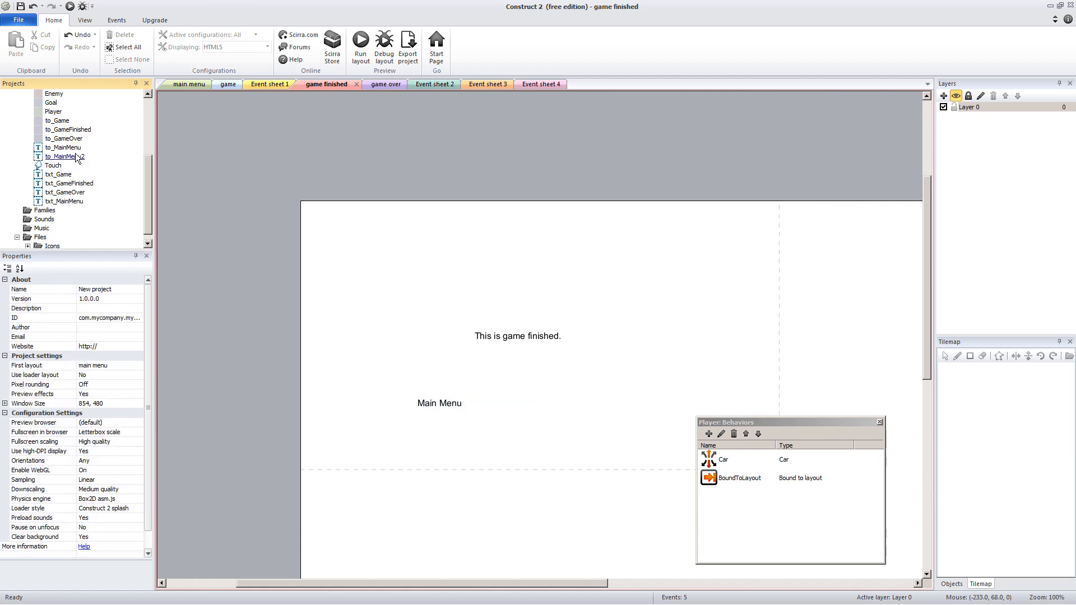
click(65, 156)
key(Right)
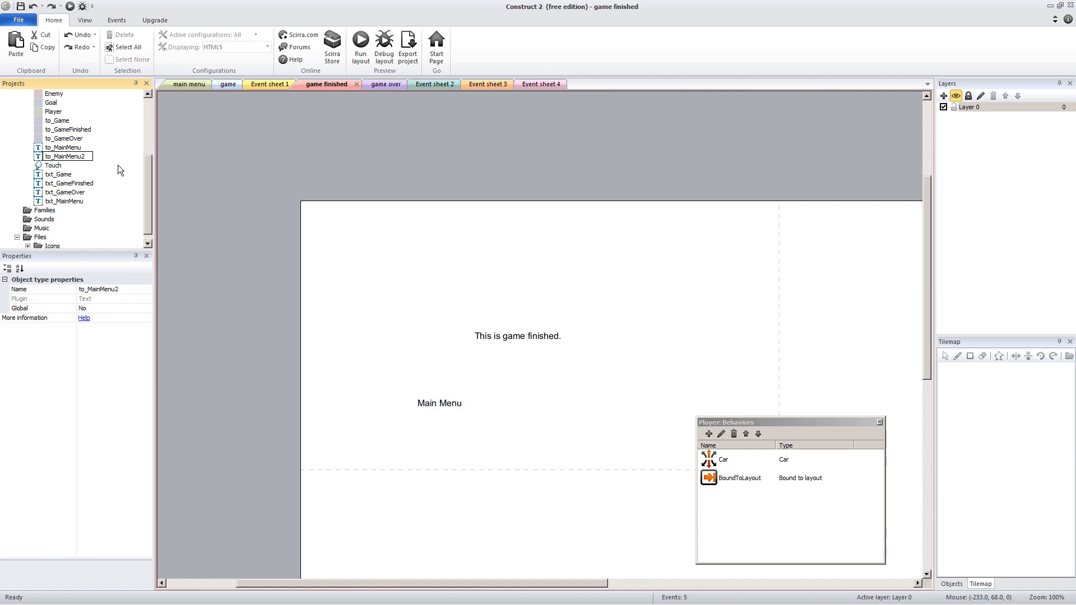
key(BackSpace)
key(BackSpace)
key(BackSpace)
key(BackSpace)
key(BackSpace)
key(BackSpace)
key(BackSpace)
key(BackSpace)
text(Restart)
key(Return)
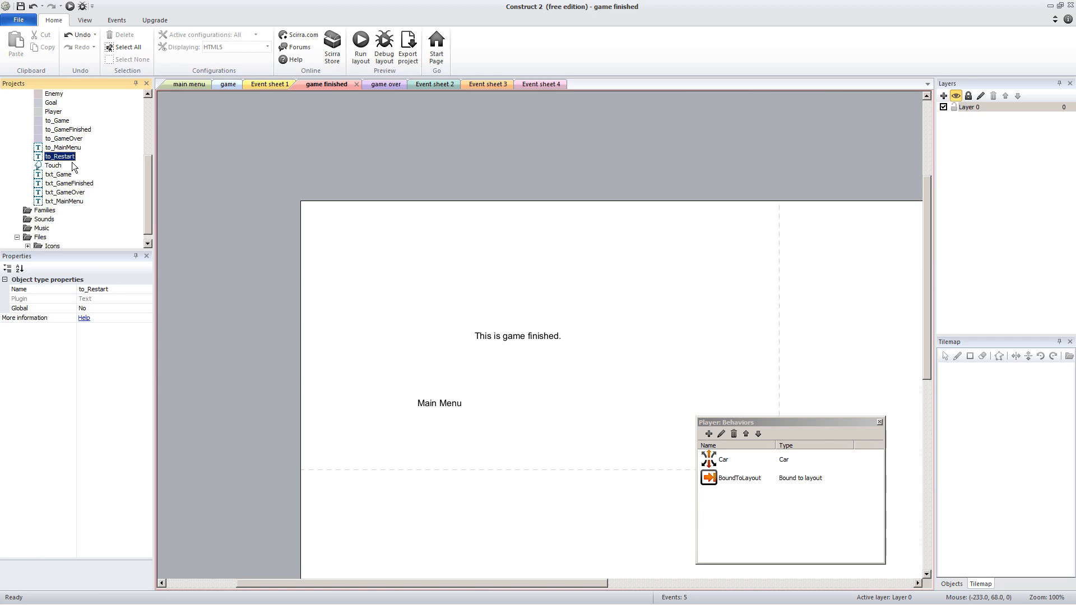
Place to_Restart on the game finished layout at about 454, 348, beside Main Menu, and set its text to "Restart".
drag(61, 158, 556, 396)
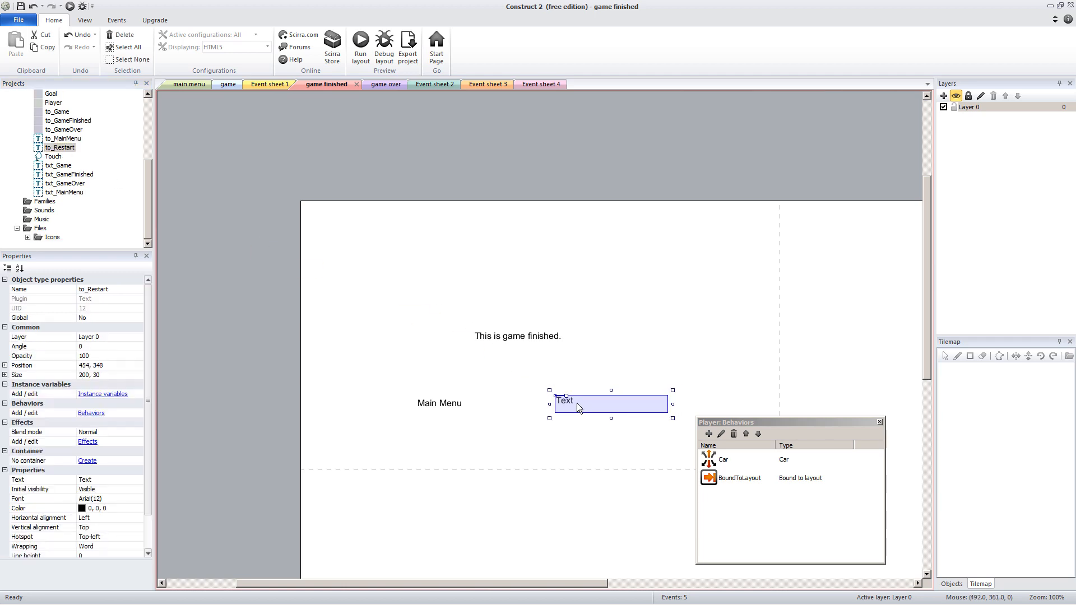
click(125, 480)
text(Restart)
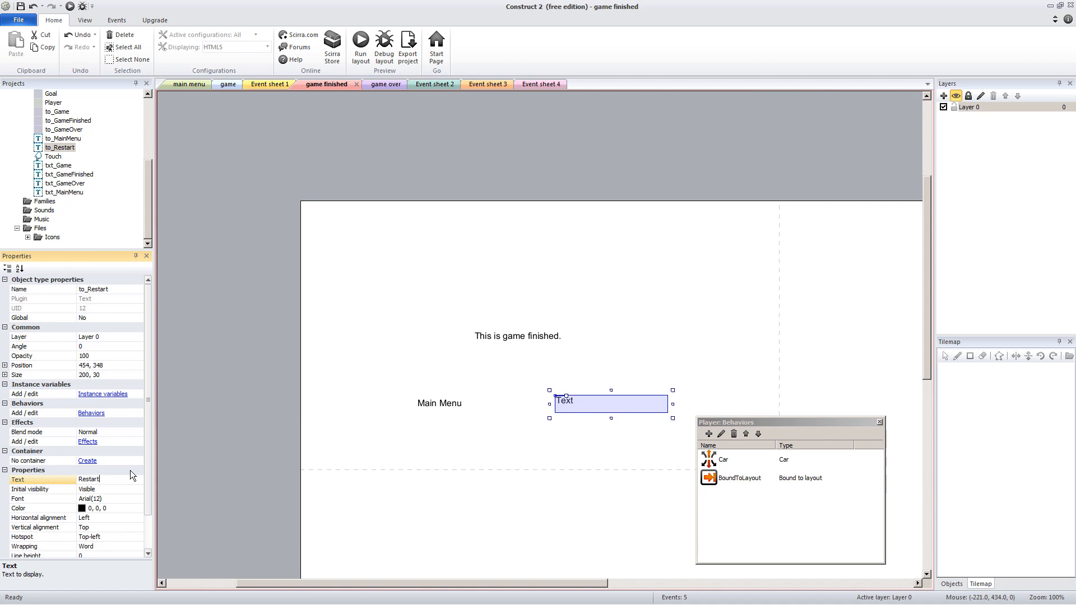
key(Return)
click(234, 403)
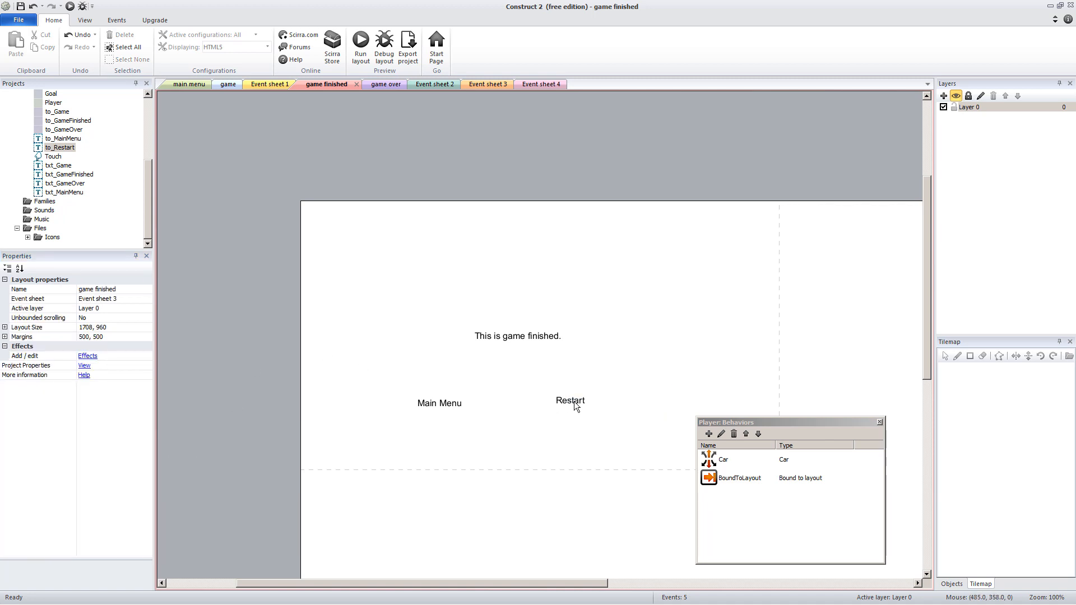
Move the Restart text to about 502, 352 so it lines up with the Main Menu text.
drag(576, 405, 602, 405)
click(612, 346)
click(493, 403)
click(621, 397)
click(601, 404)
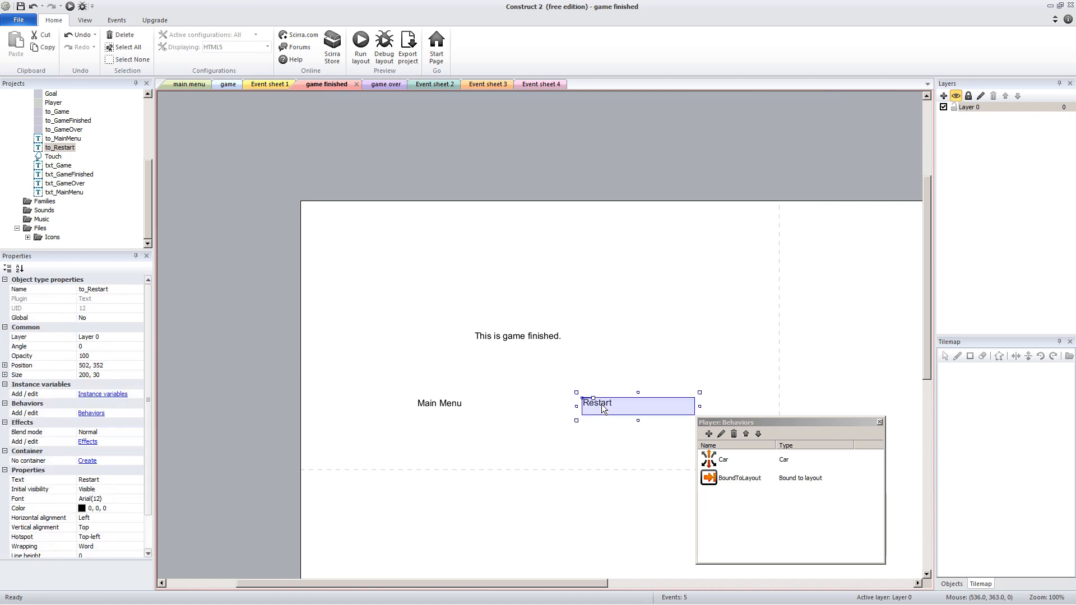
Copy the Main Menu and Restart texts onto the game over layout, below the "This is game over." text.
drag(355, 362, 700, 418)
key(ctrl+c)
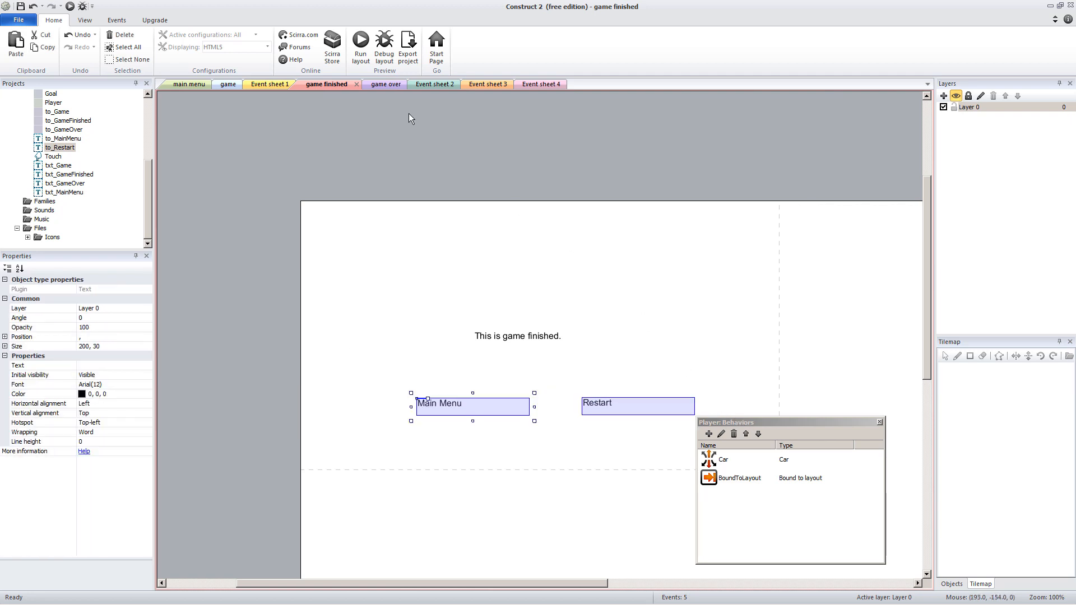
click(383, 85)
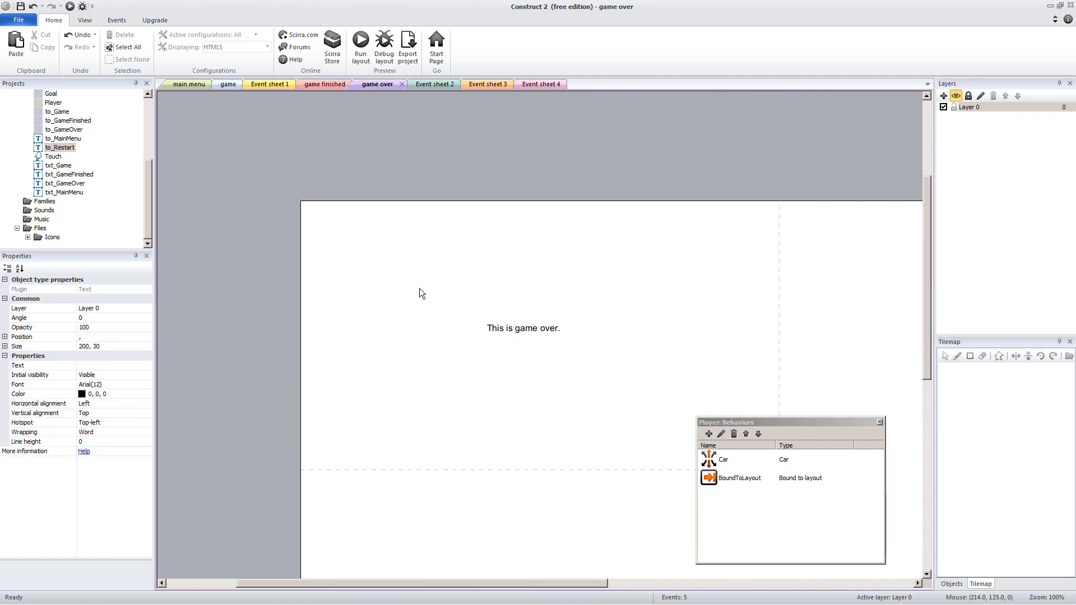
click(440, 281)
drag(443, 291, 483, 400)
click(510, 451)
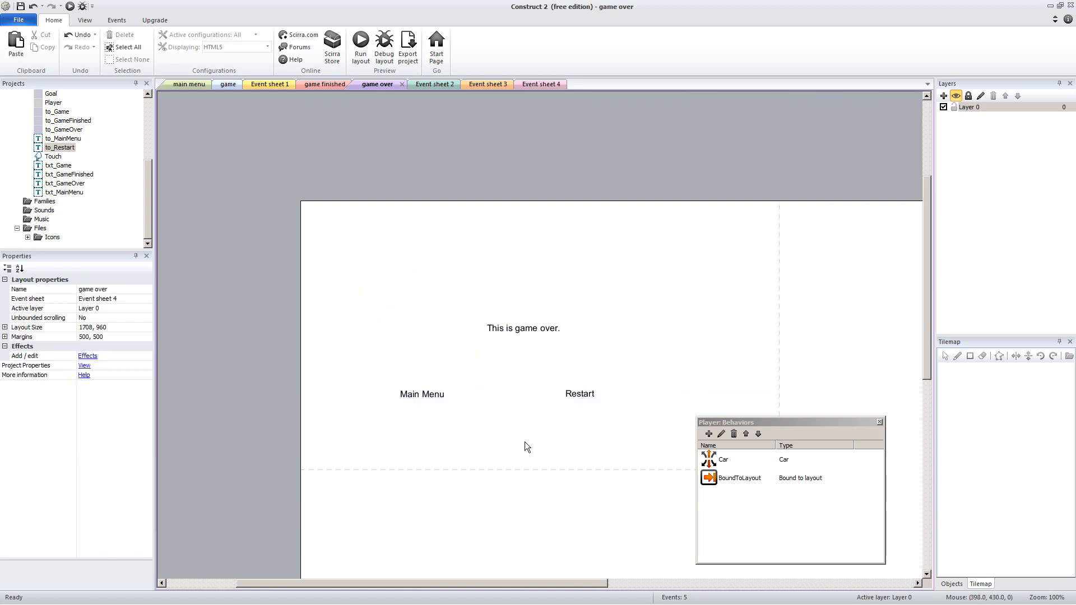
Preview the game from the main menu layout, start playing, and return to the Construct 2 editor from the game over screen.
click(185, 85)
click(360, 44)
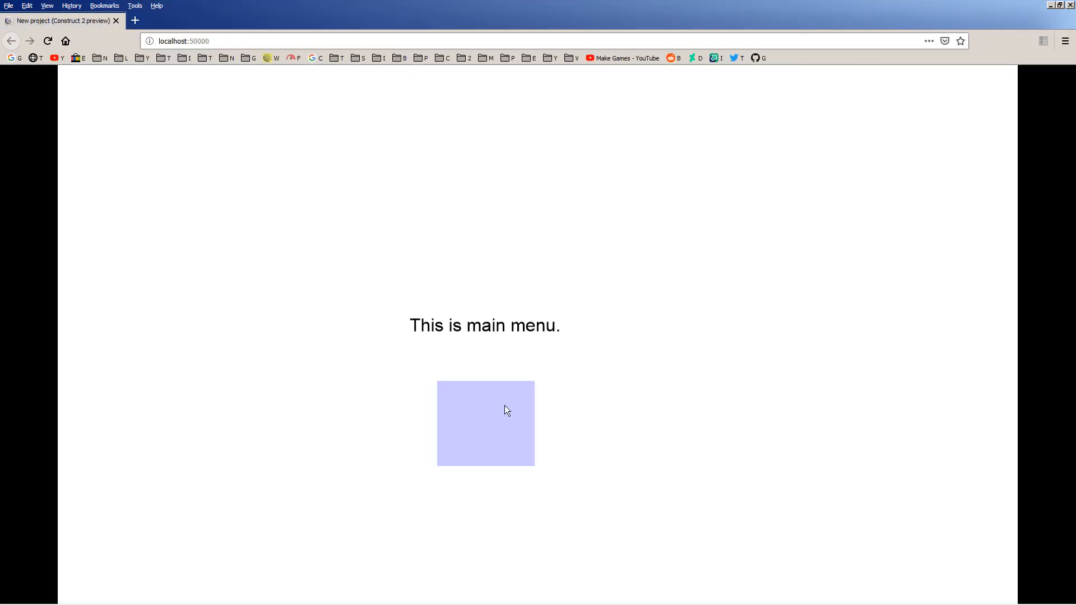
click(506, 410)
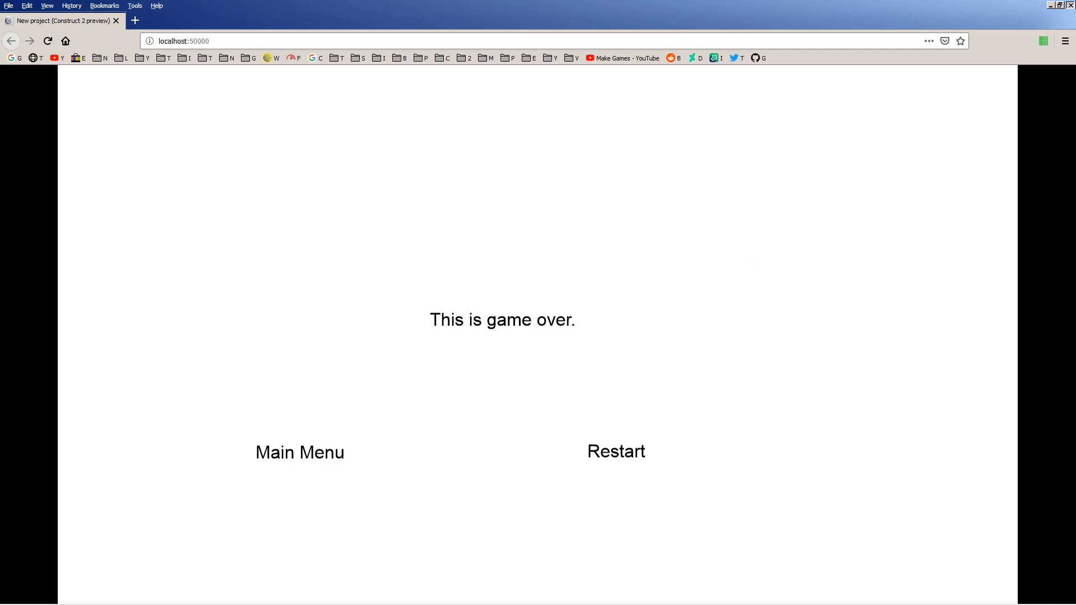
click(1070, 5)
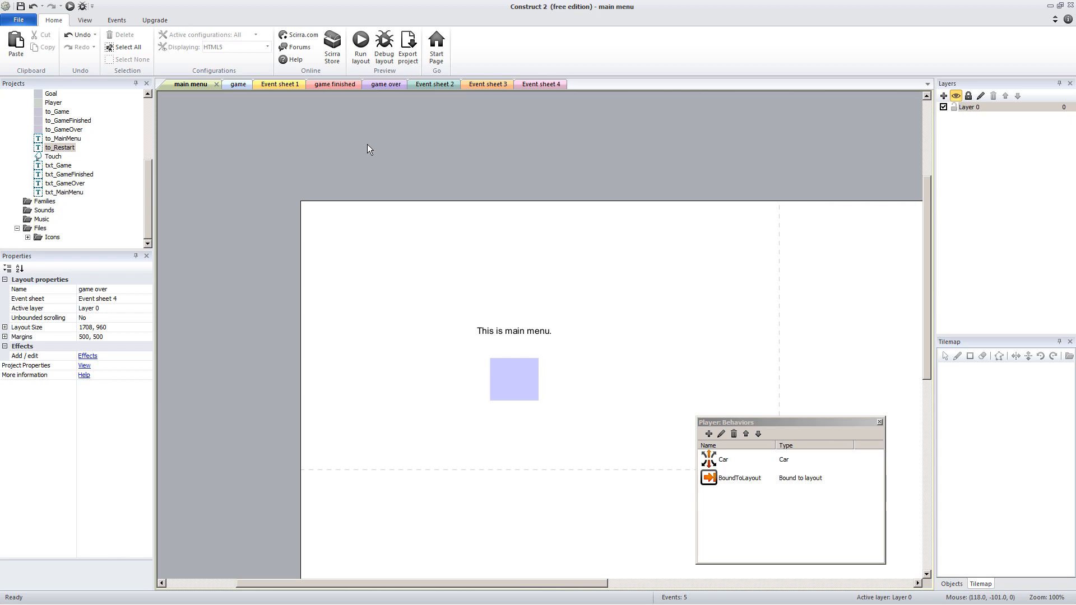
Add a Touch On touched object event for to_MainMenu to Event sheet 3, the game finished layout's event sheet.
drag(146, 171, 150, 103)
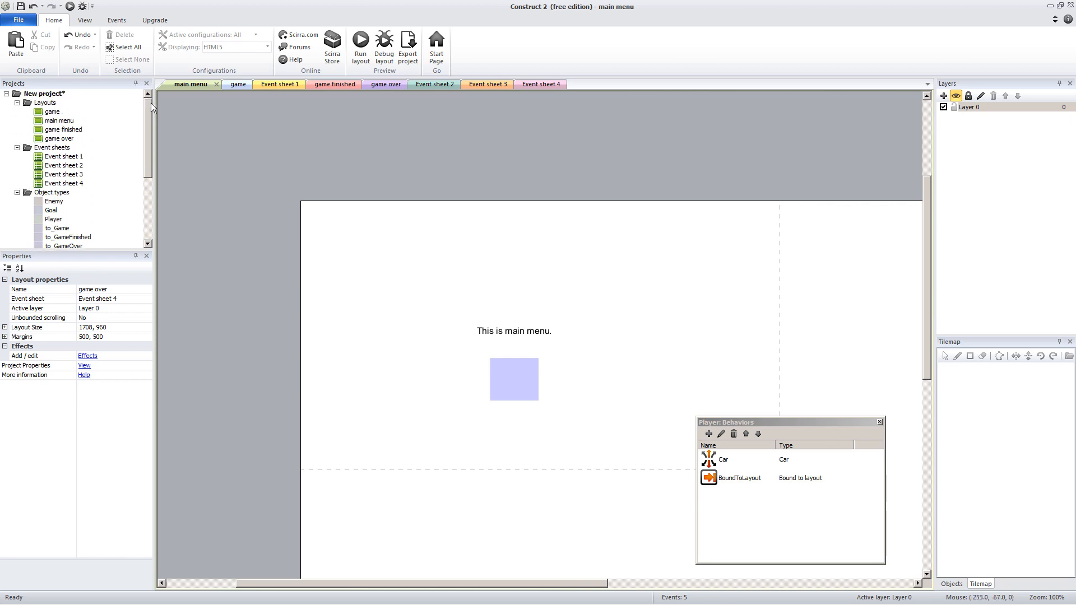
click(64, 129)
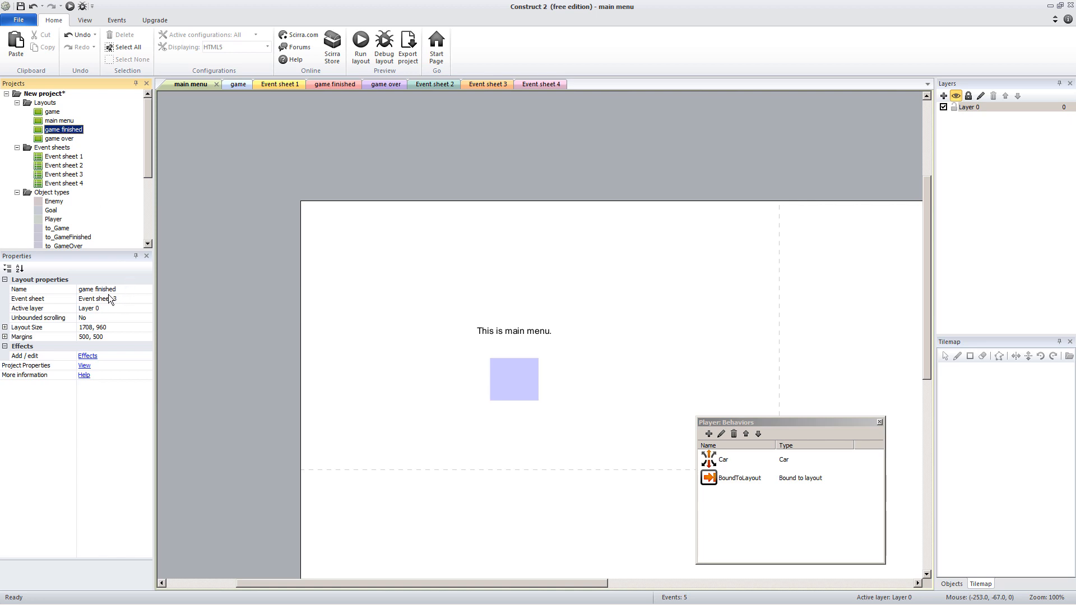
double_click(64, 175)
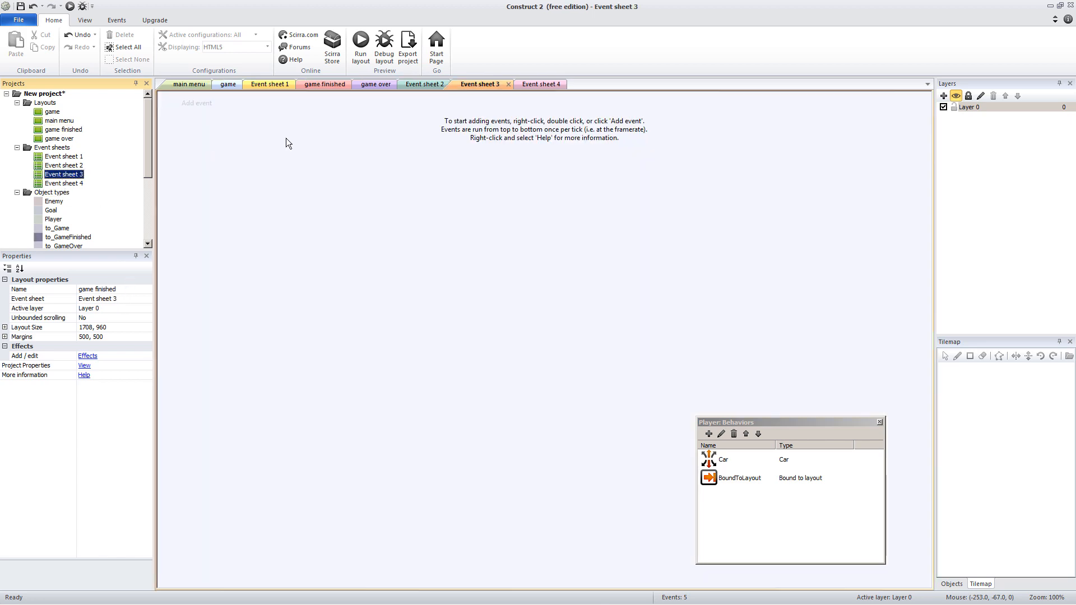
click(186, 106)
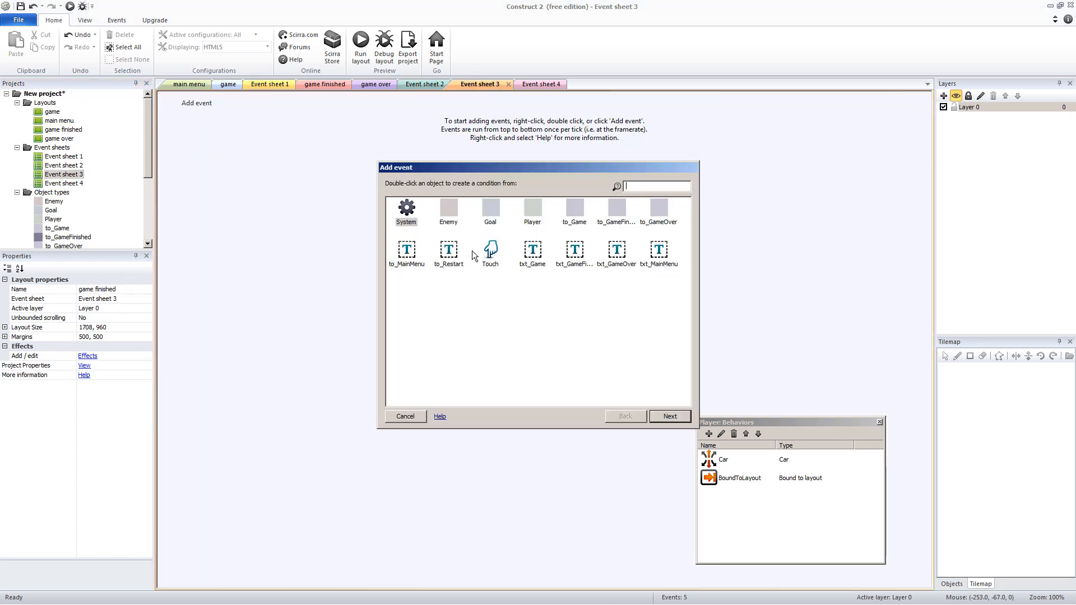
double_click(493, 243)
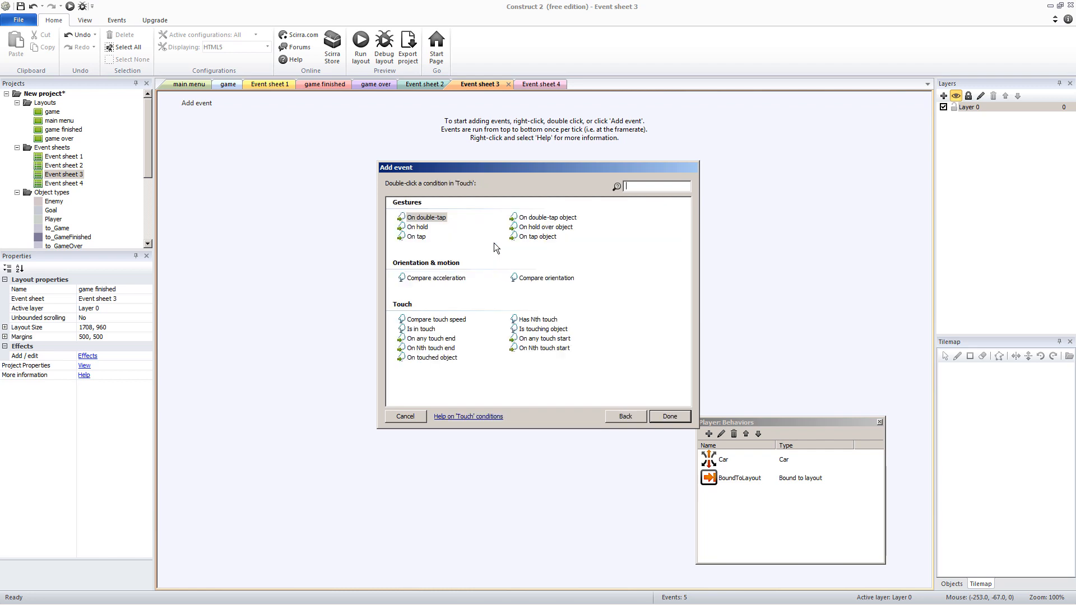
double_click(449, 357)
click(532, 284)
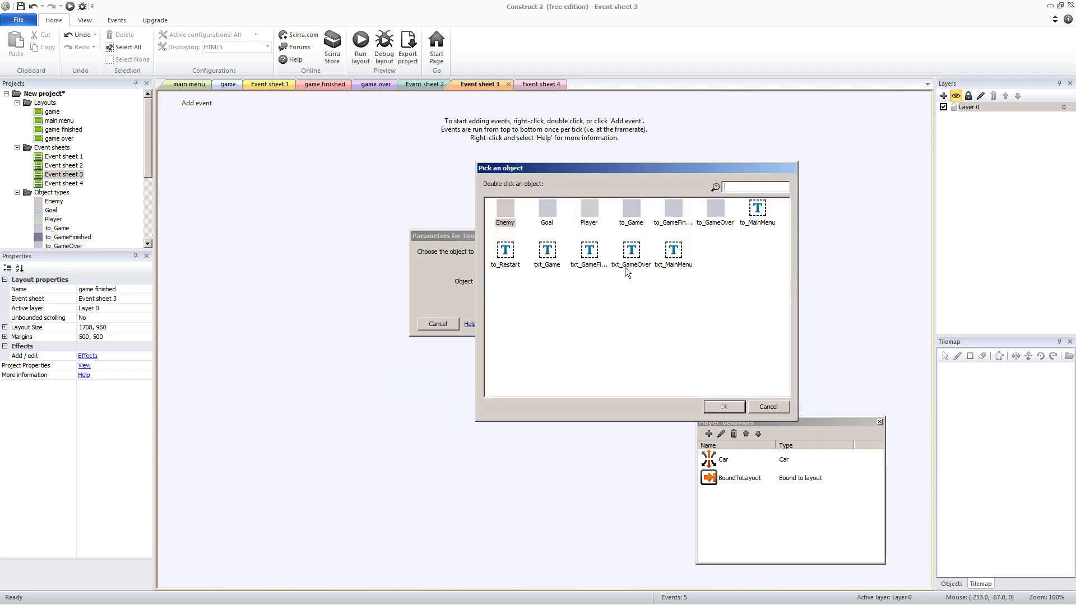
double_click(757, 209)
click(626, 334)
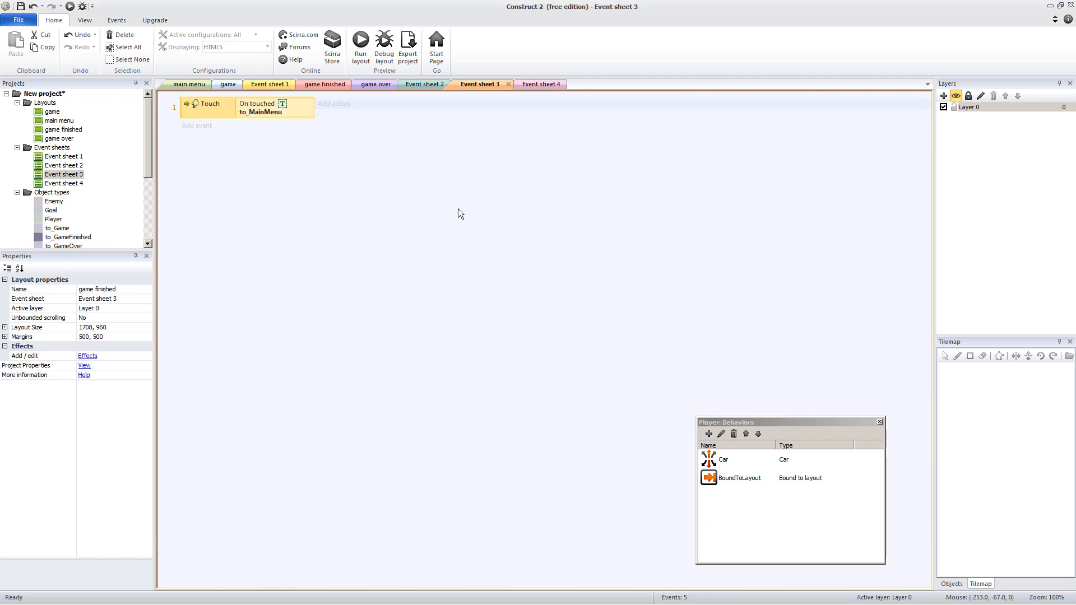
Add a System Go to layout action targeting the main menu layout to the to_MainMenu touch event.
click(337, 105)
double_click(416, 215)
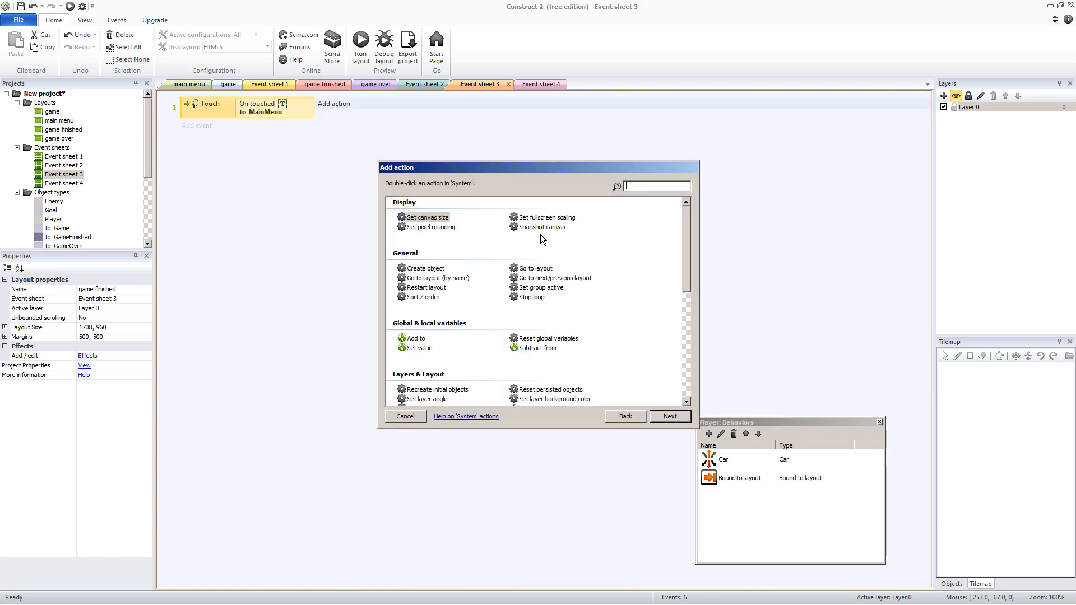
double_click(545, 269)
click(557, 281)
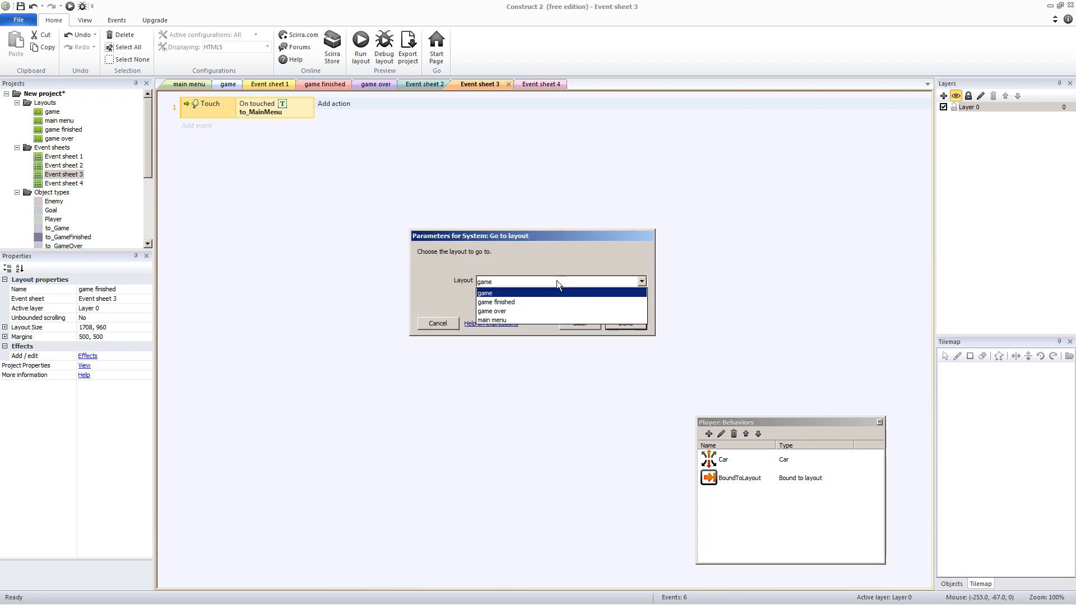
click(535, 319)
click(612, 327)
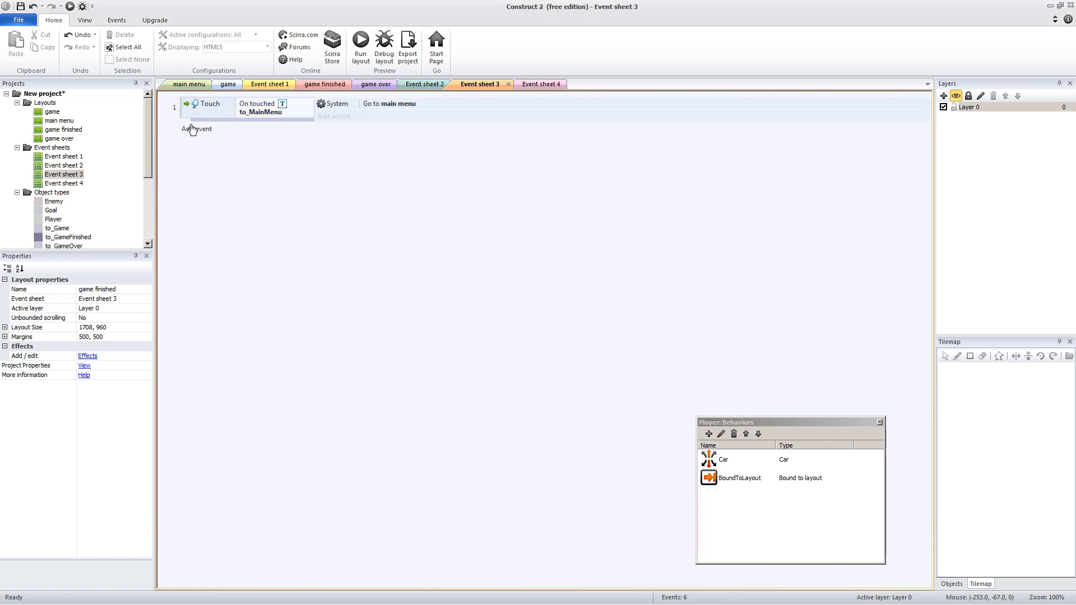
Duplicate the to_MainMenu touch event and replace the object in the copy's condition with to_Restart.
click(180, 107)
key(ctrl+c)
key(ctrl+v)
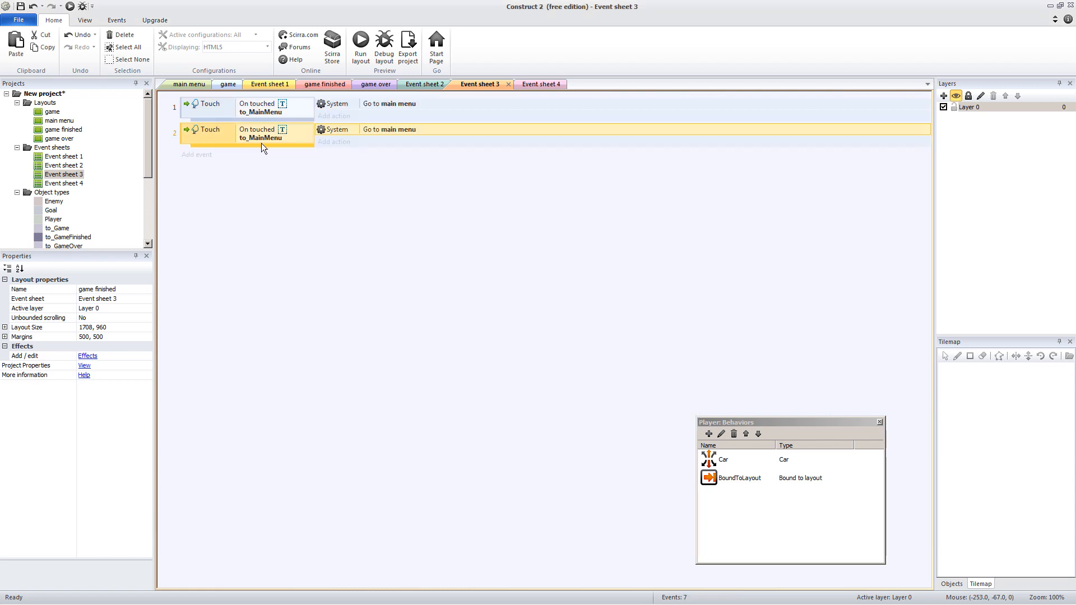
double_click(284, 143)
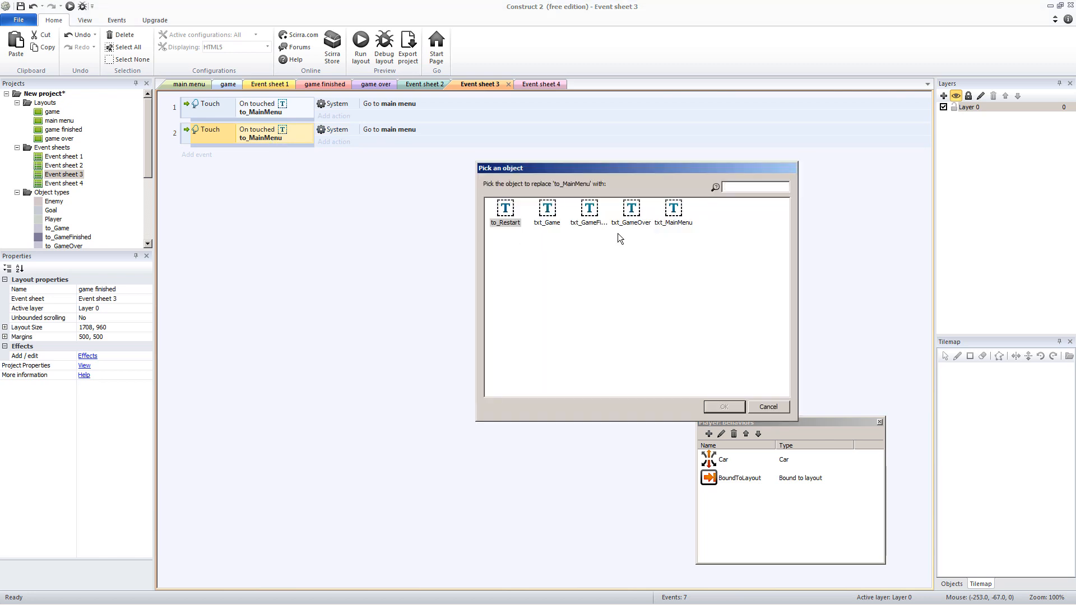
double_click(504, 209)
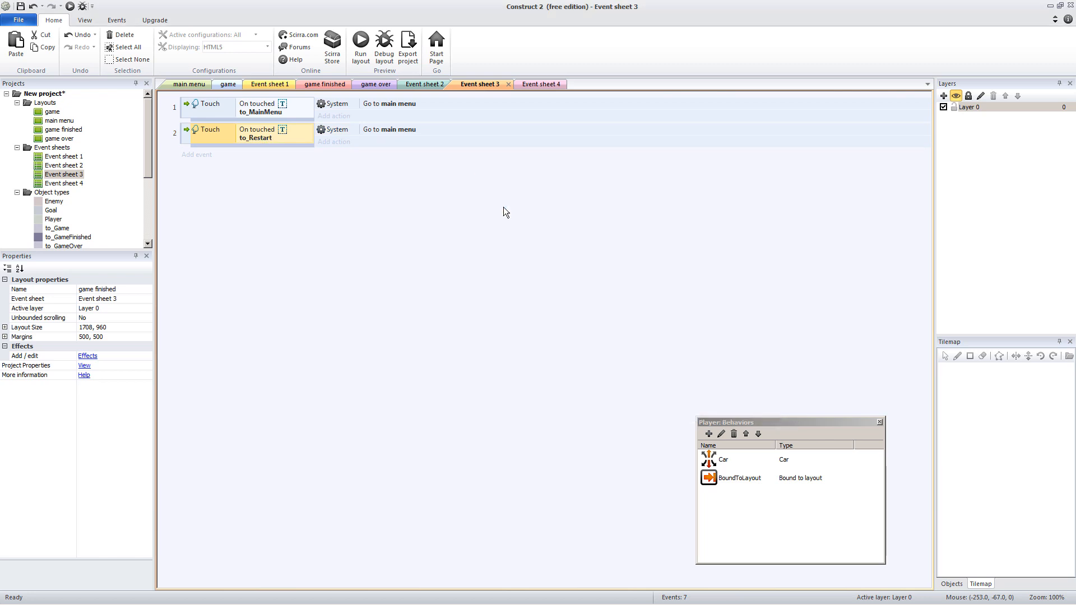
Change the to_Restart touch event's Go to layout action to the game layout.
double_click(387, 130)
click(519, 282)
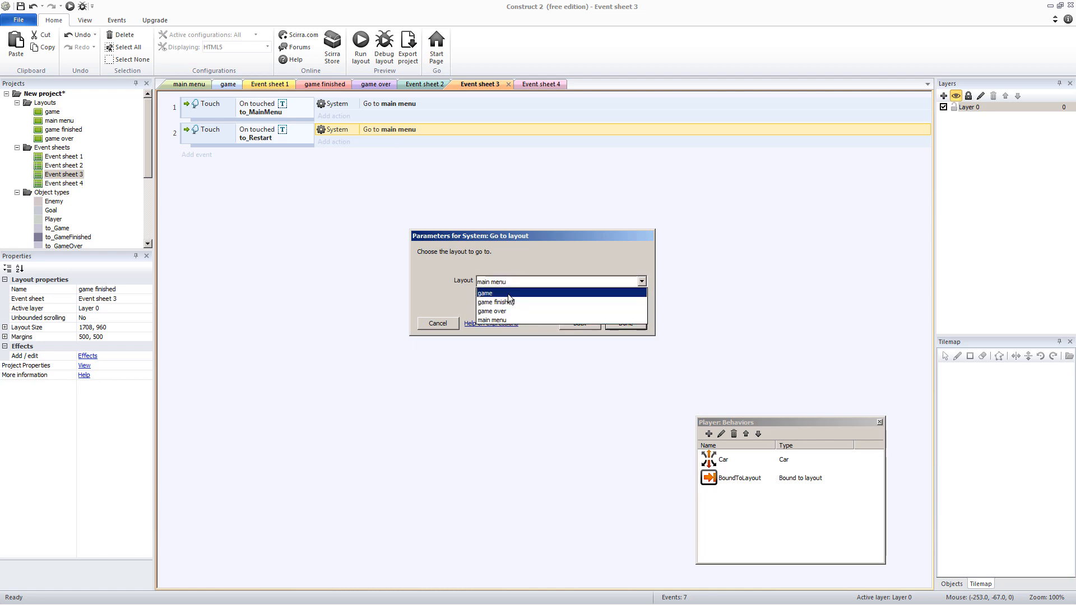
click(502, 293)
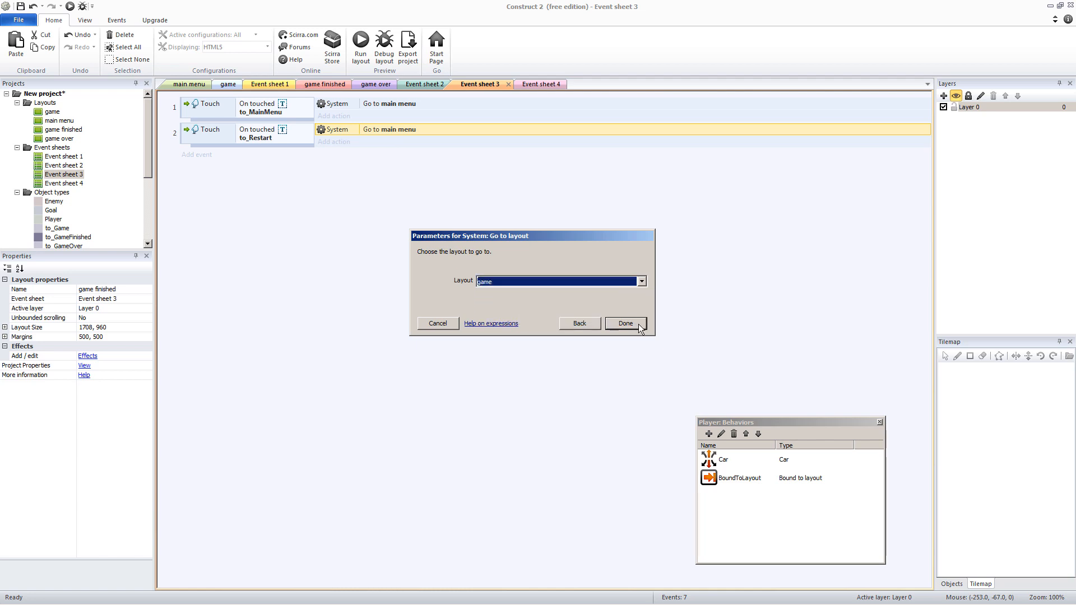
click(626, 324)
Copy both touch events from Event sheet 3 into Event sheet 4.
click(186, 108)
shift+click(186, 138)
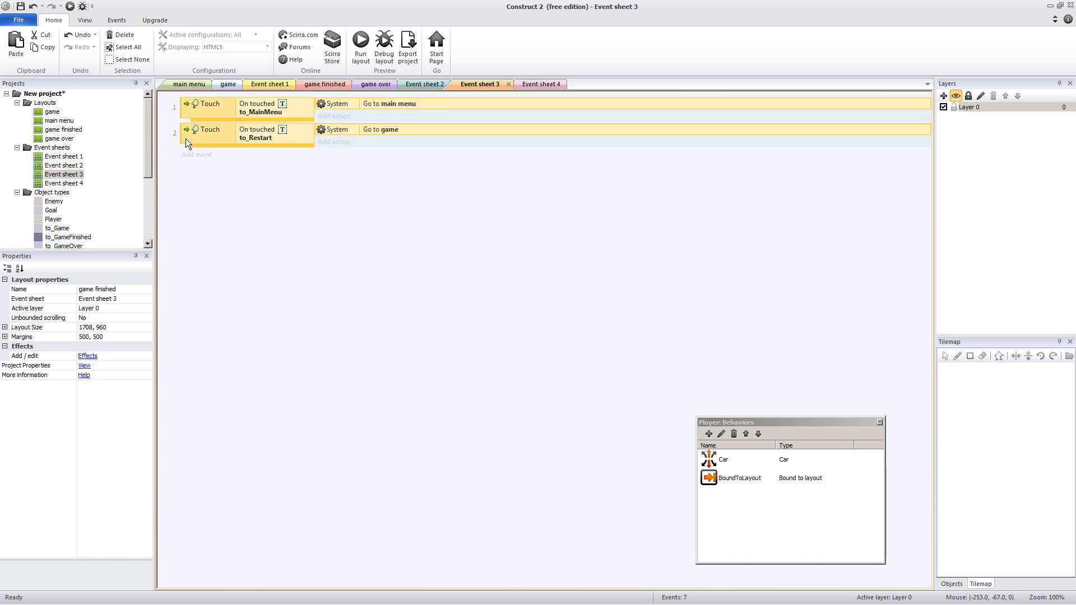
click(367, 215)
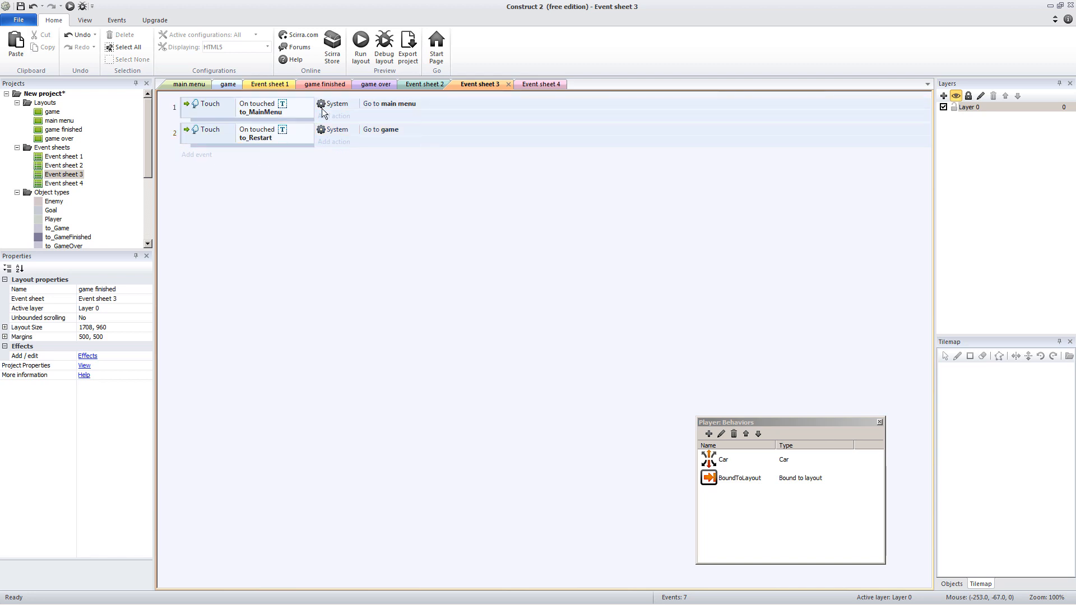
click(541, 85)
key(ctrl+v)
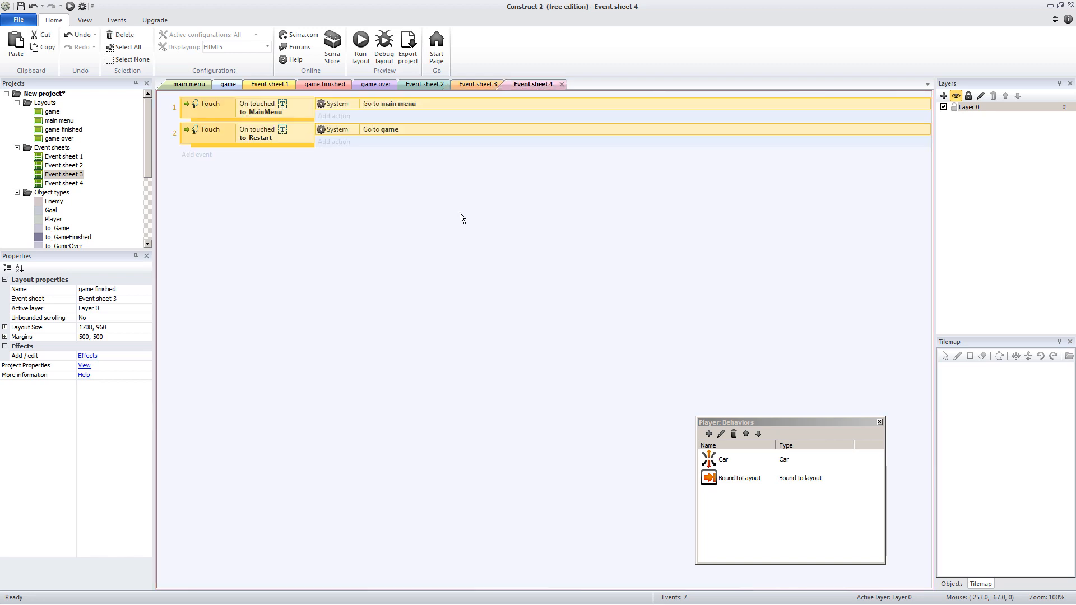
Open the game finished layout and select its Main Menu and Restart texts together.
click(75, 131)
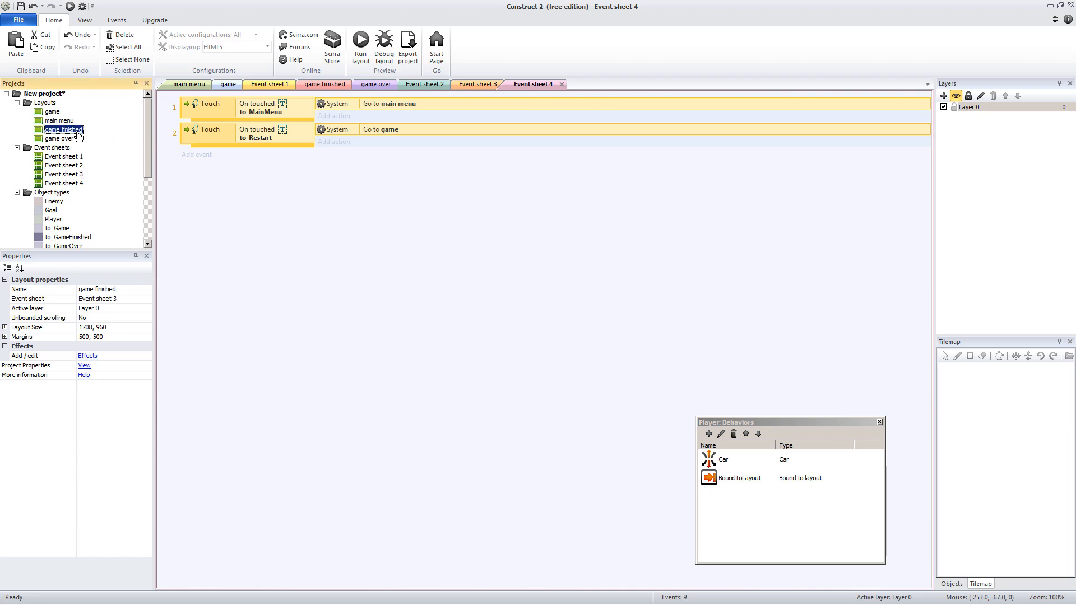
click(63, 138)
double_click(63, 130)
drag(361, 369, 680, 422)
drag(375, 389, 775, 442)
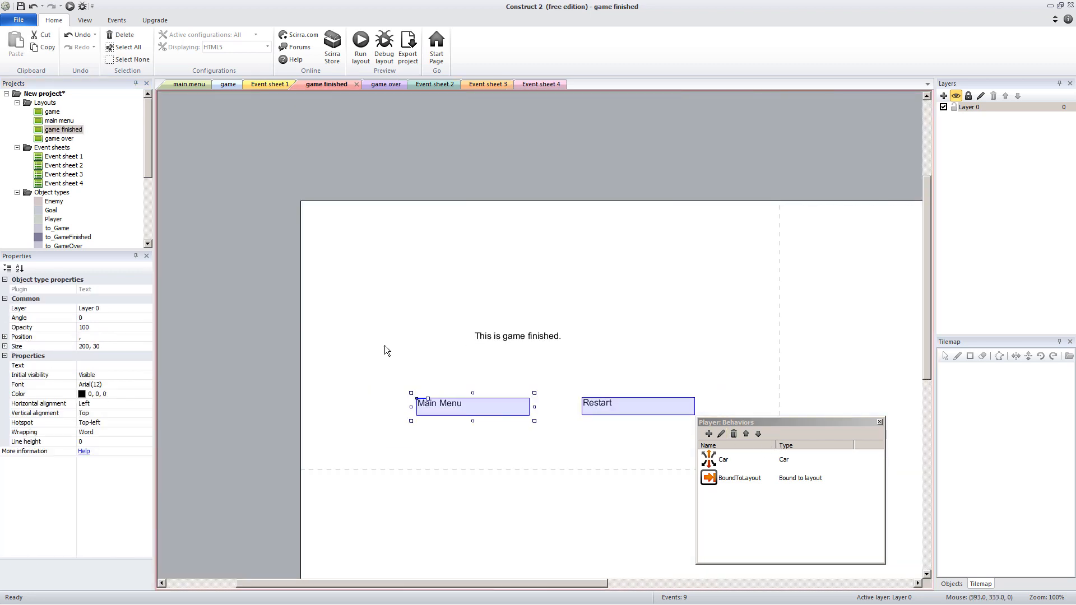
Review the Main Menu and Restart texts on the game over layout and their touch events in Event sheet 4.
click(381, 85)
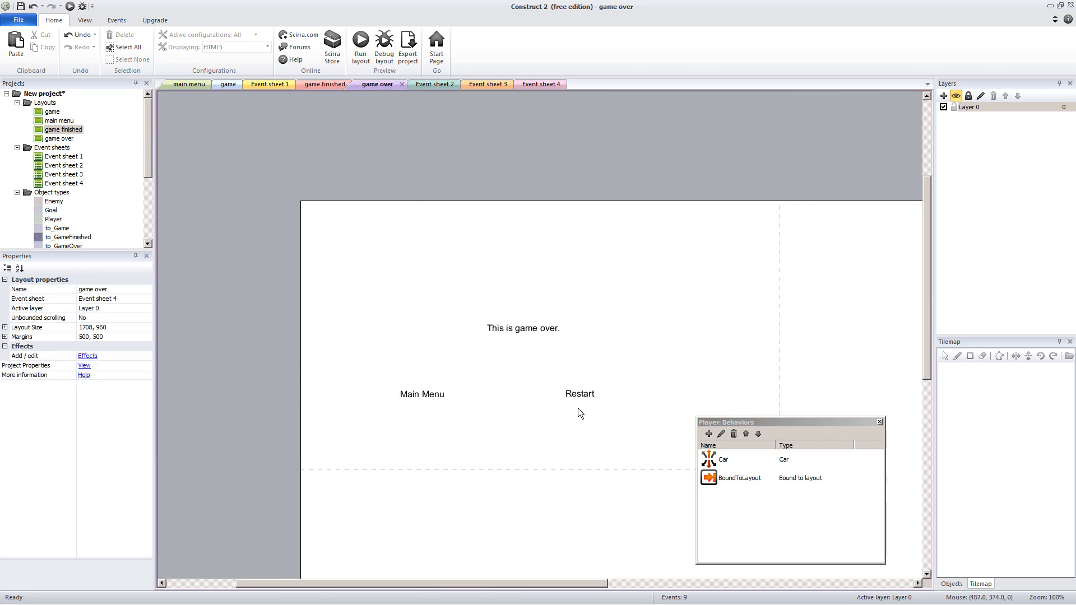
click(481, 401)
click(567, 393)
click(425, 255)
click(524, 84)
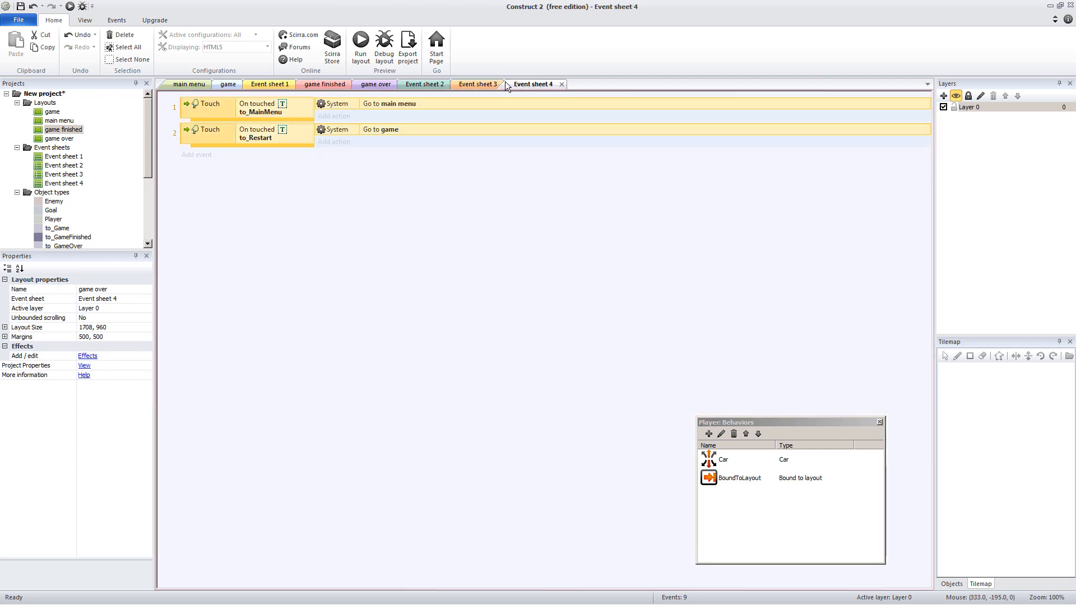
Preview the game from the main menu layout and test the Main Menu and Restart texts on both end screens, then return to Construct 2.
click(185, 84)
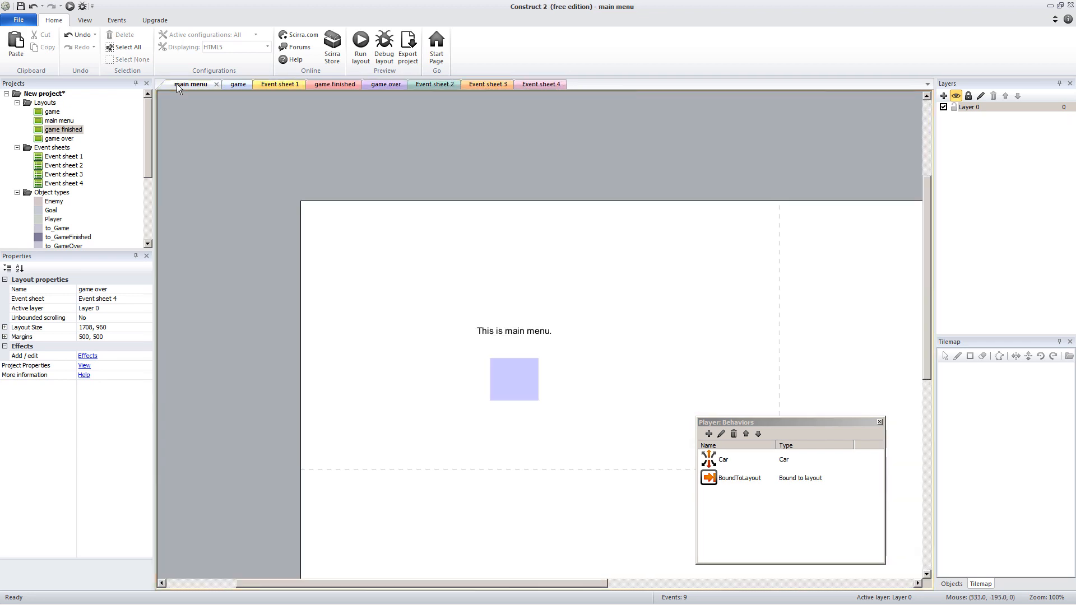
click(355, 48)
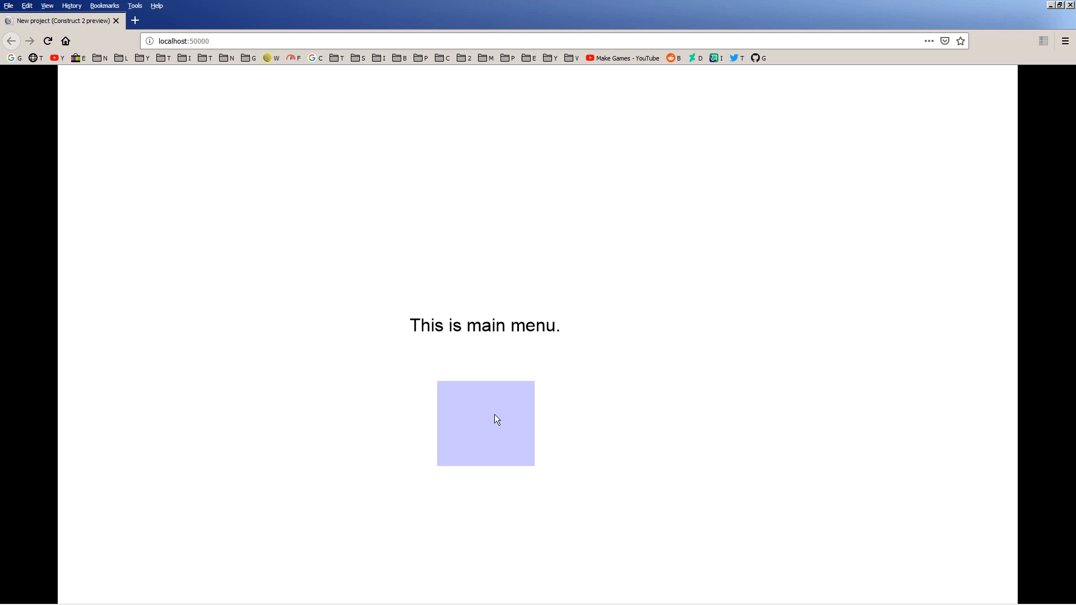
click(495, 422)
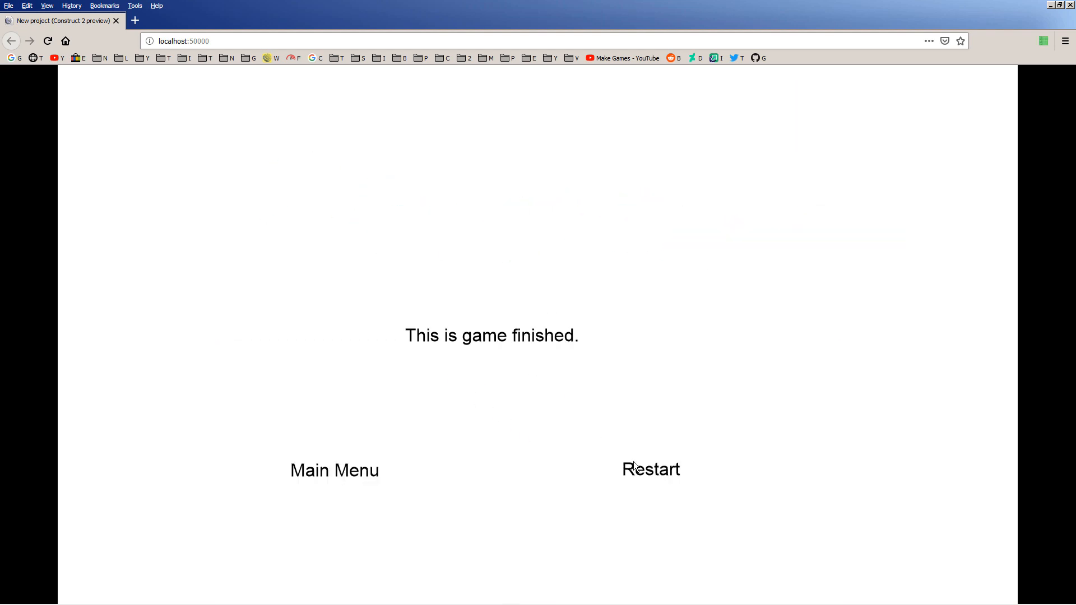
click(649, 477)
click(336, 472)
click(530, 431)
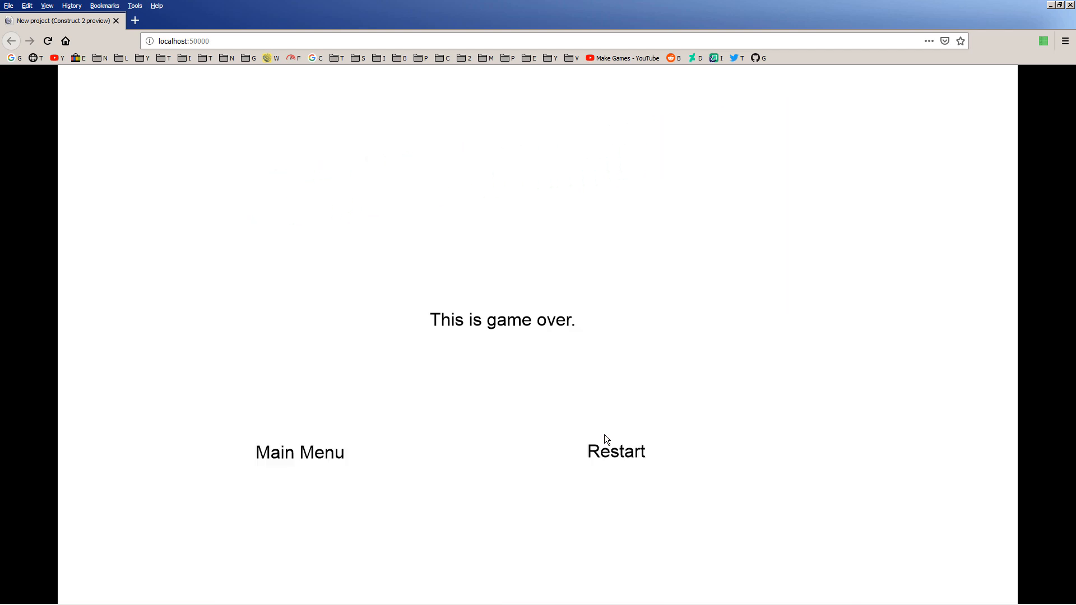
click(334, 466)
click(491, 439)
click(599, 452)
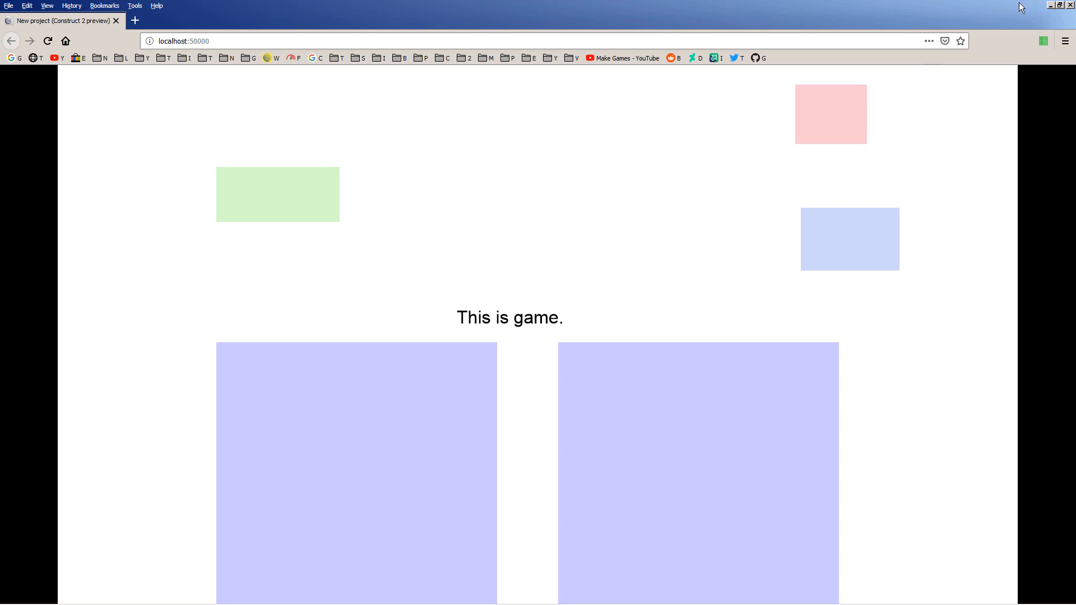
key(alt+Tab)
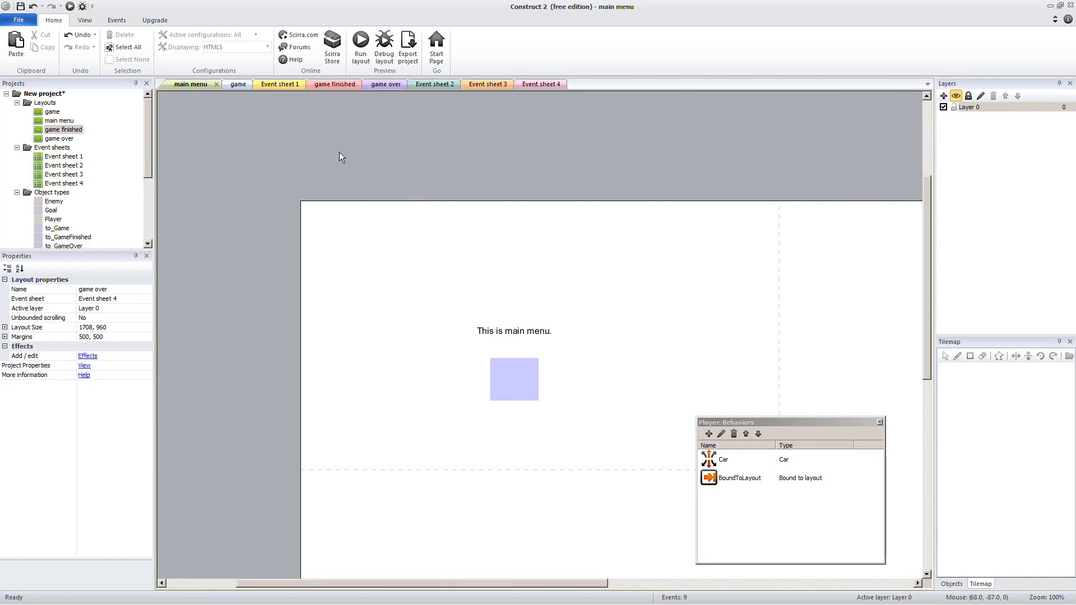
Add a global number variable named Lives to Event sheet 1.
click(237, 85)
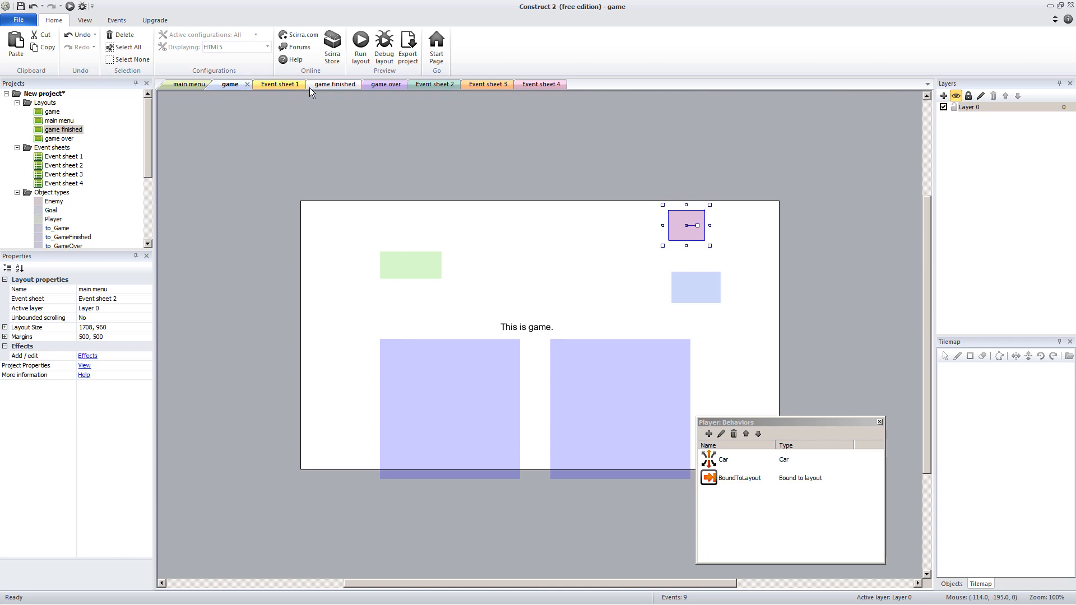
click(271, 84)
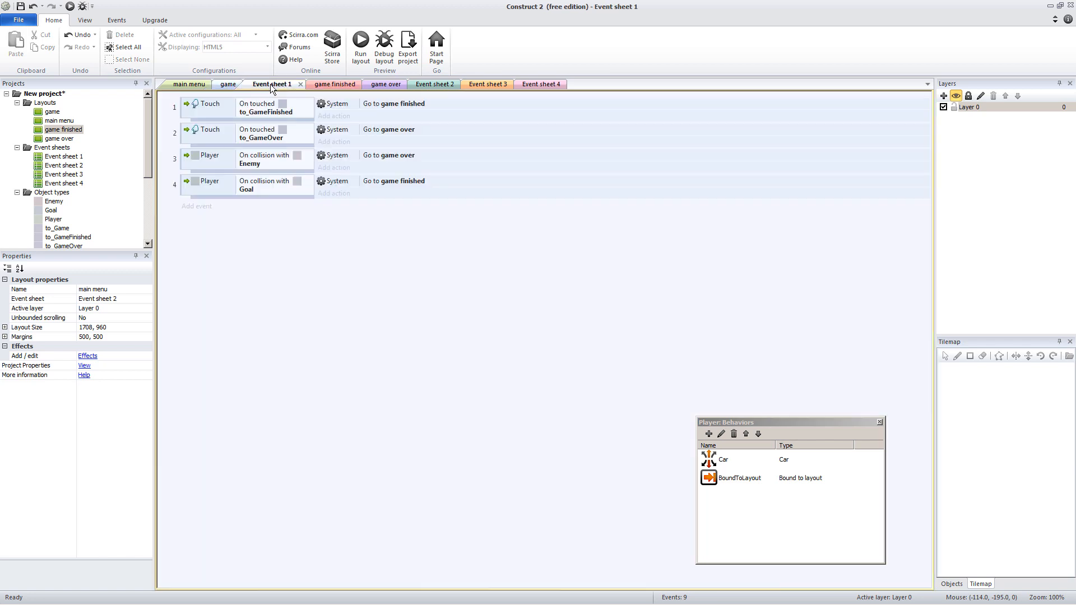
right_click(388, 281)
click(419, 331)
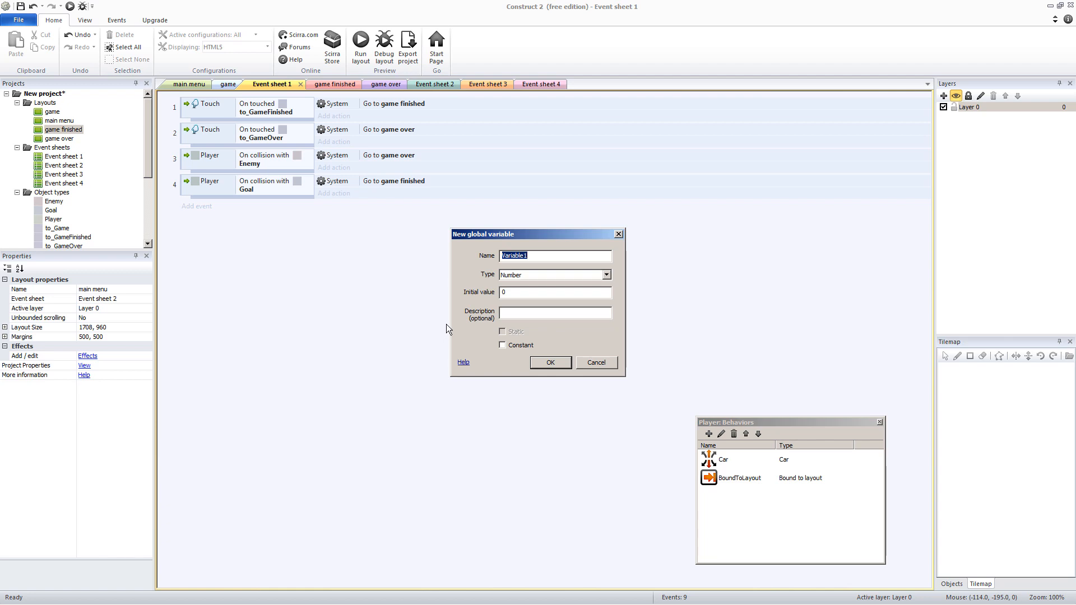
text(Lives)
key(Return)
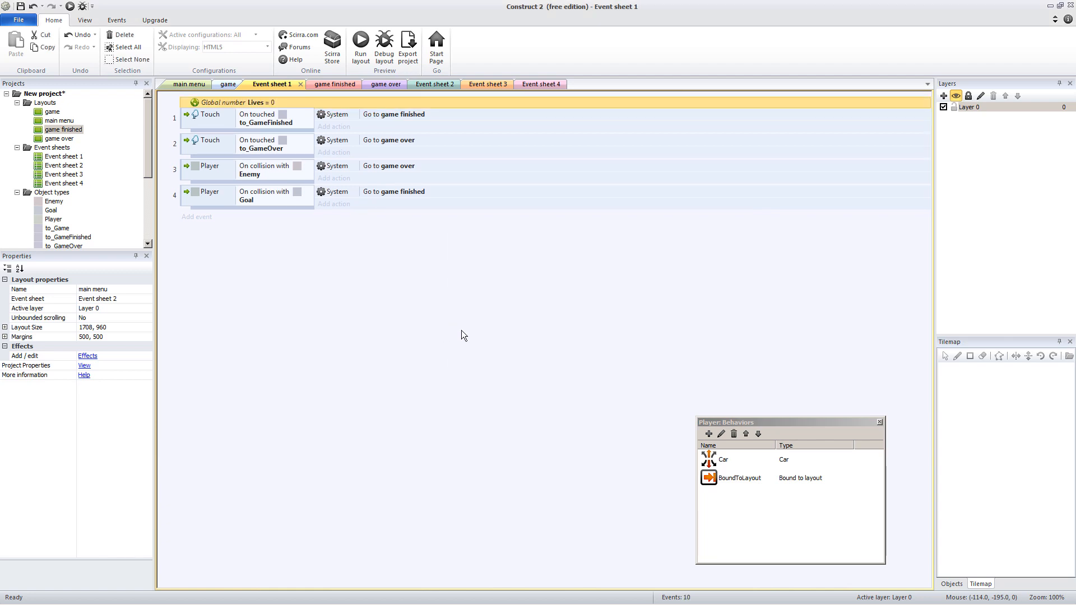
Add a System On start of layout event and move it above all other events in Event sheet 1.
right_click(235, 287)
click(203, 218)
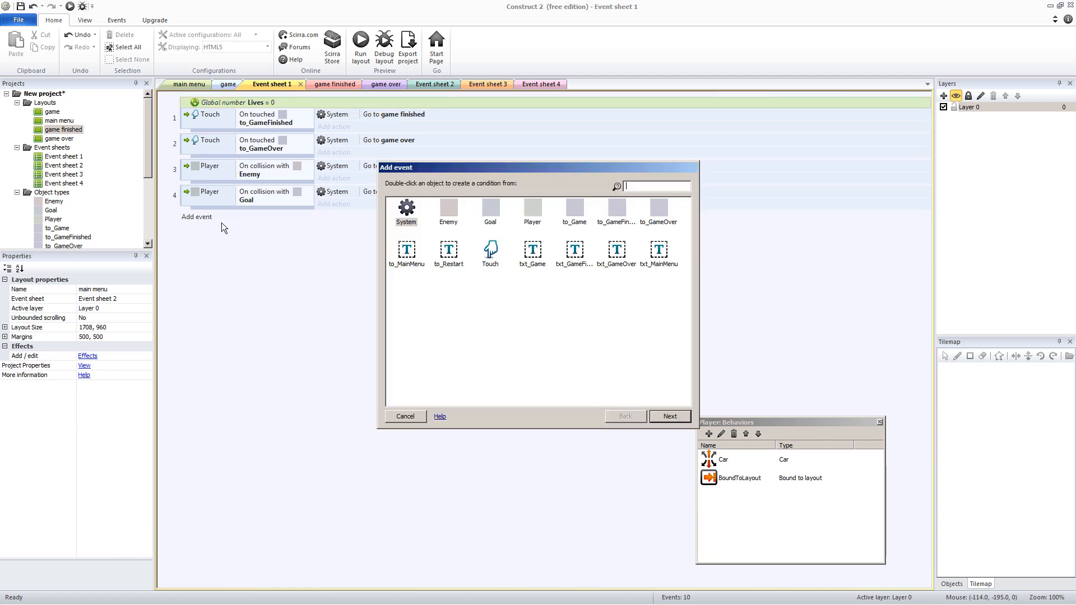
double_click(407, 209)
text(start)
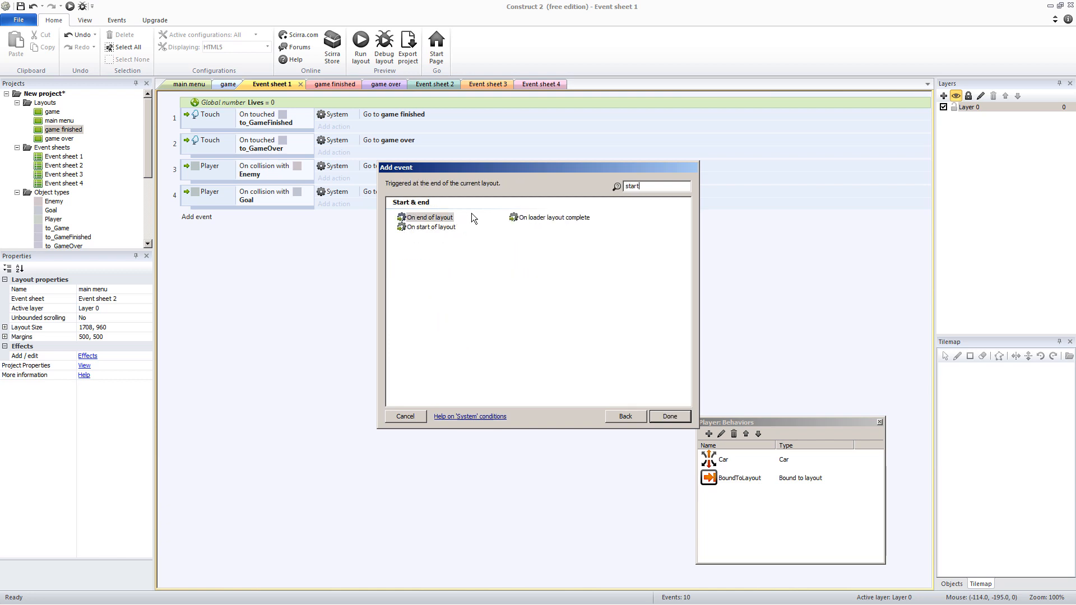
click(428, 228)
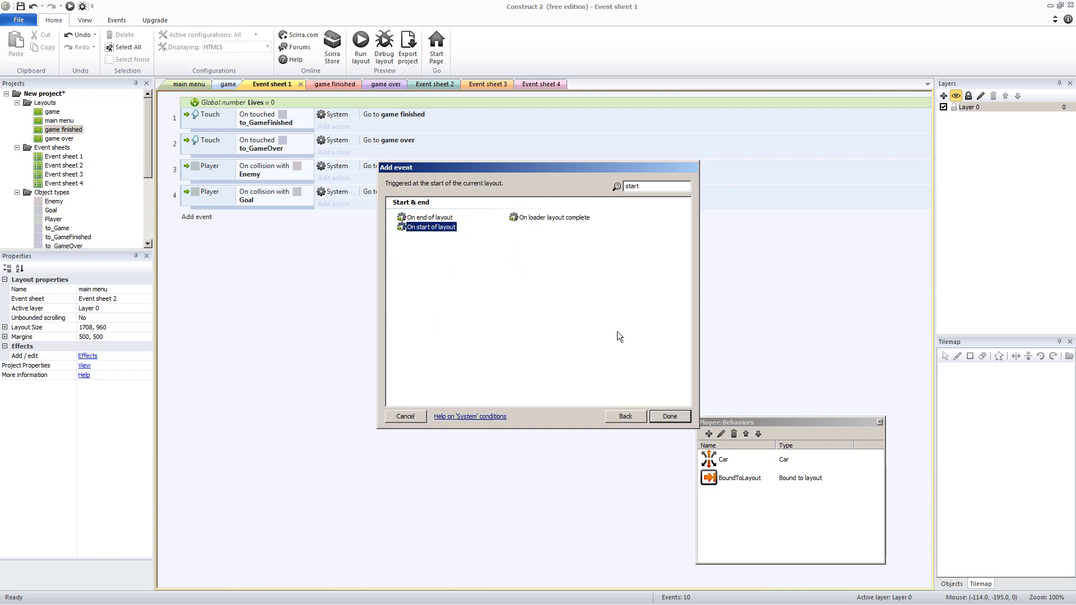
click(668, 416)
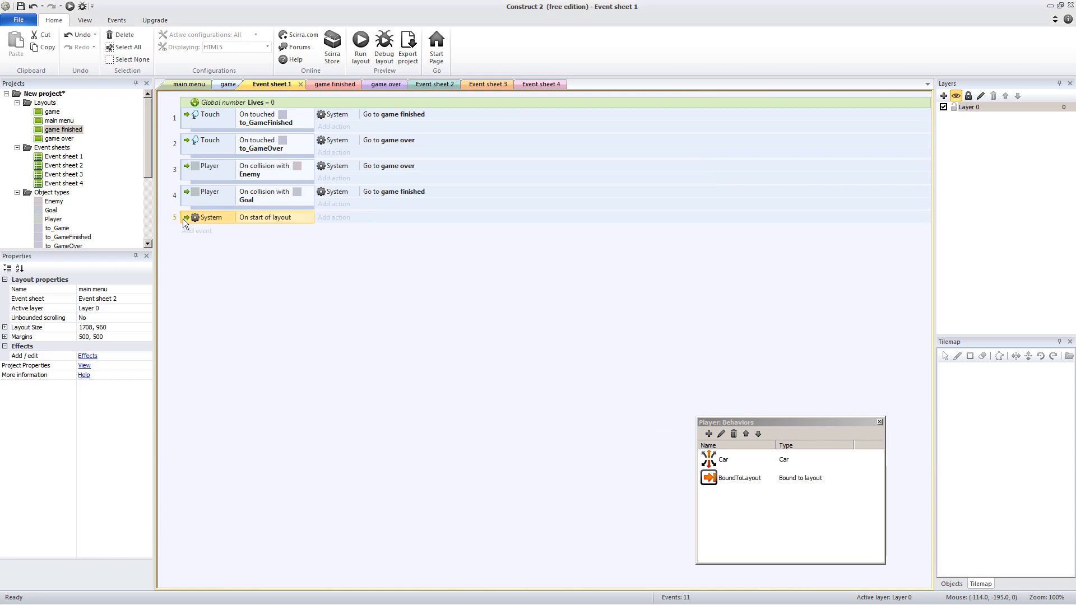
drag(183, 218, 187, 107)
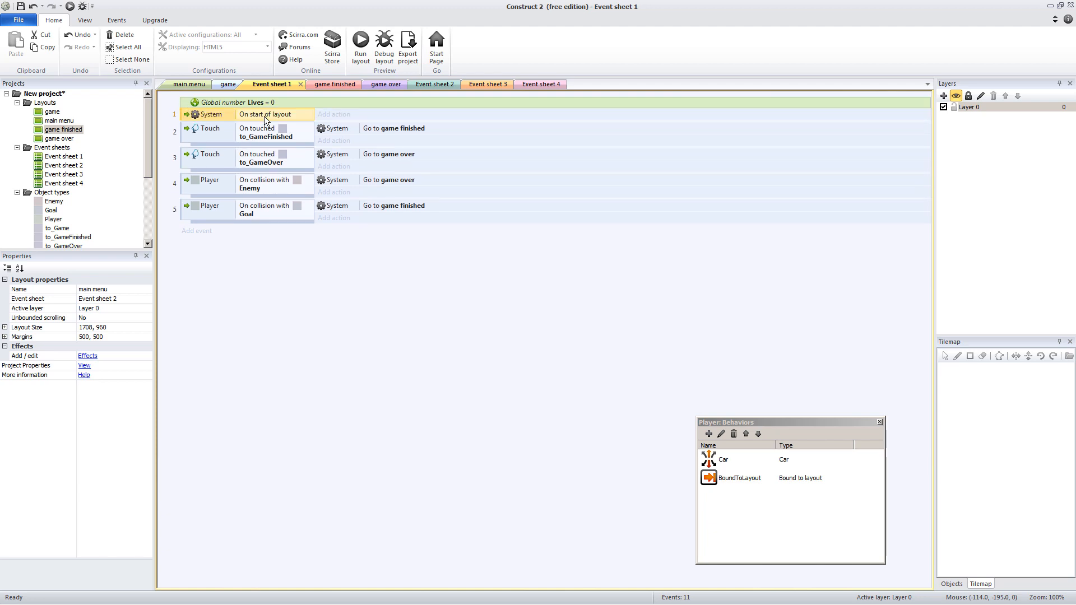
Add a System Set value action to the On start of layout event that sets Lives to 2.
click(333, 114)
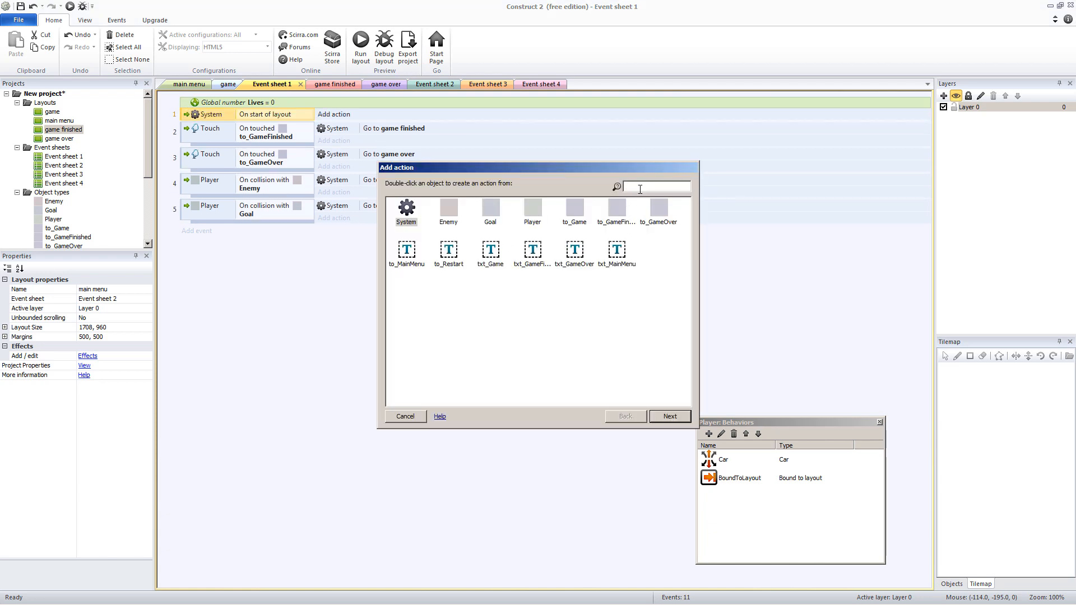
text(Lives)
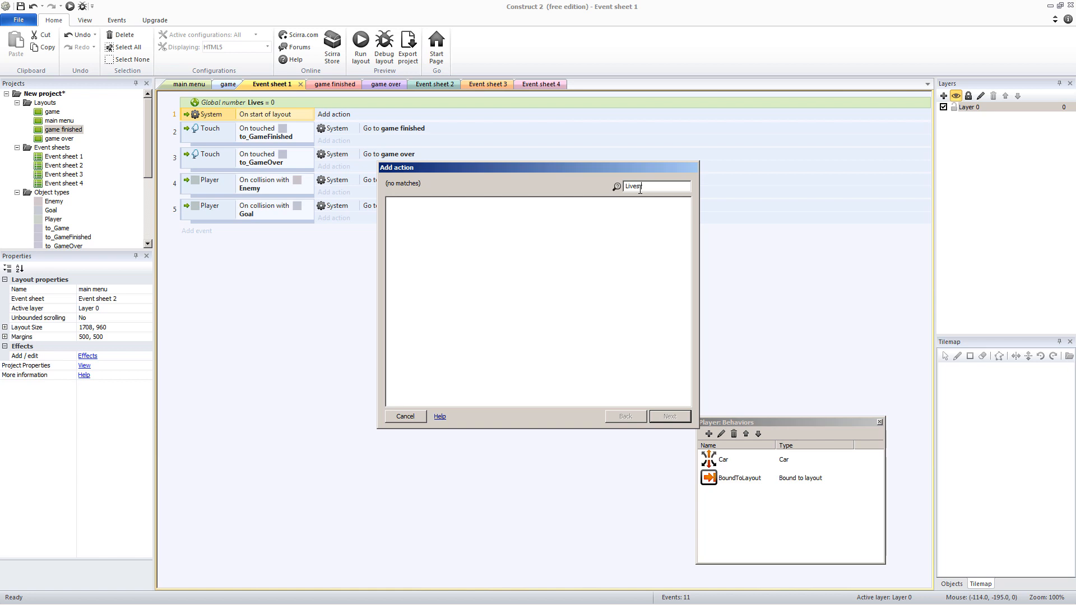
key(BackSpace)
key(BackSpace)
key(BackSpace)
key(BackSpace)
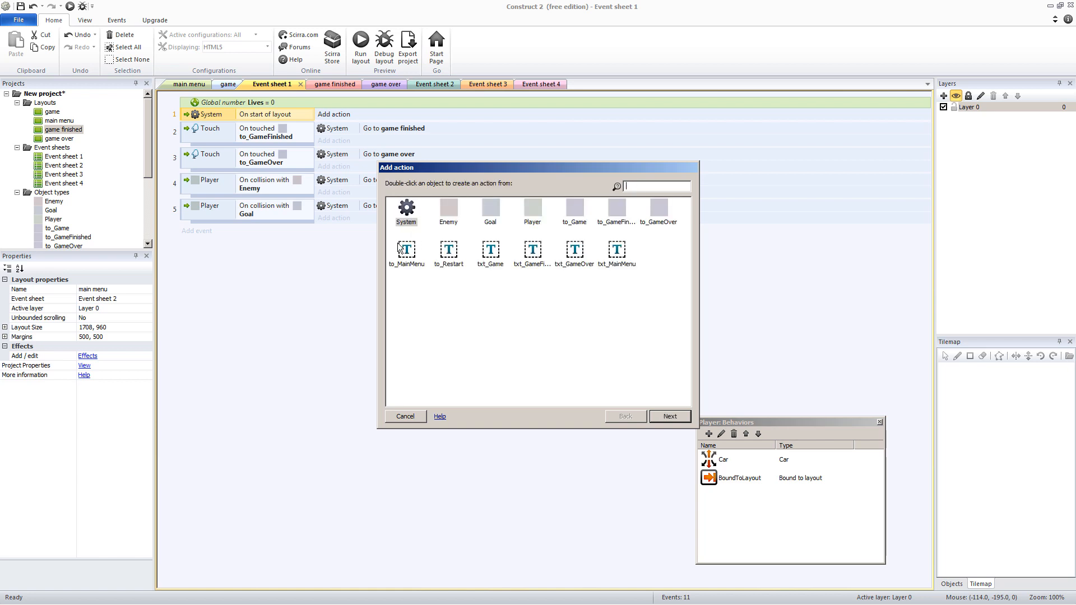
double_click(415, 211)
click(419, 348)
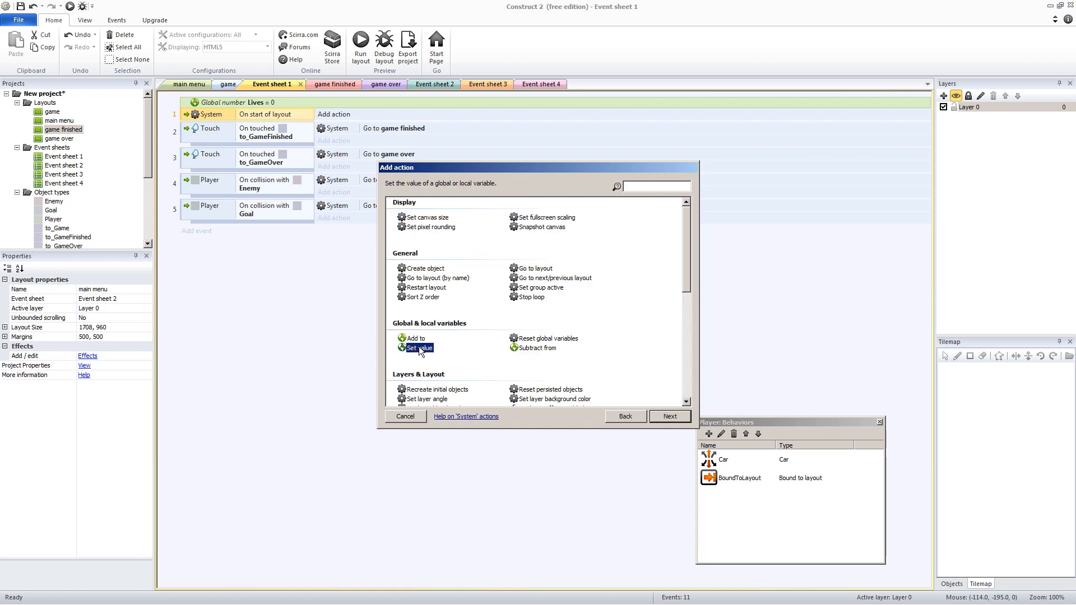
double_click(419, 348)
click(504, 297)
key(BackSpace)
text(2)
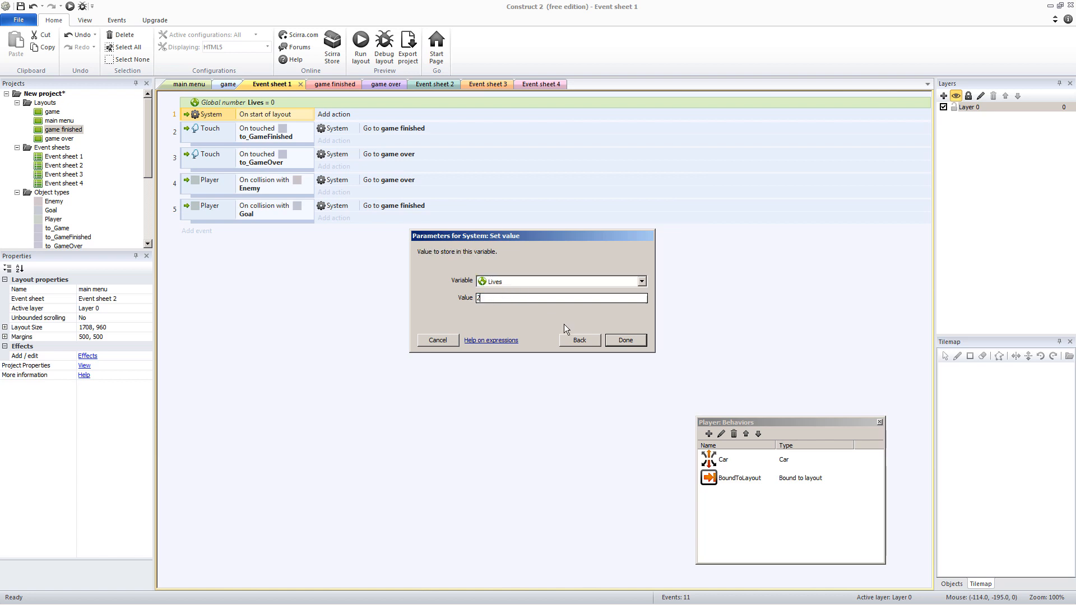
click(626, 340)
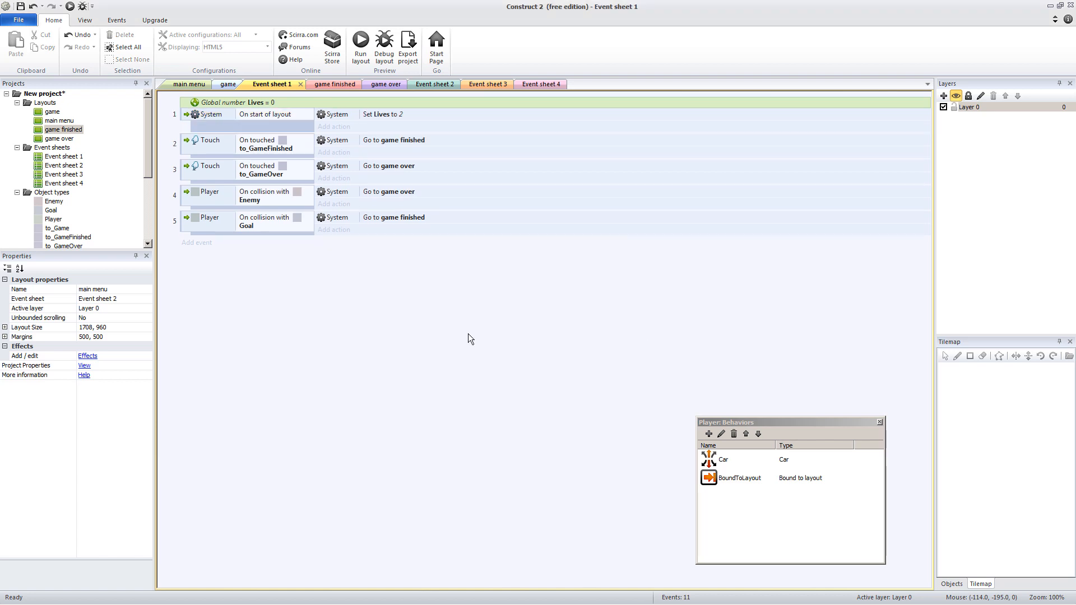
Delete the Go to game over action from the Player's collision event with Enemy.
click(193, 243)
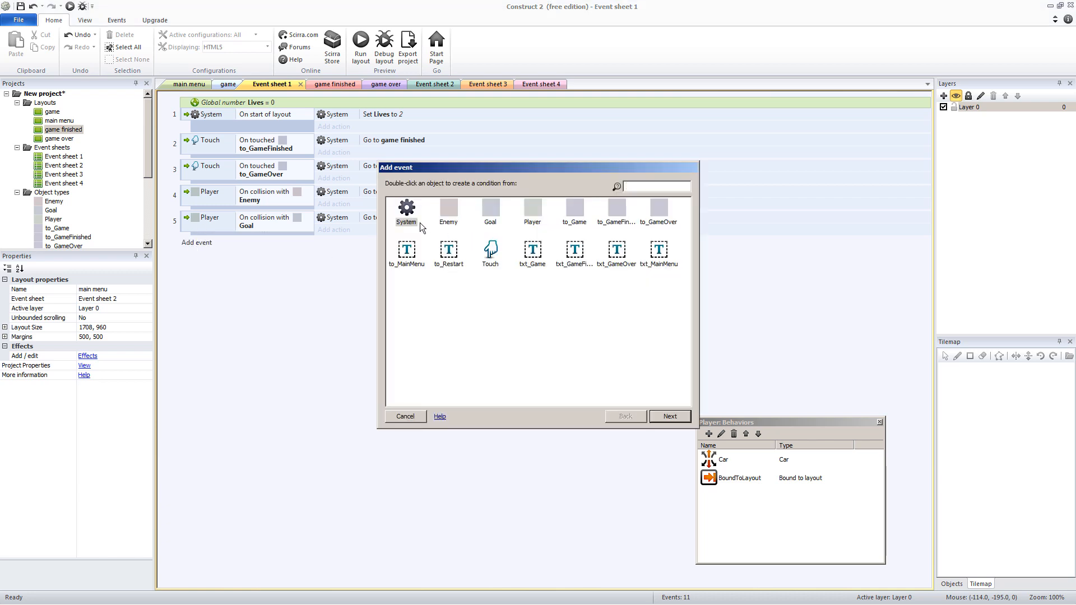
key(Escape)
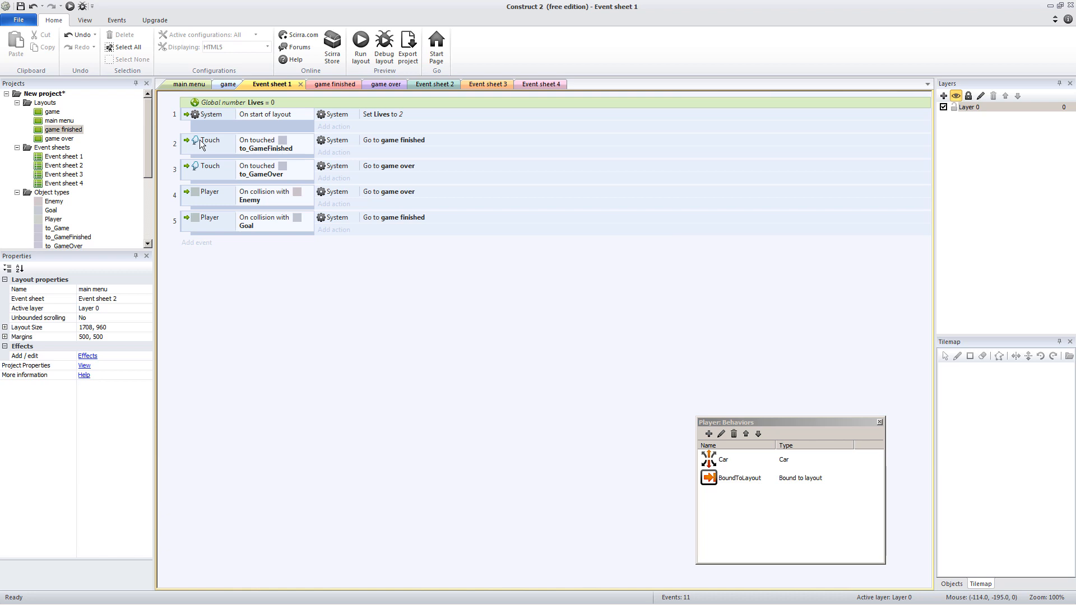
click(212, 192)
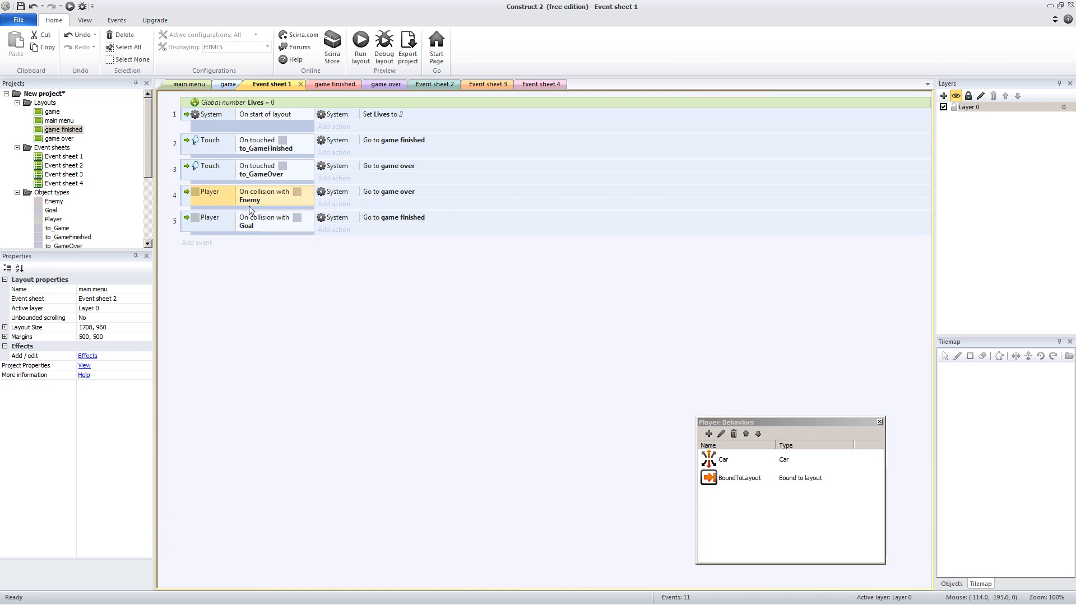
click(335, 195)
double_click(395, 192)
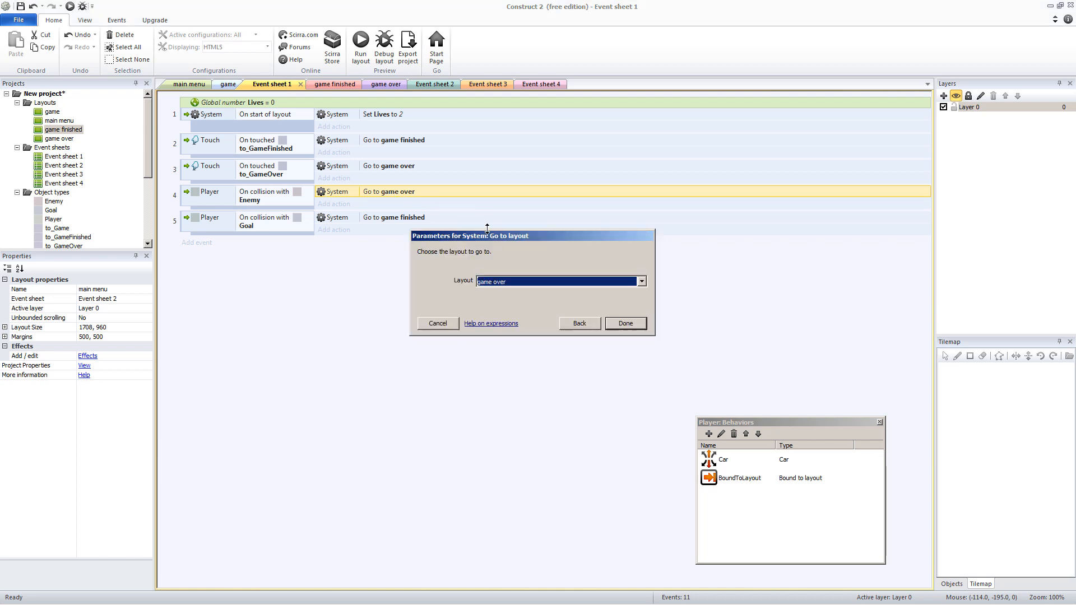
key(Return)
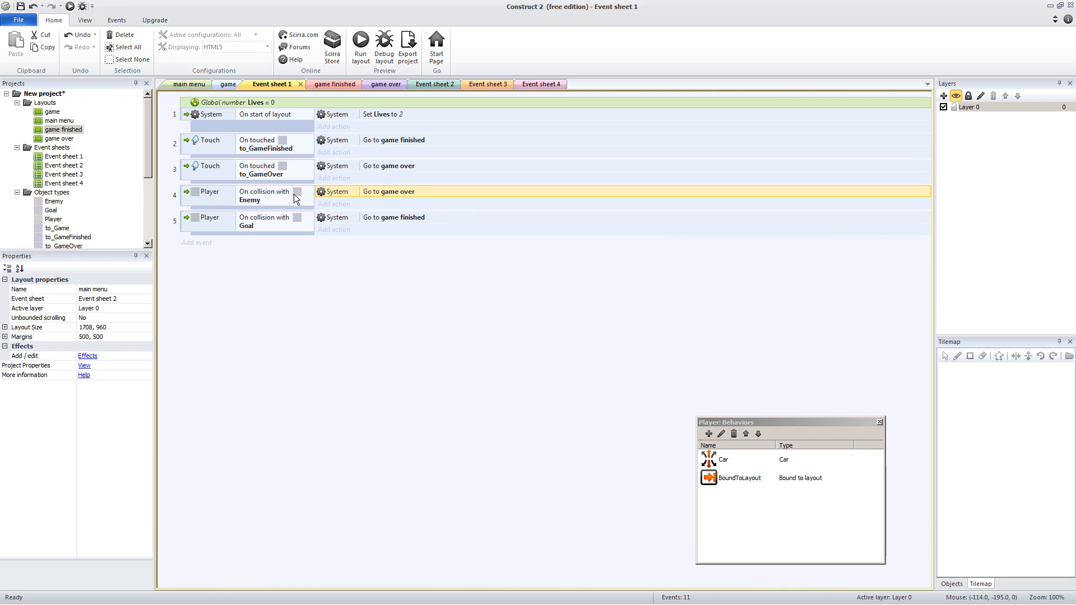
key(Delete)
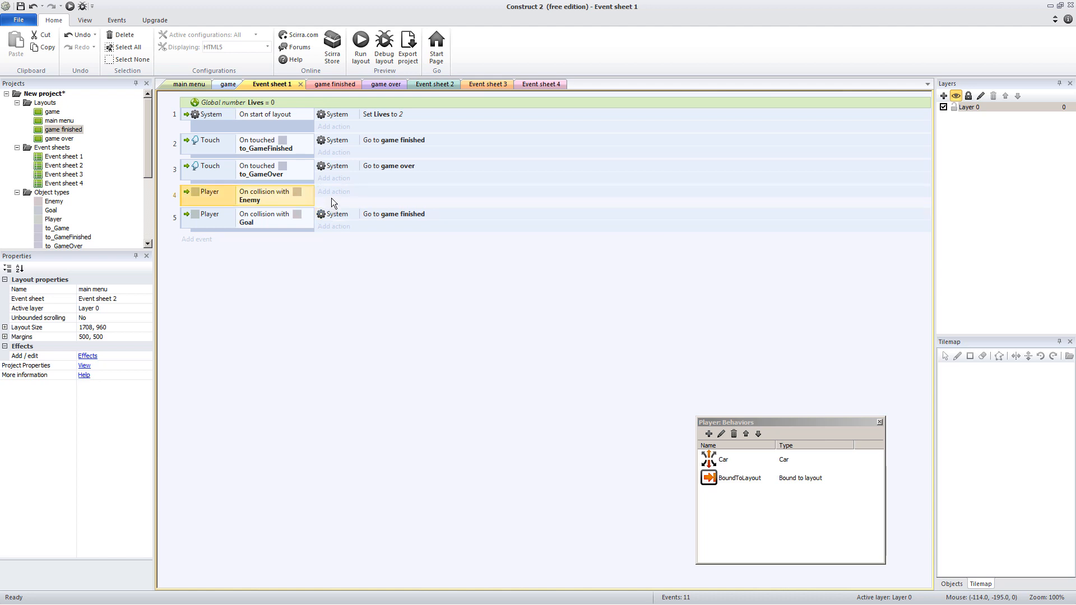
Add a Destroy action for Player to the Enemy collision event.
click(334, 193)
double_click(532, 210)
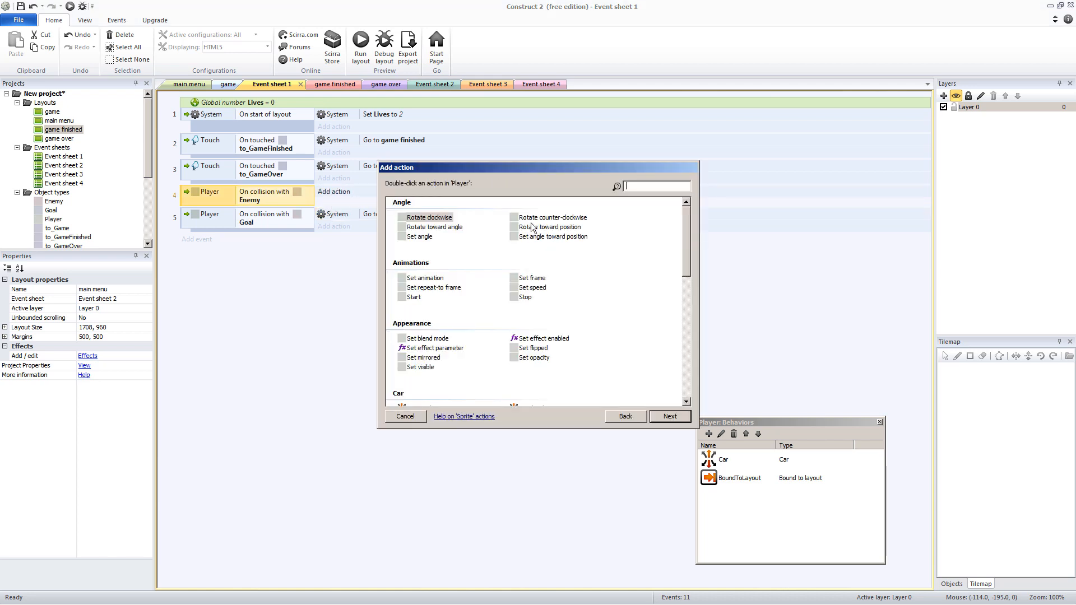
text(des)
double_click(418, 217)
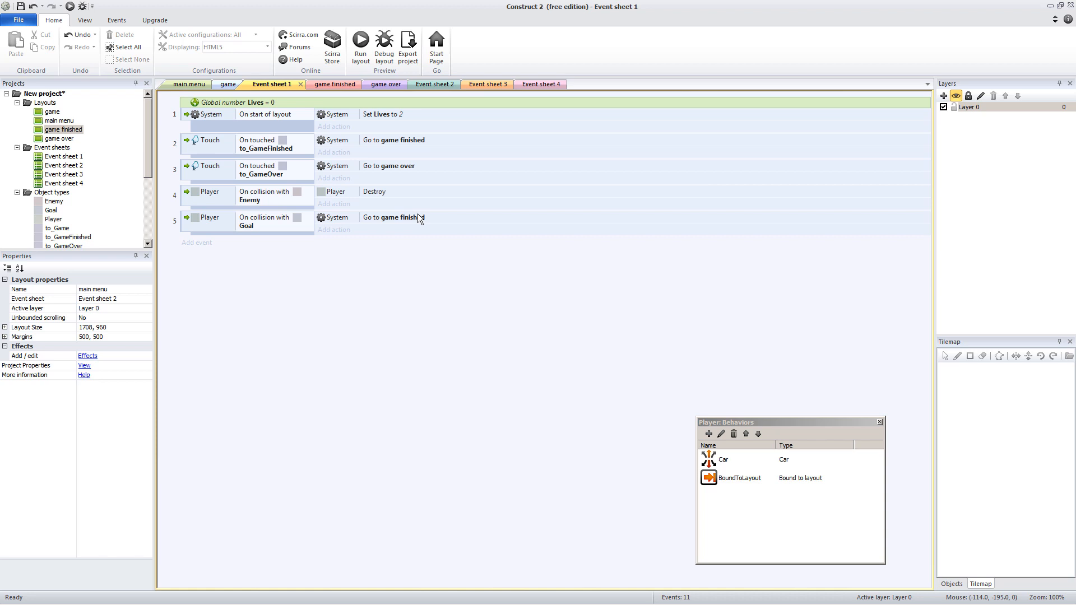
Add a System Wait action of 1 second after the Destroy action in the Enemy collision event.
click(334, 204)
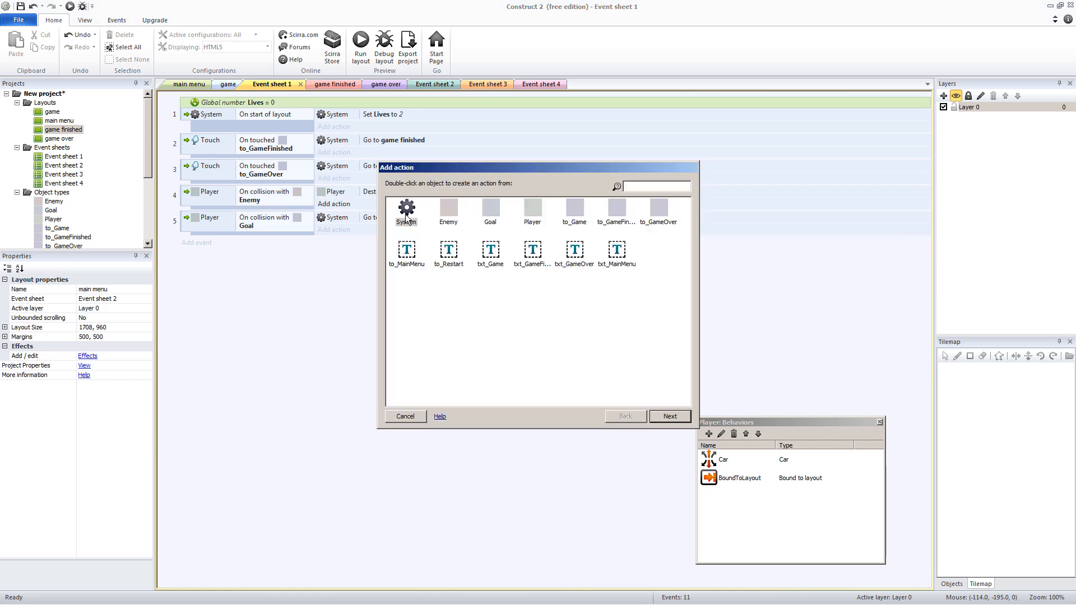
double_click(407, 212)
text(wa)
double_click(415, 218)
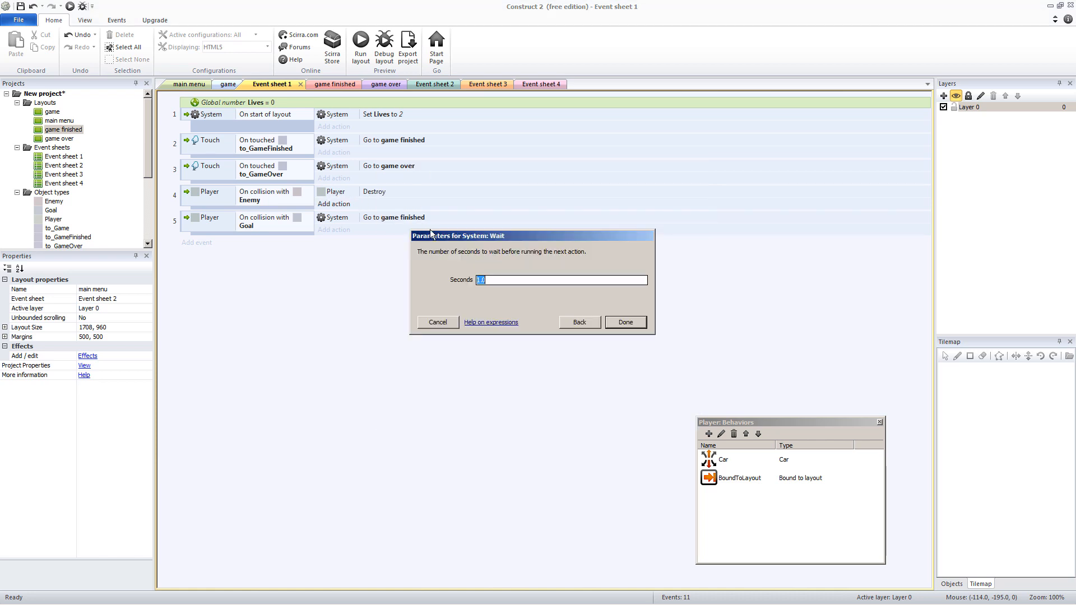
click(625, 322)
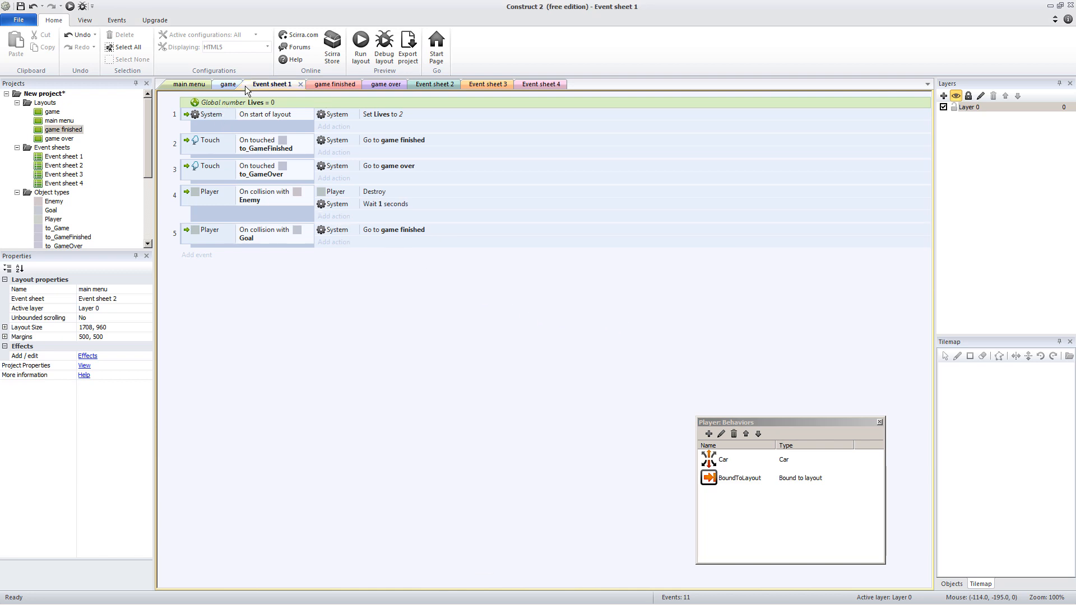
Copy the Player's position from the game layout and return to Event sheet 1.
click(229, 85)
click(401, 270)
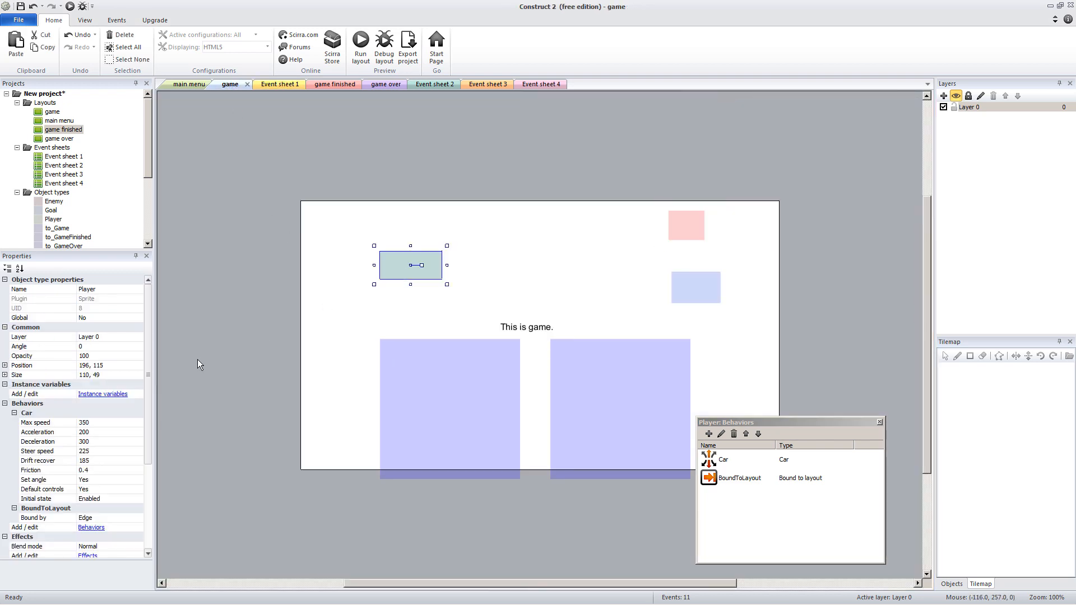
click(119, 363)
key(ctrl+c)
click(232, 334)
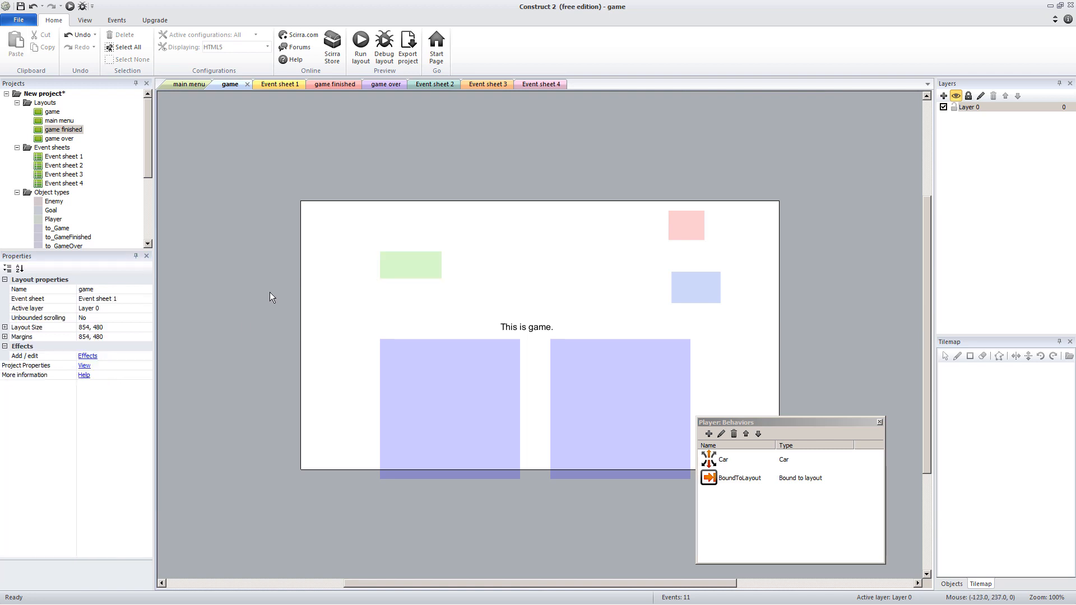
click(488, 84)
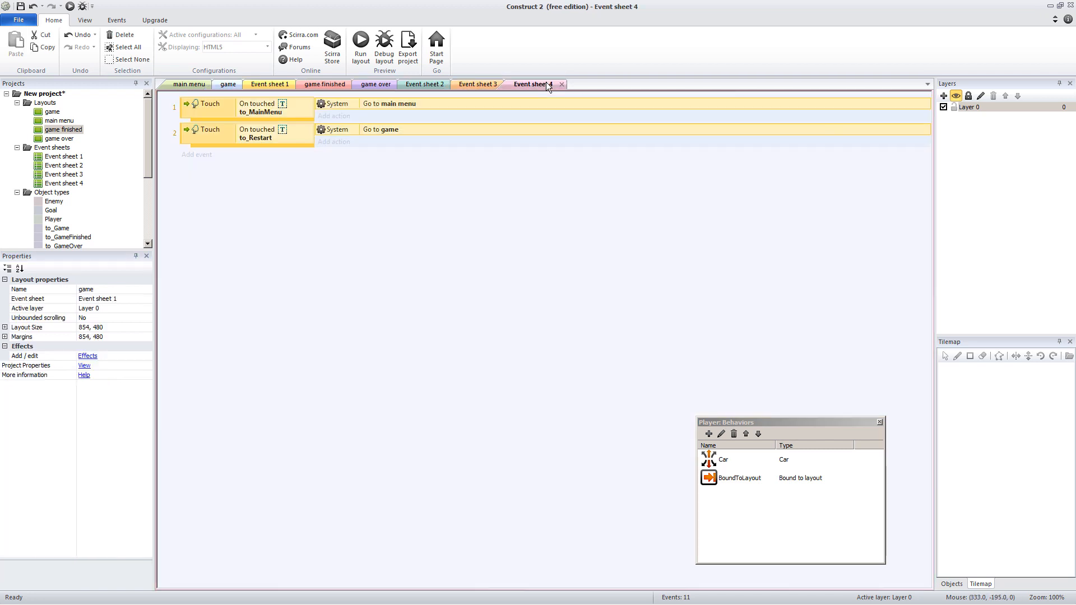
click(424, 84)
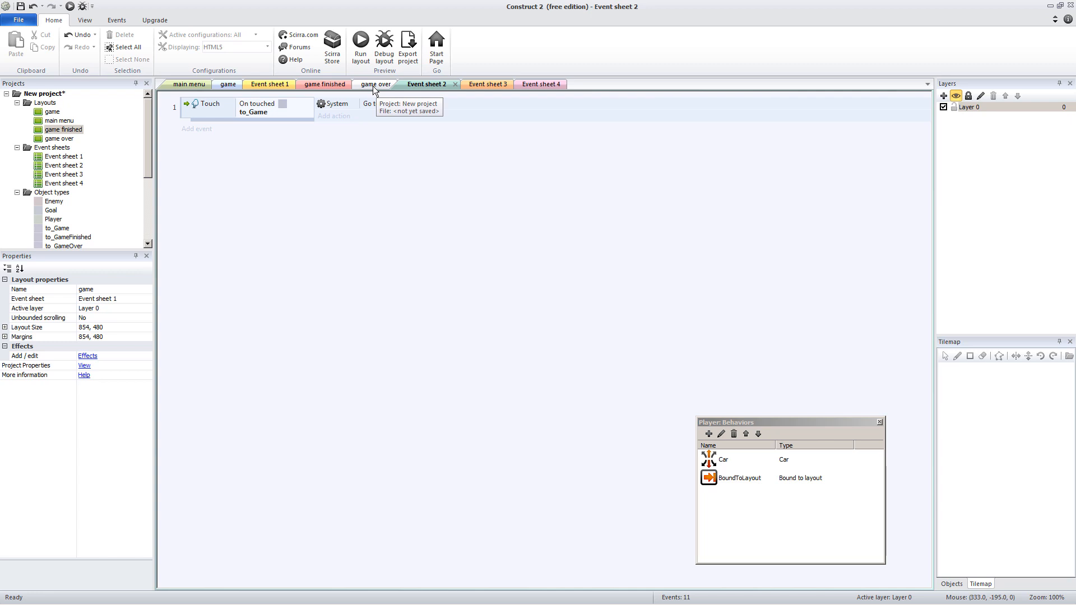
click(228, 86)
click(274, 85)
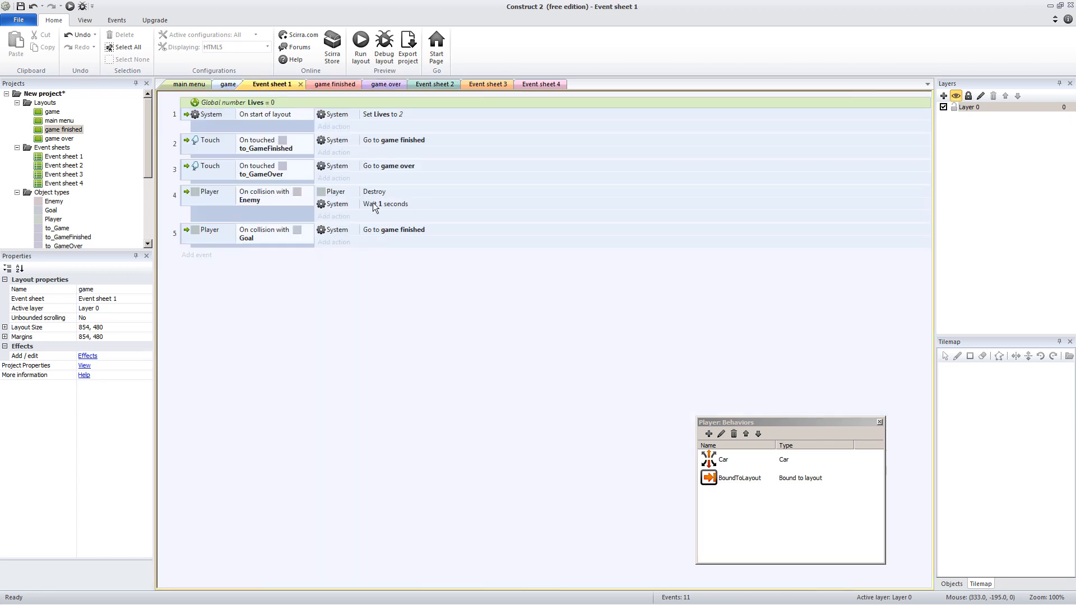
Begin a System Create object action in the Player's Enemy collision event, with Player as the object to create.
click(336, 216)
double_click(409, 216)
text(crfe)
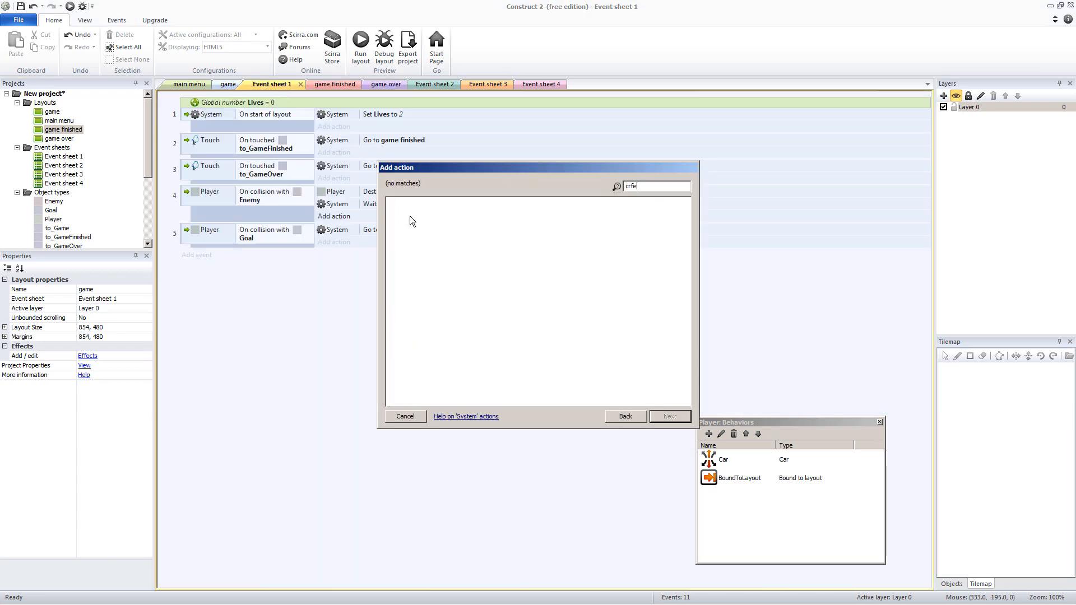
text(cre)
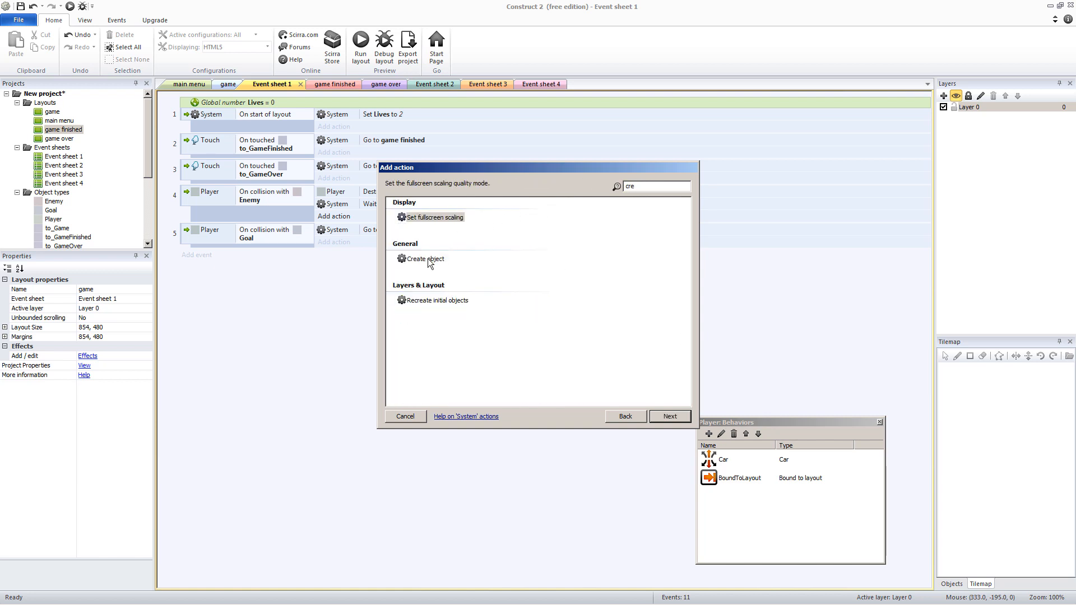
double_click(425, 259)
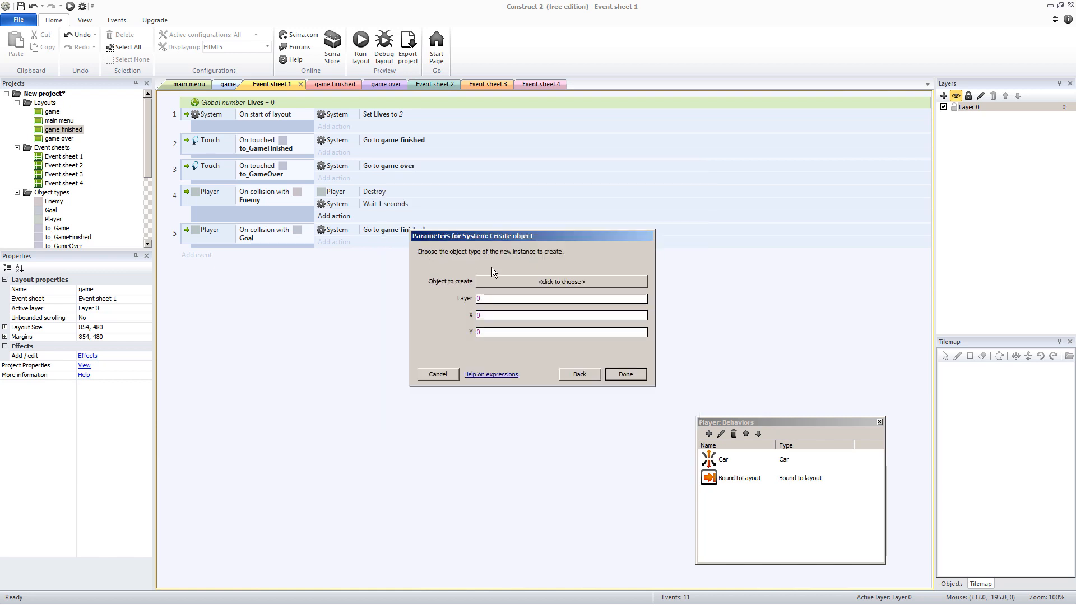
click(538, 281)
double_click(595, 217)
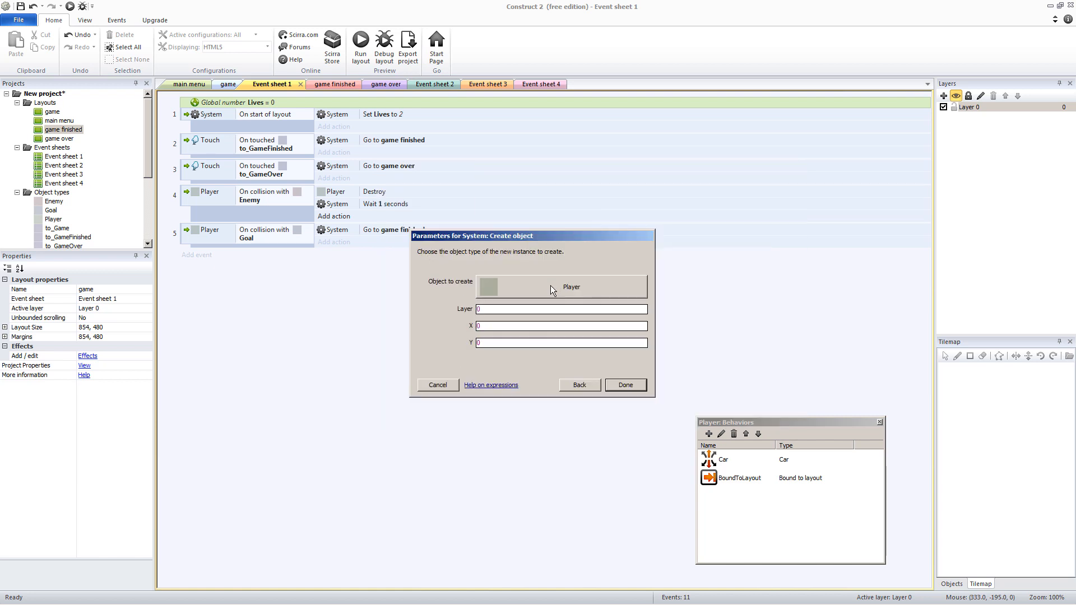
Set the Create object position to X 196 and Y 115, and finish the action.
key(Tab)
key(ctrl+v)
key(shift+End)
key(Delete)
click(480, 343)
key(BackSpace)
click(627, 384)
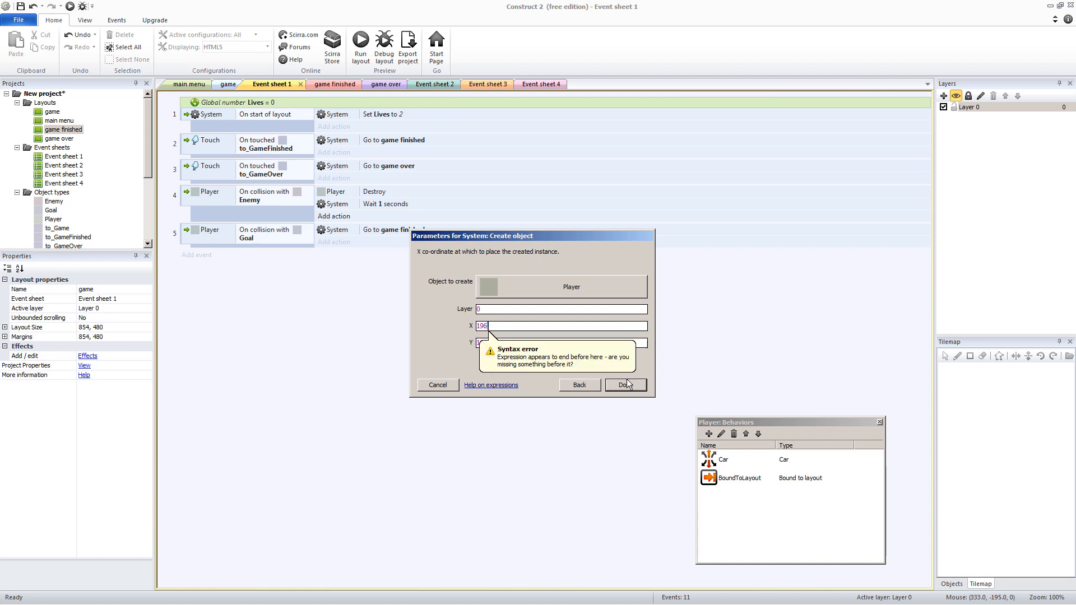
click(529, 327)
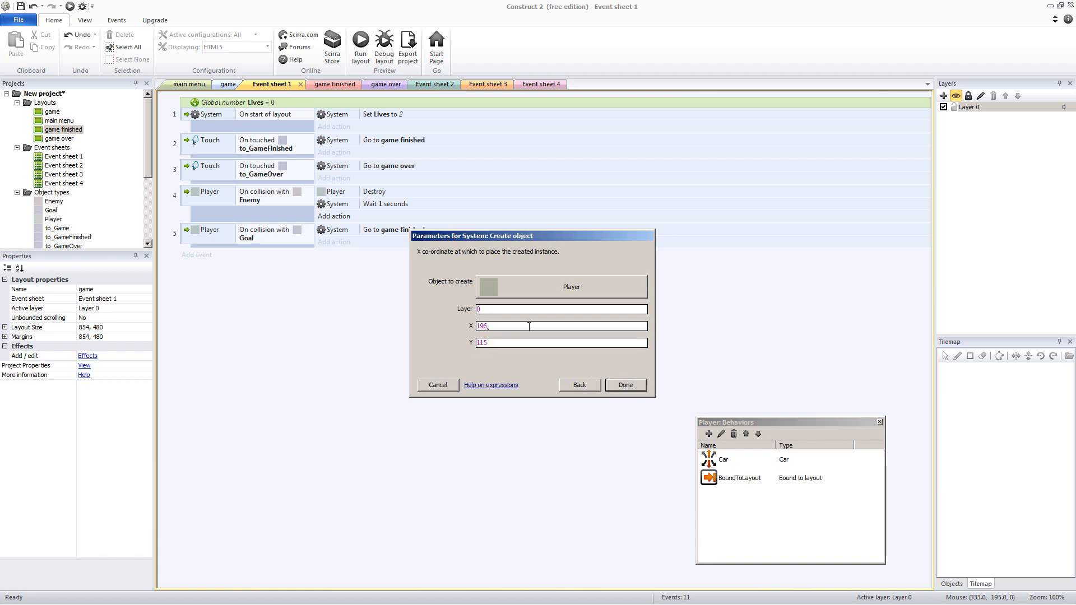
click(609, 384)
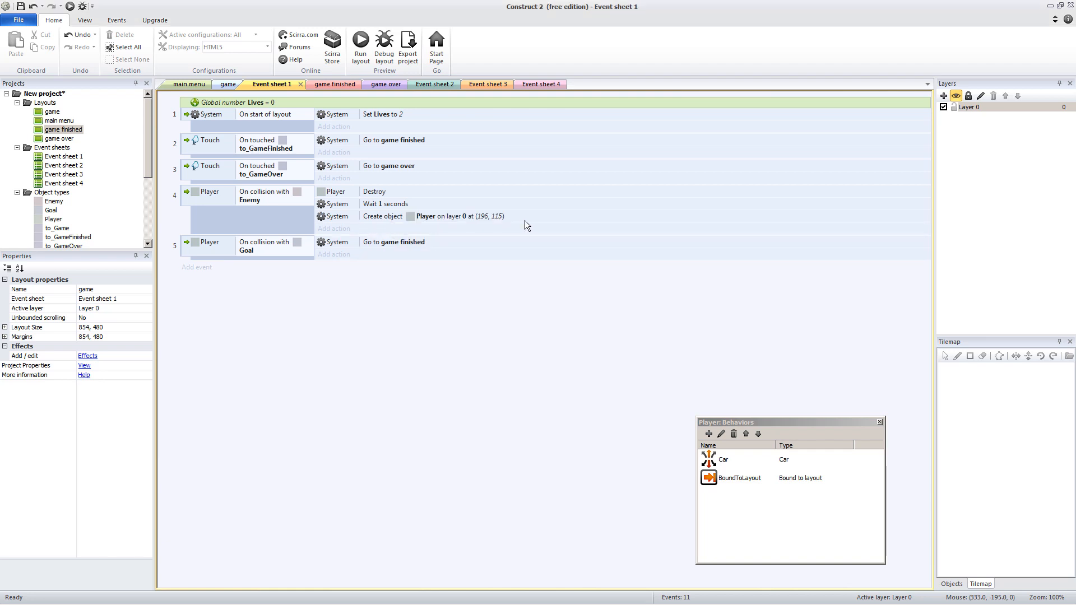
Run the game layout preview to test the Player's respawn, close it, and open the game layout.
click(360, 45)
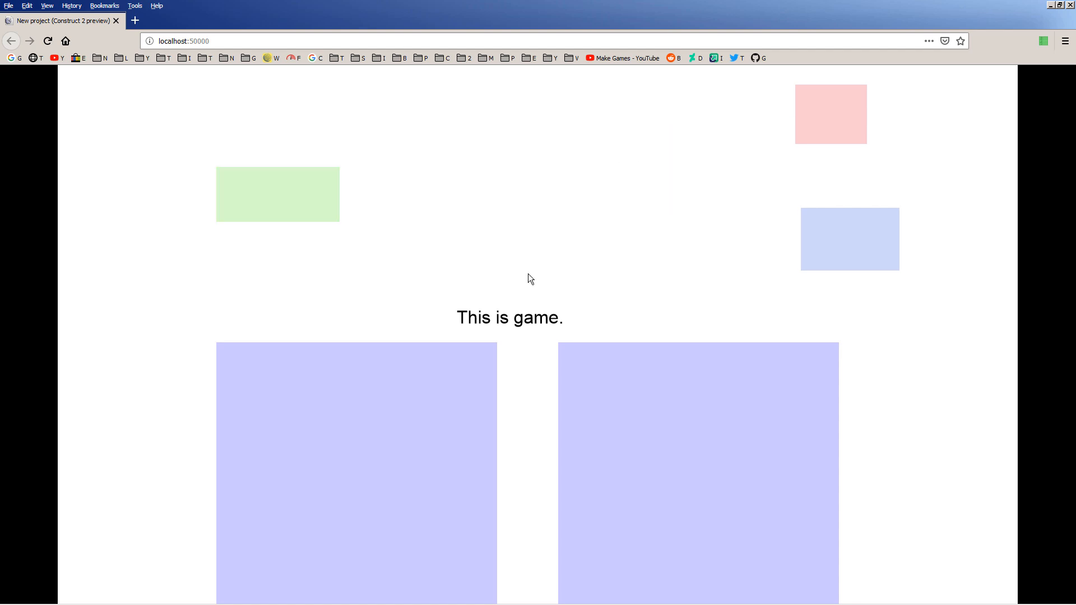
click(1070, 4)
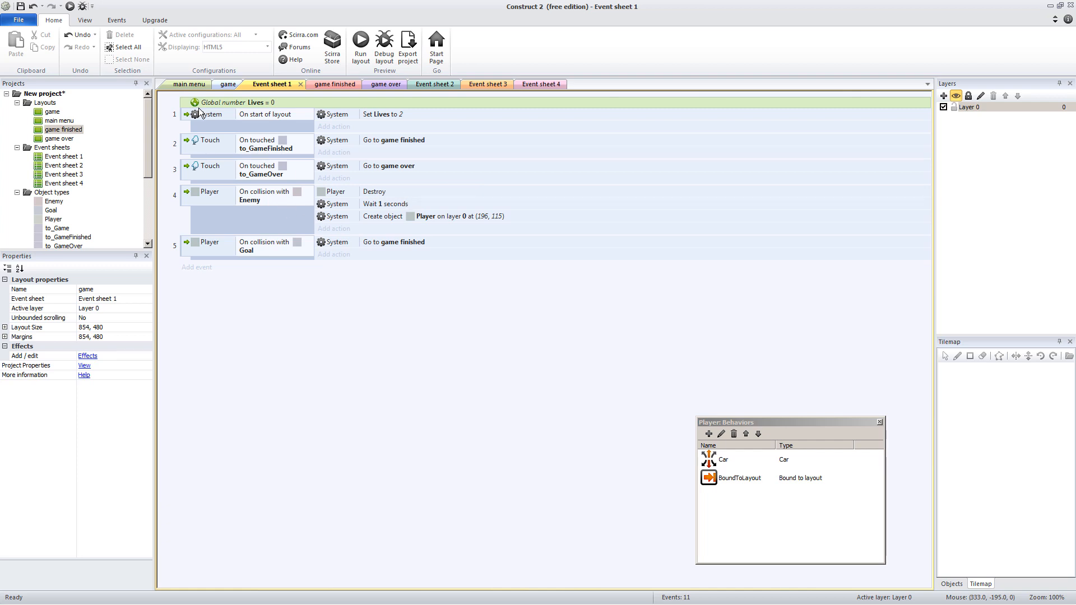
click(223, 86)
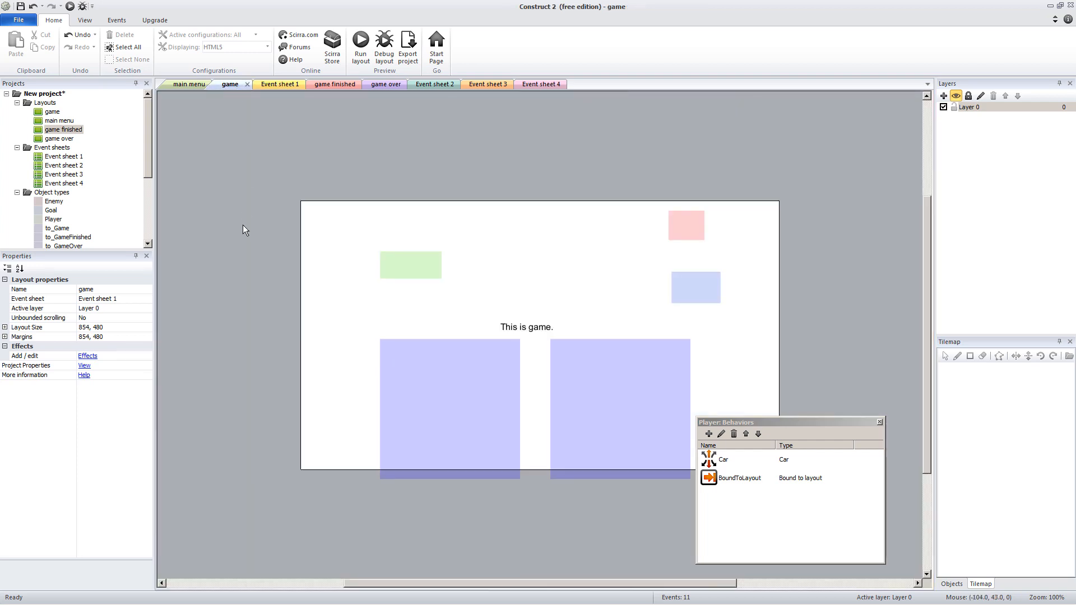
click(64, 230)
right_click(64, 229)
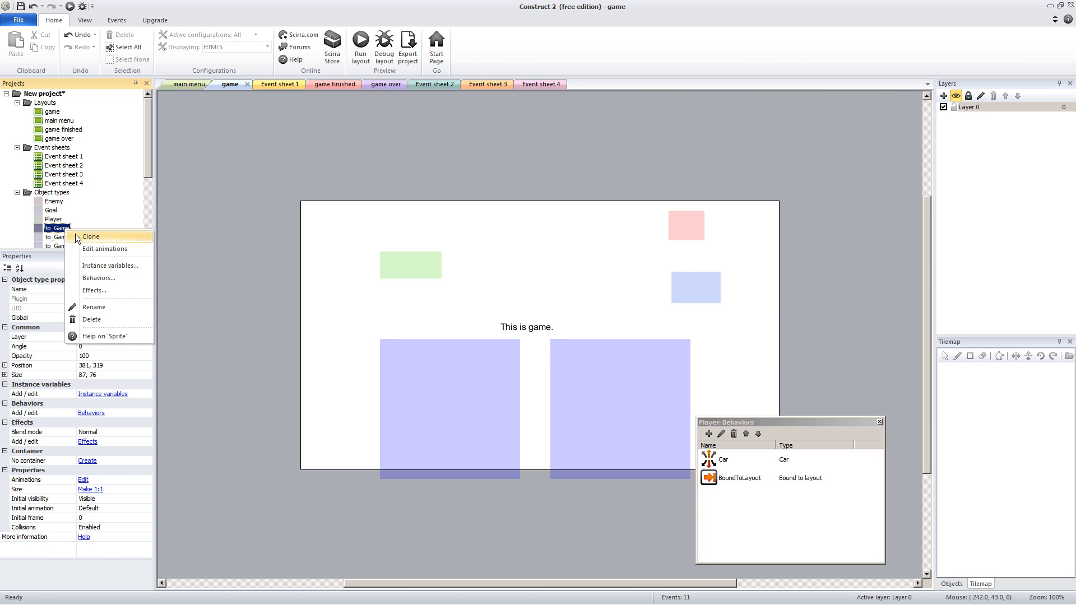
click(76, 235)
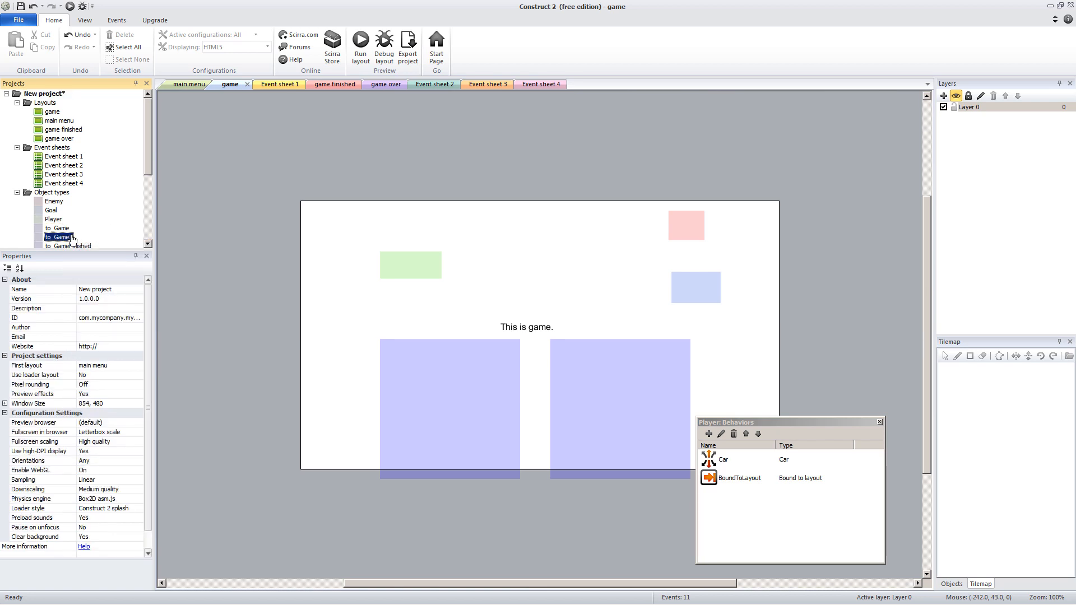
text(lives)
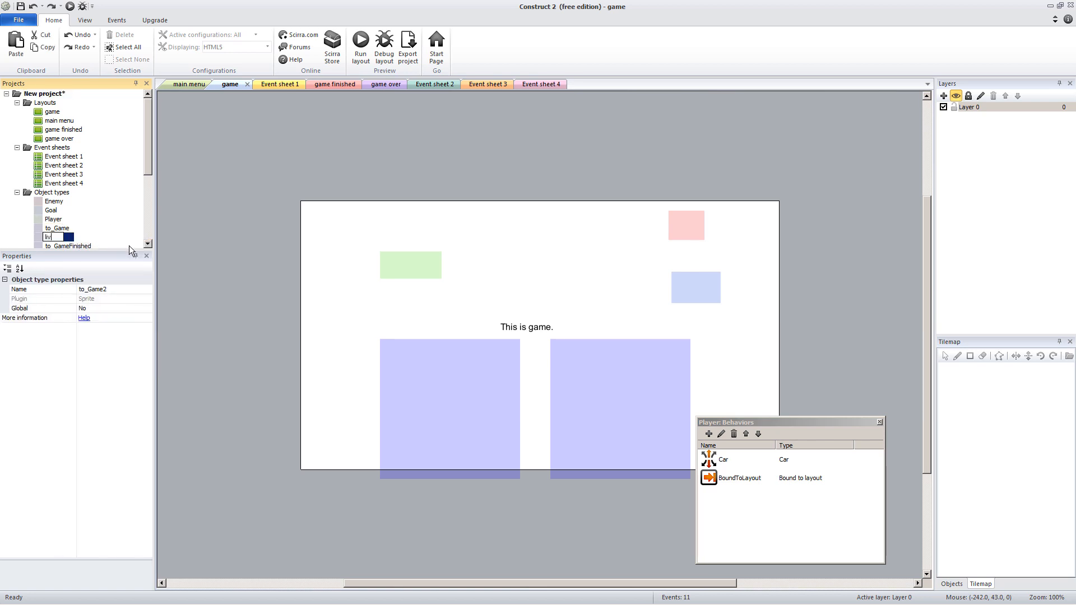
key(Return)
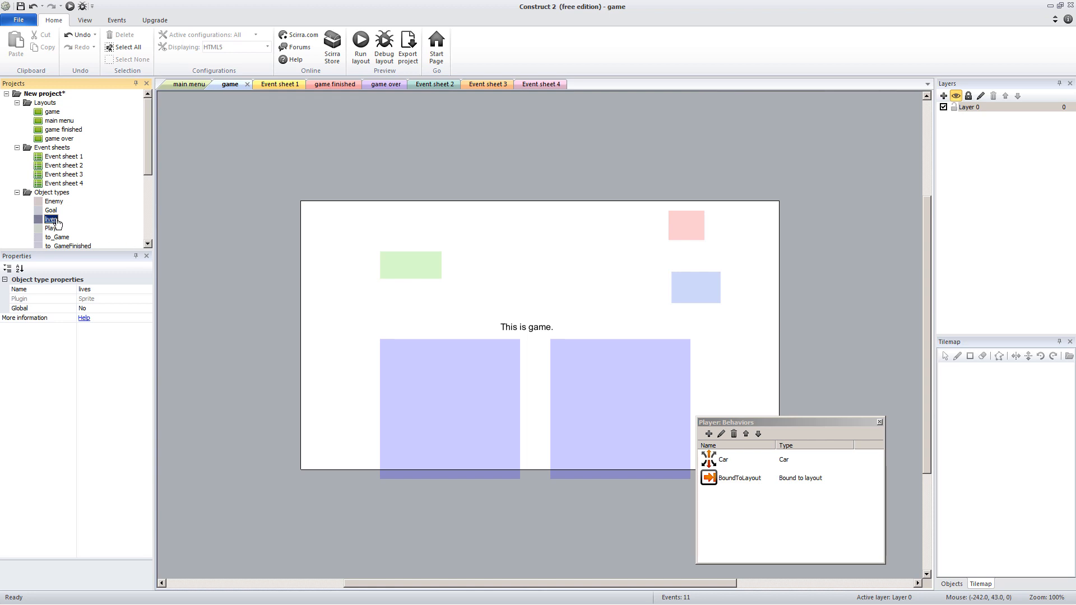
key(Delete)
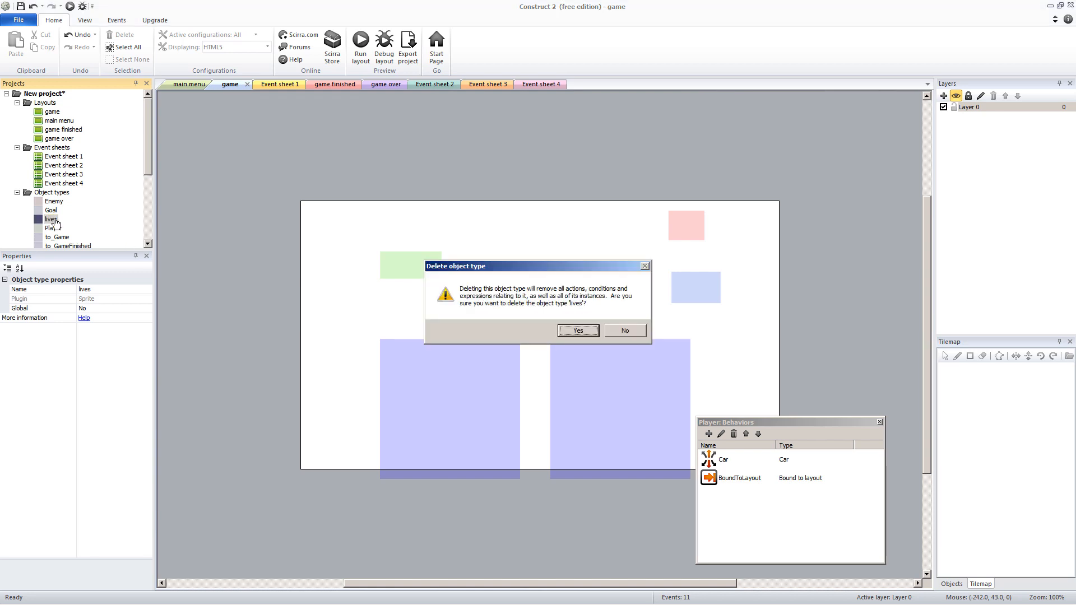
click(567, 325)
Clone the to_MainMenu text object type and name the copy lives.
scroll(69, 212, down, 3)
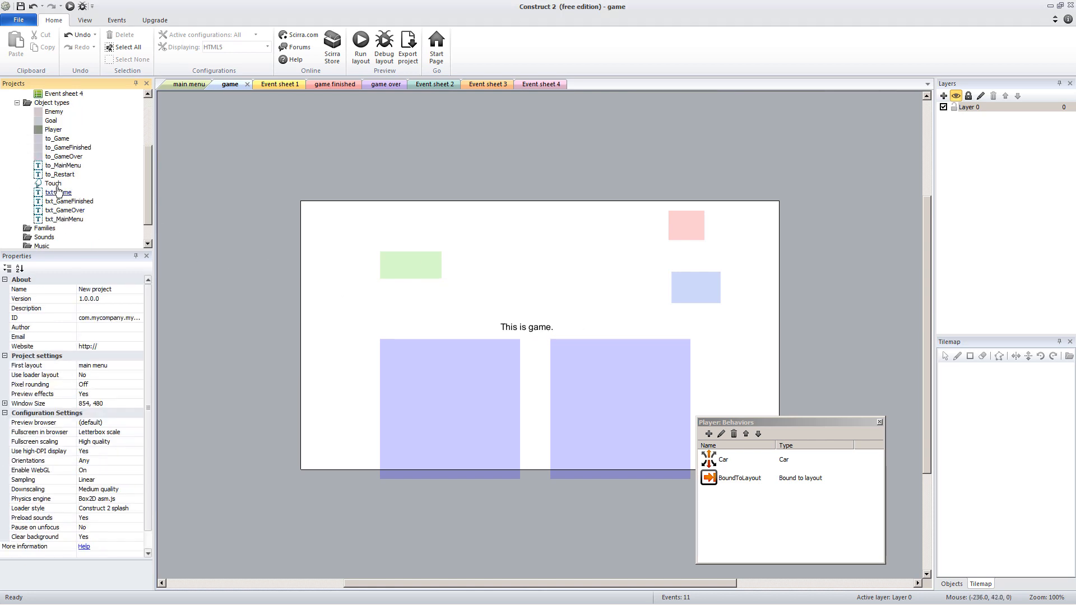
right_click(64, 165)
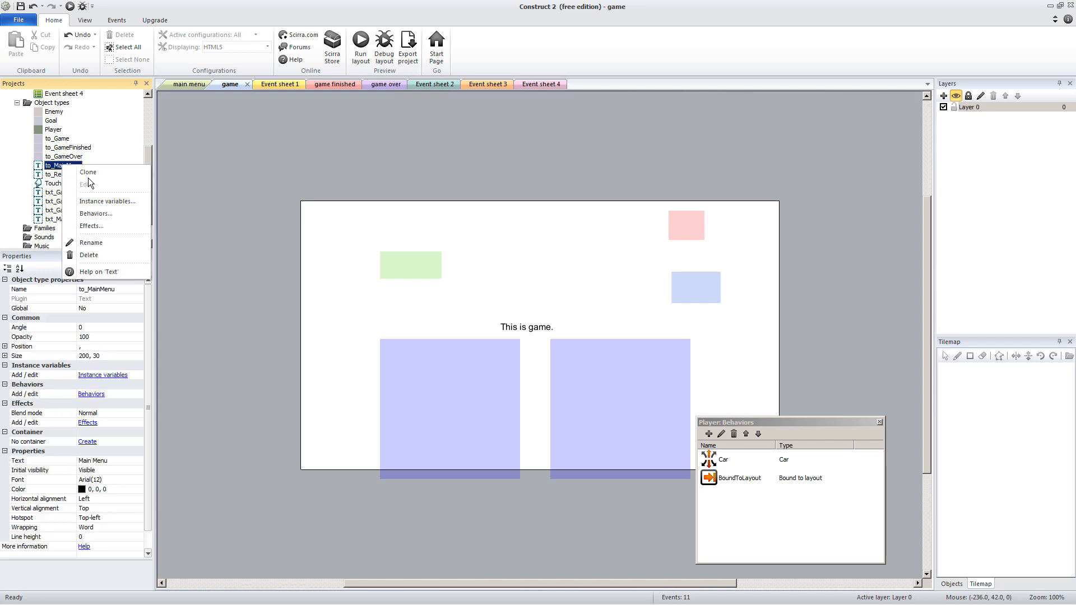
click(89, 174)
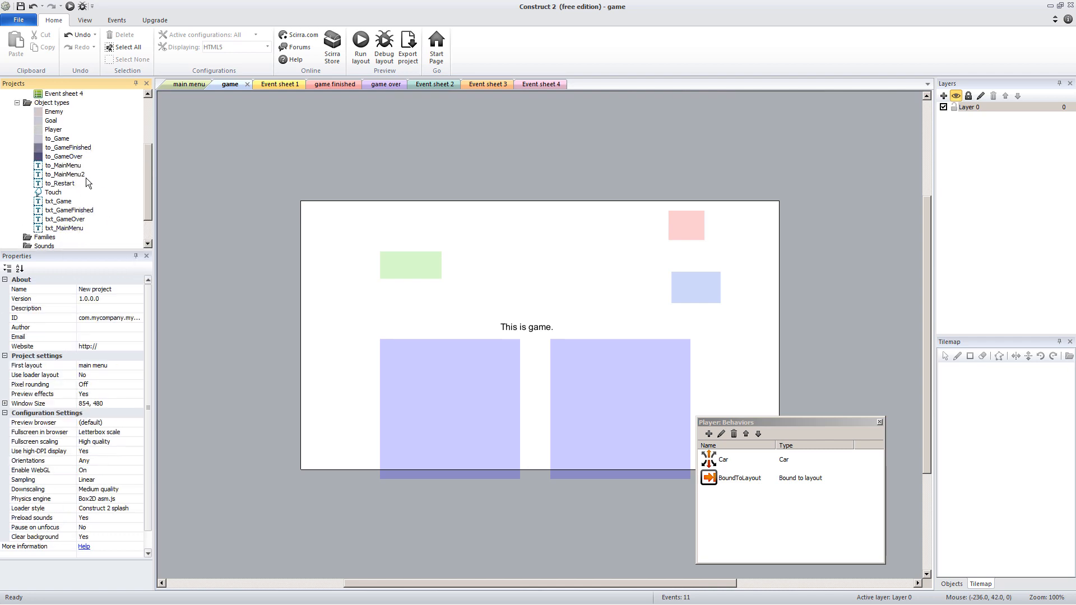
click(86, 177)
click(83, 176)
text(live)
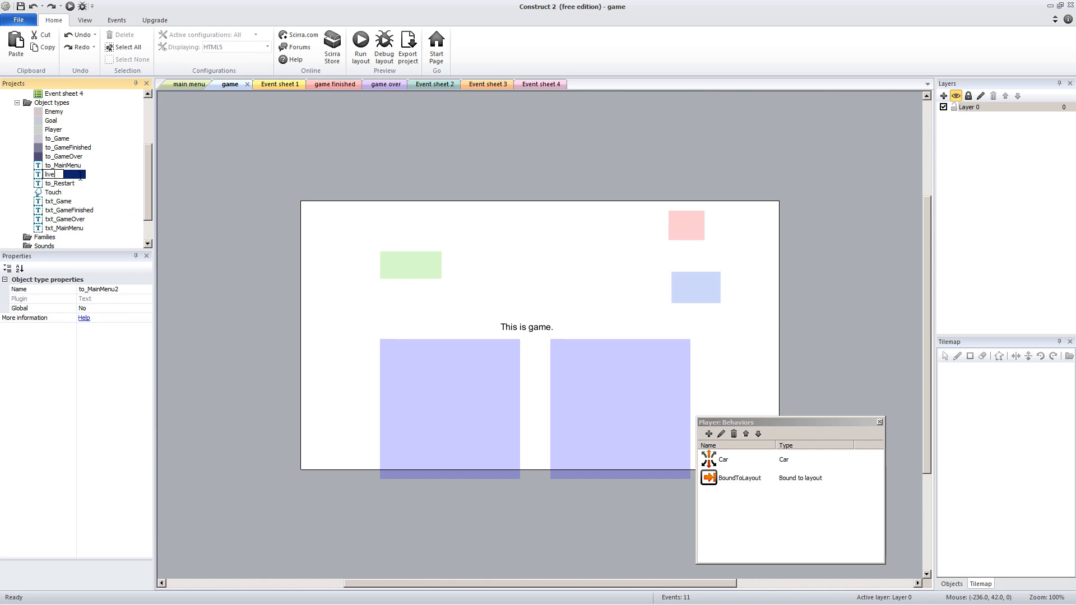
text(s)
key(Return)
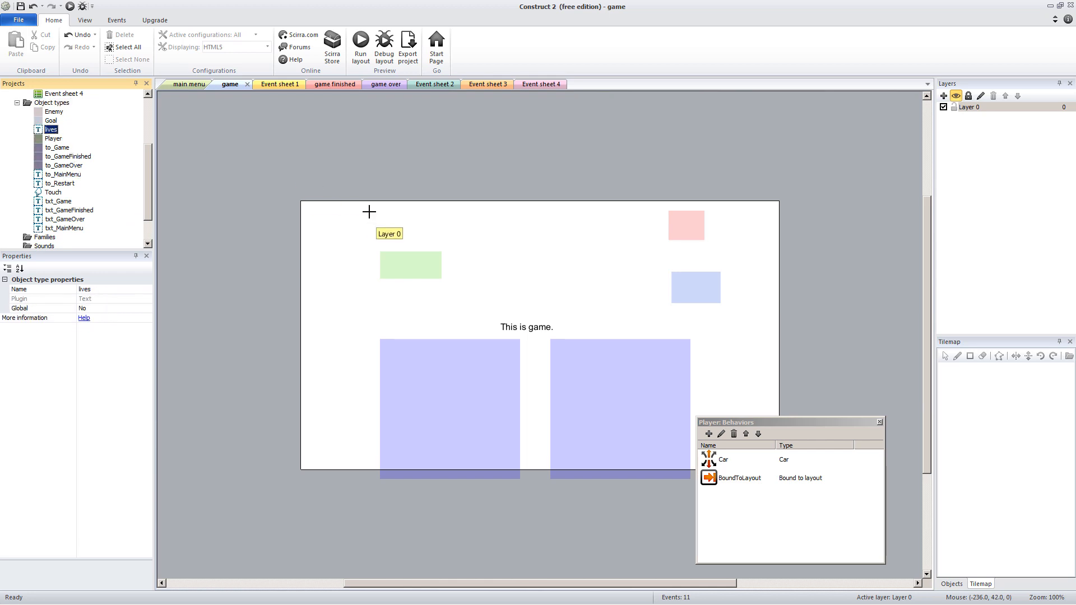
Place a lives text object in the game layout's upper-left corner at about 32, 16 and set its text to 2.
click(369, 212)
drag(394, 219, 345, 219)
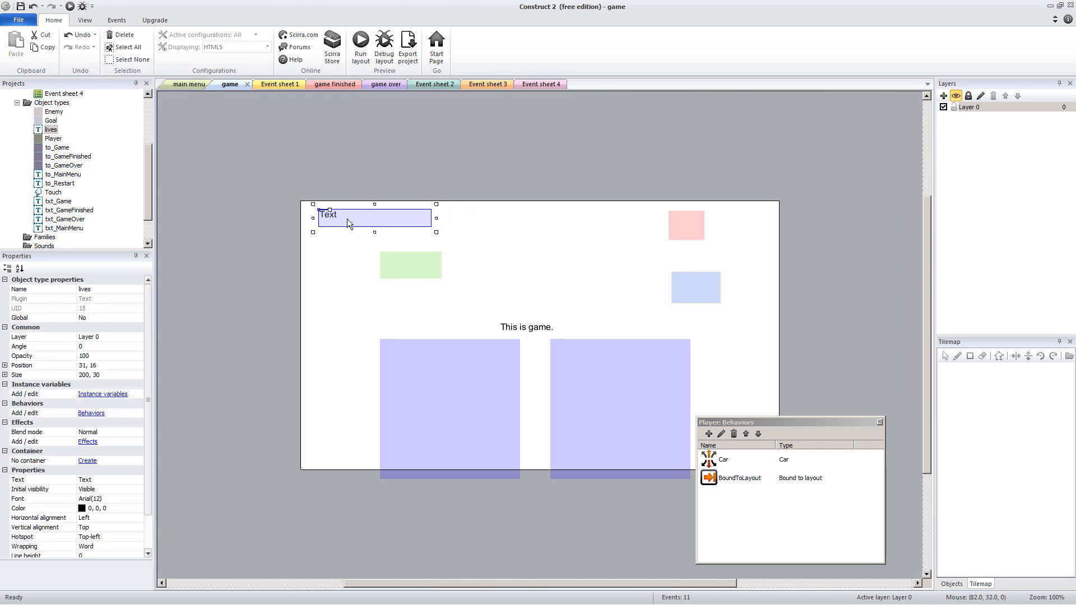
click(98, 479)
text(2)
key(Return)
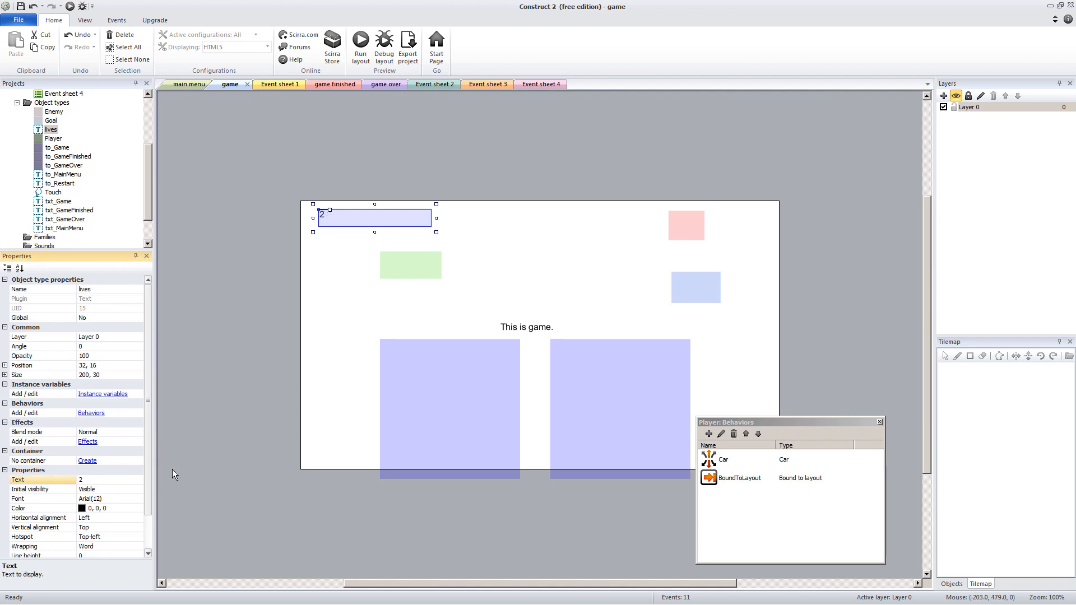
click(206, 340)
click(338, 212)
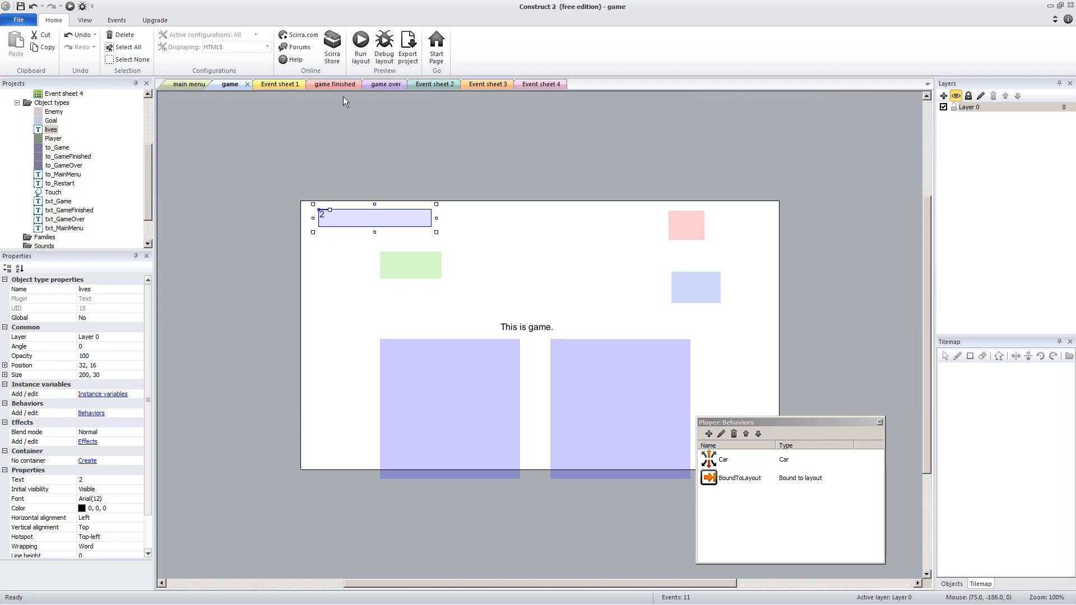
Open Event sheet 1 of the game layout.
click(280, 84)
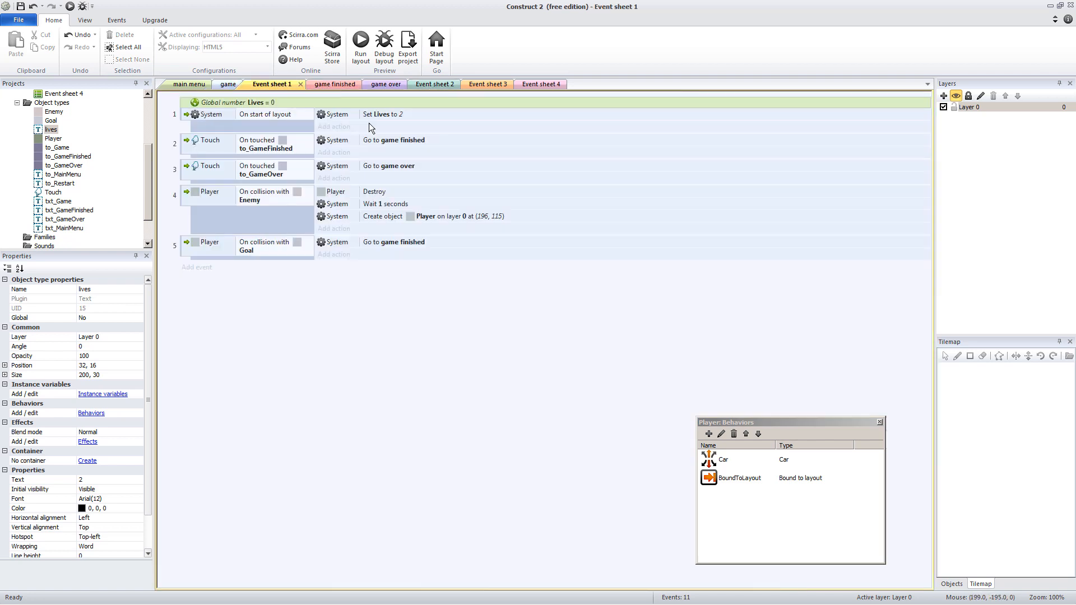
click(348, 230)
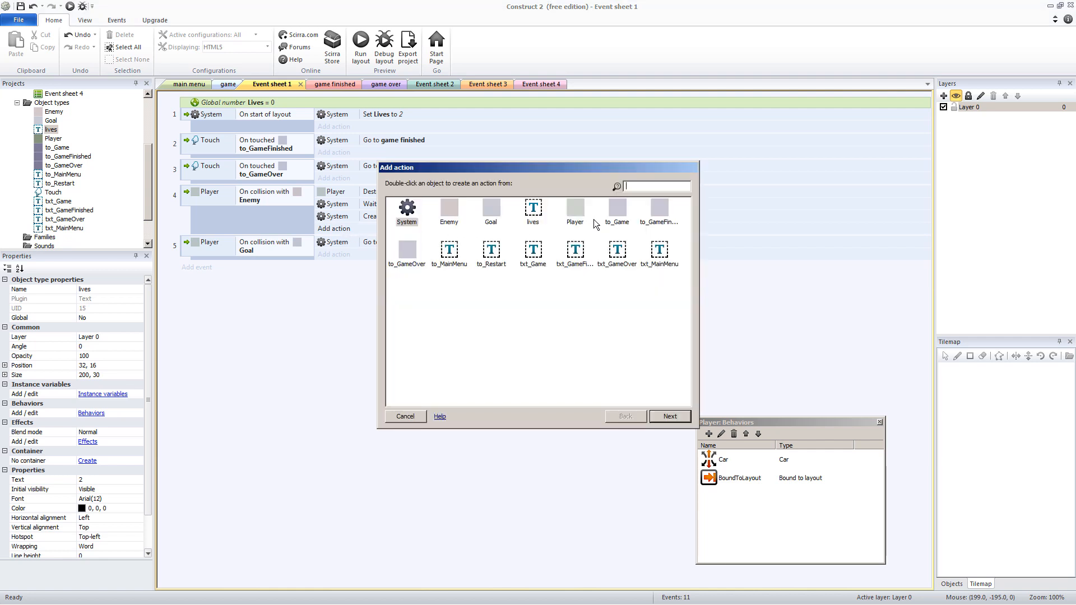
double_click(577, 213)
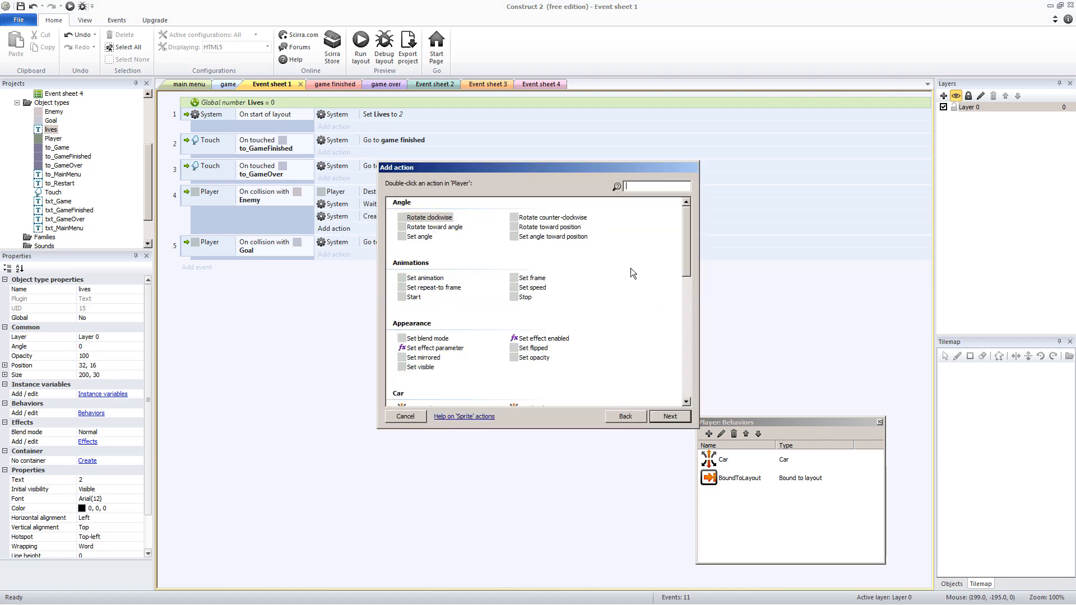
scroll(631, 268, down, 5)
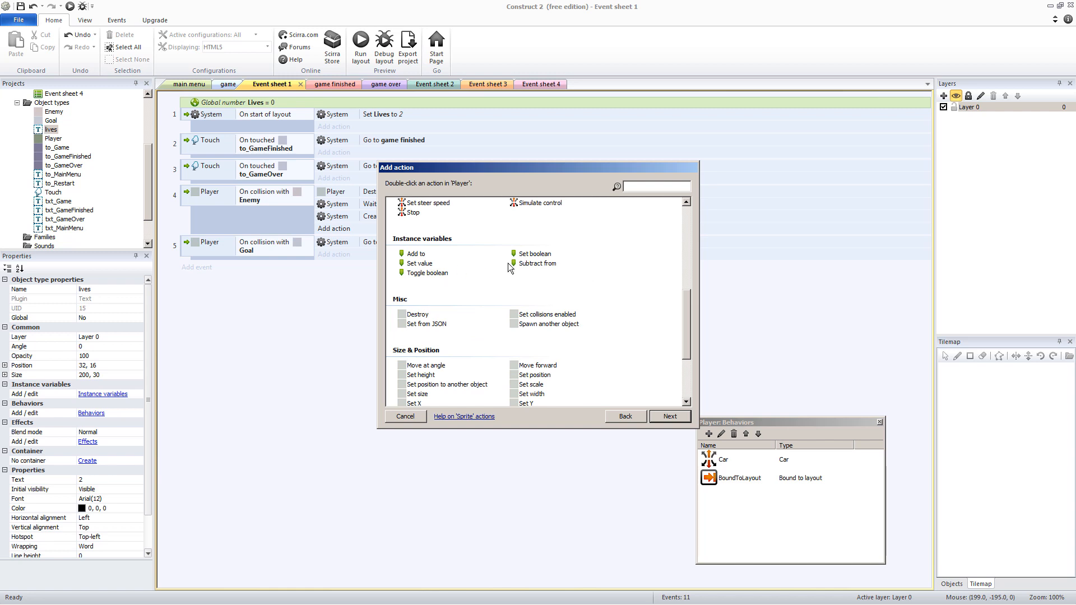
double_click(535, 265)
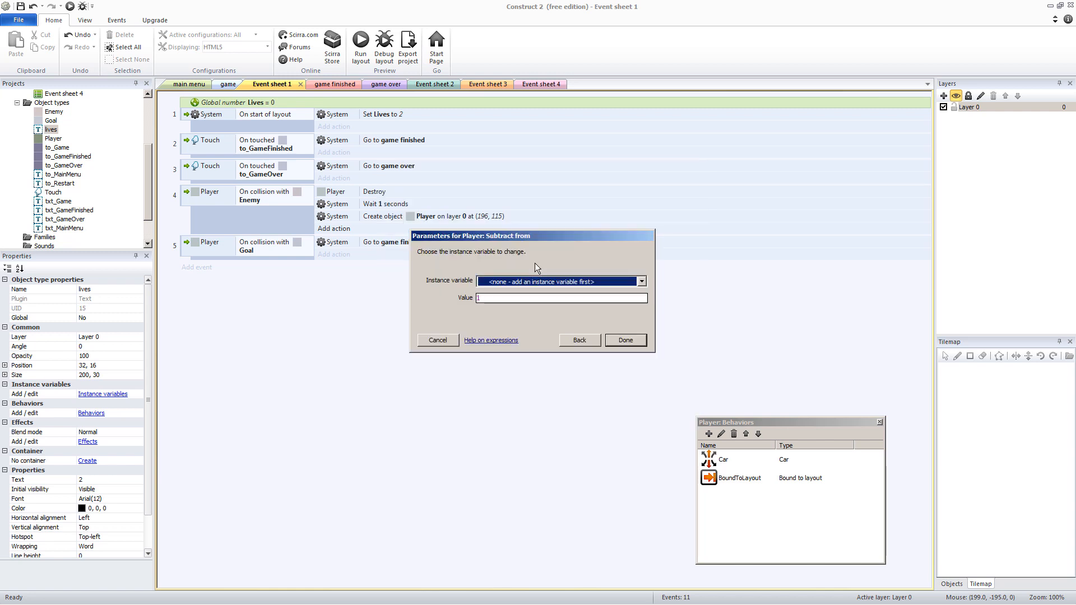
click(517, 280)
click(541, 293)
click(580, 340)
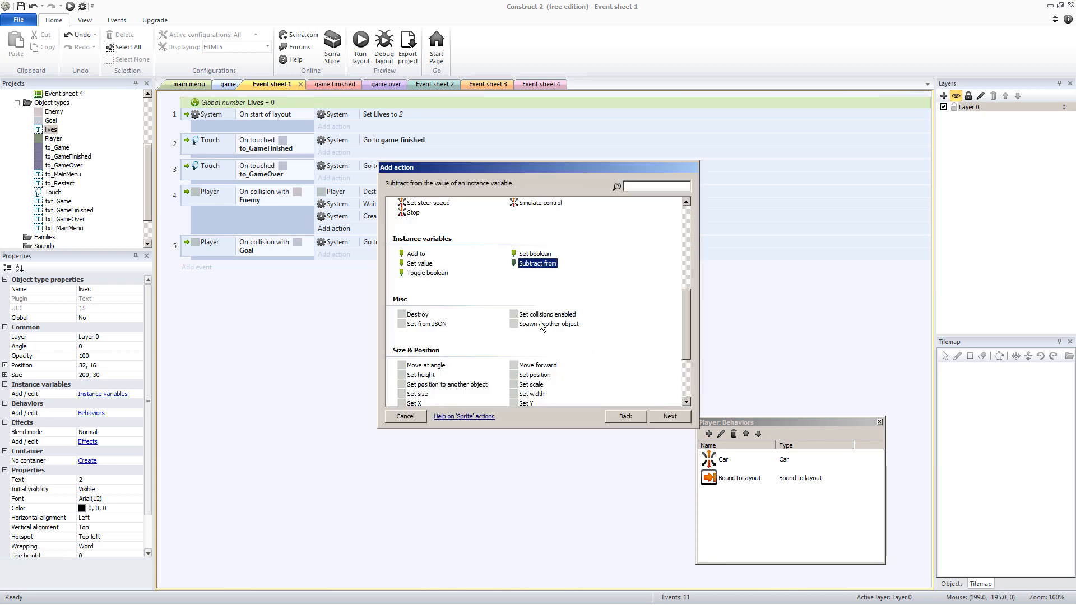
click(422, 265)
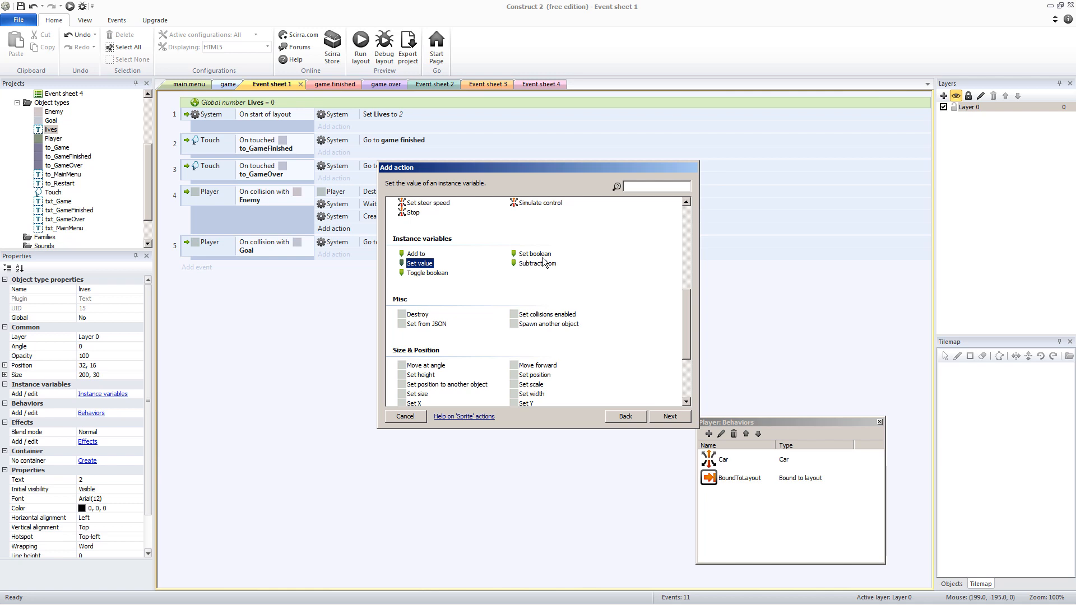
key(Escape)
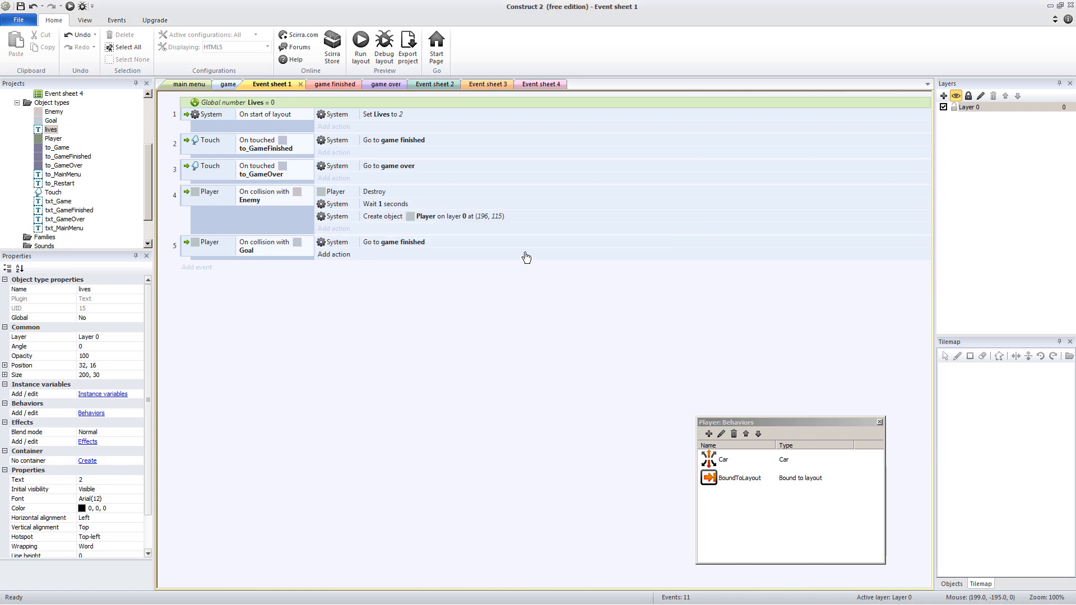
Try the System action Reset global variables in the Player's collision with Enemy event, and undo it.
click(341, 234)
double_click(407, 208)
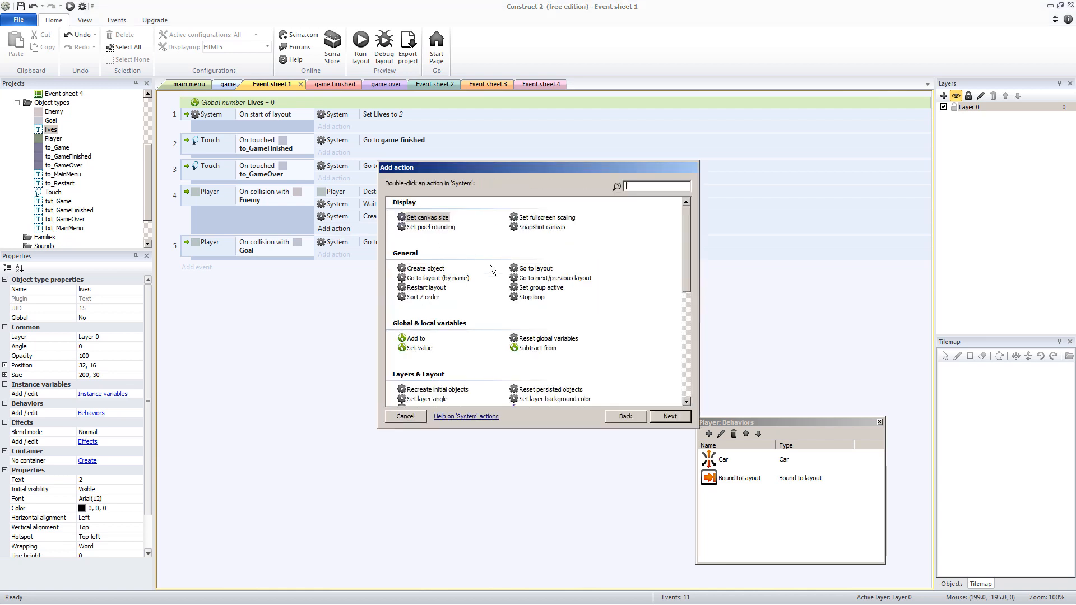
scroll(455, 334, down, 5)
scroll(452, 332, up, 3)
double_click(538, 337)
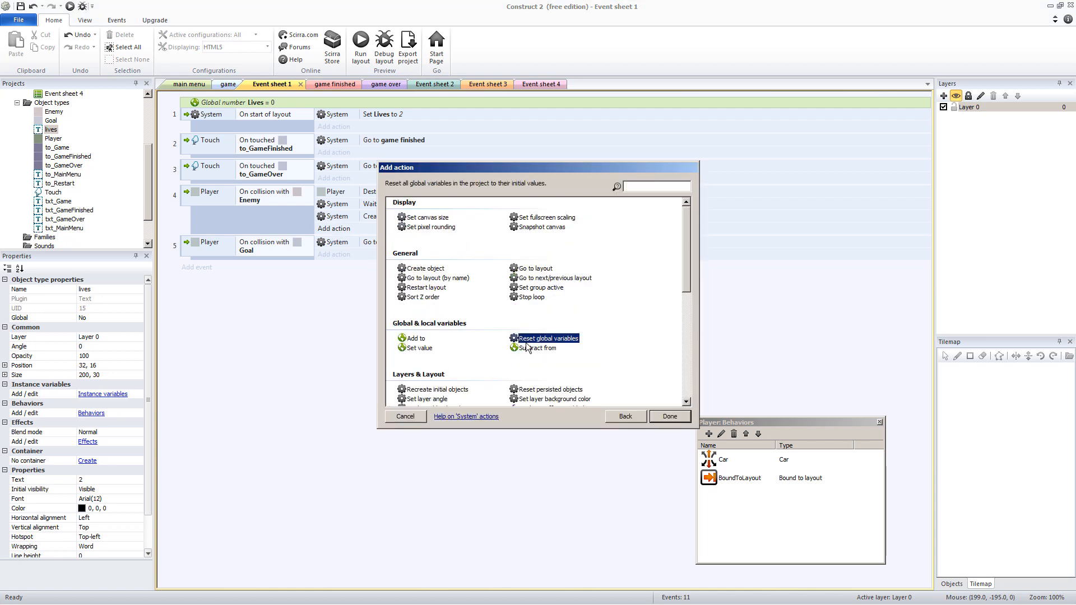
key(ctrl+z)
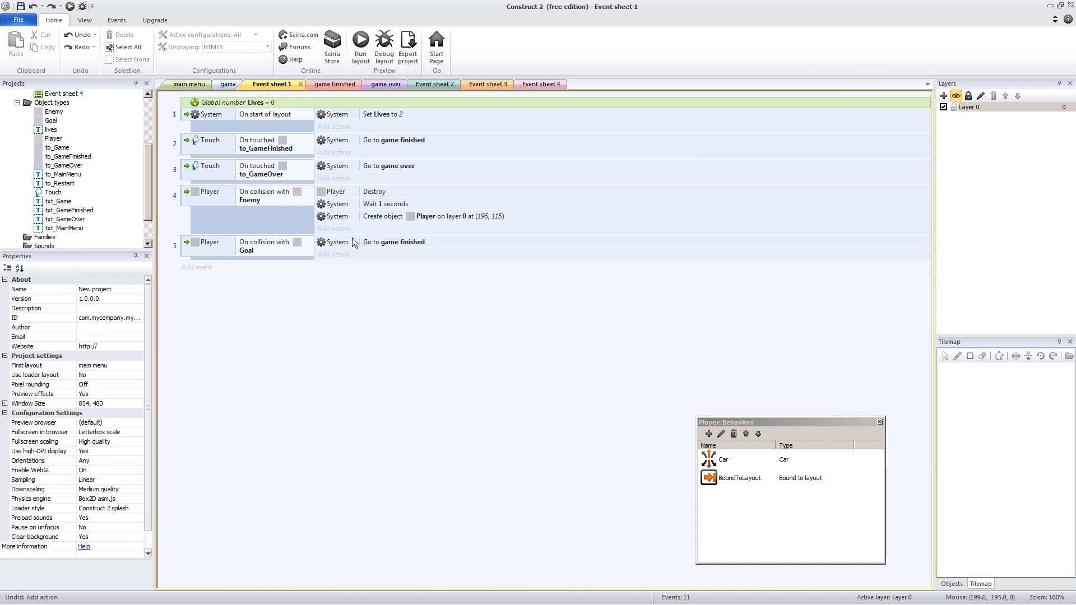
Add a System action subtracting 1 from Lives to the Player's collision with Enemy event, and preview the layout.
click(342, 234)
double_click(408, 216)
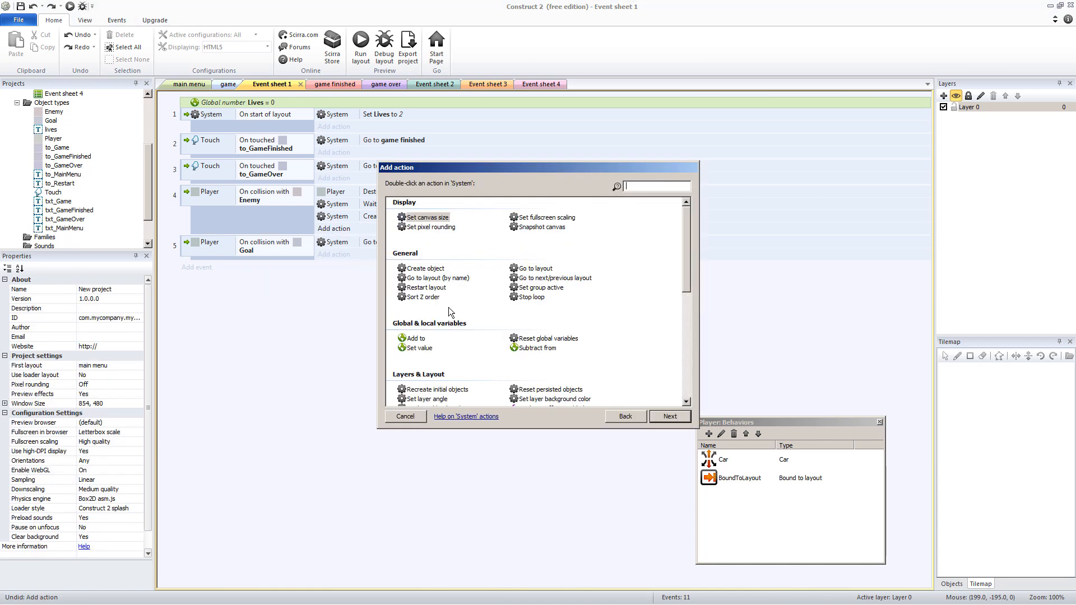
double_click(540, 351)
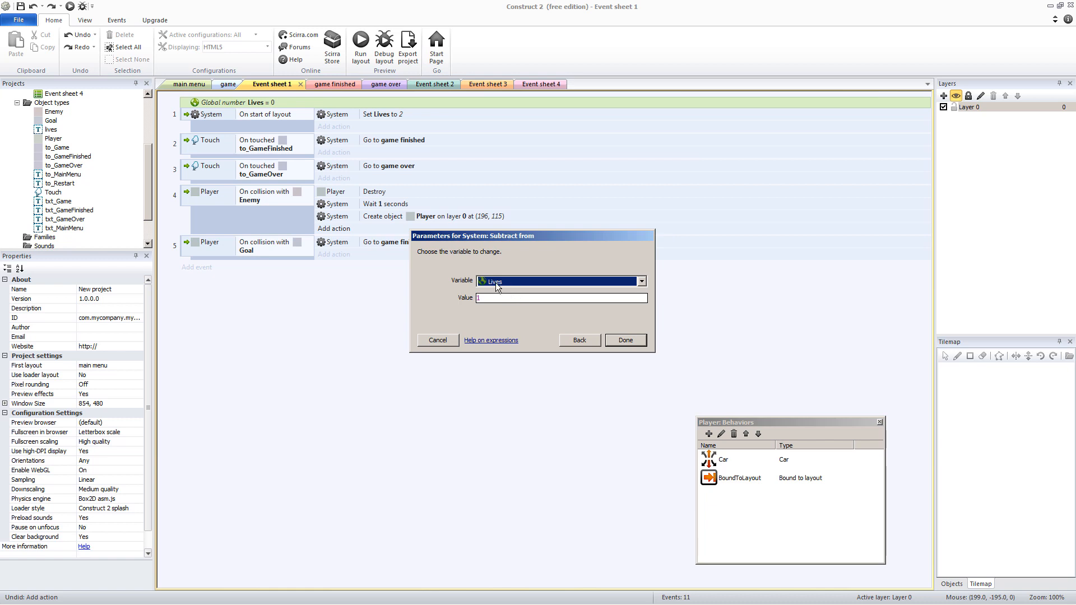
click(626, 341)
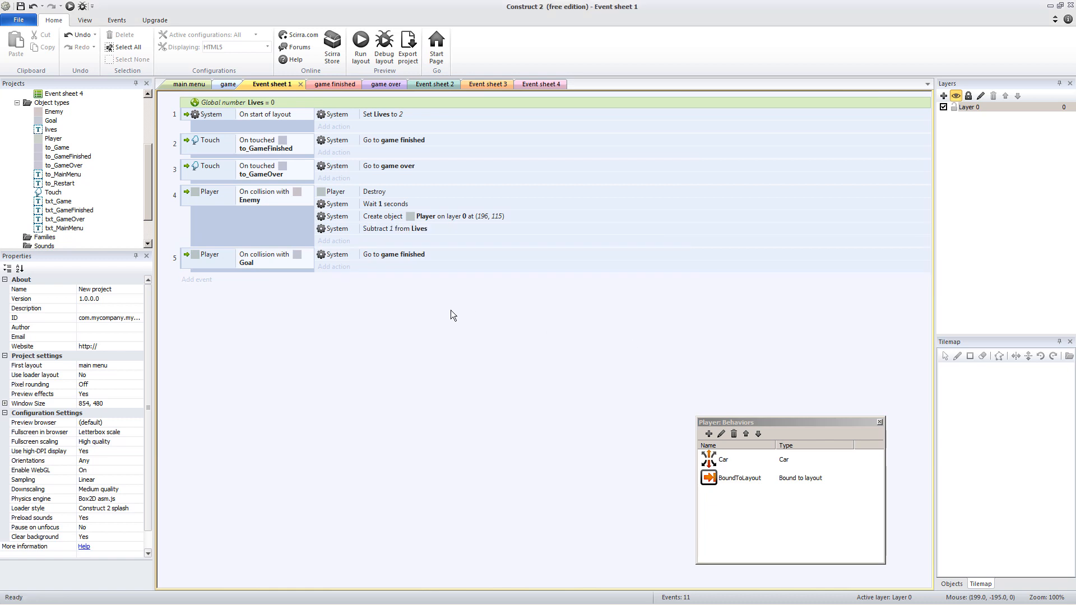
key(F5)
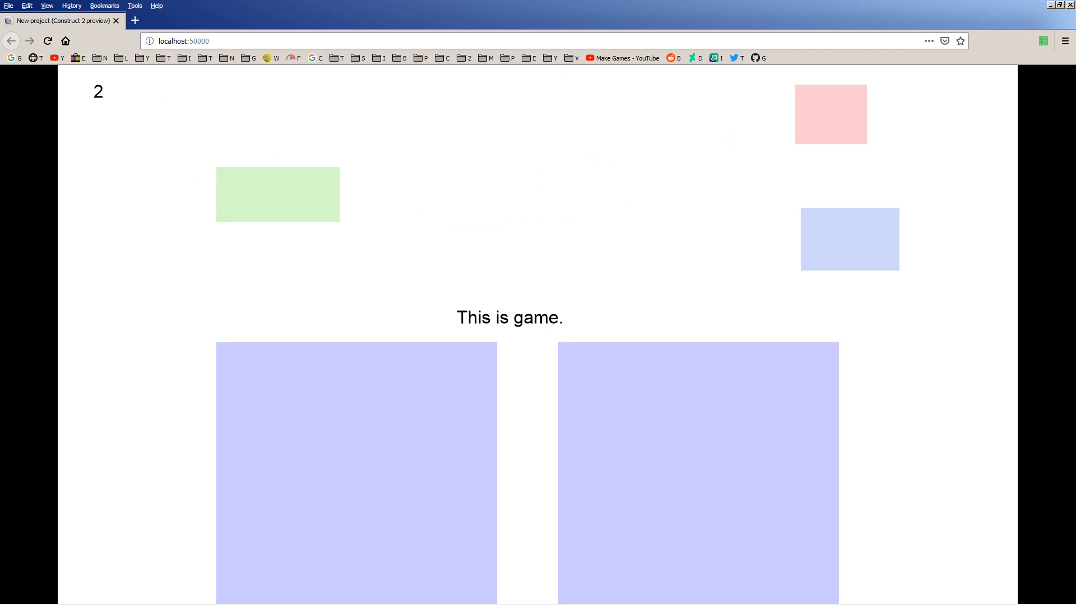
click(1051, 5)
Add a new event with the System condition Every tick to Event sheet 1.
click(197, 280)
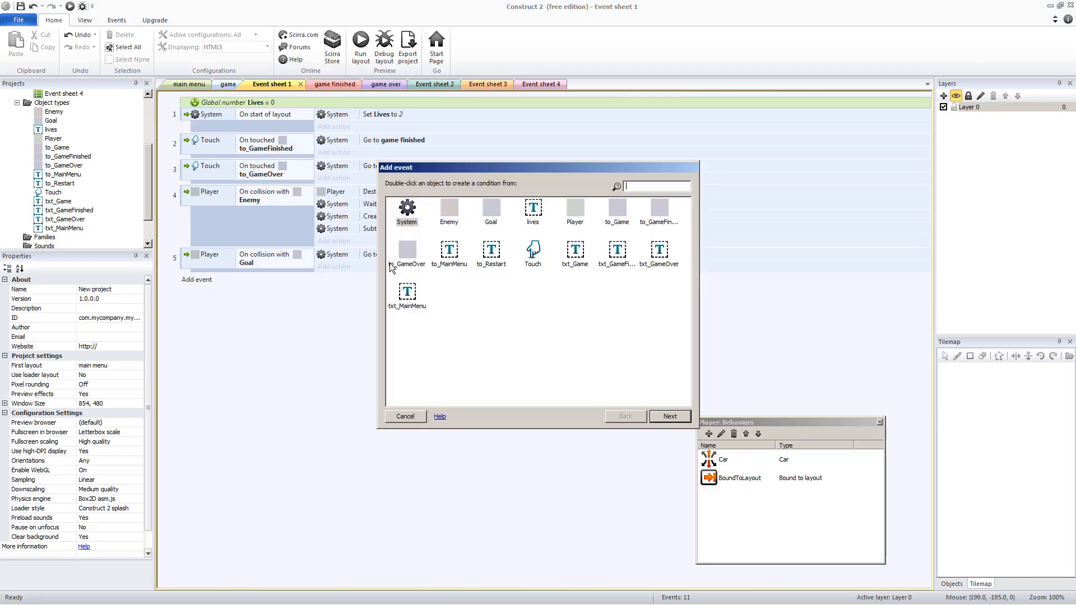
double_click(407, 212)
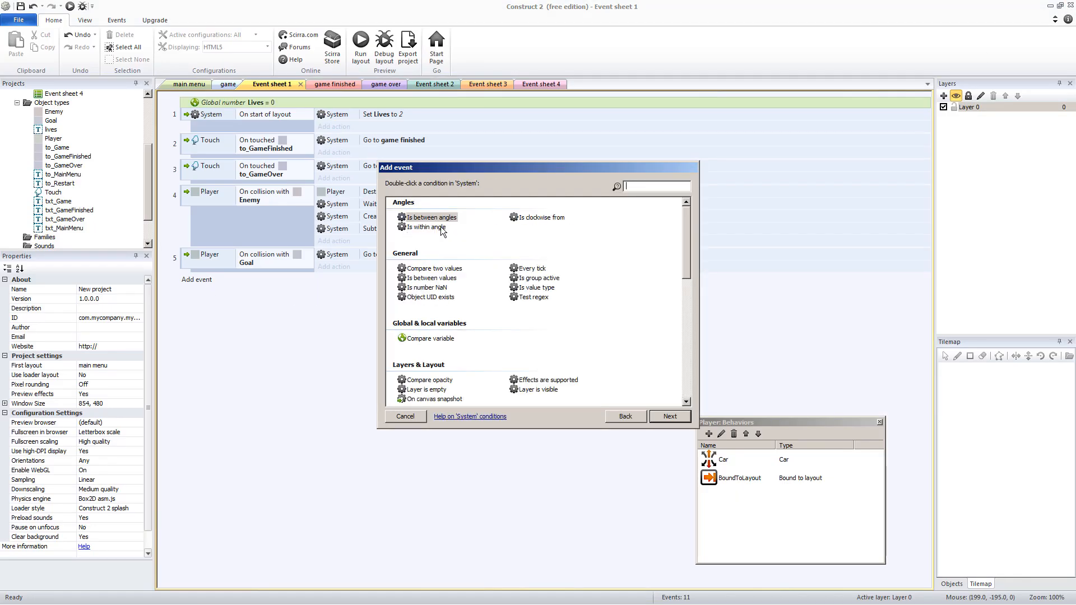
text(ev)
double_click(426, 221)
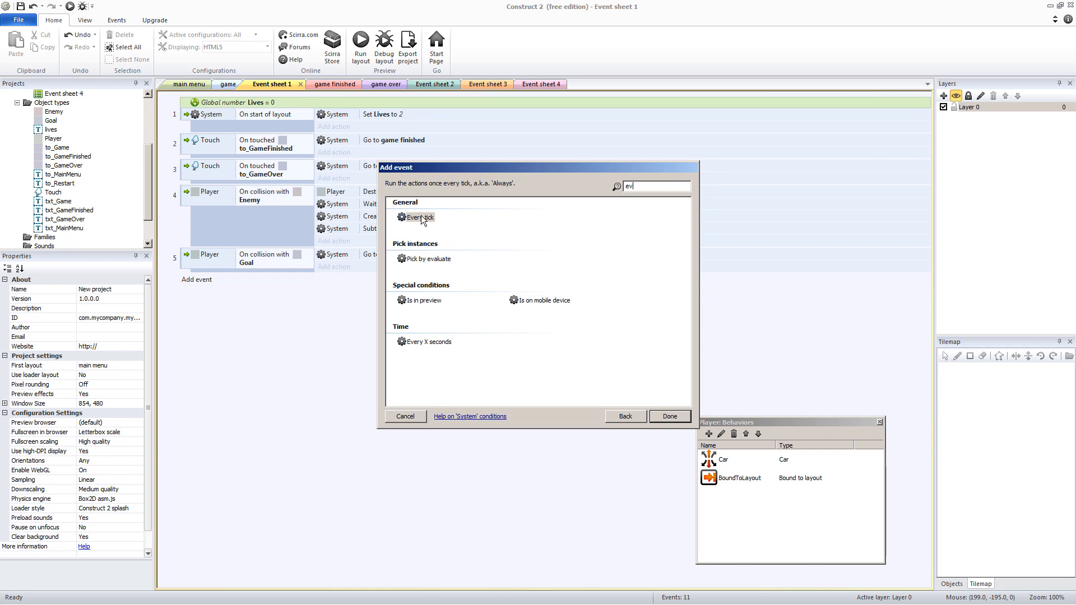
Add a Set text action for the lives text object to the Every tick event, using the Lives global variable as its text.
click(334, 280)
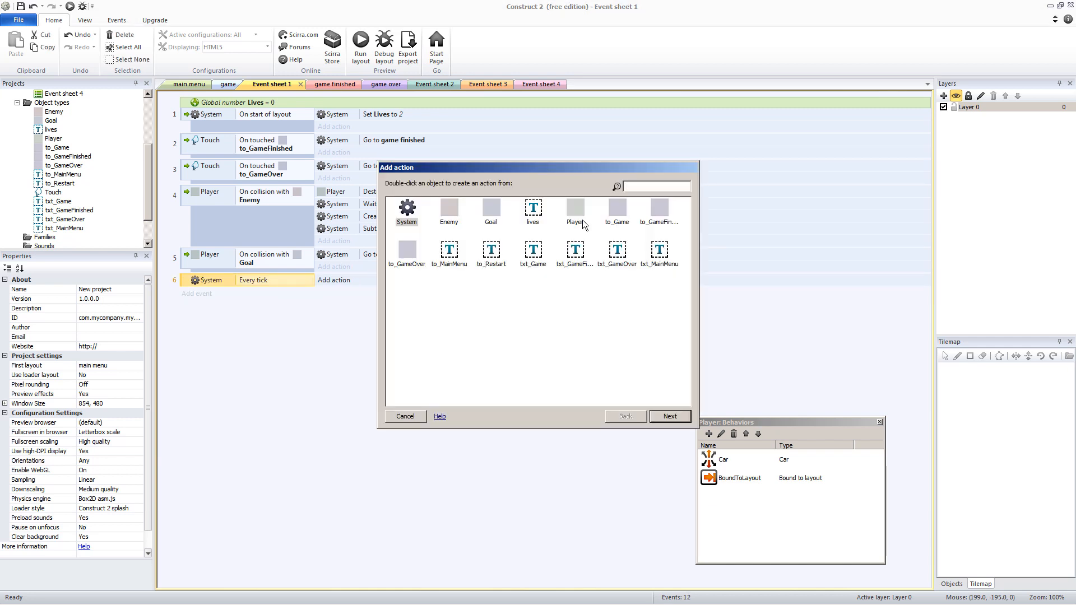
double_click(540, 217)
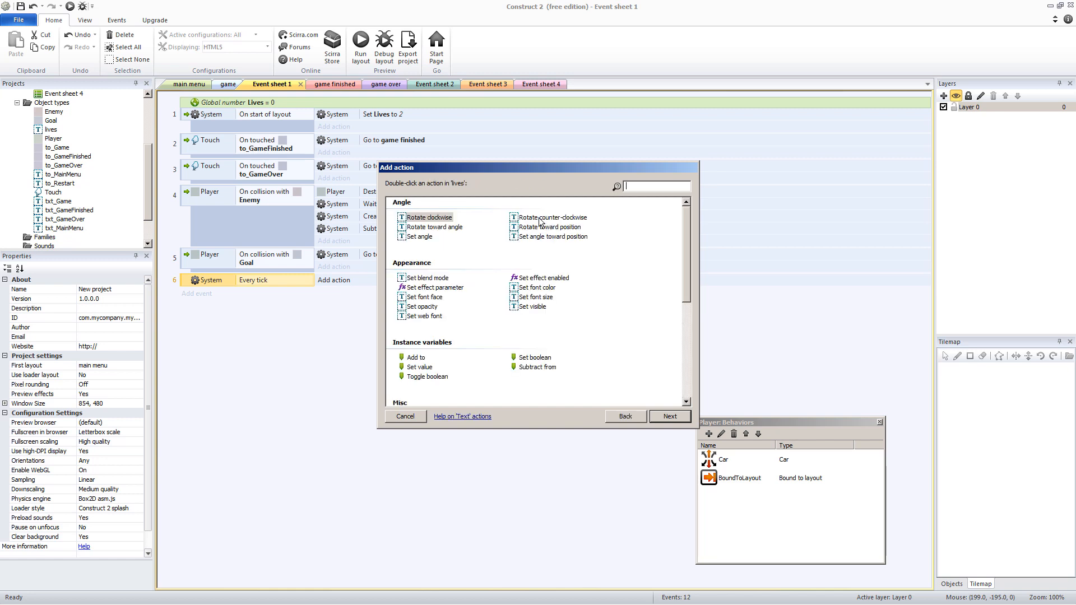
click(421, 367)
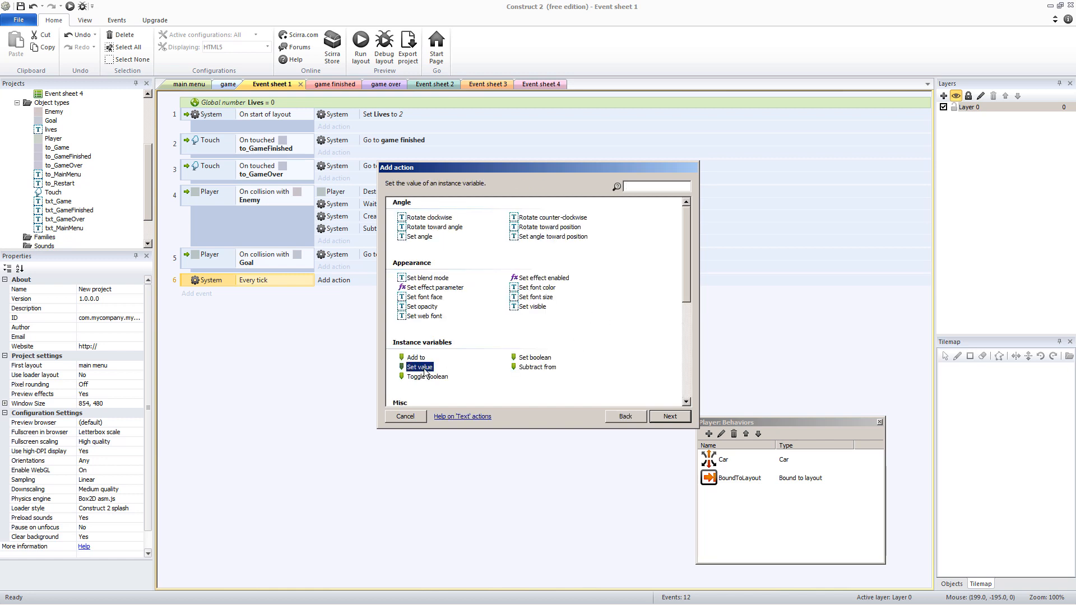
scroll(636, 370, down, 3)
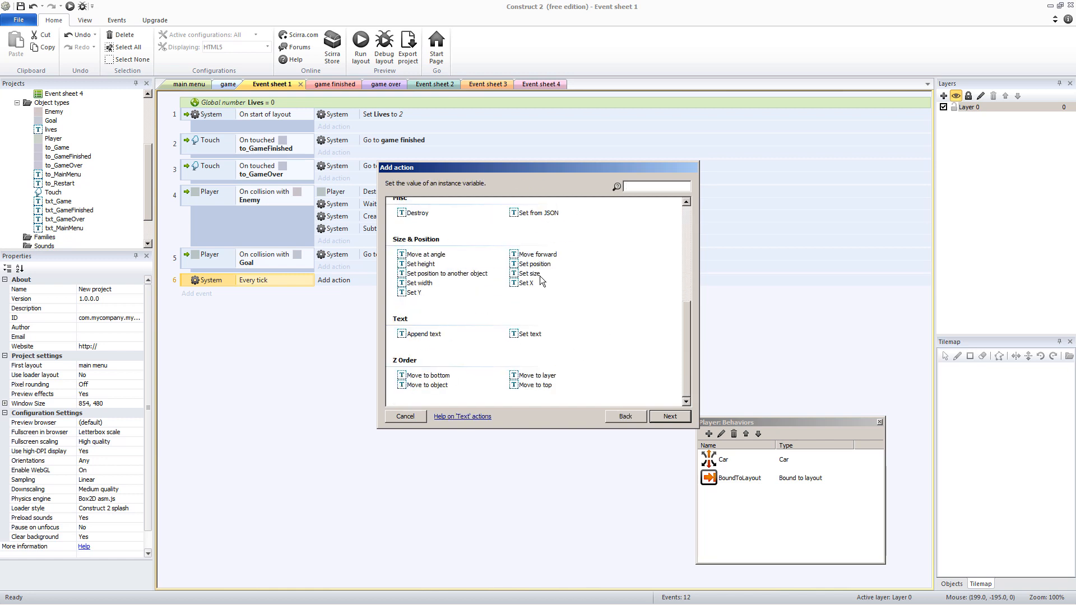
double_click(530, 334)
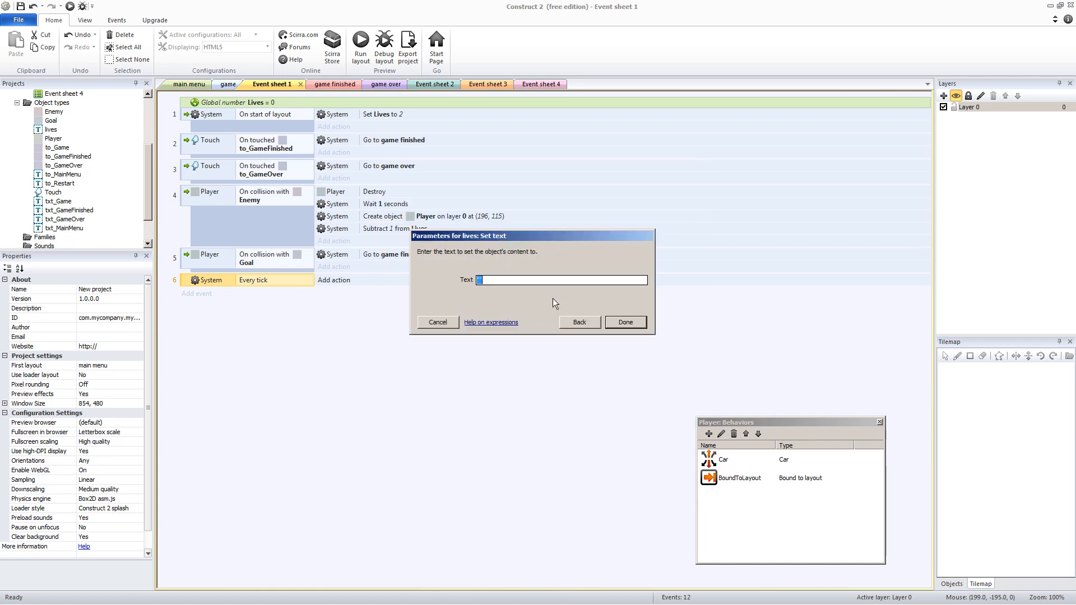
text(l)
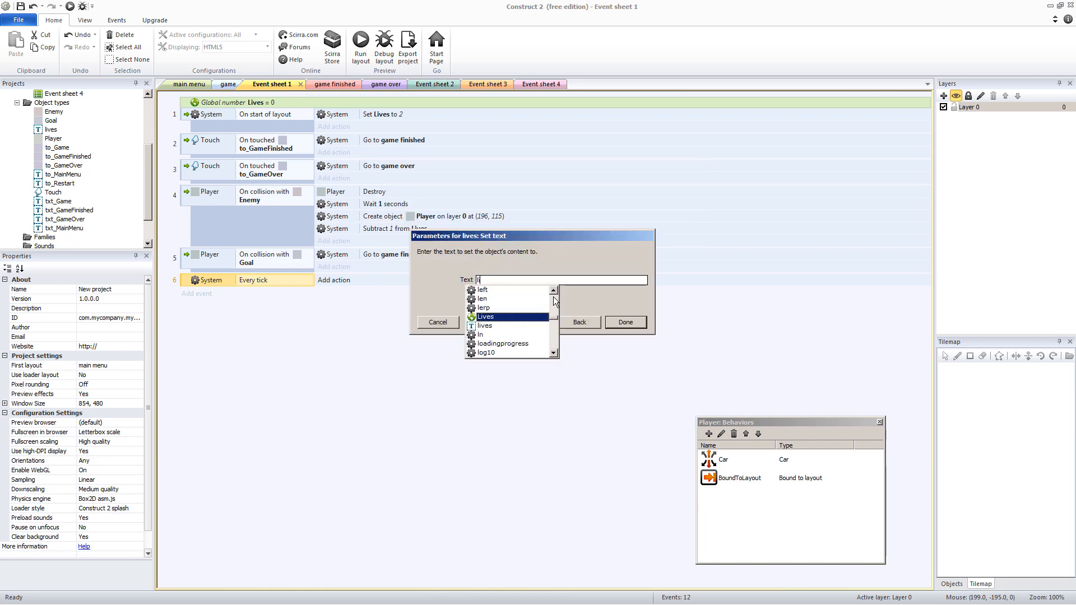
text(i)
key(Return)
click(634, 319)
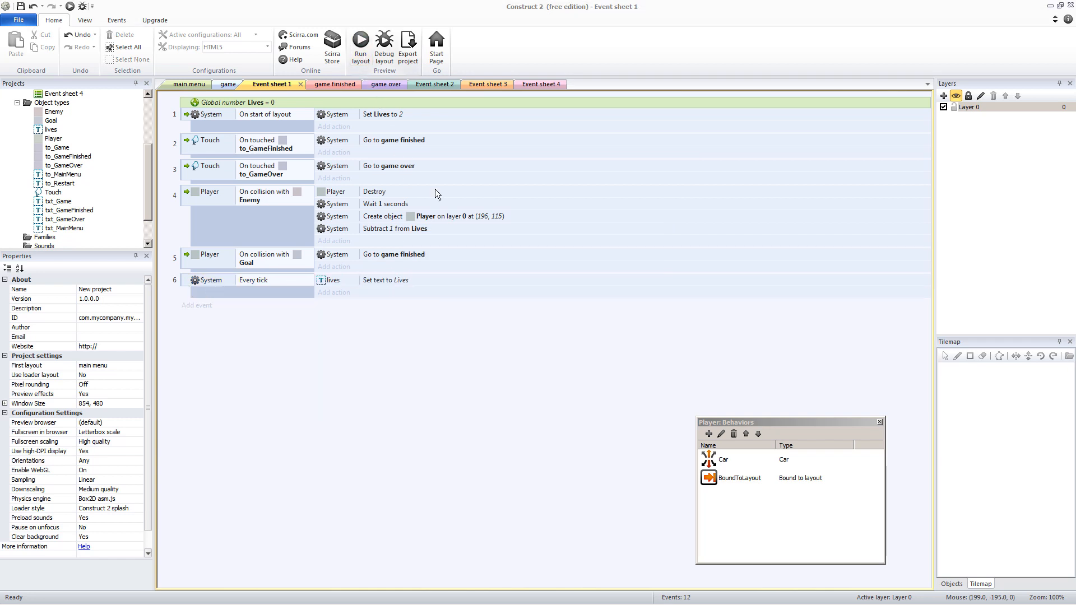
Test the lives display in the preview, and move the Subtract 1 from Lives action above Destroy in the Enemy collision event.
key(F5)
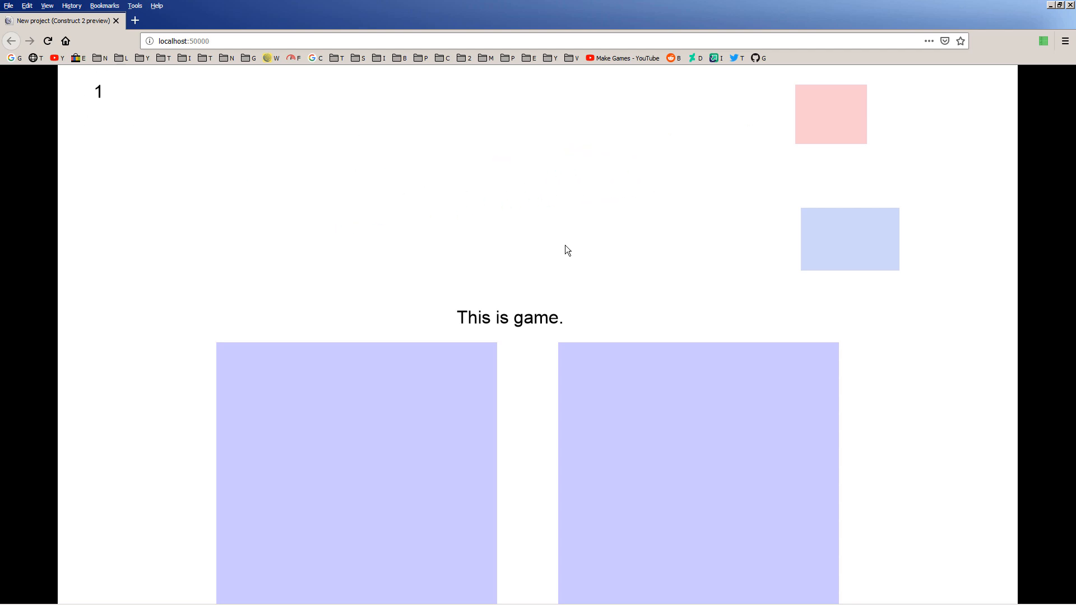
click(1070, 5)
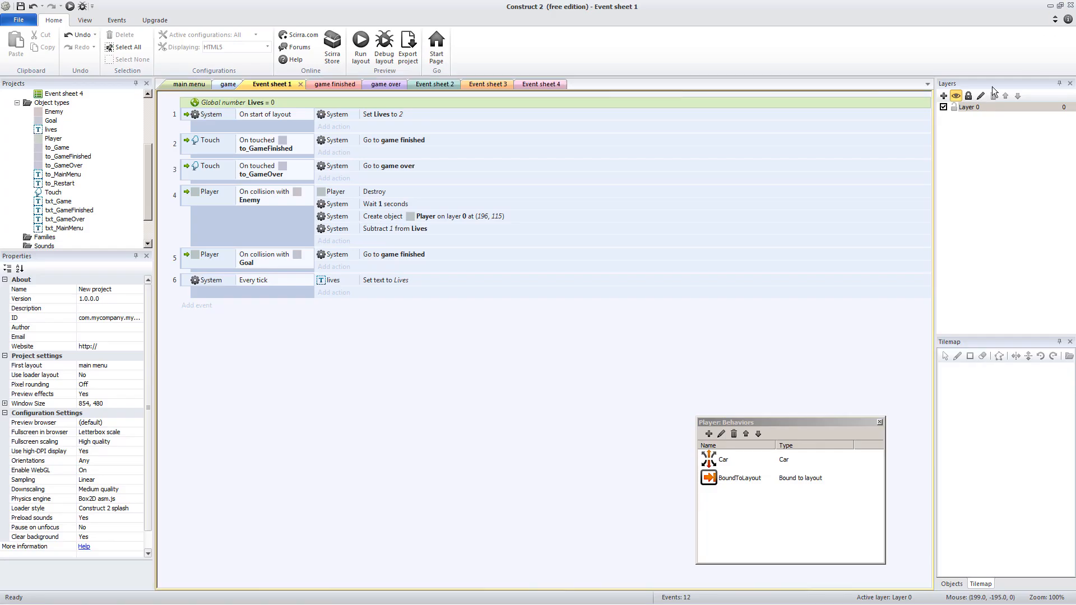
click(384, 227)
drag(384, 228, 402, 187)
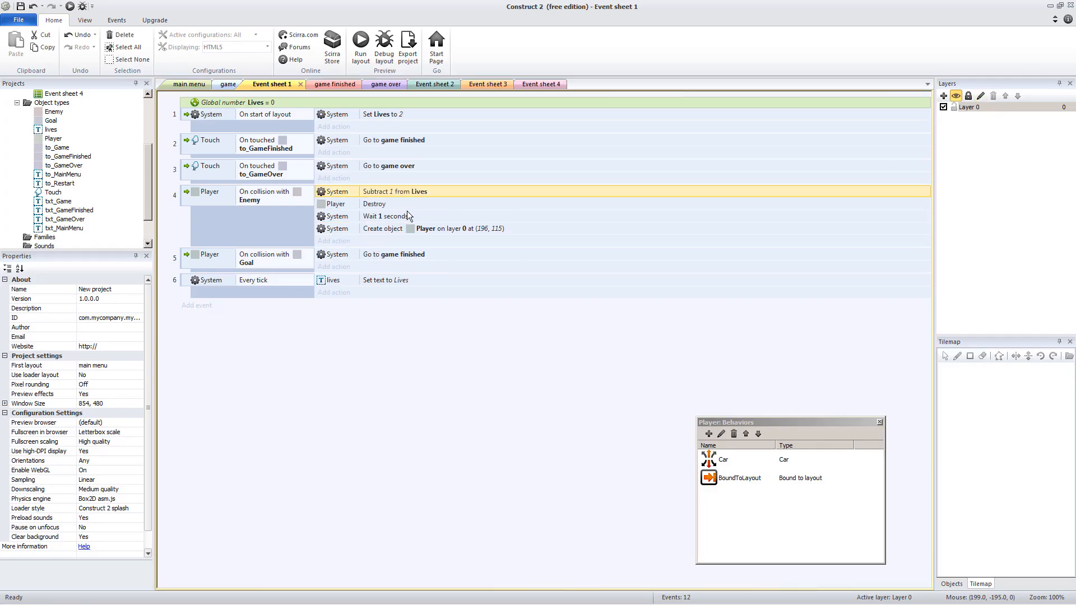
Add an event comparing Lives as equal to 0, and copy the Go to game over action from the to_GameOver touch event into it.
click(198, 305)
double_click(424, 339)
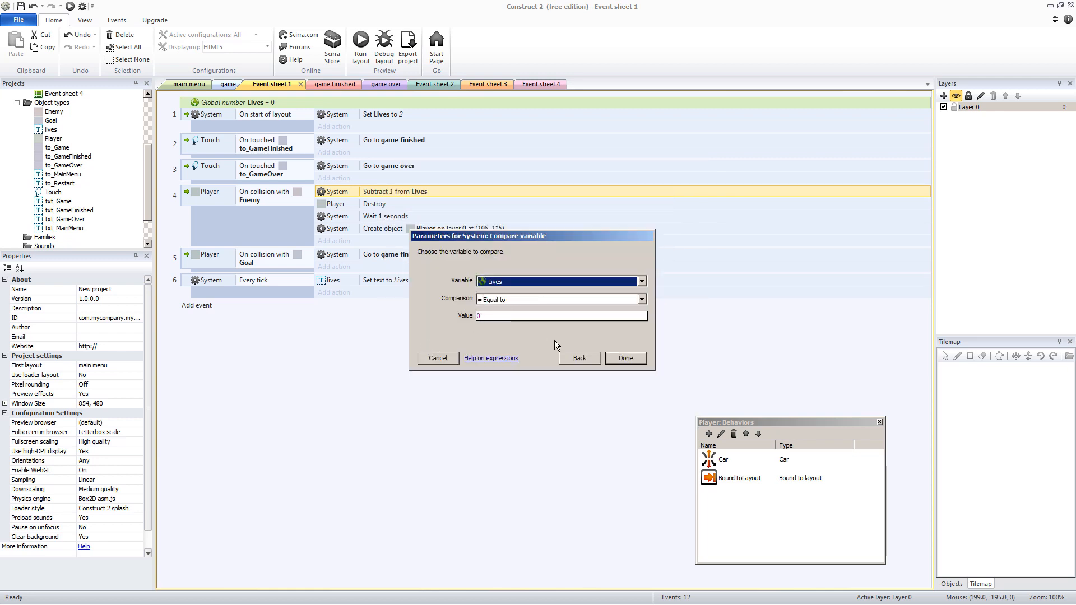
click(637, 363)
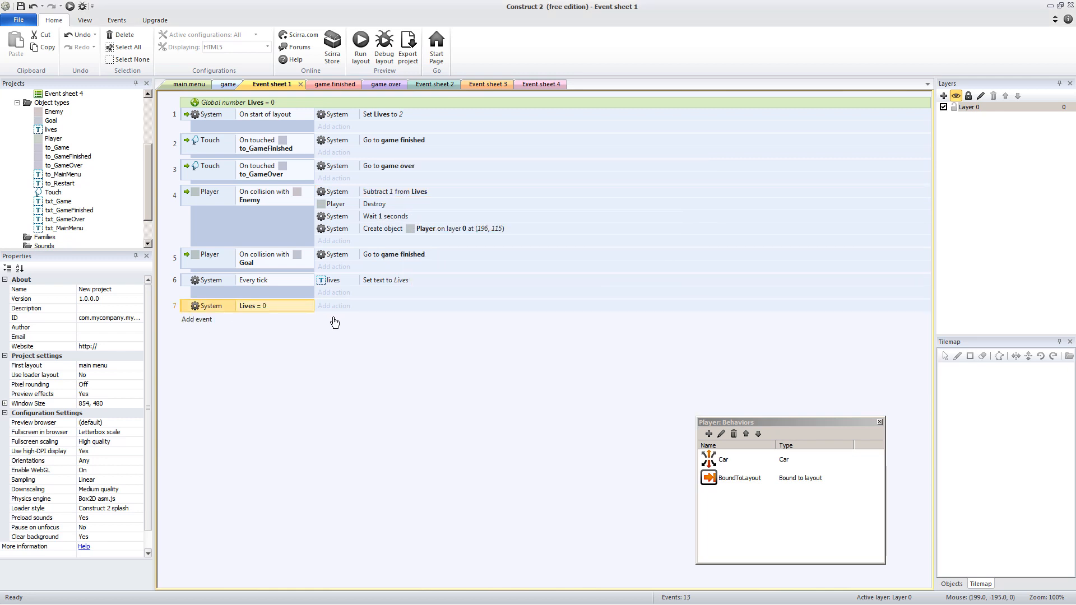
drag(328, 162, 273, 310)
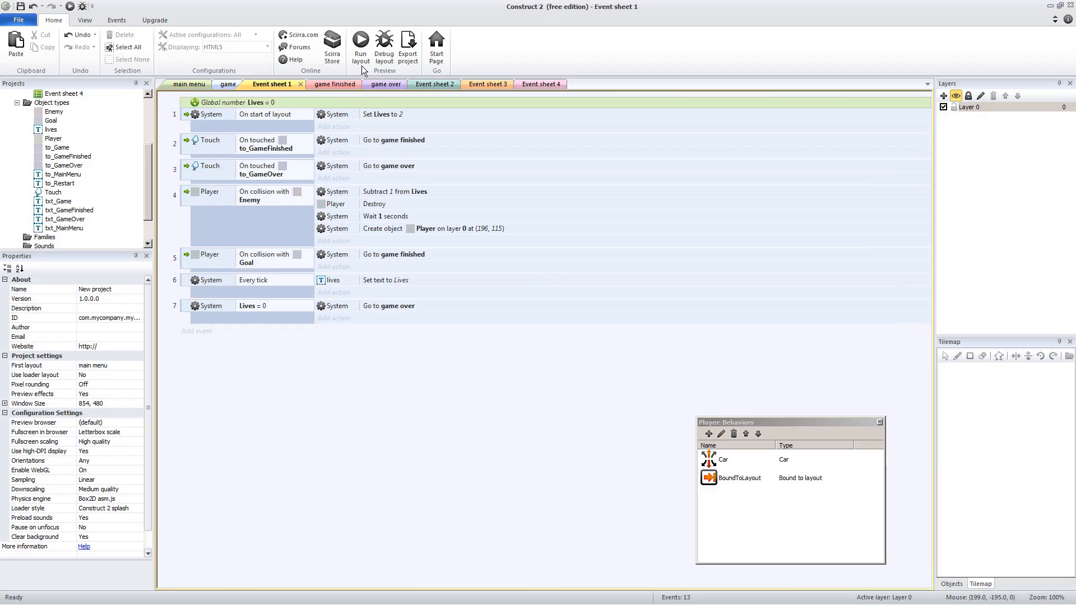
Run the layout preview and steer the Player into the Enemy until all lives are used up, to test the game over change.
click(362, 65)
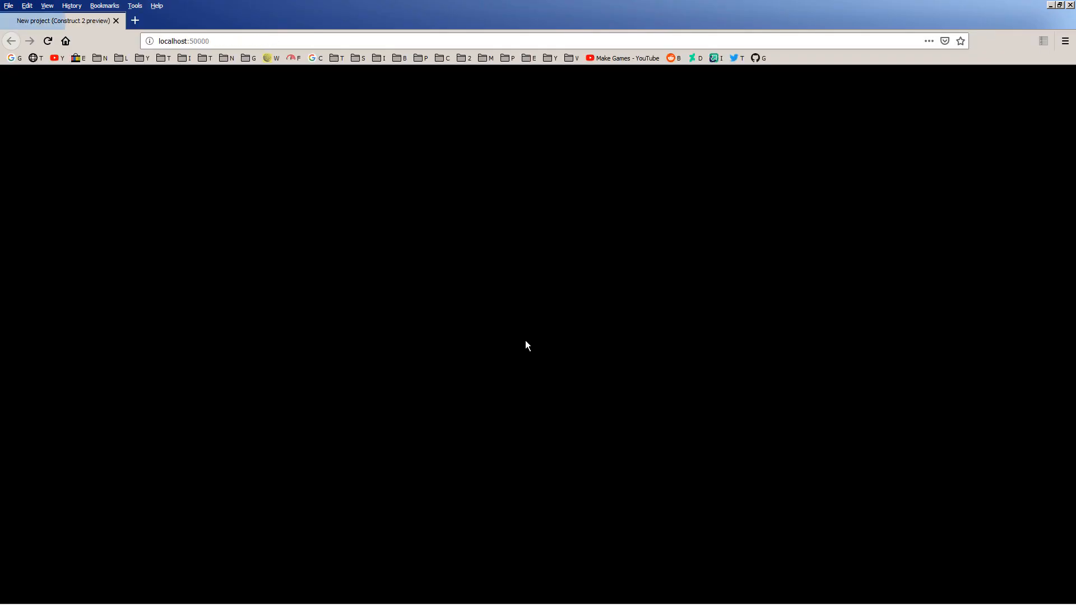
key(Up)
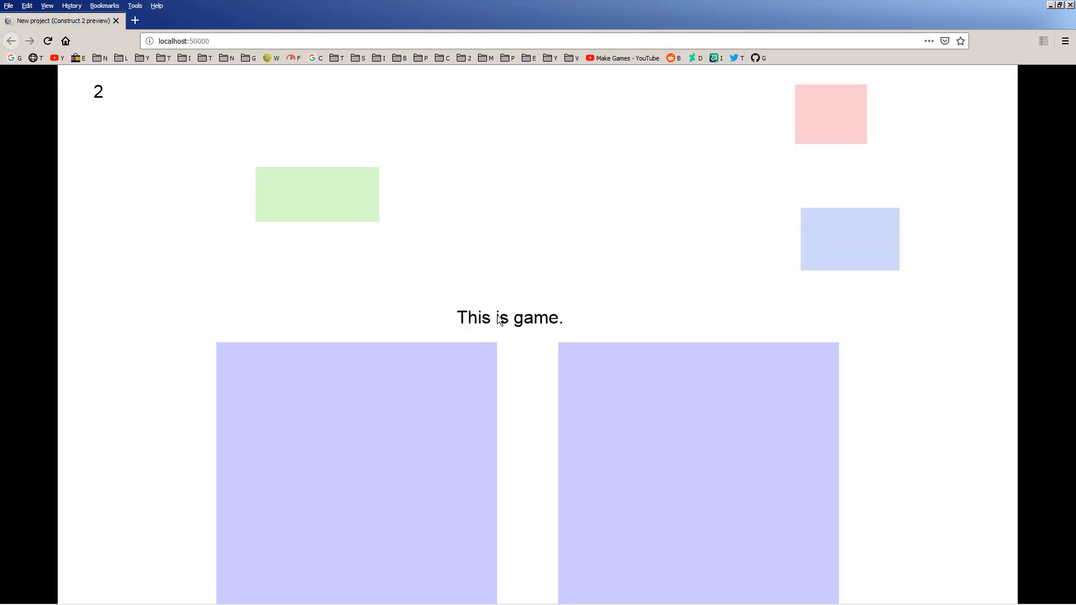
key(Left)
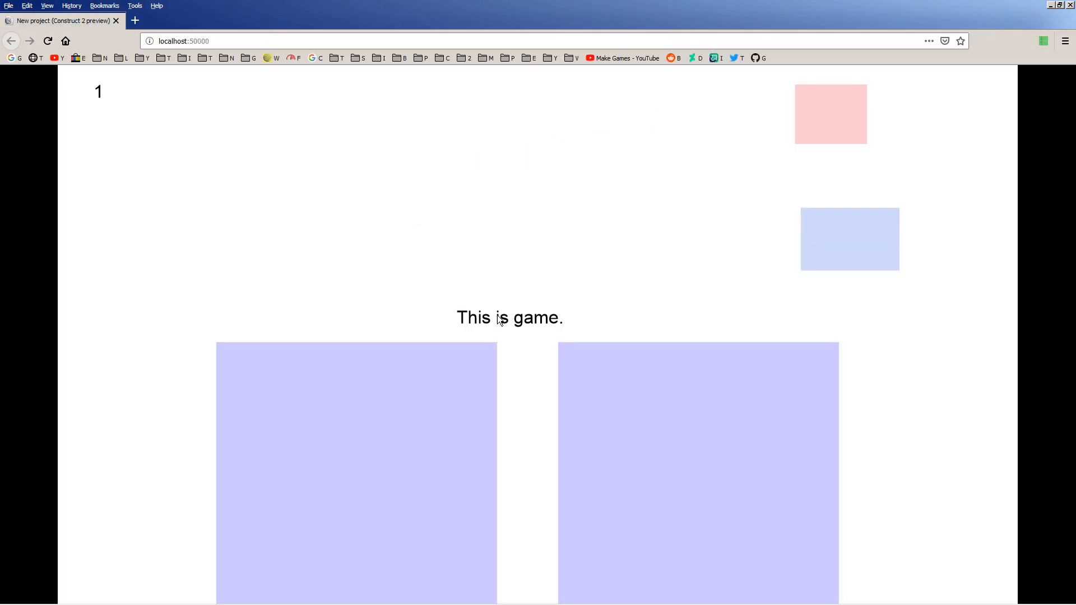
key(Up)
key(Left)
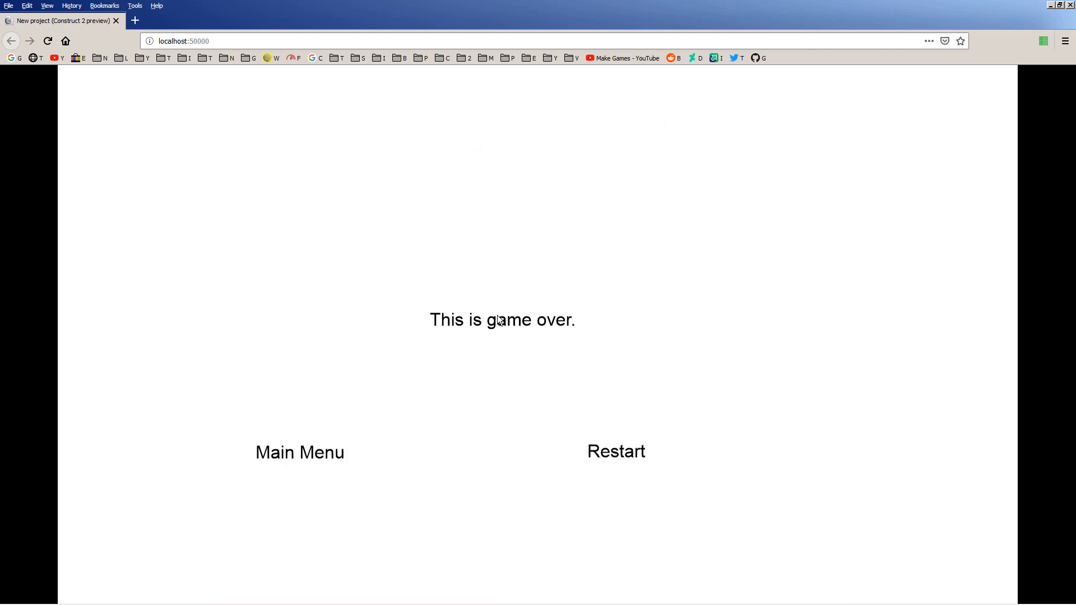
Restart the game from the game over layout and steer the Player into the Enemy until all lives are used up.
click(593, 449)
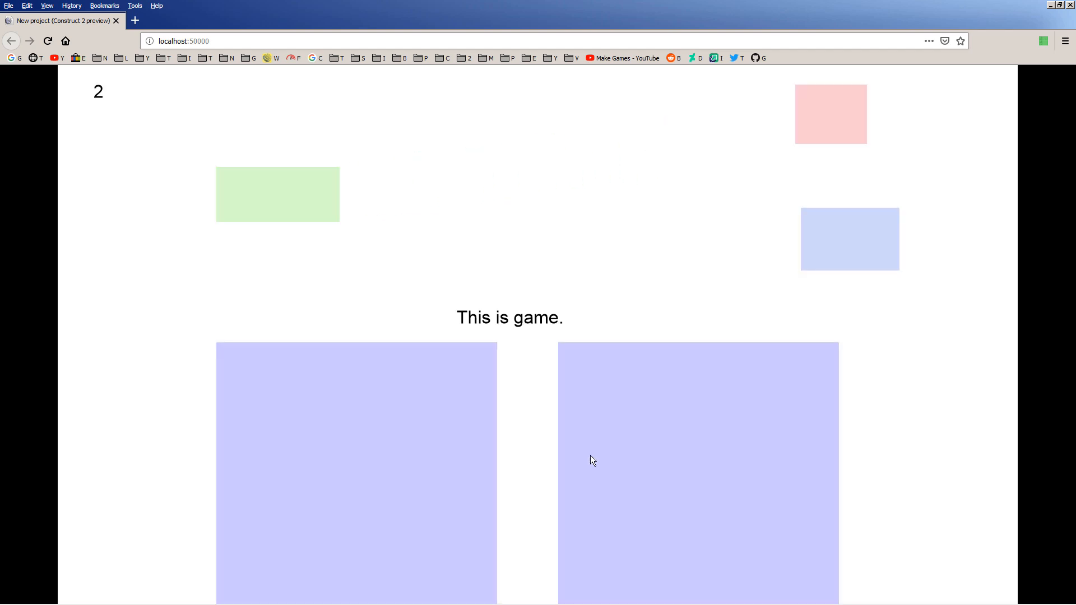
key(Up)
key(Left)
key(Right)
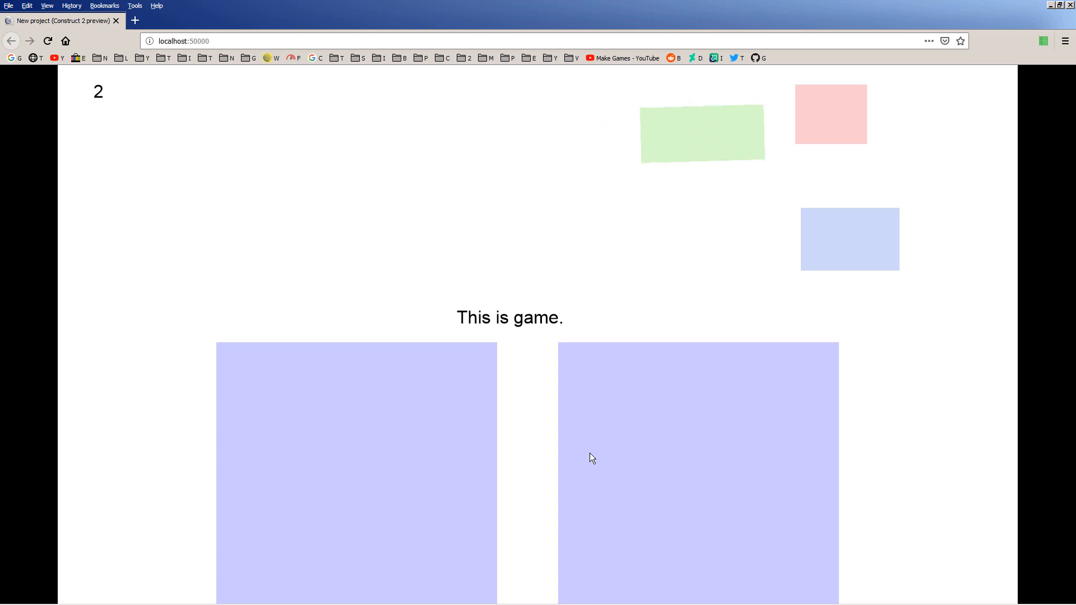
key(Up)
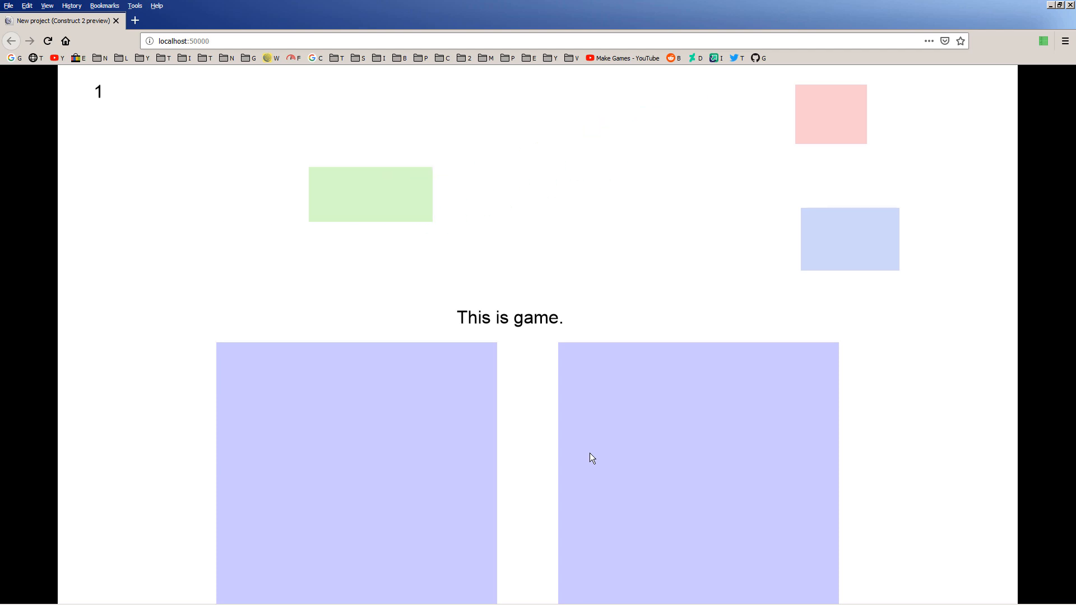
key(Left)
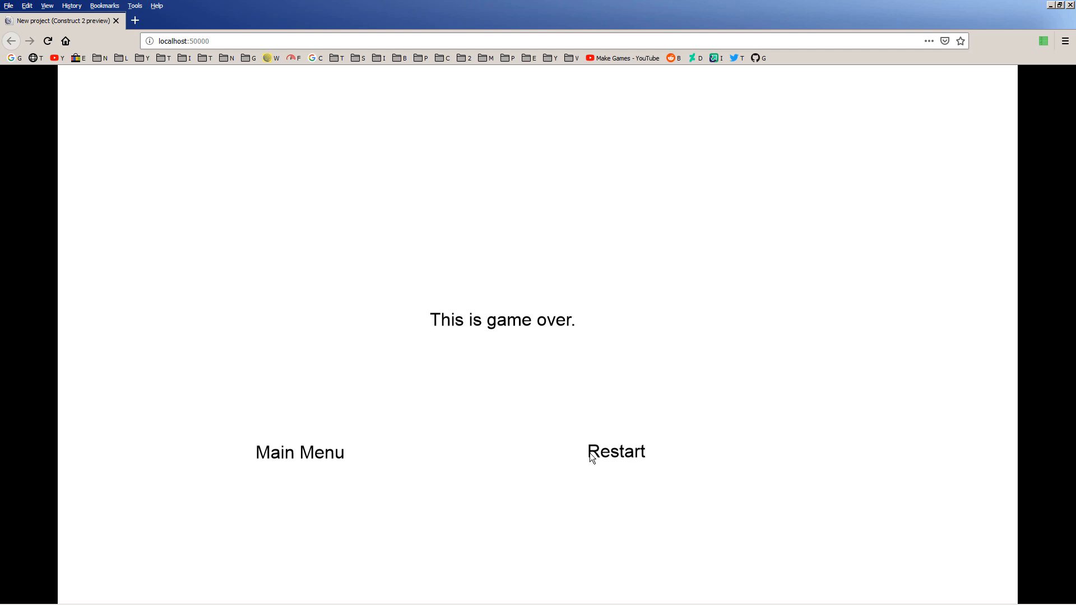
Test the layout links by going from game over to the main menu, starting the game, returning to the main menu and starting again.
click(323, 457)
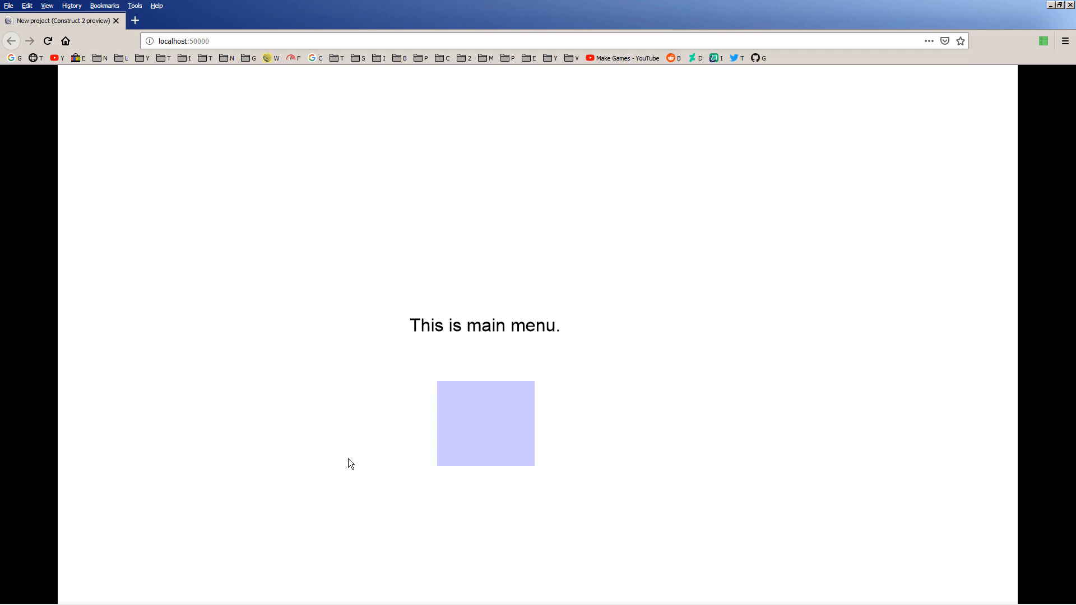
click(484, 442)
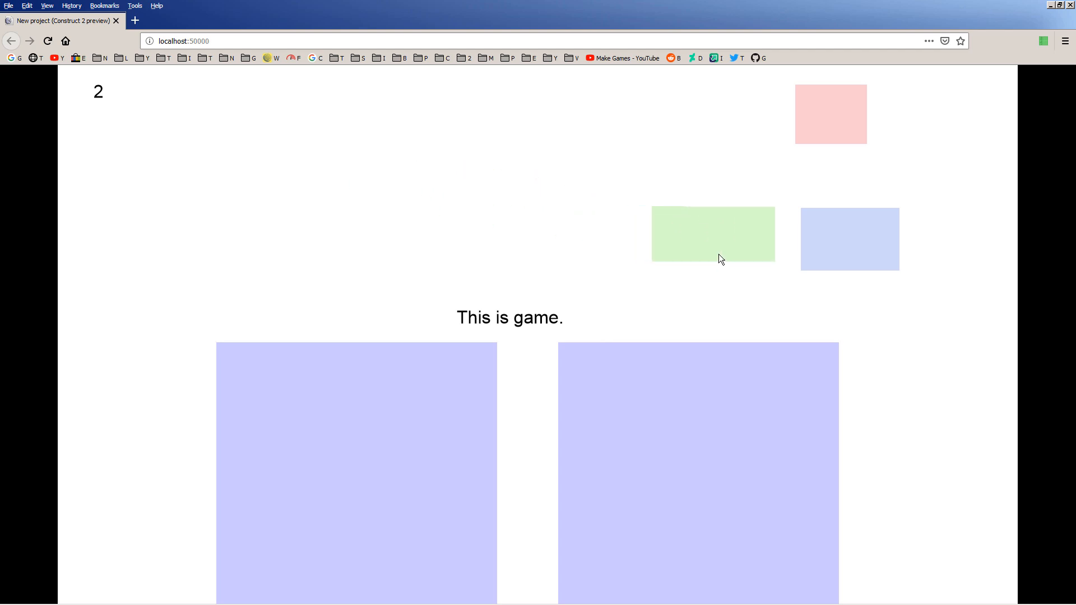
click(718, 254)
click(369, 470)
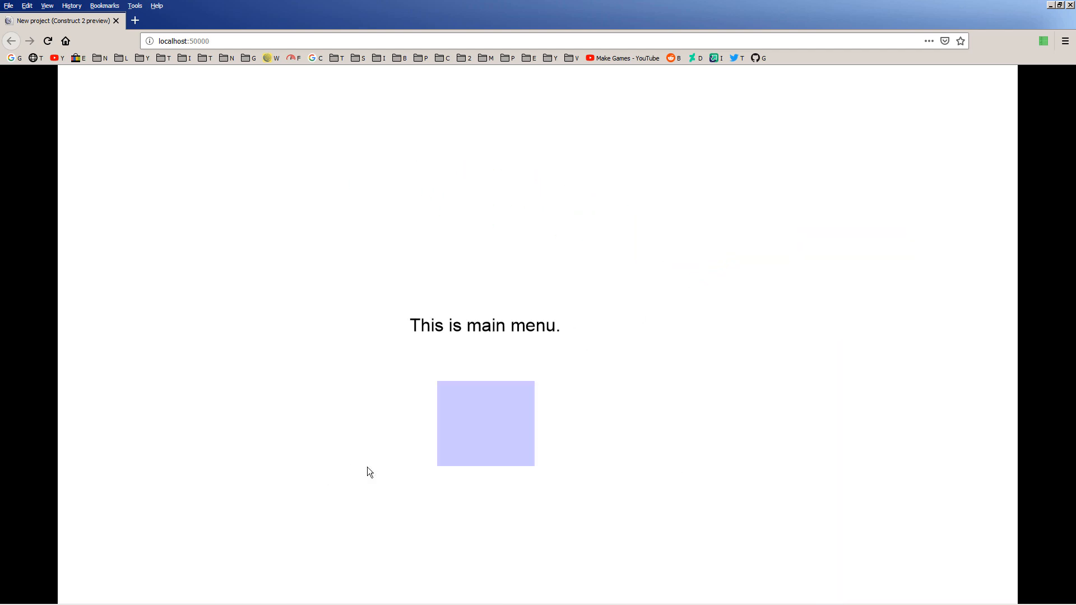
click(526, 407)
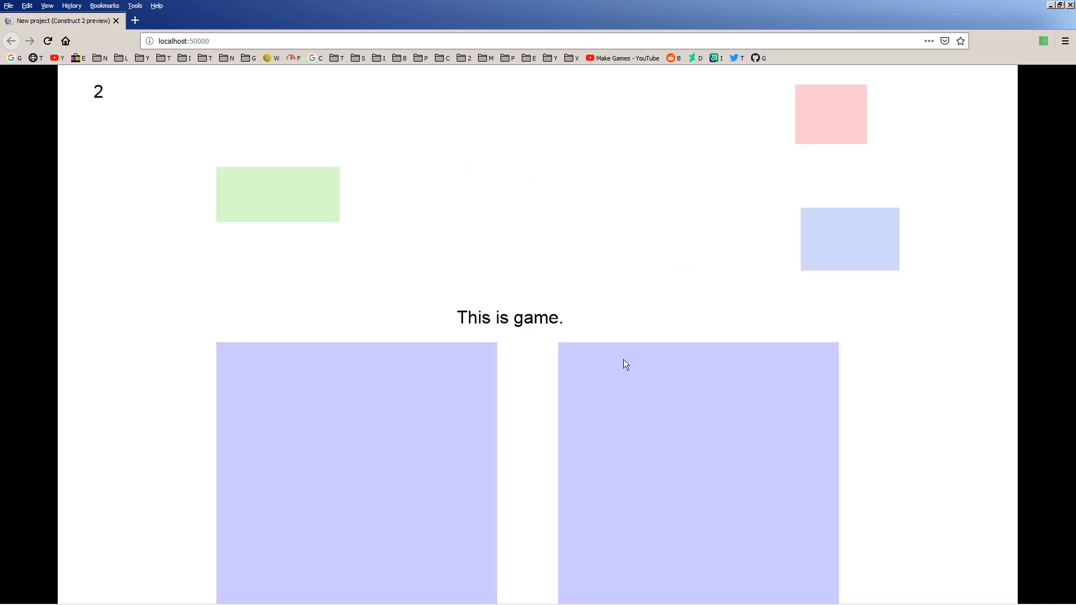